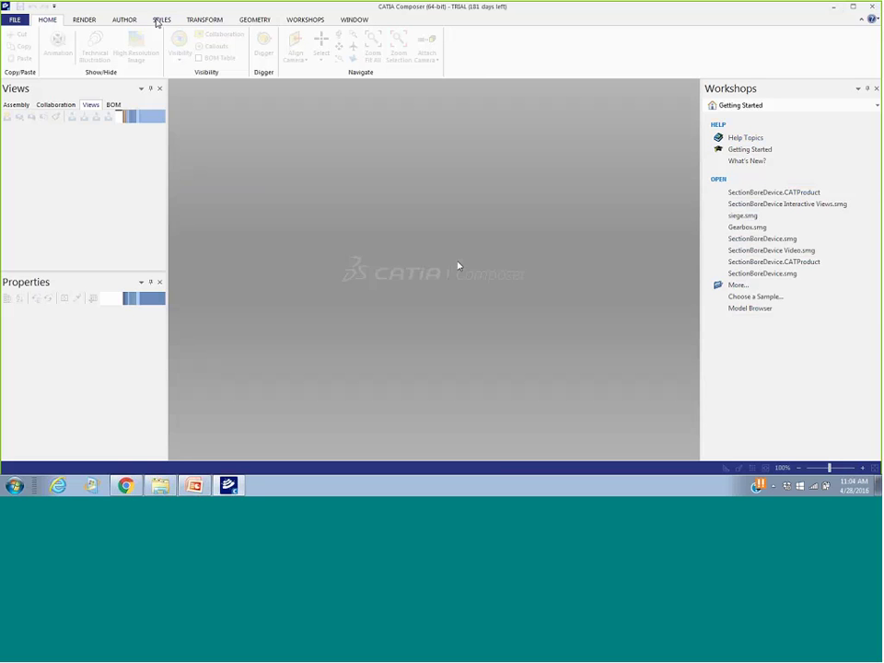
Show the Timeline pane and hide it again
left_click(84, 20)
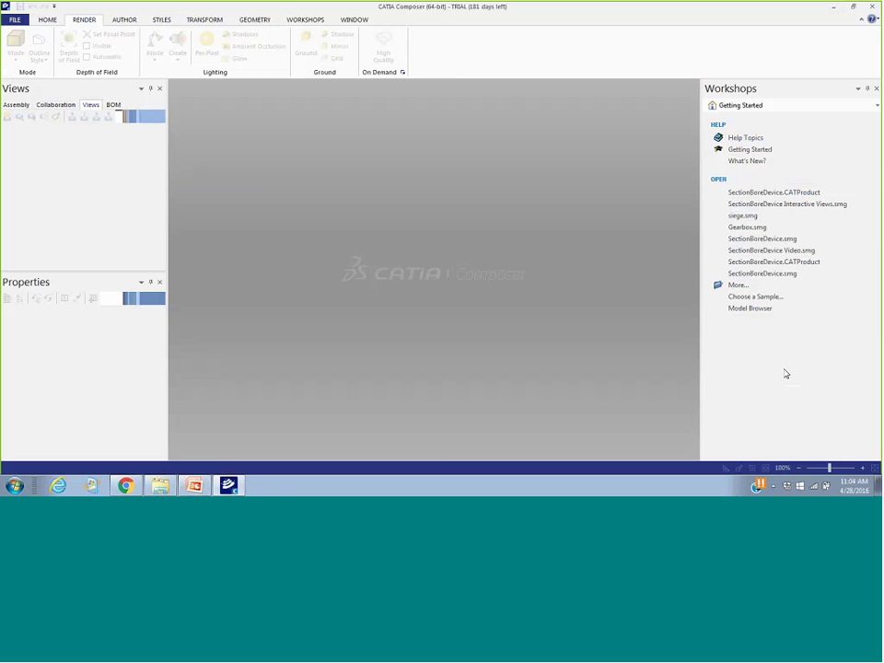
left_click(356, 20)
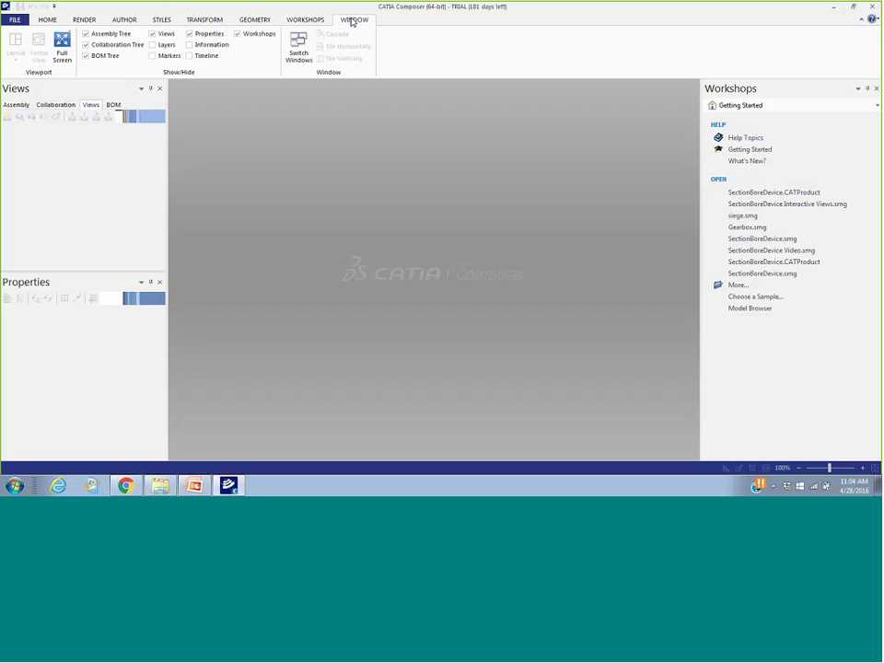
left_click(190, 55)
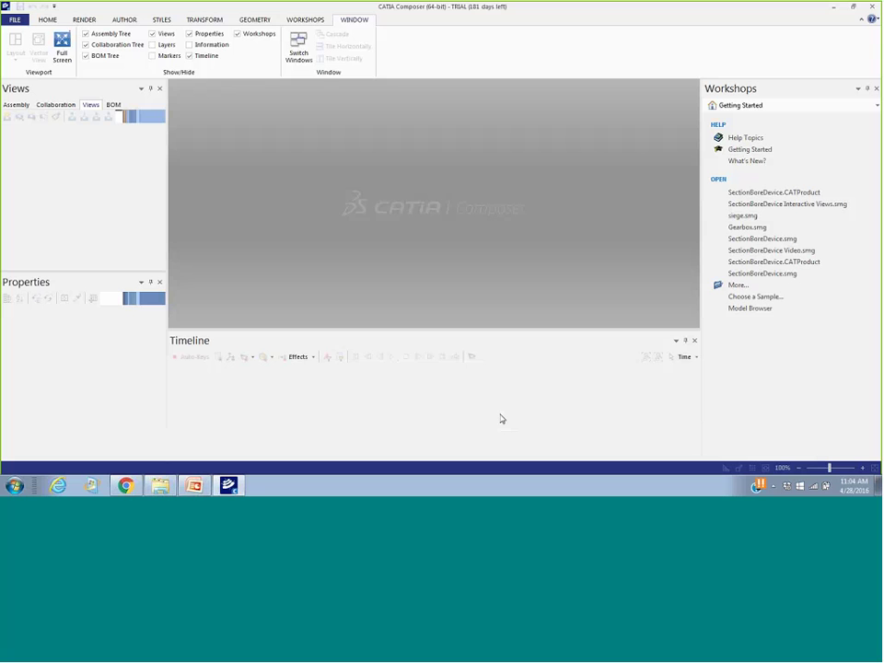
left_click(191, 57)
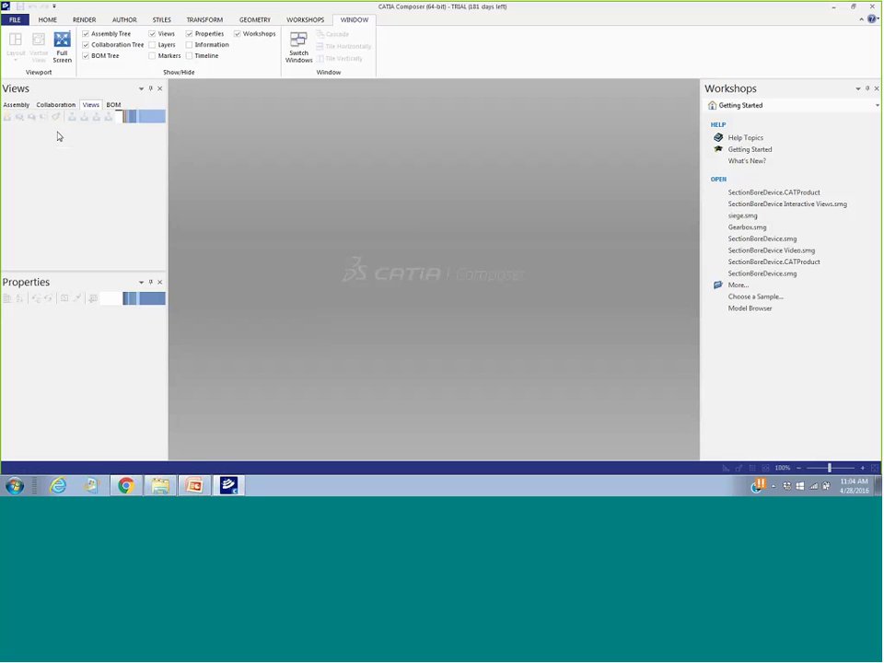
Look through the empty Assembly, Collaboration, Views and BOM panes
left_click(17, 106)
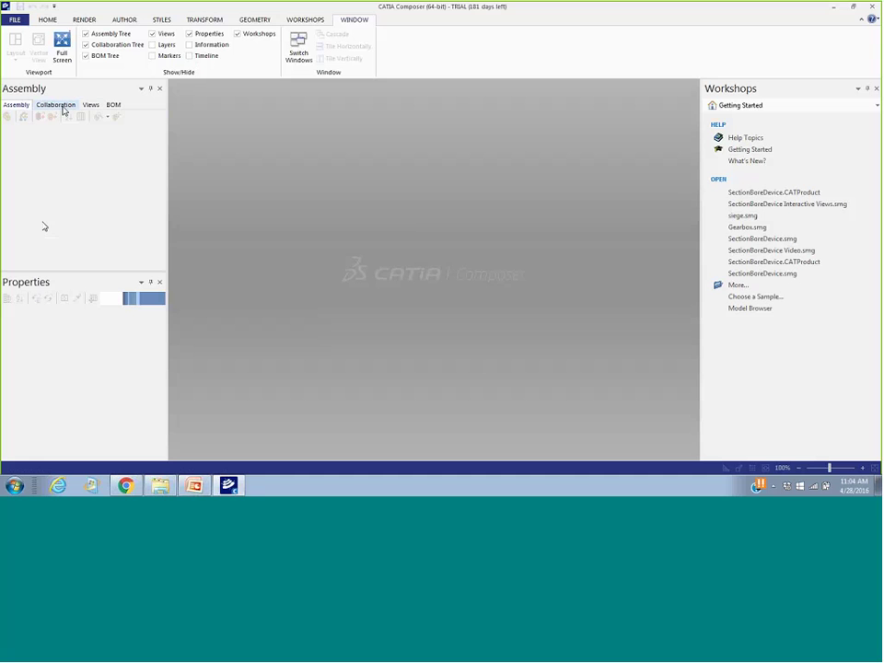
left_click(57, 105)
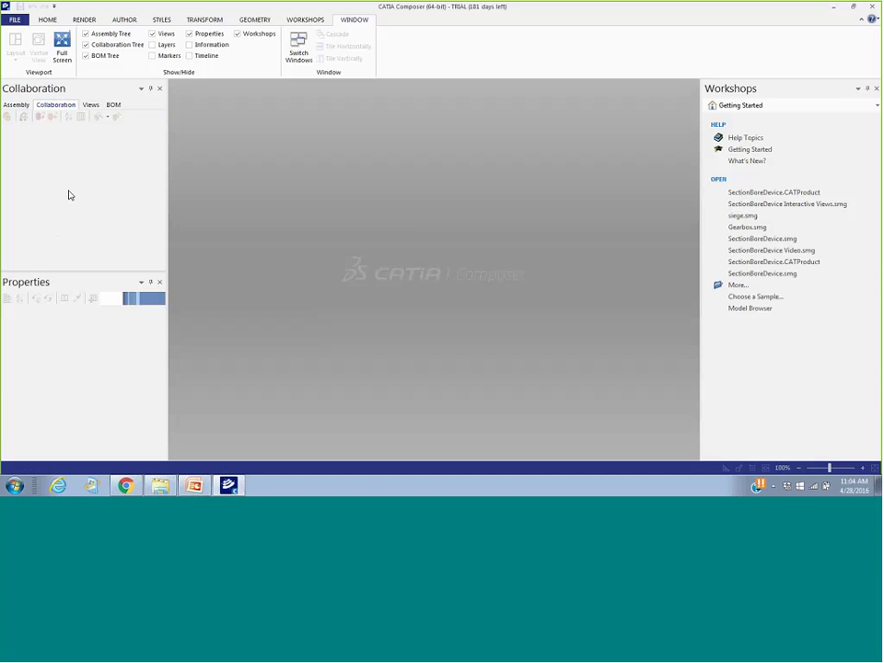
left_click(91, 105)
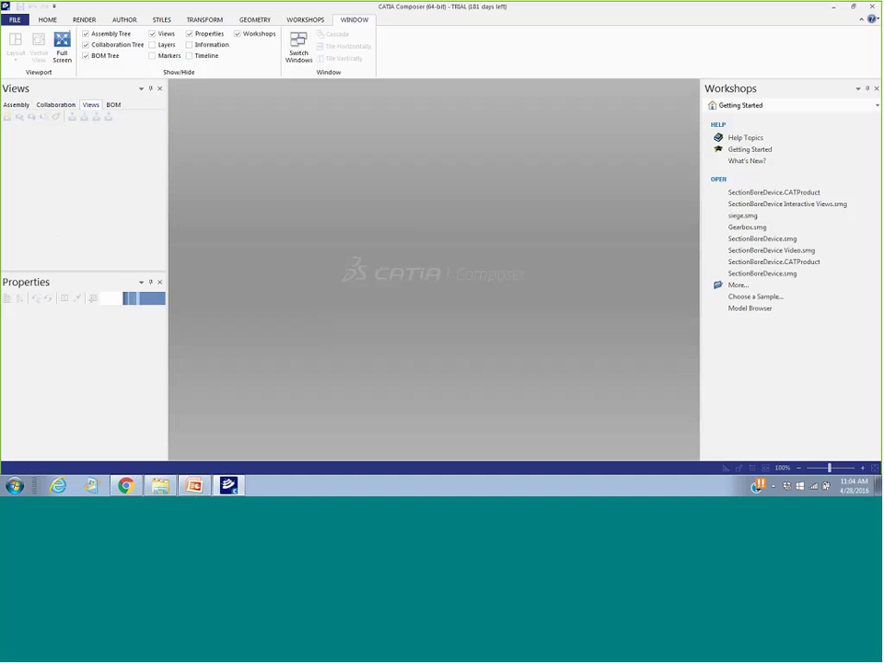
left_click(114, 105)
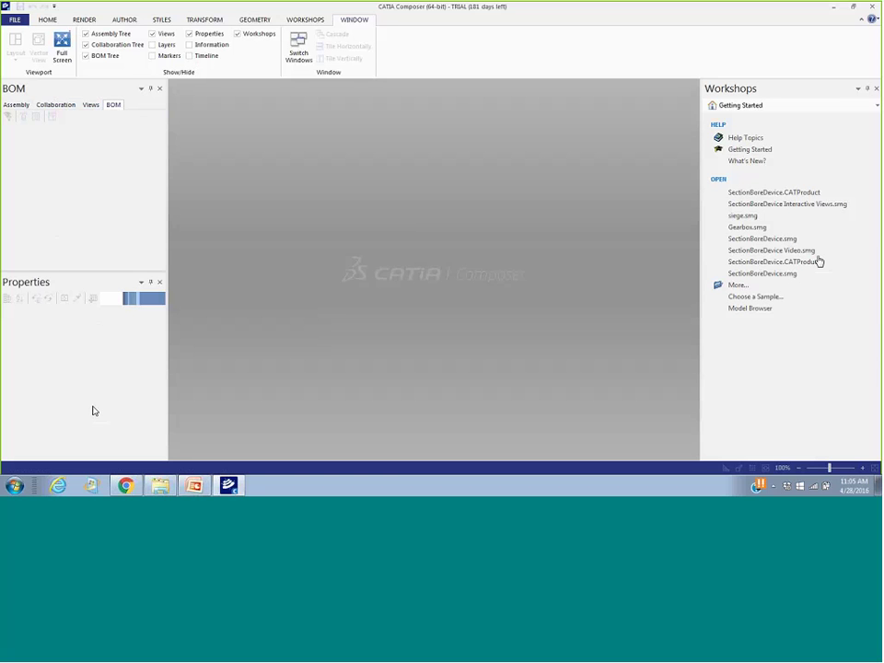
Open the Gearbox.smg sample from the Model Browser workshop
left_click(304, 19)
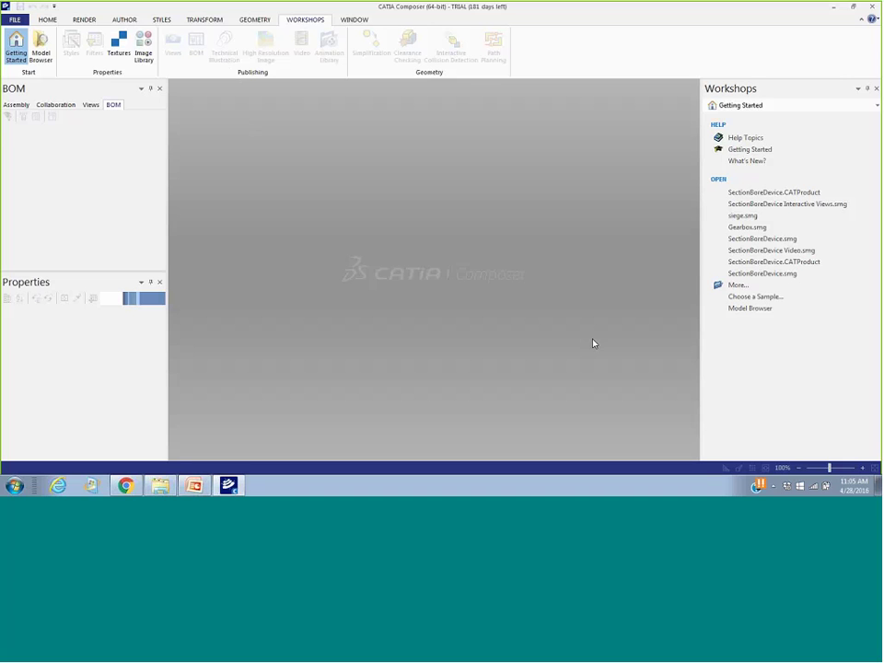
left_click(16, 47)
left_click(15, 46)
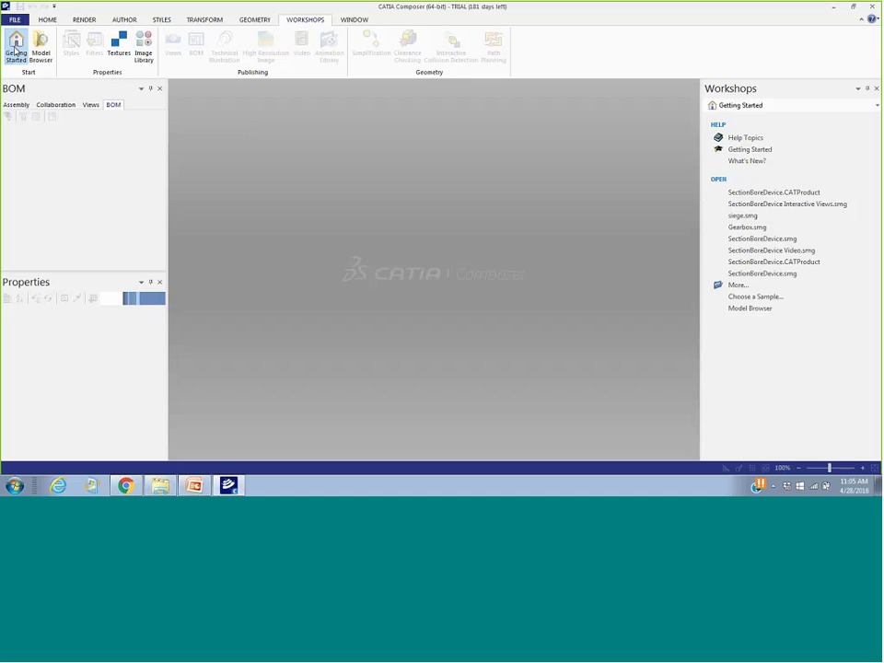
left_click(755, 307)
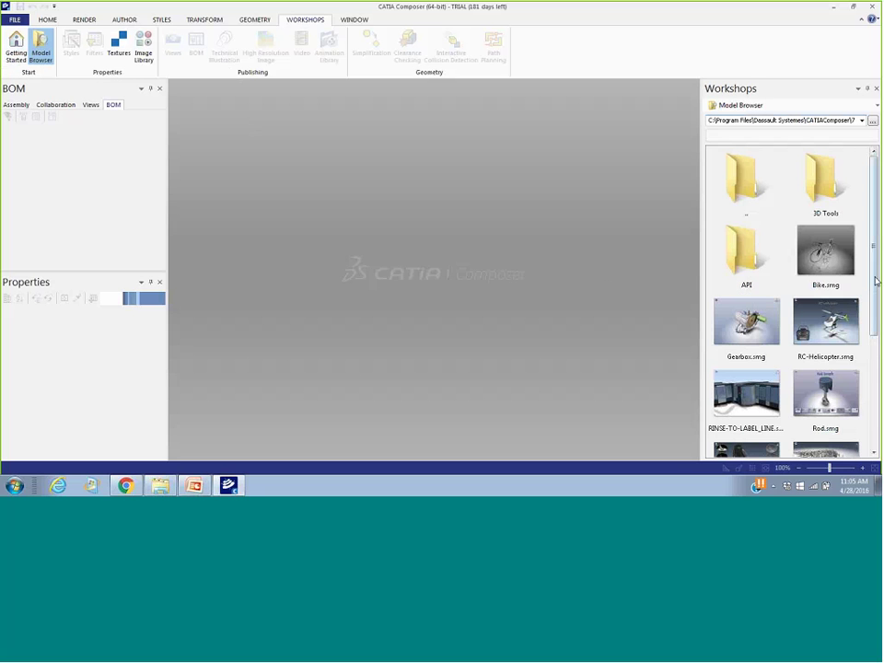
left_click_drag(876, 261, 877, 324)
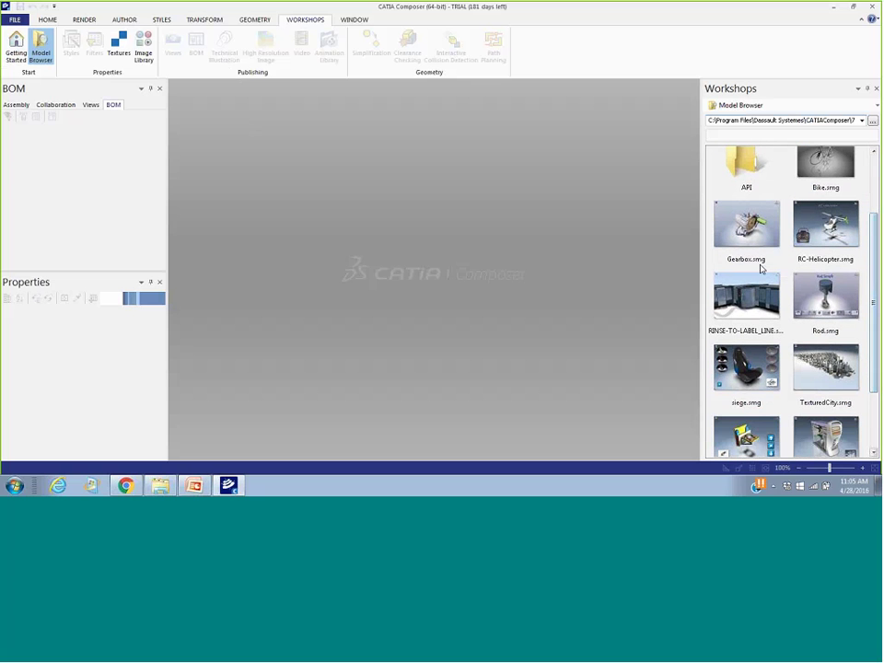
double_click(758, 236)
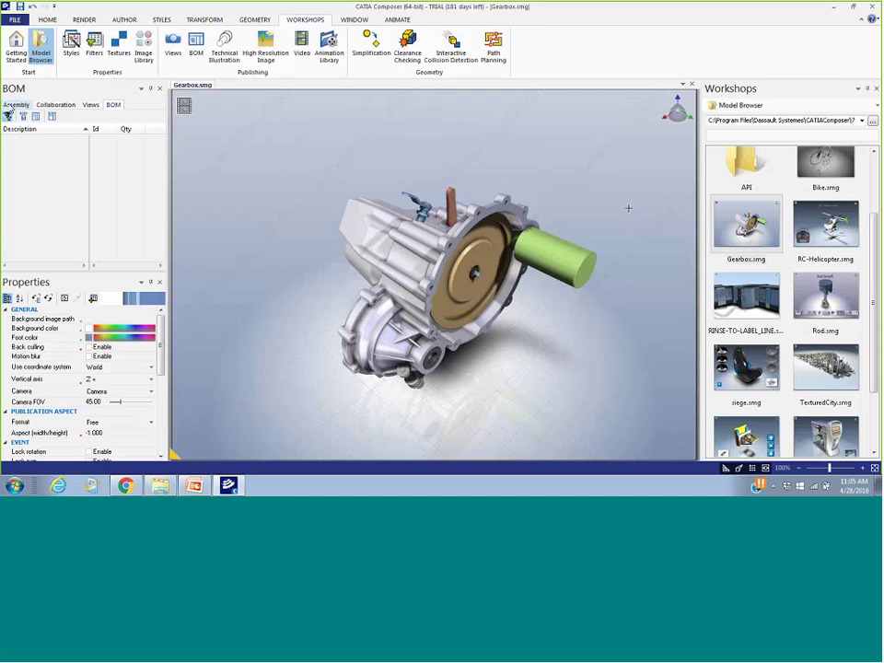
Examine the gearbox's assembly structure and its collaboration items, expanding the Measurements group
left_click(15, 105)
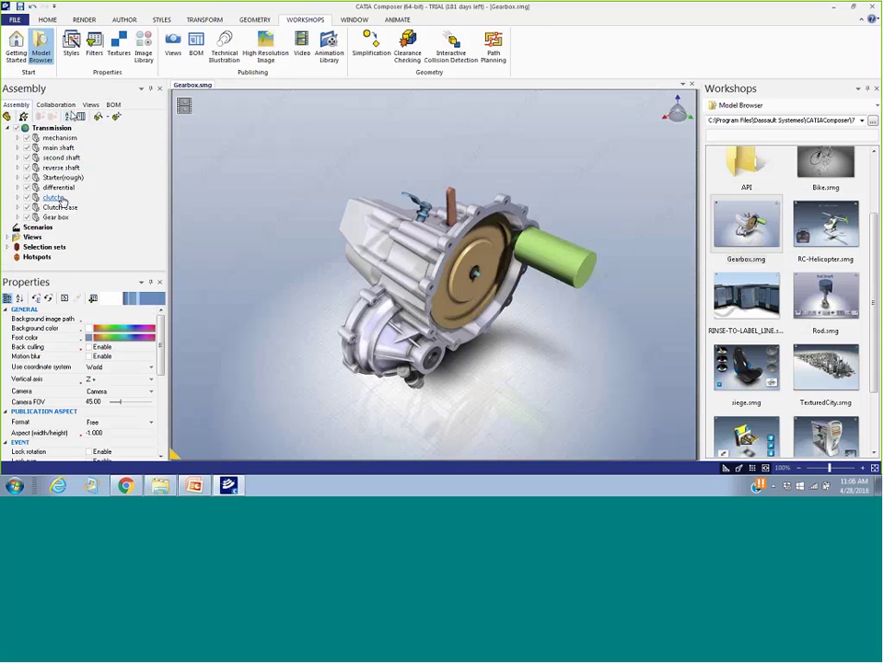
left_click(66, 105)
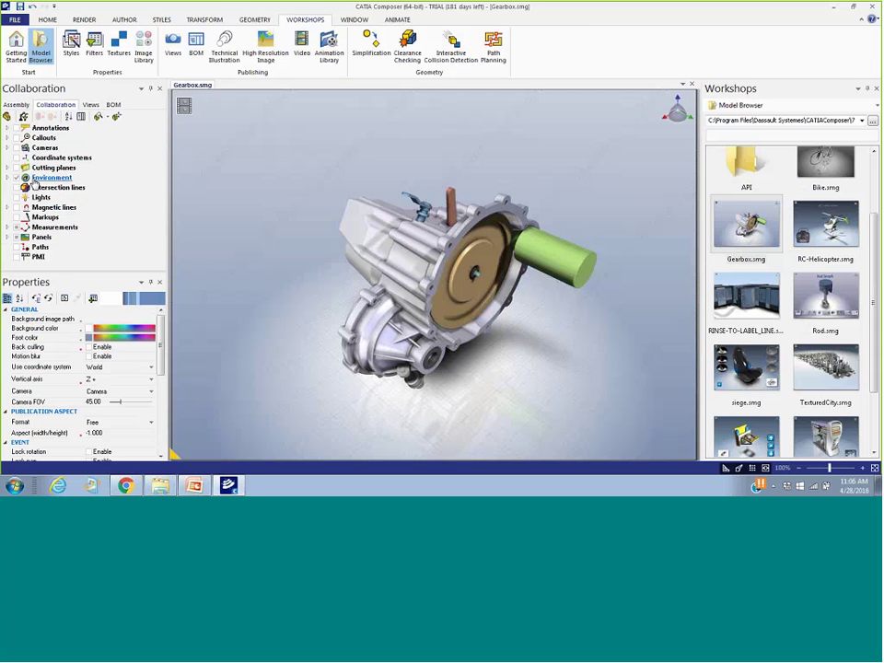
left_click(8, 228)
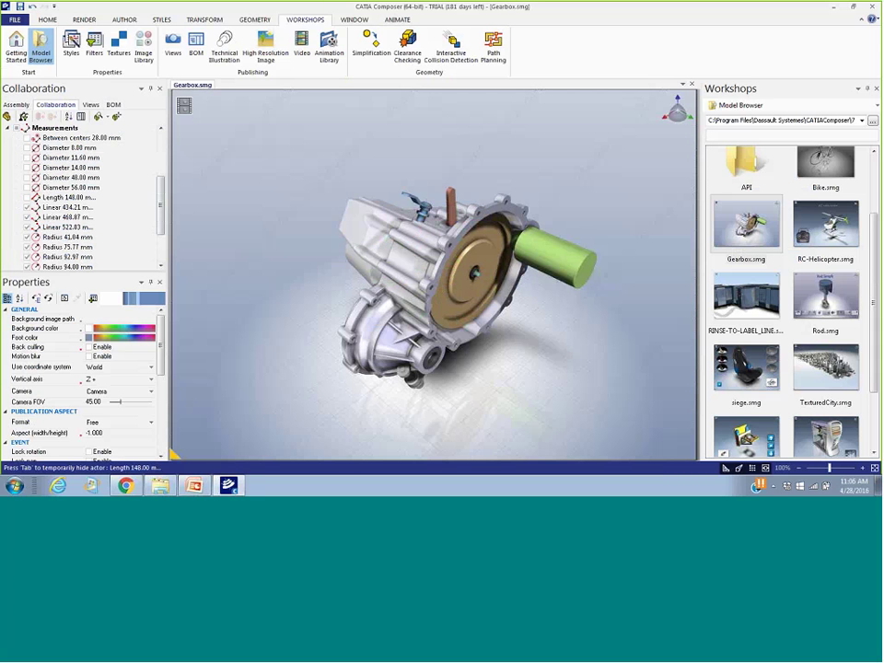
Display the gearbox's saved "opened" view, followed by the saved view with the semi-transparent housing
left_click(92, 105)
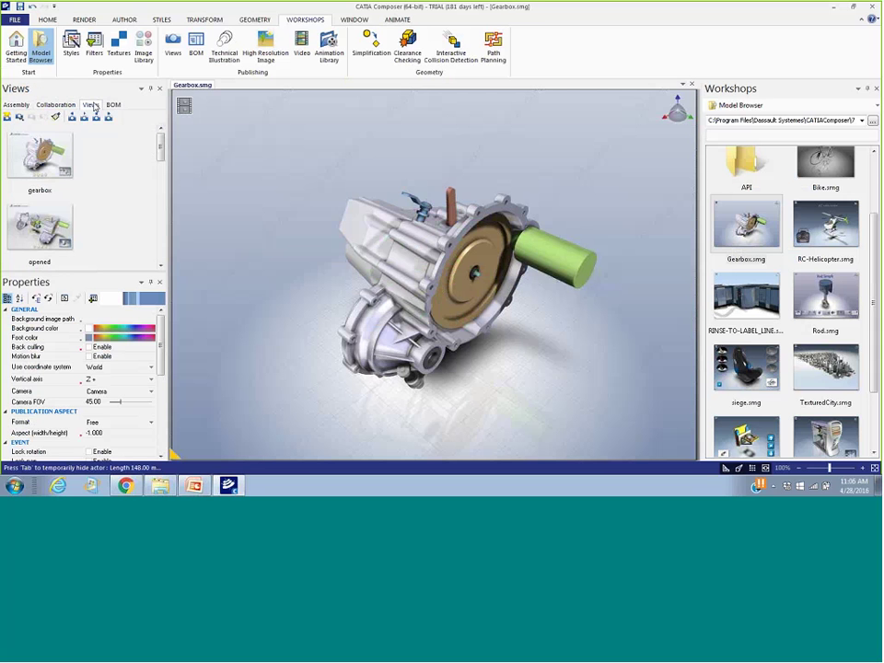
left_click_drag(162, 154, 178, 138)
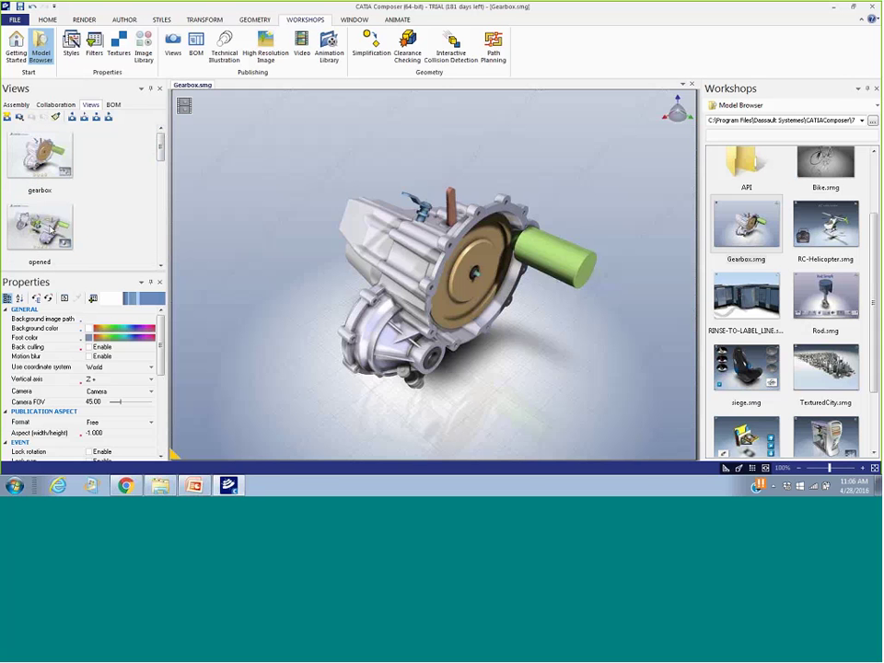
left_click(42, 229)
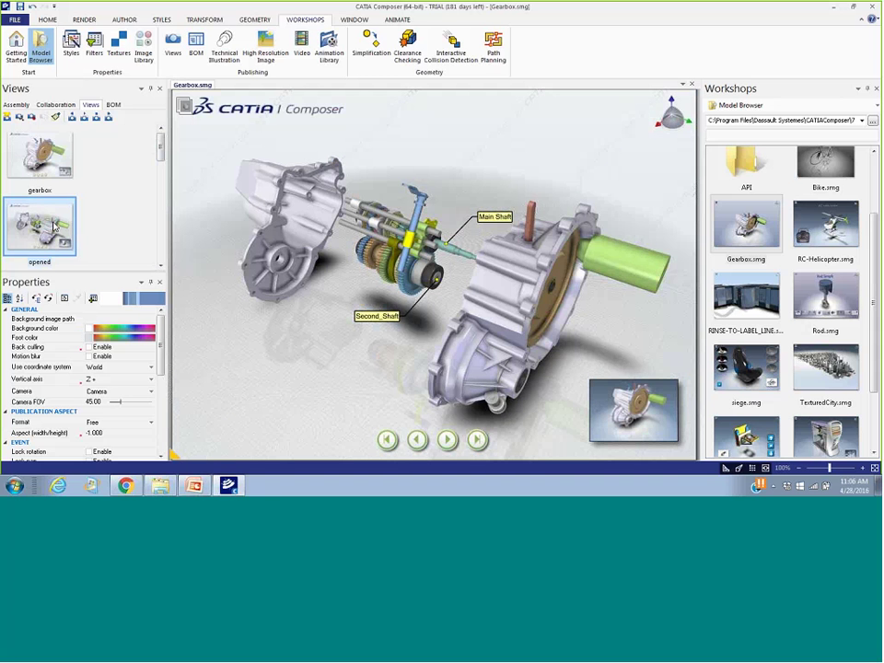
scroll(123, 115, "down", 2)
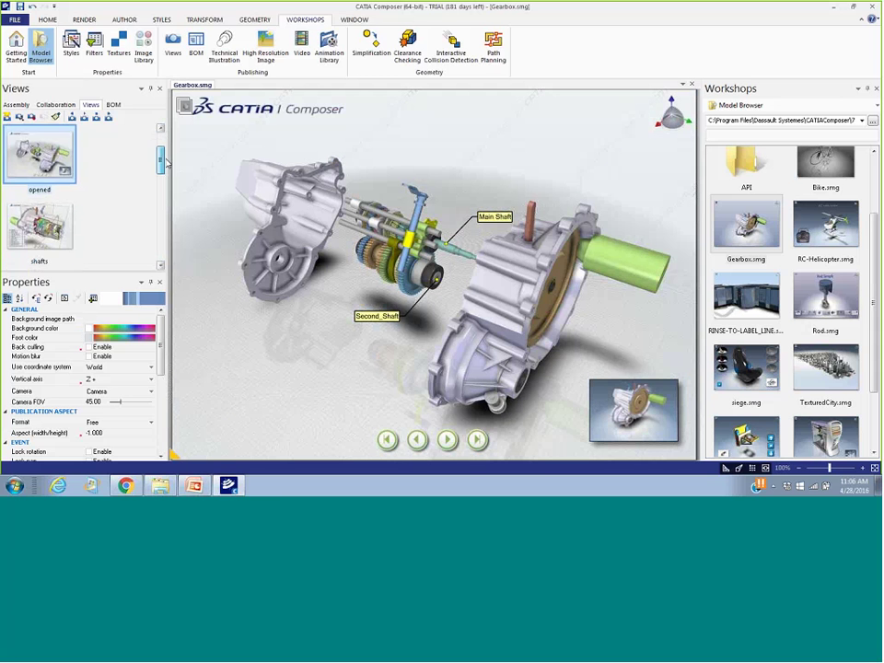
scroll(166, 163, "down", 3)
double_click(38, 177)
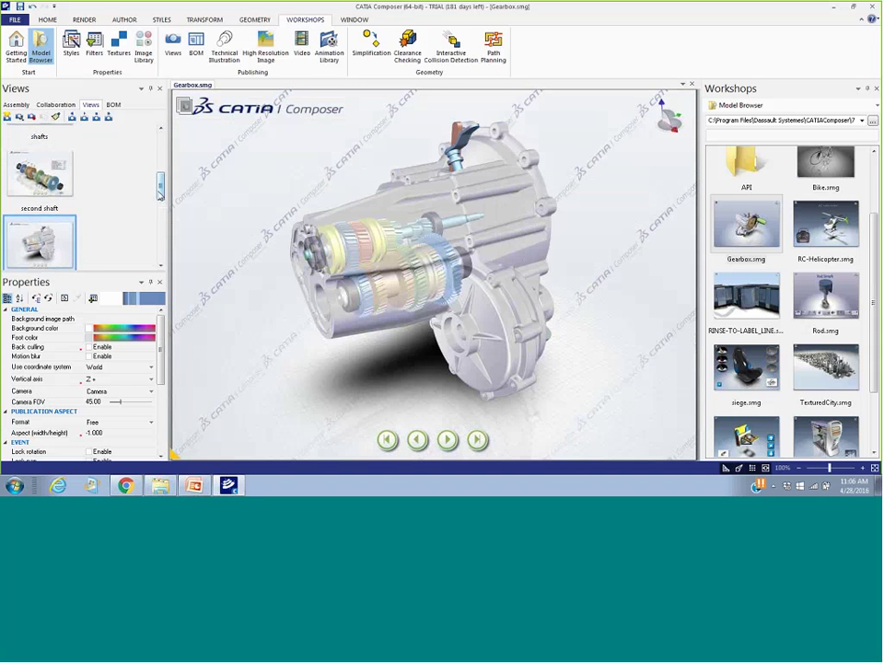
Display the saved "cutaway" view of the gearbox and switch to the "labels" view
scroll(122, 148, "down", 5)
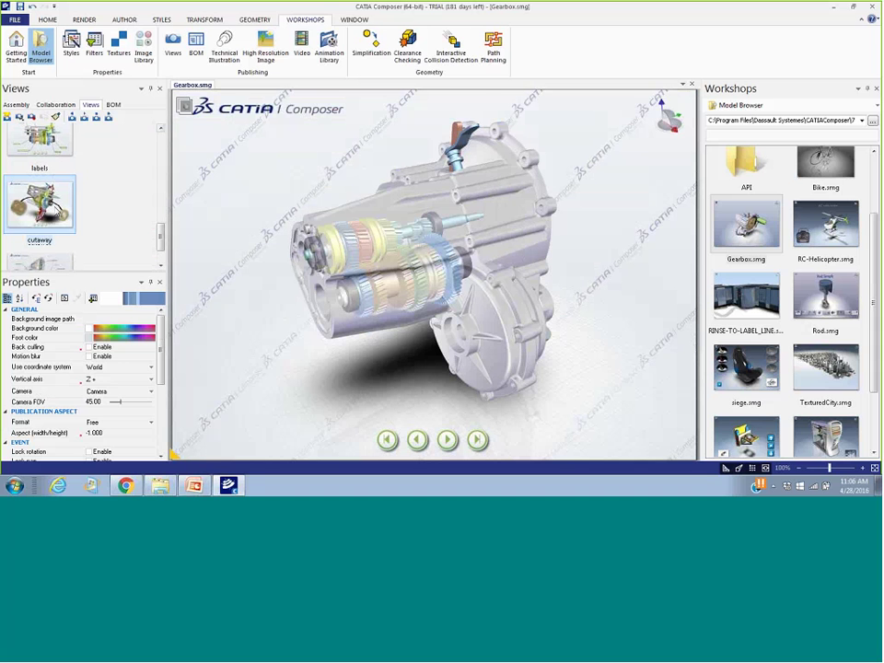
double_click(57, 203)
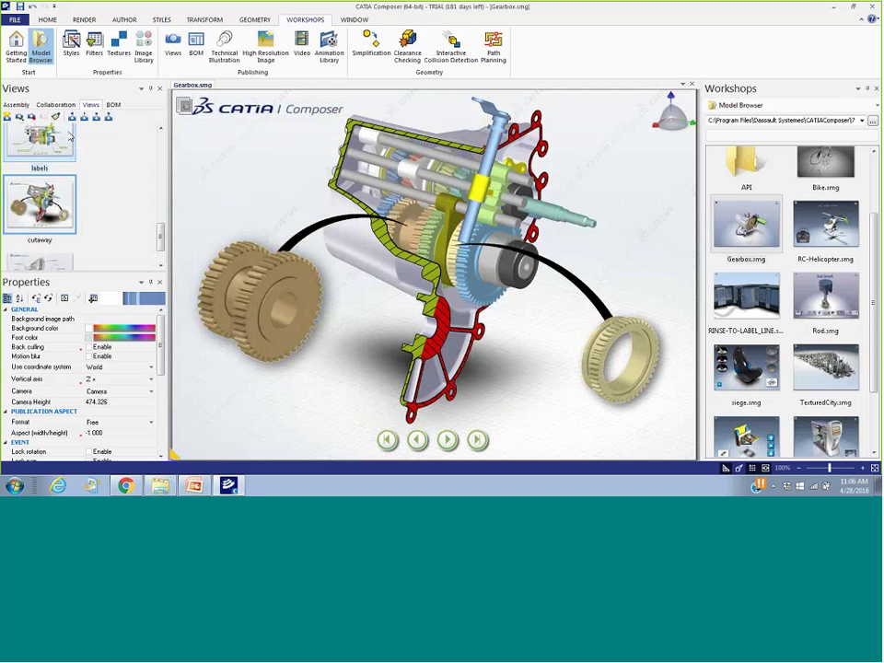
scroll(70, 136, "up", 1)
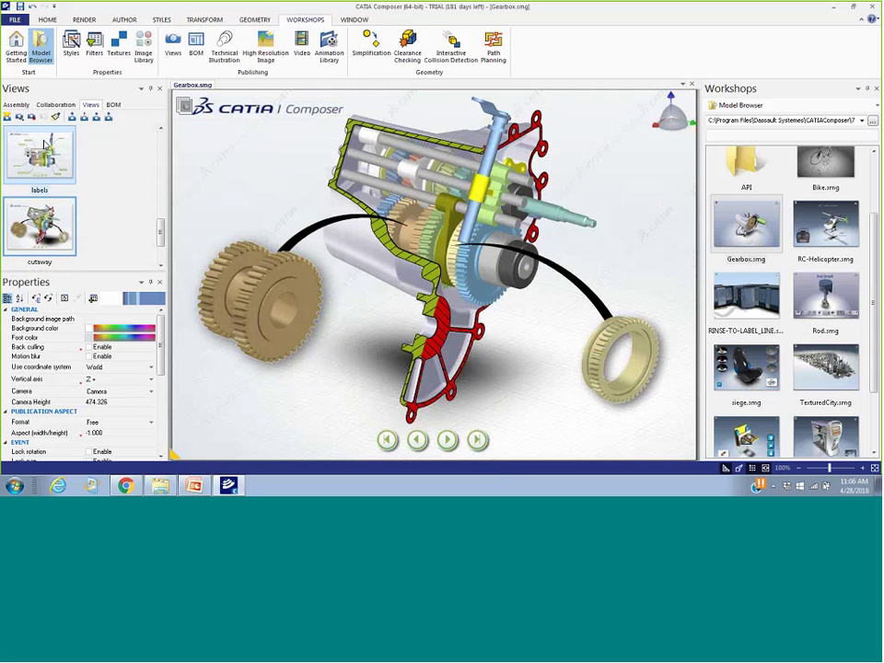
left_click(43, 145)
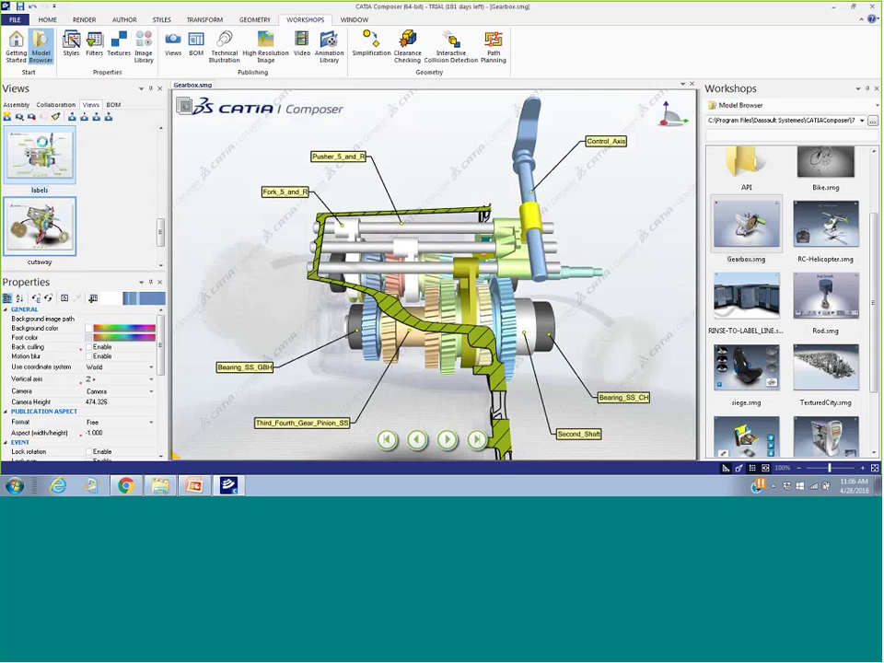
left_click(43, 144)
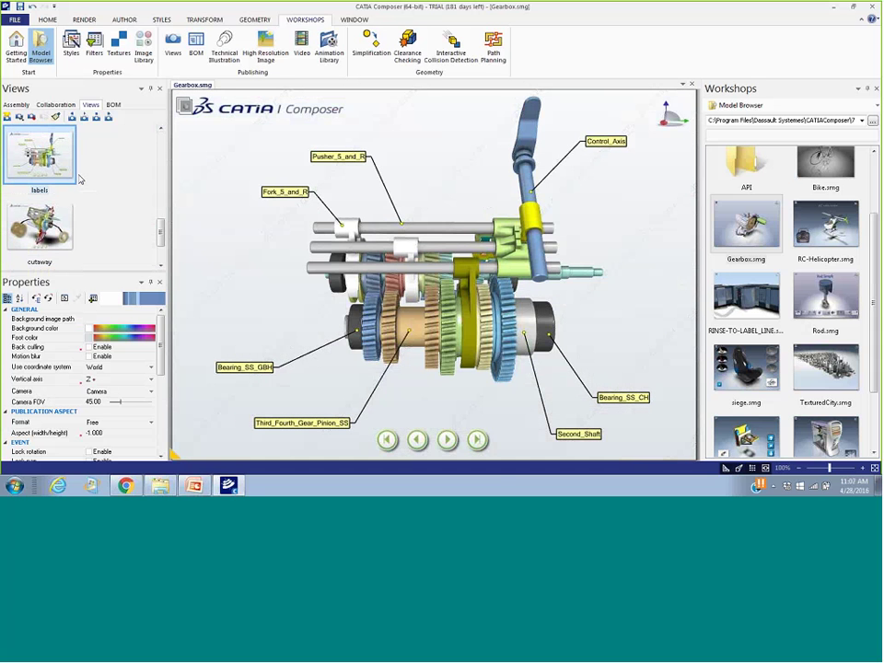
Change the colour of the Pusher_5_and_R rod to red
left_click(113, 105)
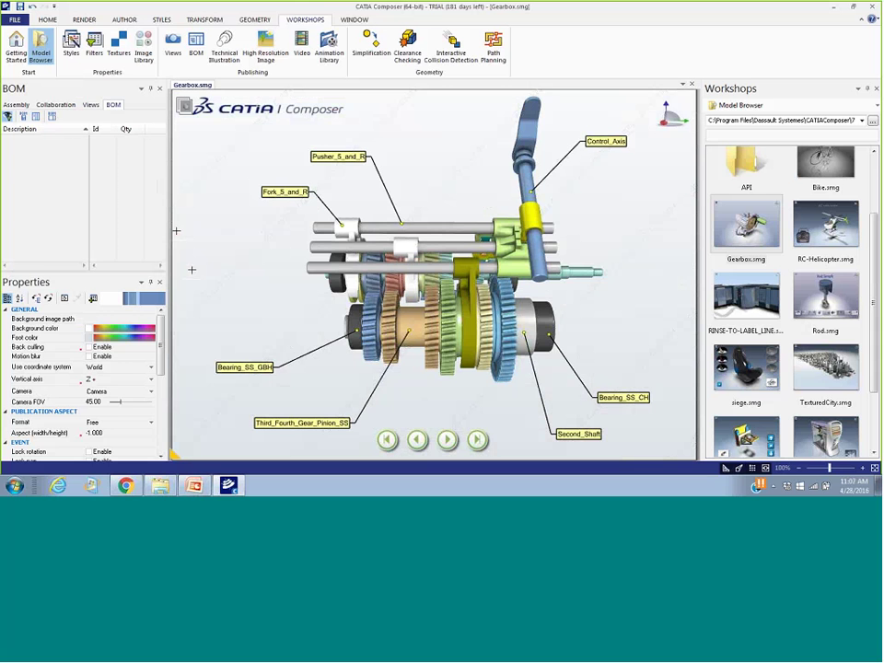
left_click(449, 227)
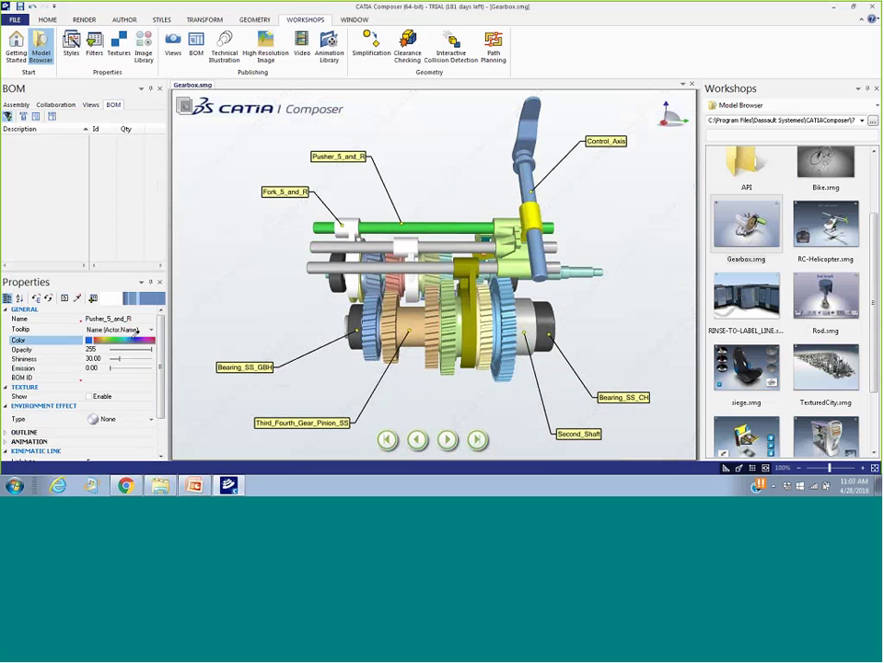
left_click(151, 340)
left_click(155, 341)
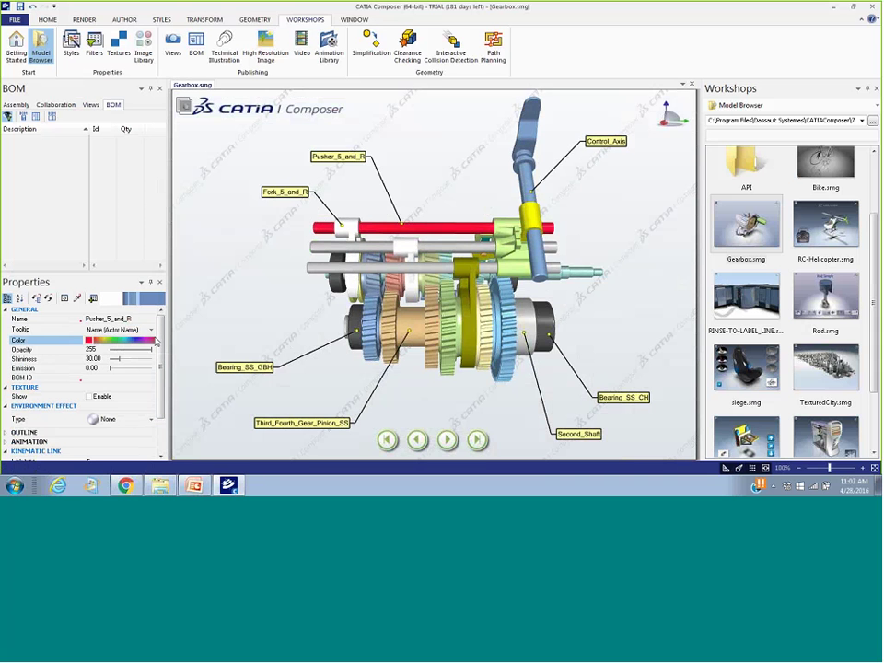
left_click(263, 304)
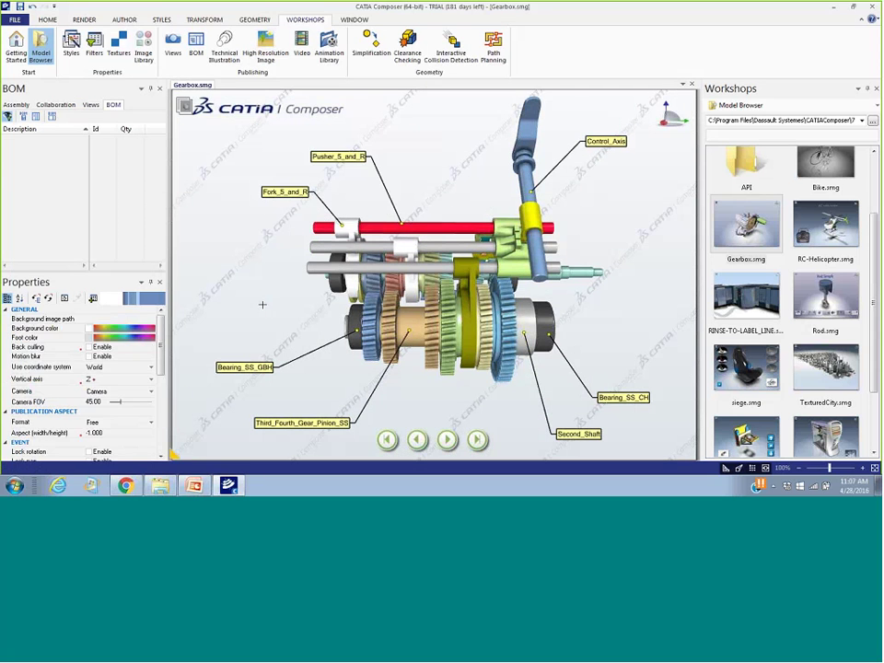
Lower the opacity of the Second_Gear_Pinion_SS gear to make it semi-transparent
left_click(452, 352)
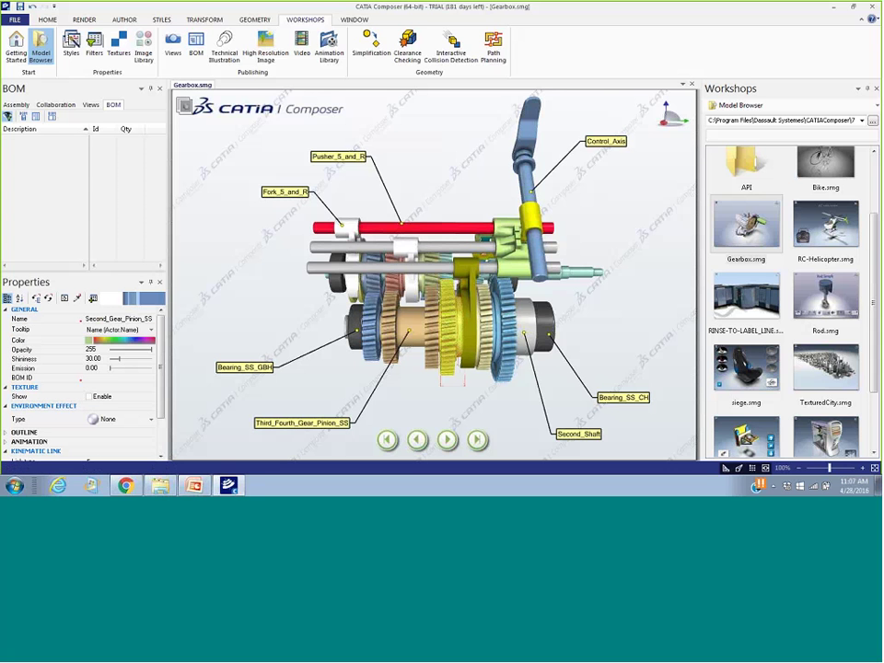
mouse_move(151, 351)
left_mouse_down()
mouse_move(114, 356)
mouse_move(157, 353)
mouse_move(145, 354)
left_mouse_up()
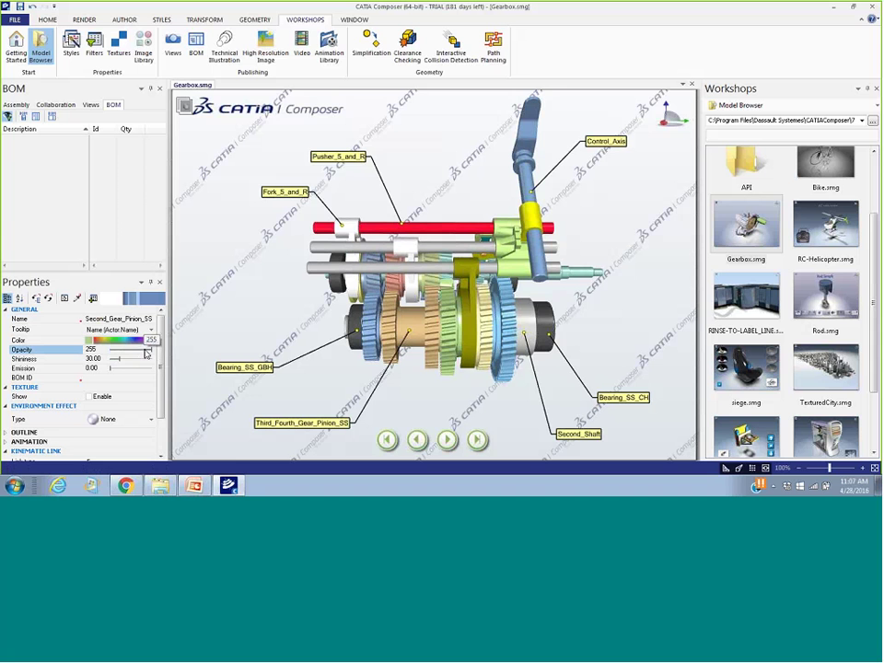
left_click(208, 317)
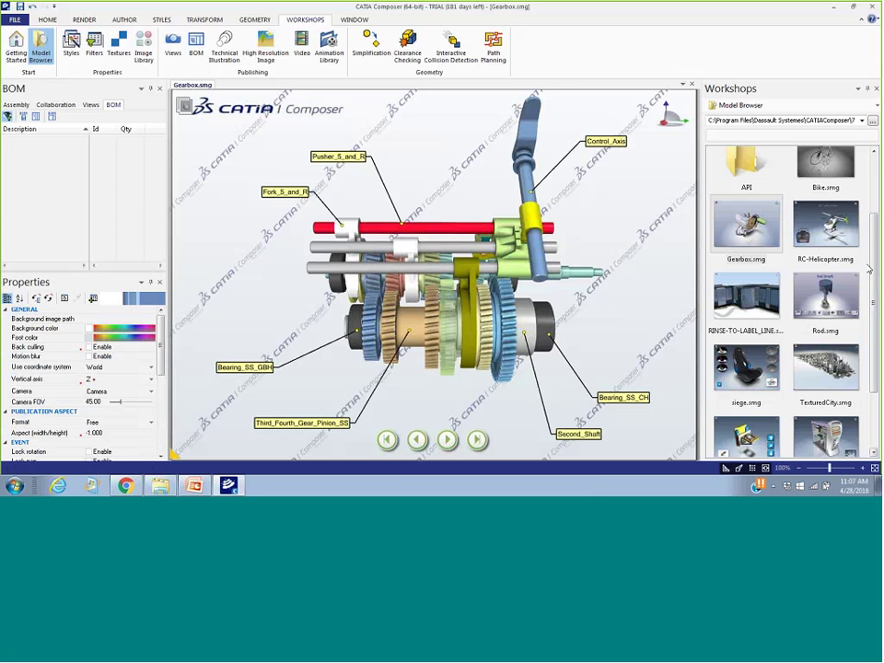
Close the Workshops pane and bring up the list of saved views
left_click(876, 88)
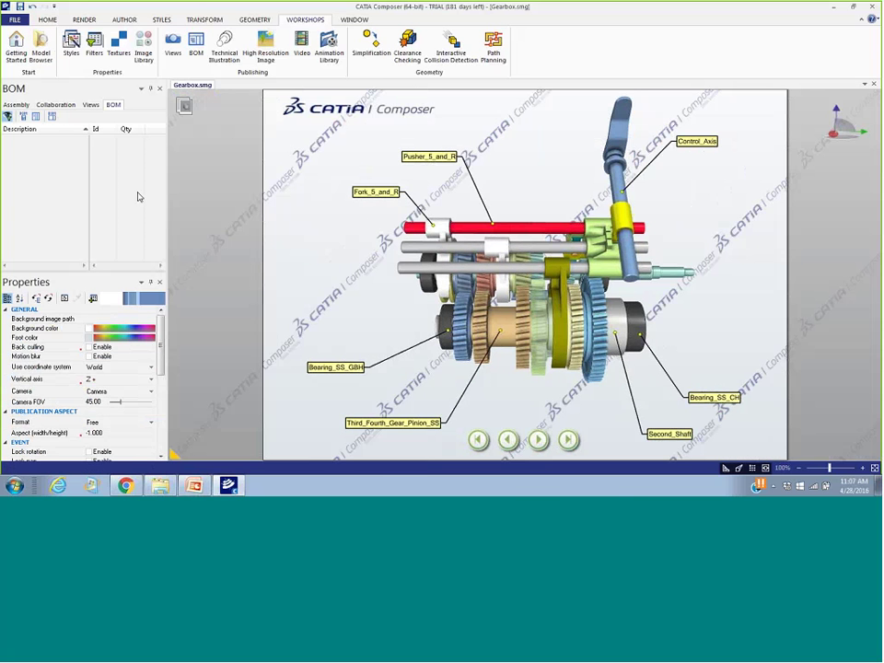
left_click(91, 104)
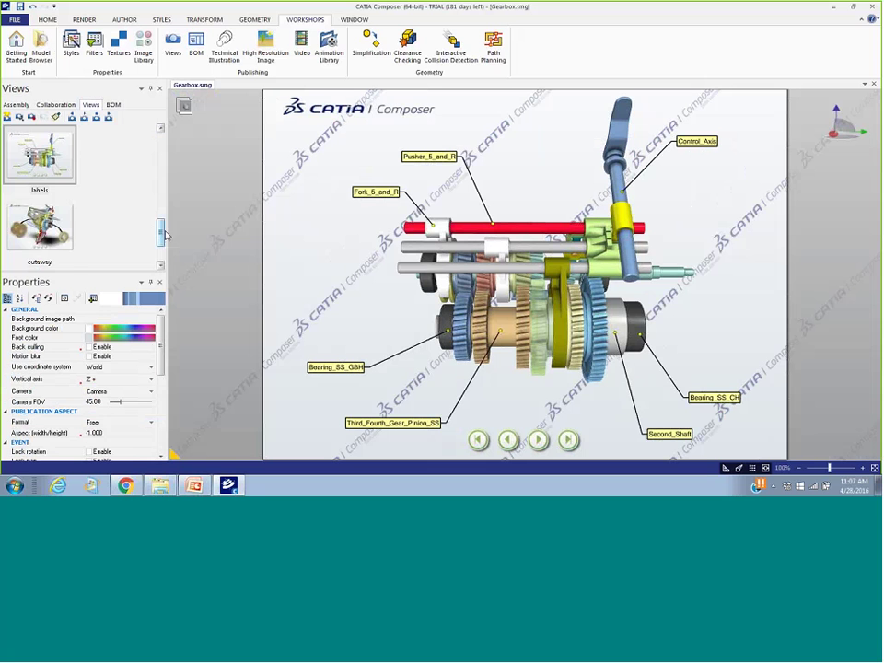
Display the saved "gearbox" view and discard the changes made to the "labels" view
scroll(54, 156, "up", 10)
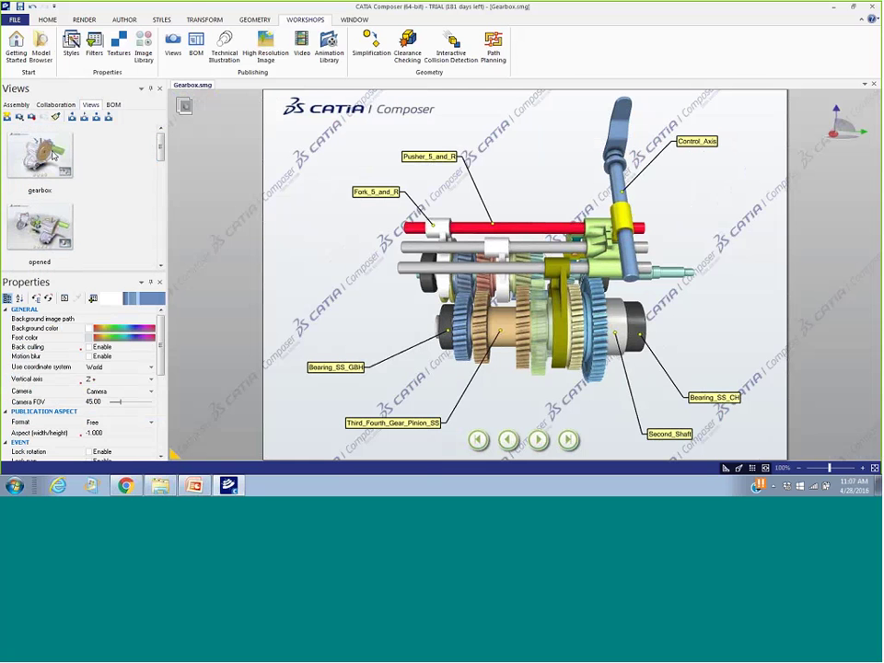
double_click(53, 157)
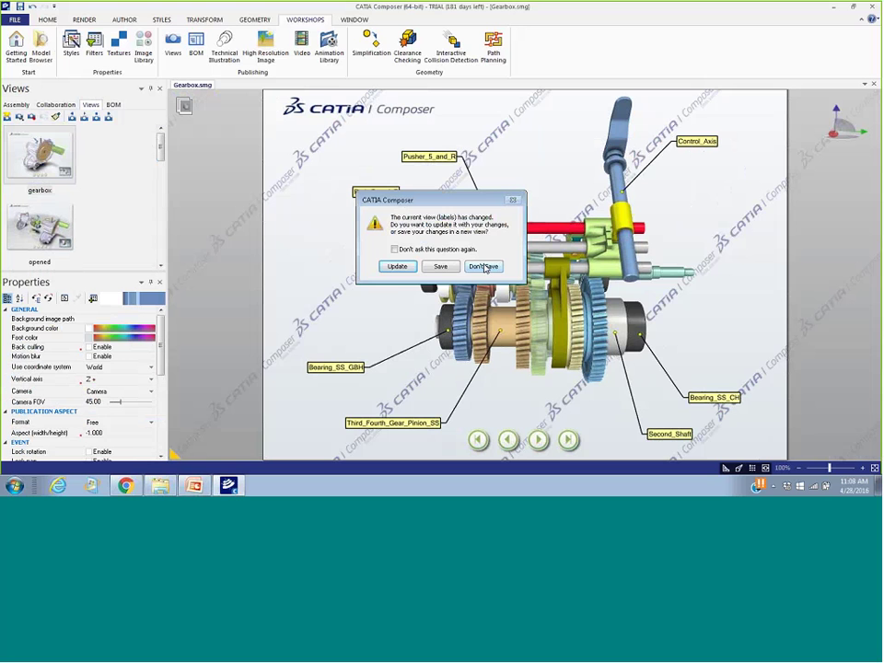
left_click(486, 267)
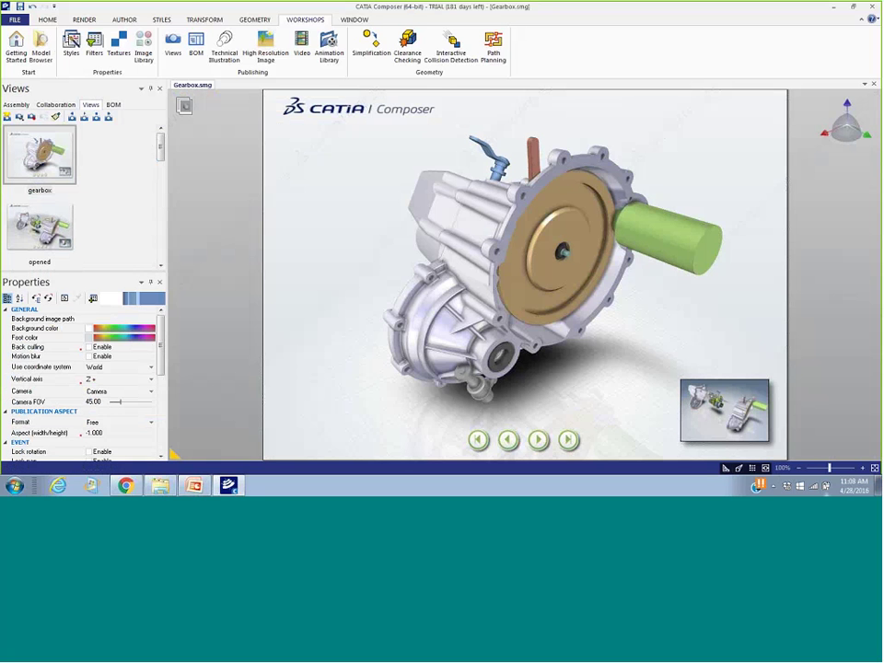
Turn off the camera's perspective mode, then toggle the paper display off and back on
left_click(740, 469)
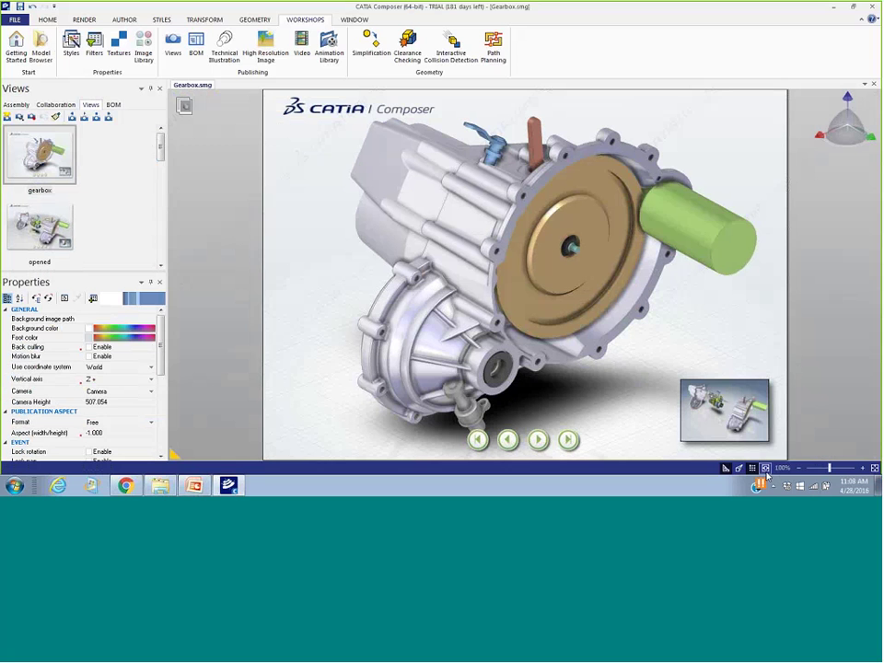
left_click(765, 469)
left_click(767, 471)
left_click(769, 471)
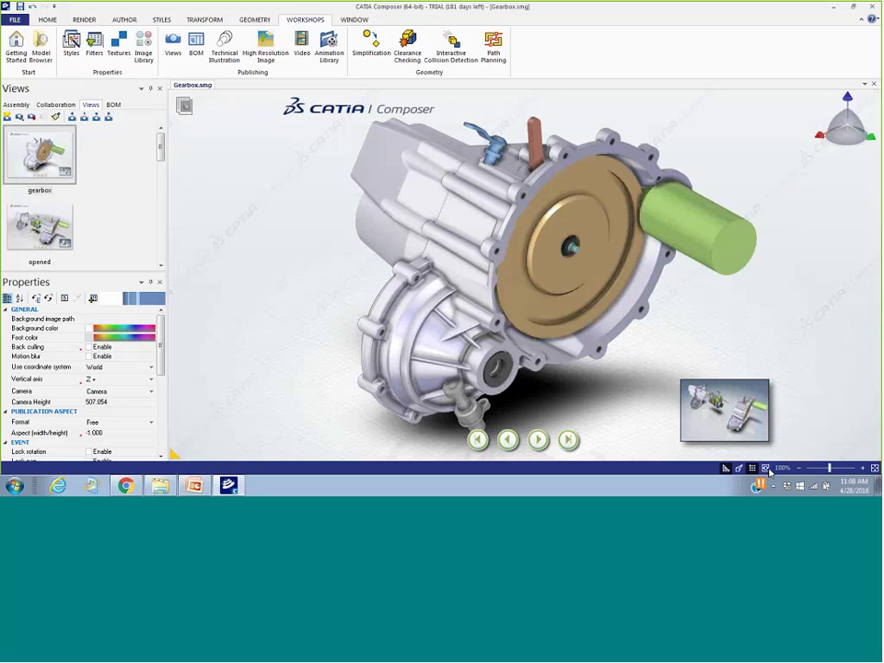
left_click(767, 469)
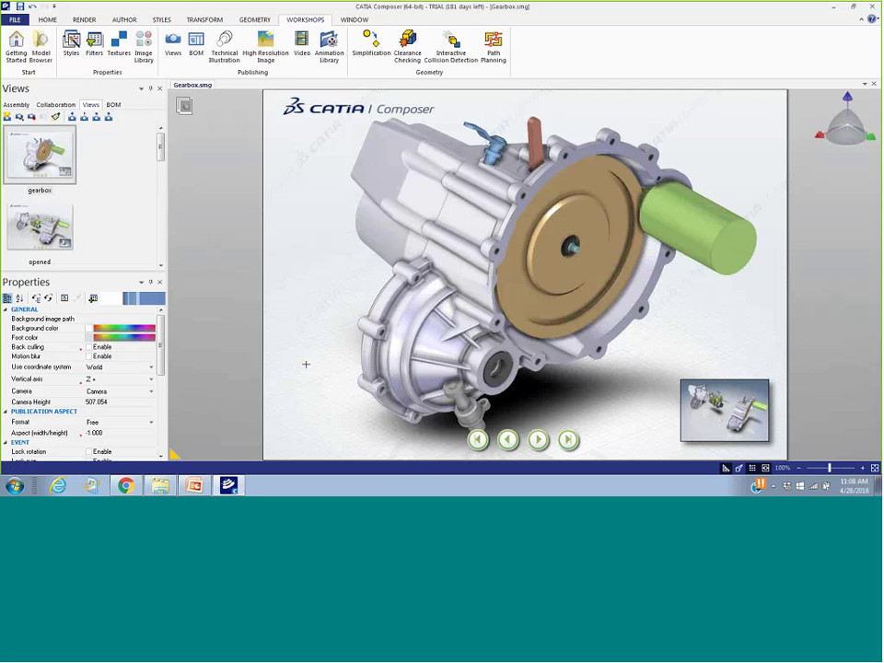
Show the Timeline, switch the gearbox document to Animation mode and play its animation
left_click(354, 20)
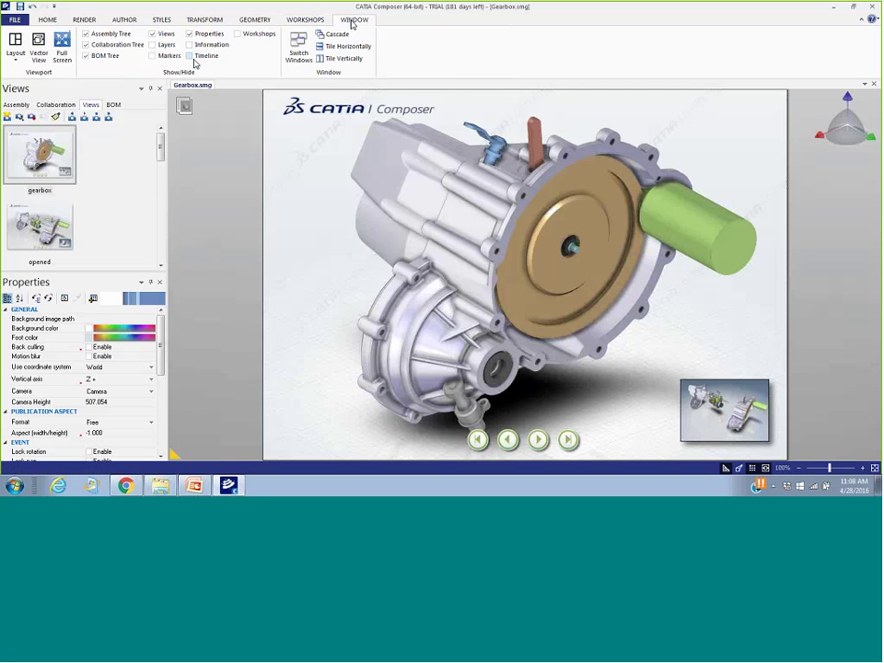
left_click(191, 58)
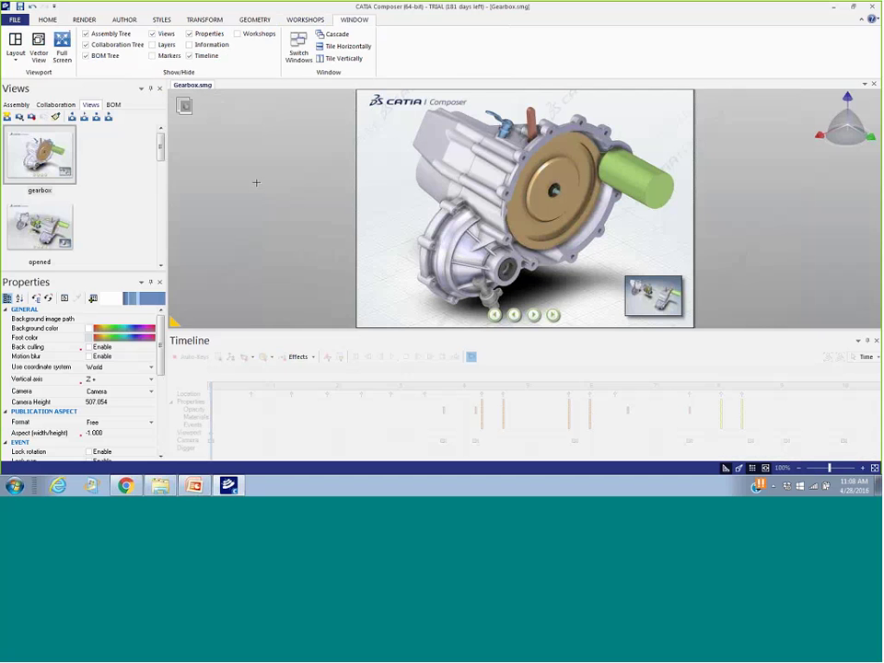
left_click(185, 106)
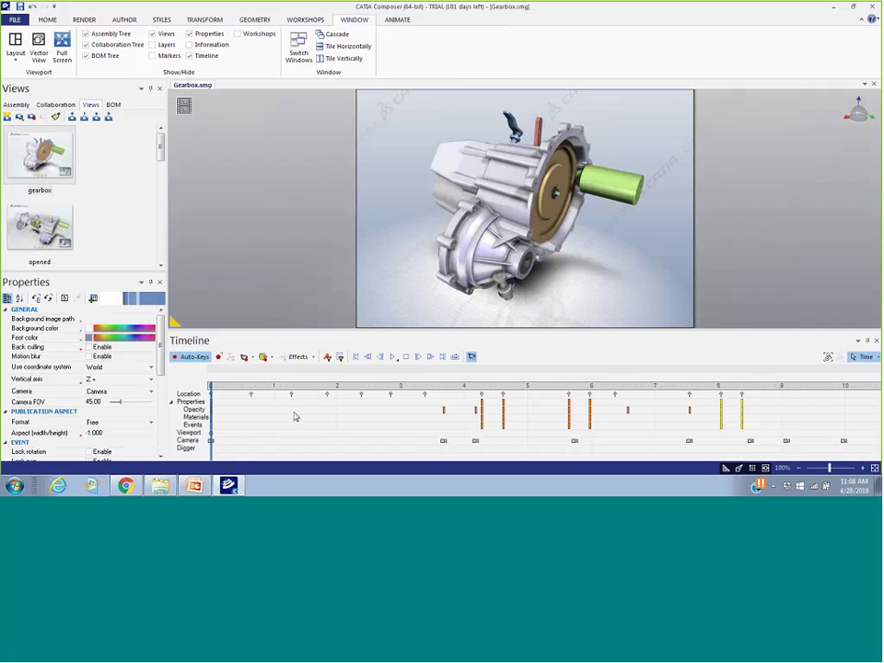
left_click(395, 356)
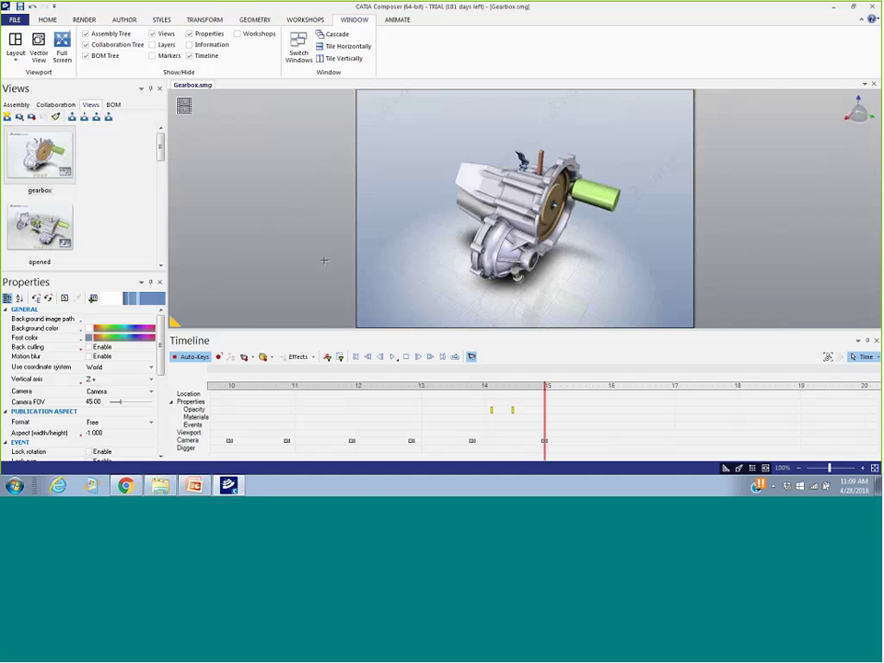
Close Gearbox.smg without saving and open the siege.smg sample model
left_click(874, 83)
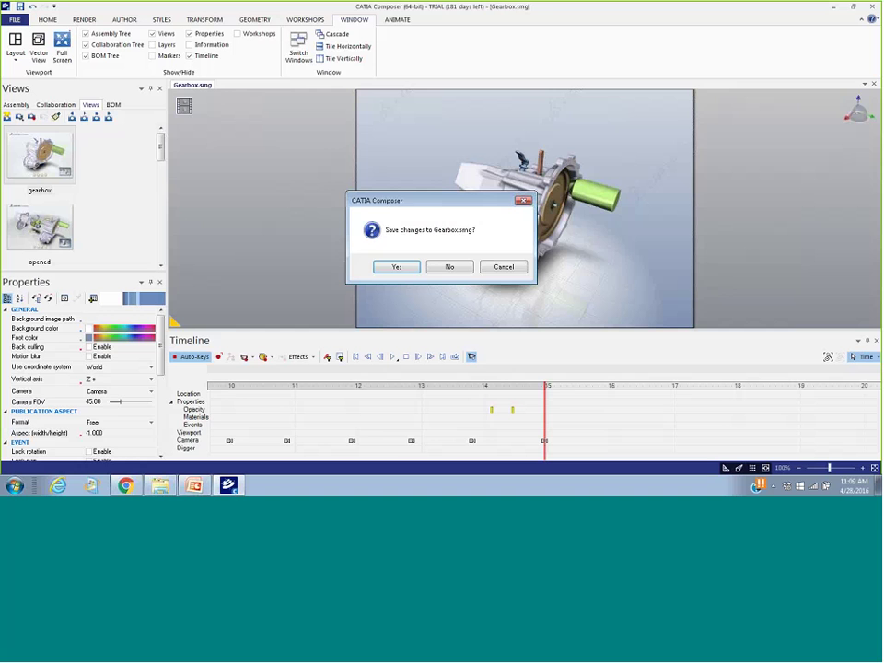
left_click(455, 266)
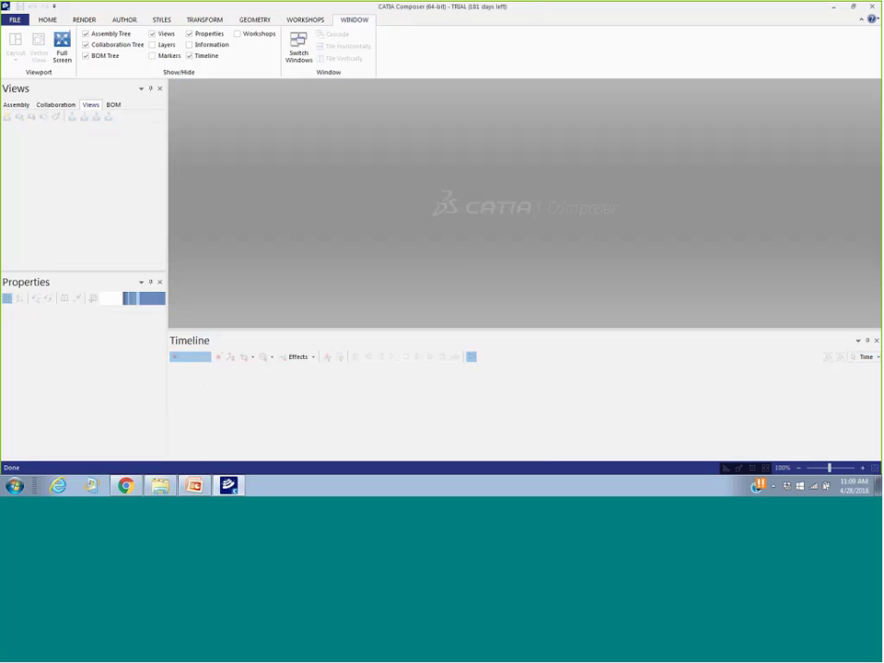
left_click(47, 21)
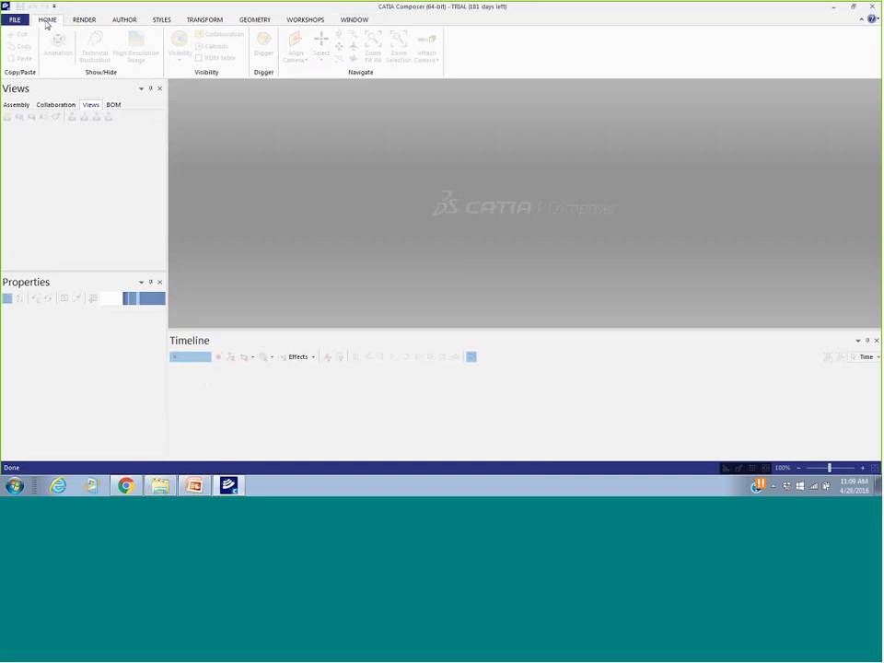
left_click(302, 20)
left_click(17, 51)
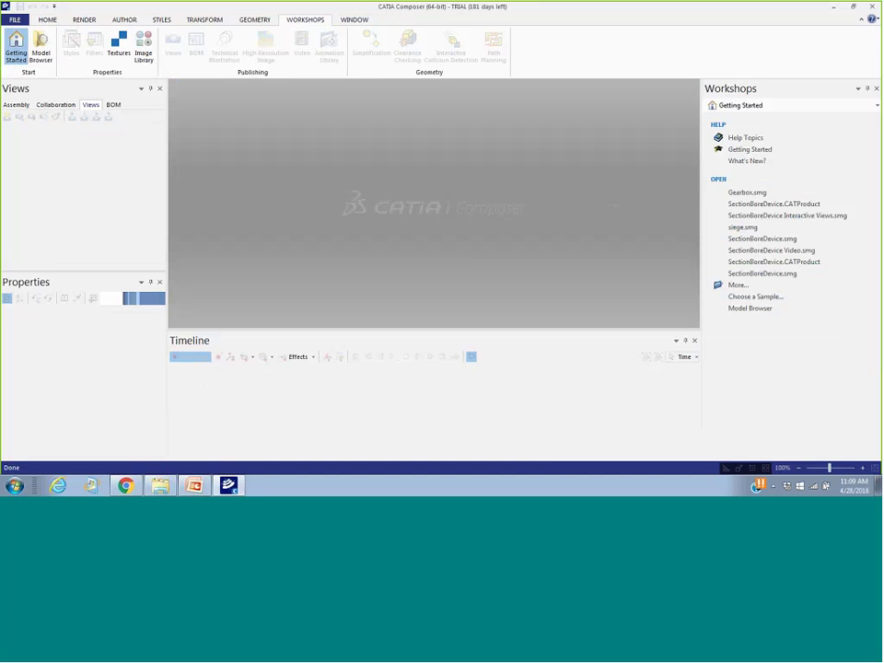
left_click(744, 297)
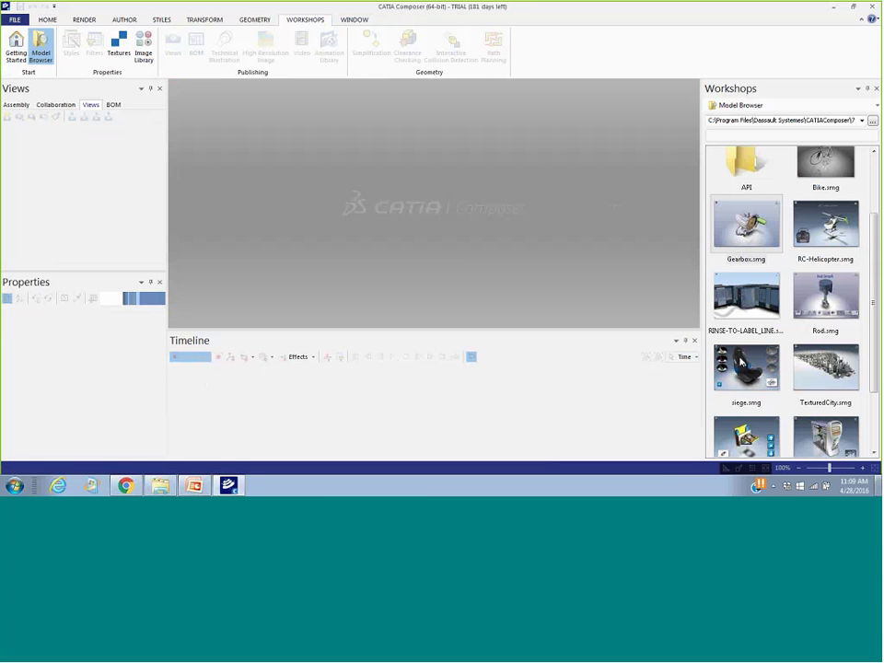
double_click(742, 363)
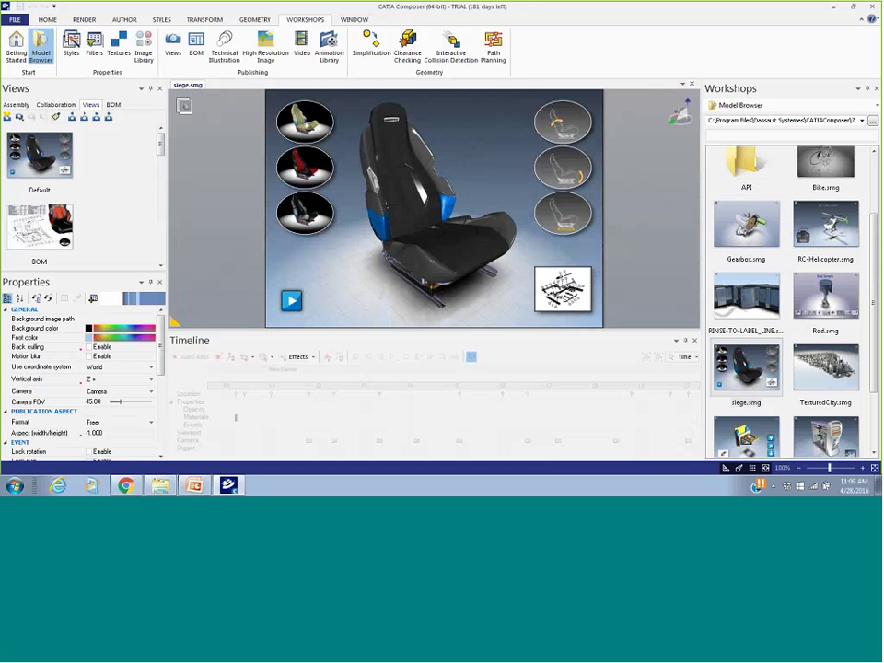
Look through the saved views of the seat model and return to the start of the list
scroll(165, 161, "down", 1)
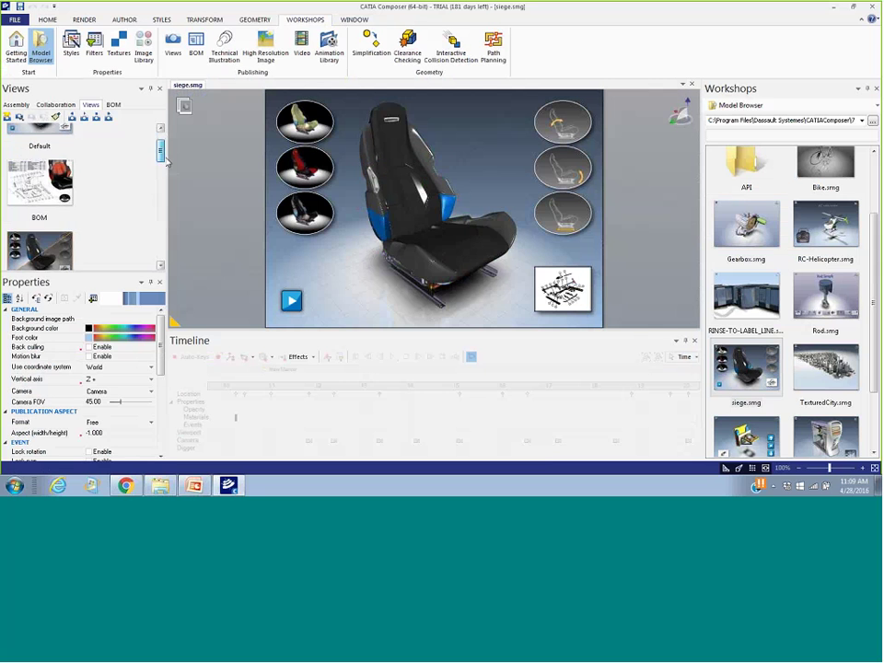
left_click_drag(166, 157, 172, 268)
scroll(129, 204, "up", 8)
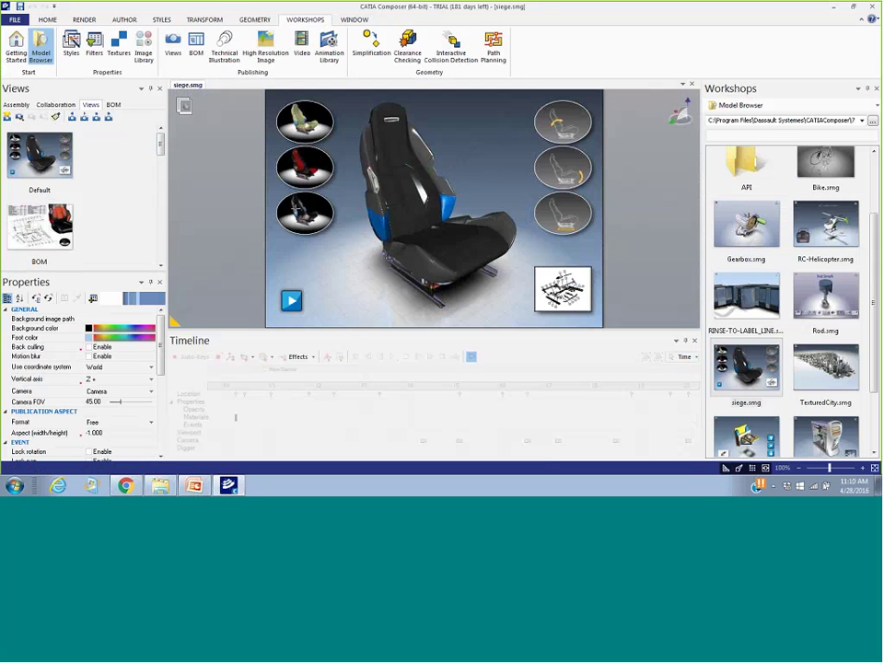
Turn off Design mode and use the seat's image links to change the upholstery to red, beige and back to black
left_click(725, 469)
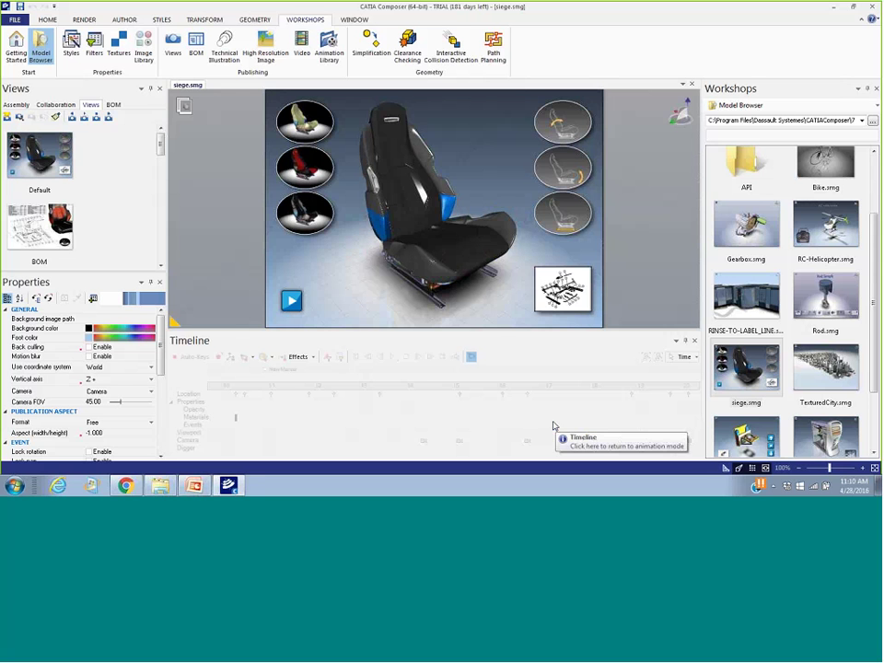
left_click(314, 168)
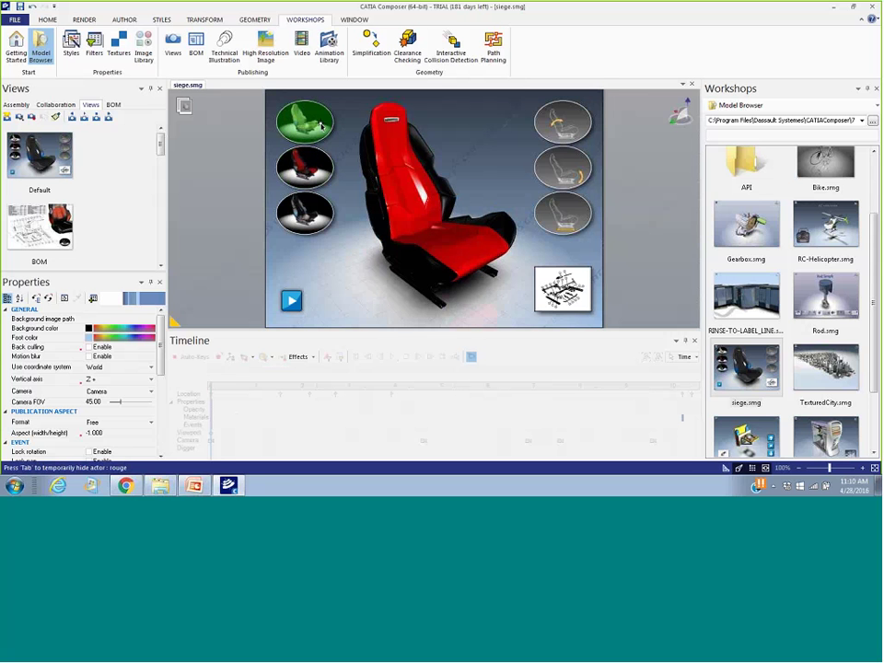
left_click(321, 125)
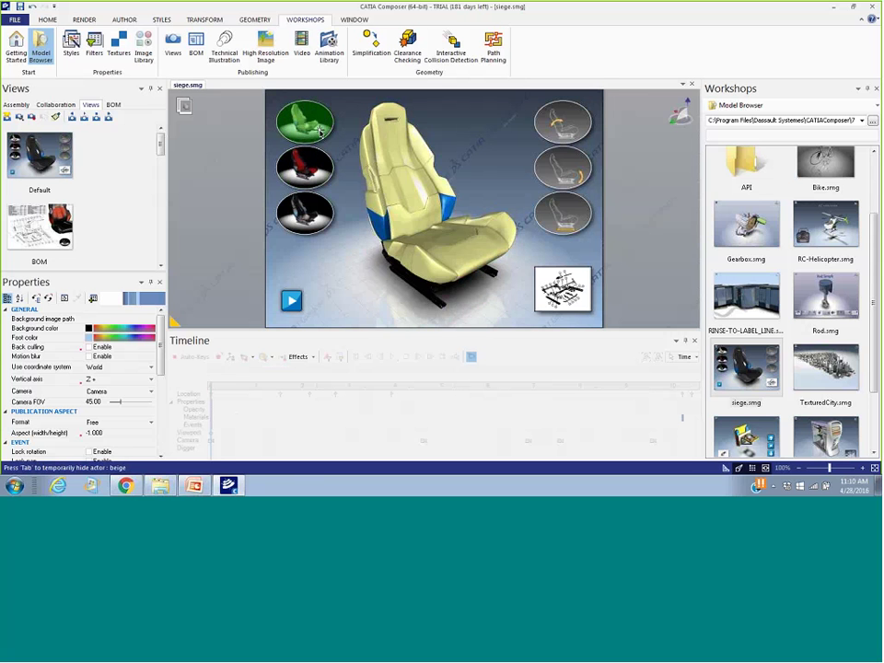
left_click(304, 210)
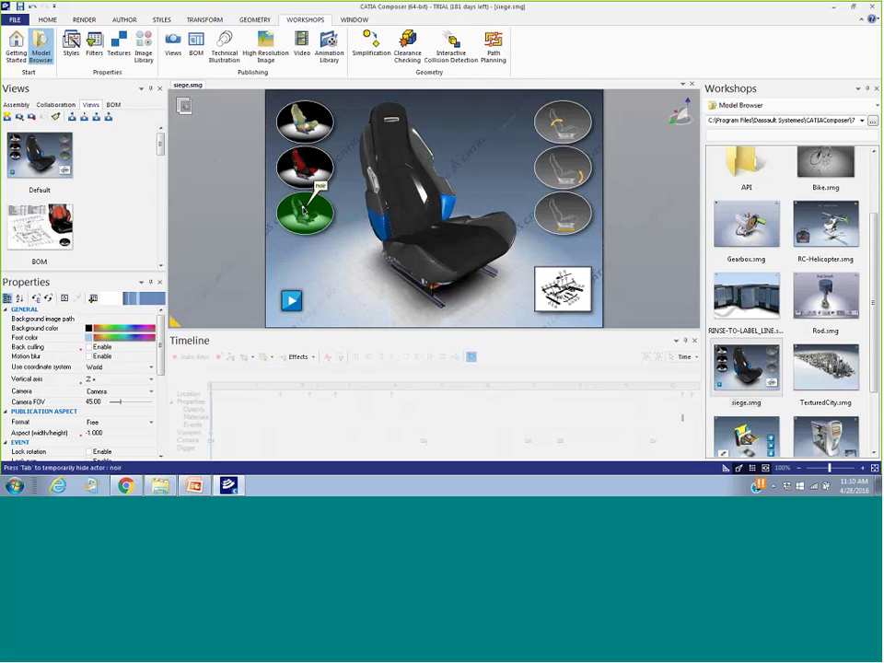
Run the three seat-adjustment motions one after another through their linked images
left_click(565, 133)
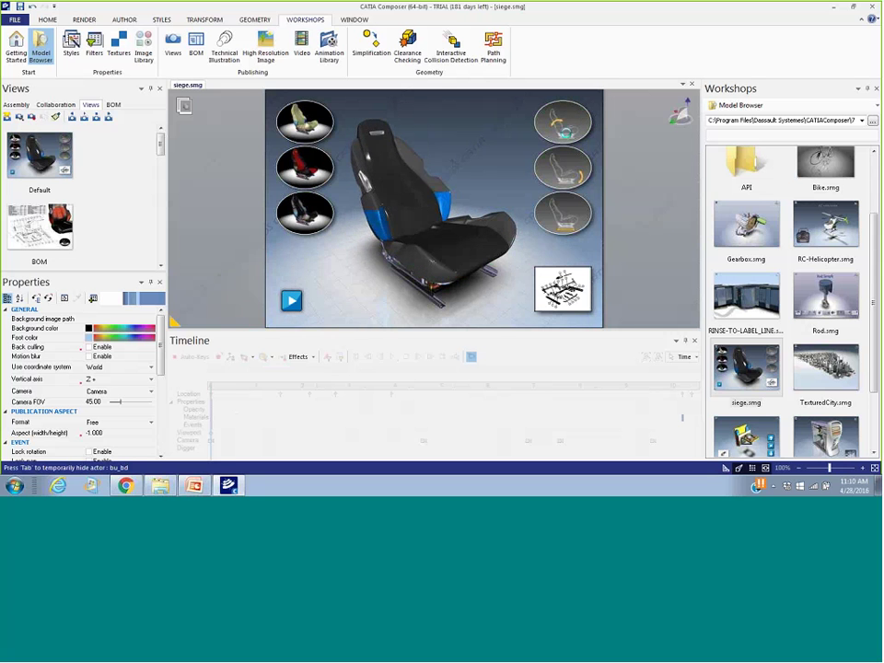
left_click(573, 173)
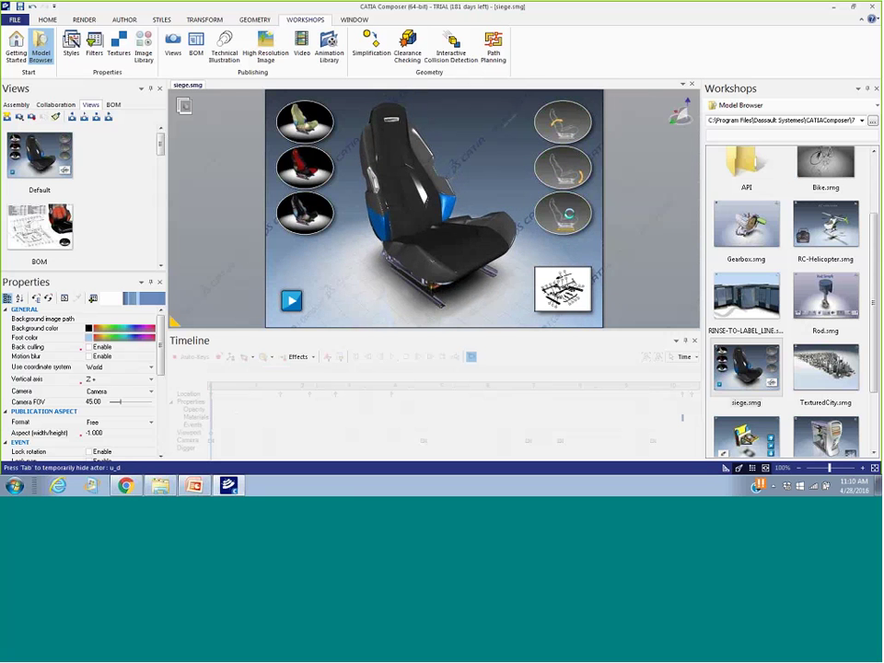
left_click(568, 214)
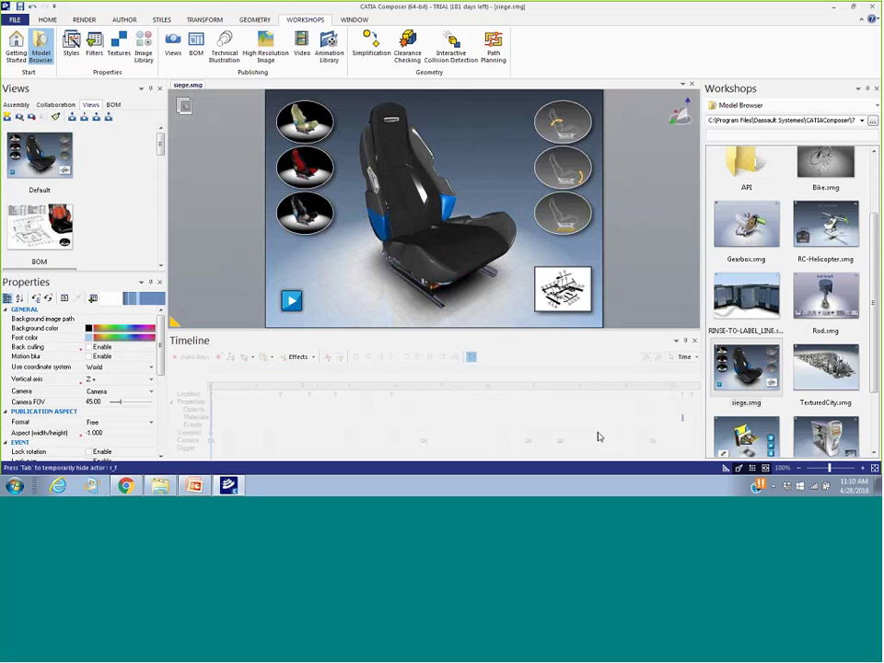
Display the seat's exploded BOM view, return to the Default view and play the linked seat animation
left_click(565, 291)
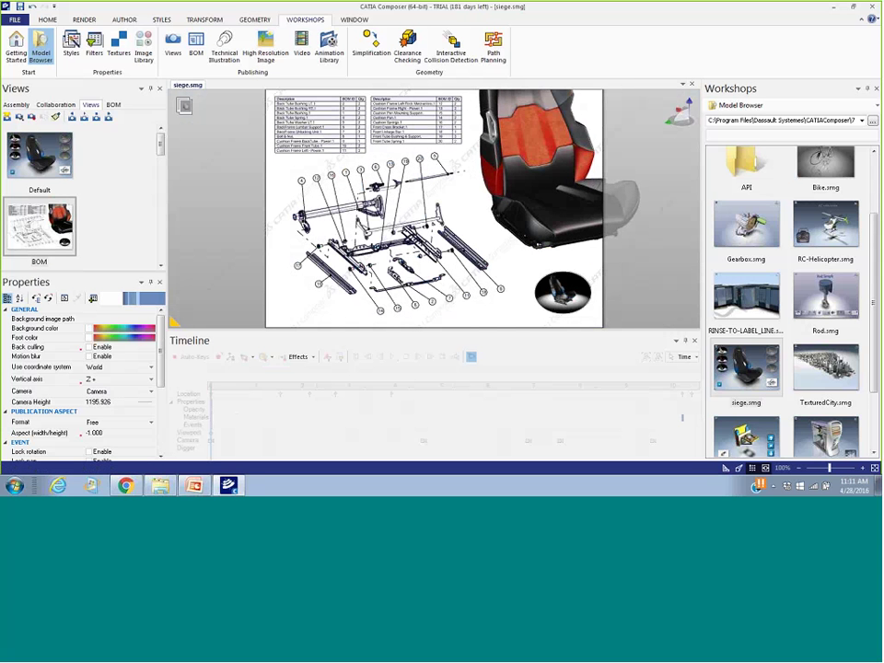
left_click(563, 296)
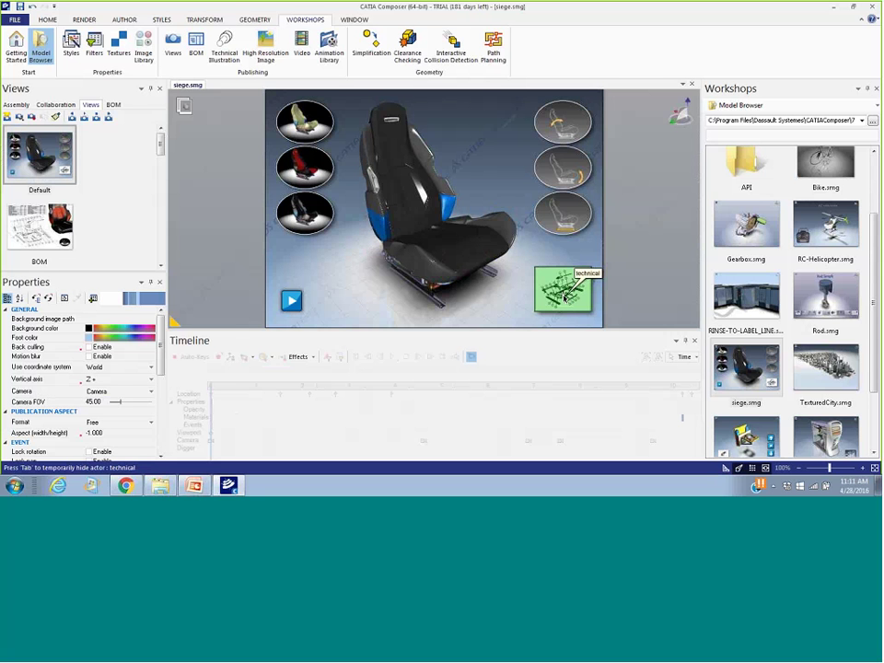
left_click(291, 303)
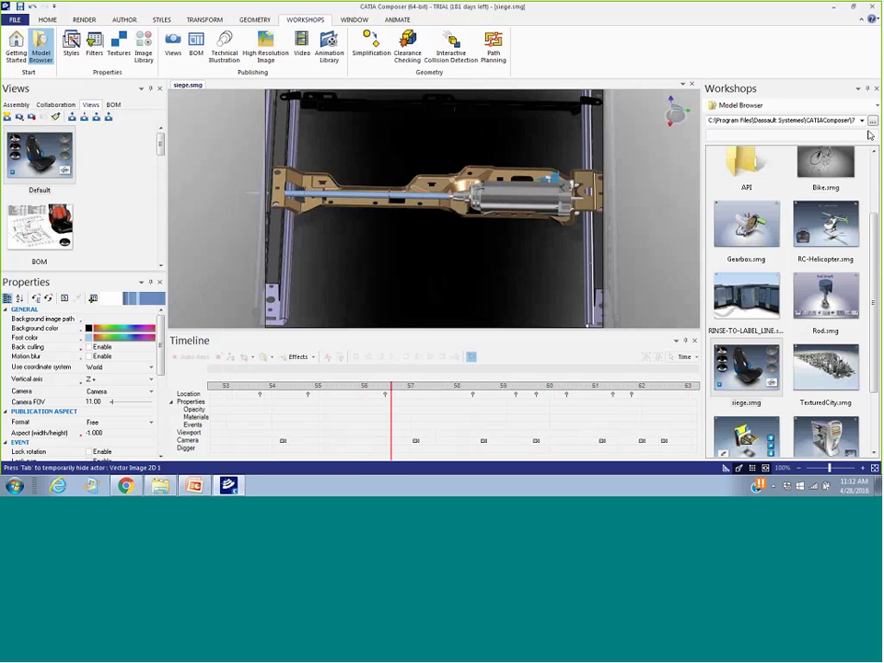
Close the Workshops pane and close siege.smg without saving its changes
left_click(877, 89)
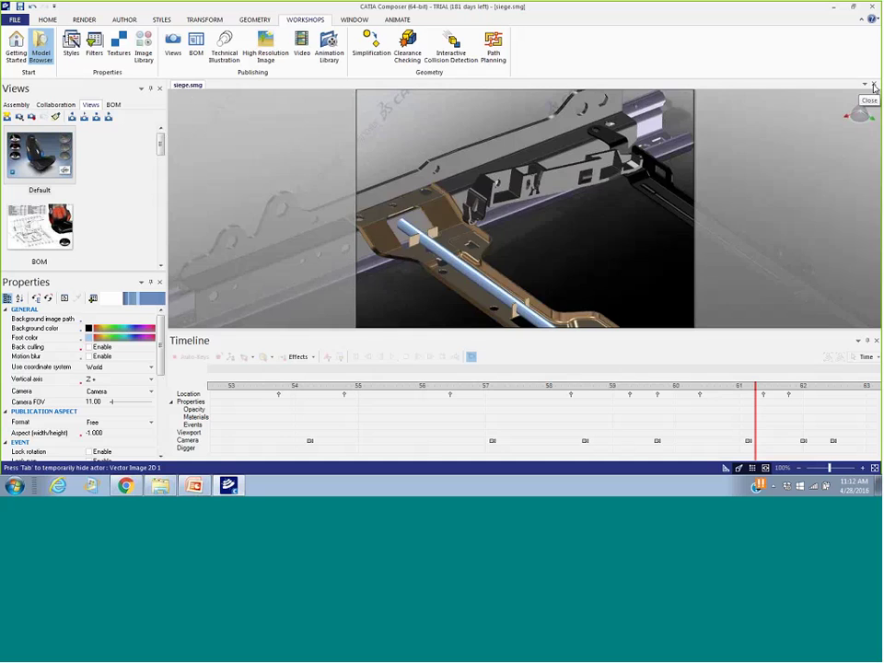
left_click(874, 86)
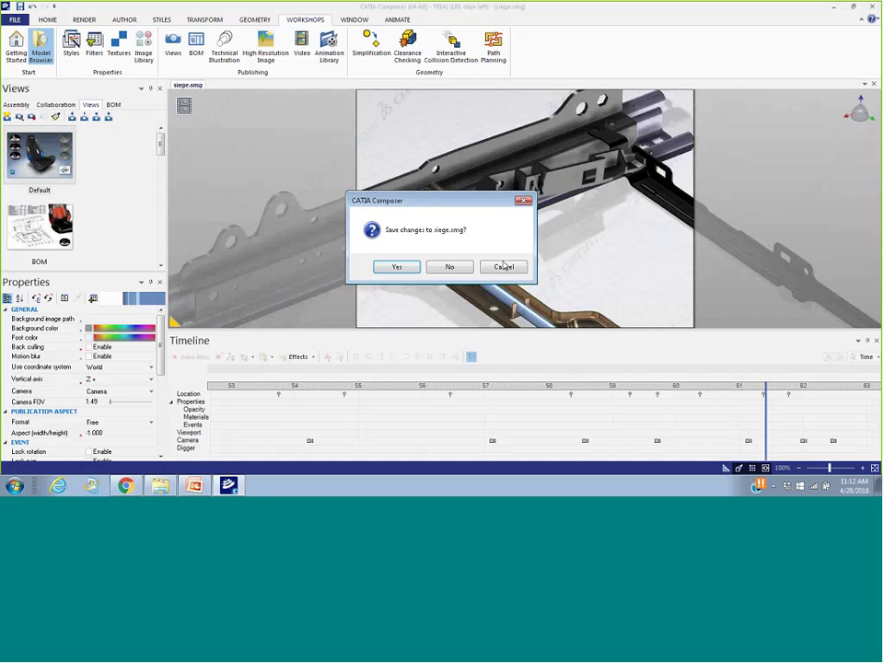
left_click(458, 264)
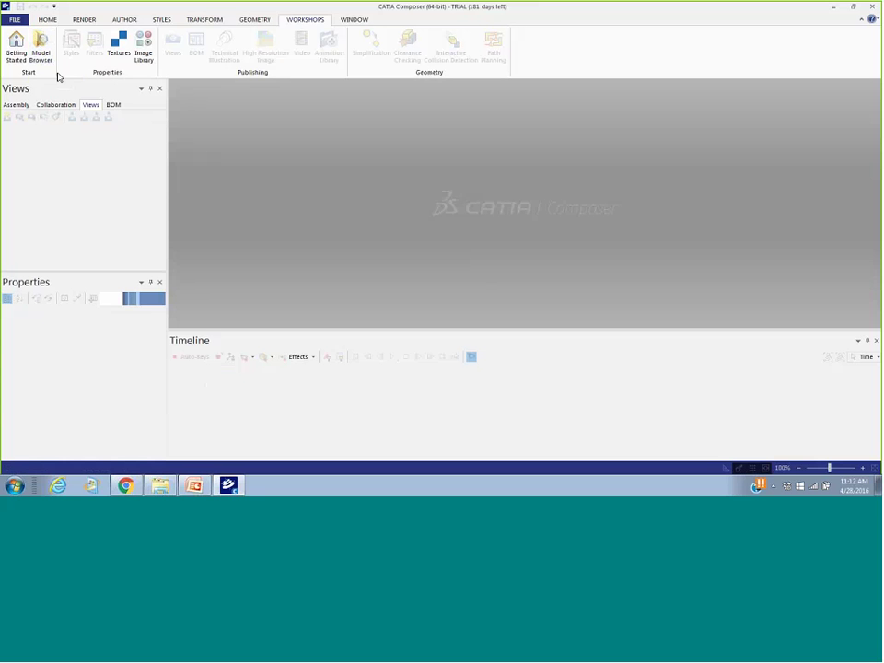
Import SectionBoreDevice.CATProduct from the BoreDevice folder and close the Timeline pane
left_click(15, 20)
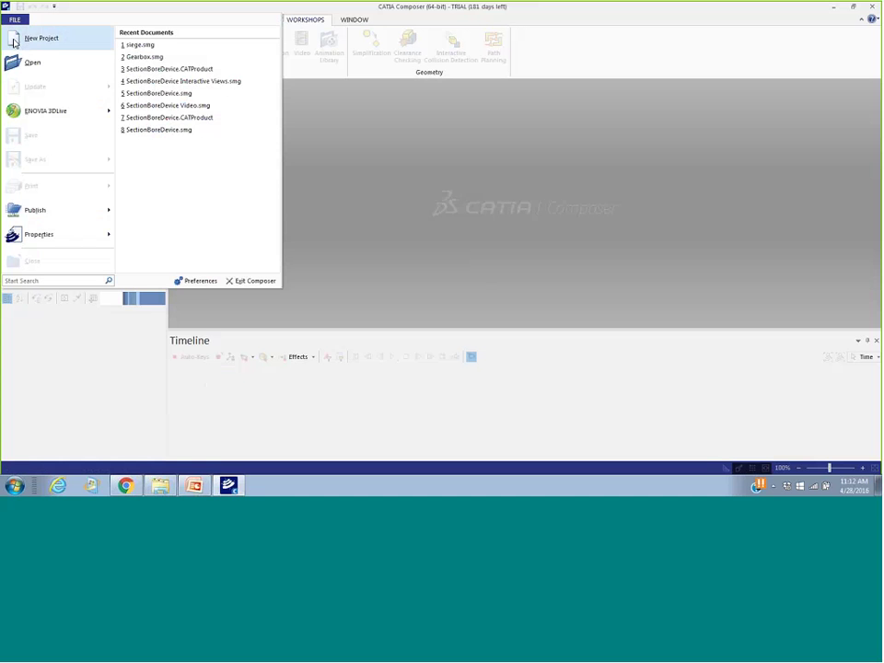
left_click(48, 65)
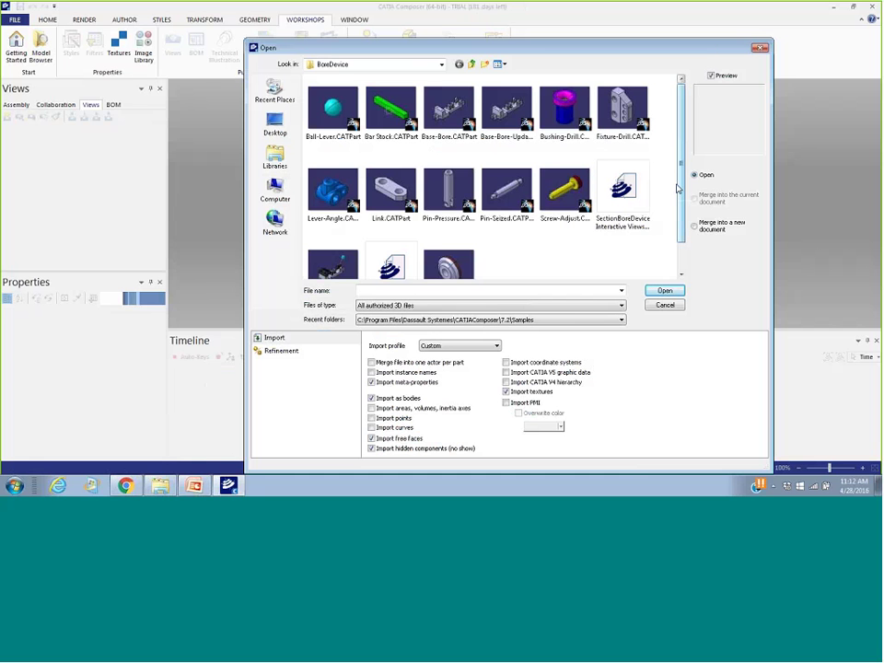
scroll(680, 187, "down", 2)
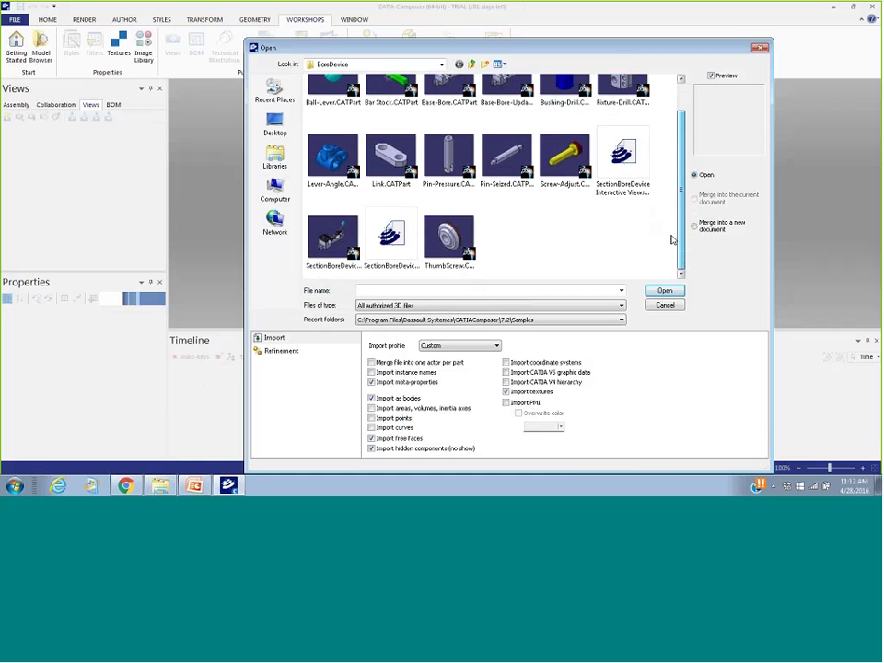
left_click(333, 238)
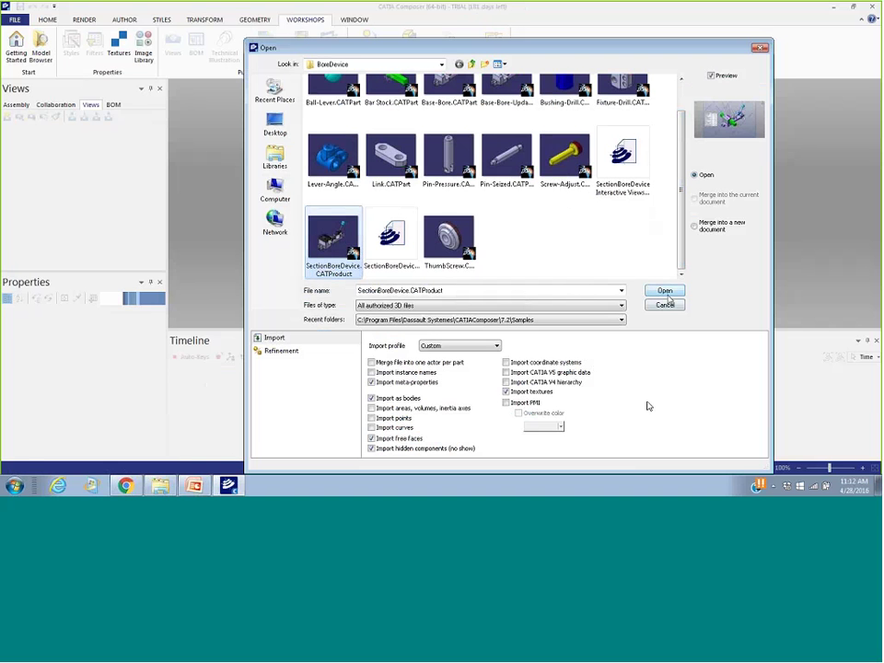
left_click(666, 292)
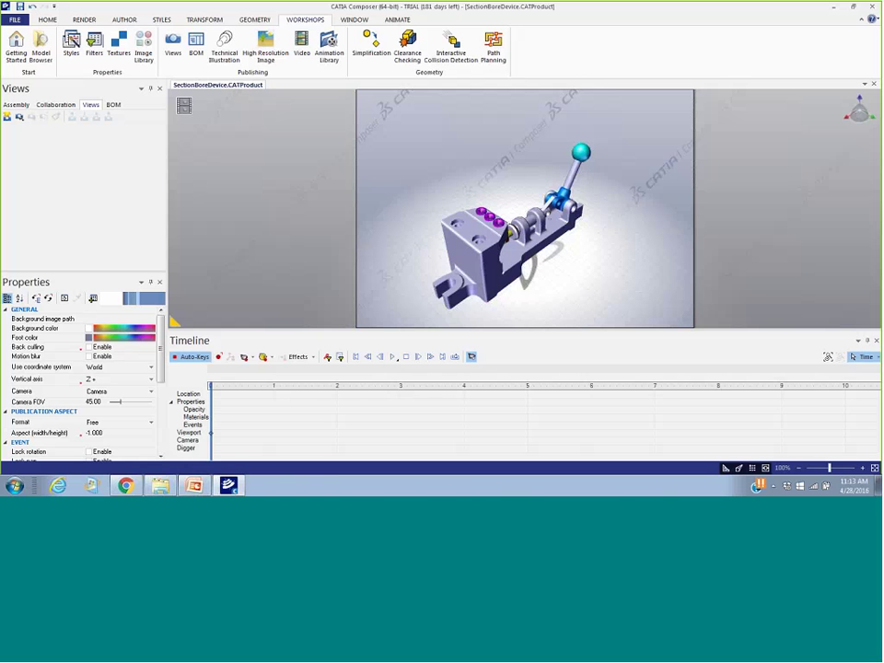
left_click(876, 341)
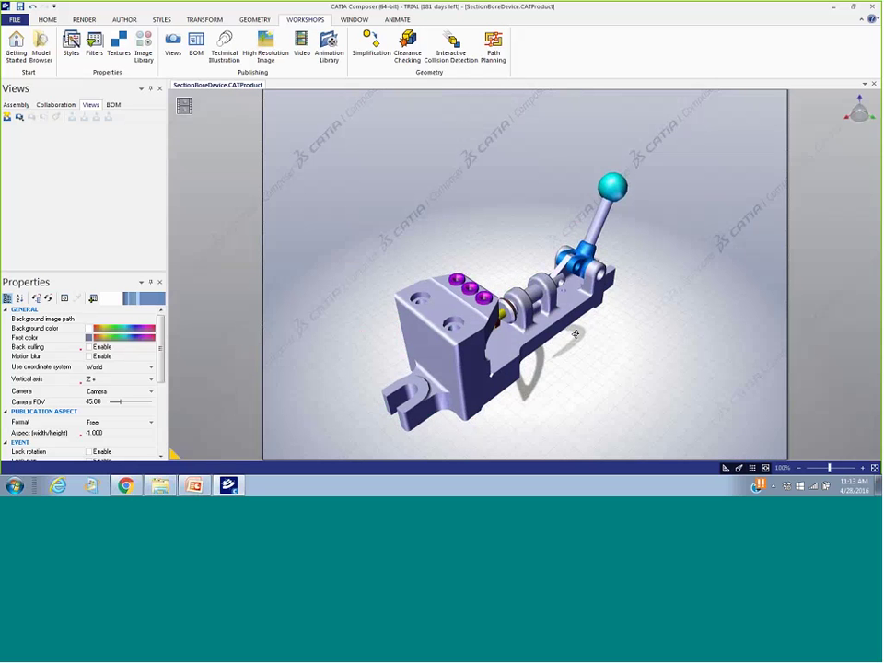
Rotate and zoom around the bore device to examine it from several sides
mouse_move(576, 334)
right_mouse_down()
mouse_move(590, 317)
mouse_move(555, 278)
mouse_move(605, 329)
mouse_move(577, 330)
right_mouse_up()
scroll(577, 331, "down", 5)
scroll(573, 333, "up", 5)
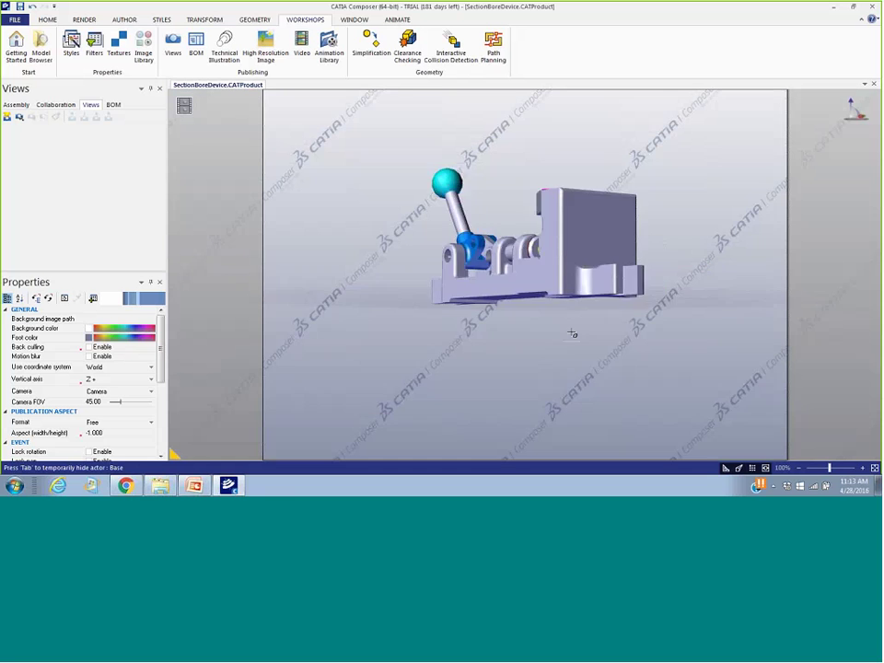
scroll(572, 334, "down", 4)
scroll(572, 334, "up", 7)
scroll(569, 336, "down", 5)
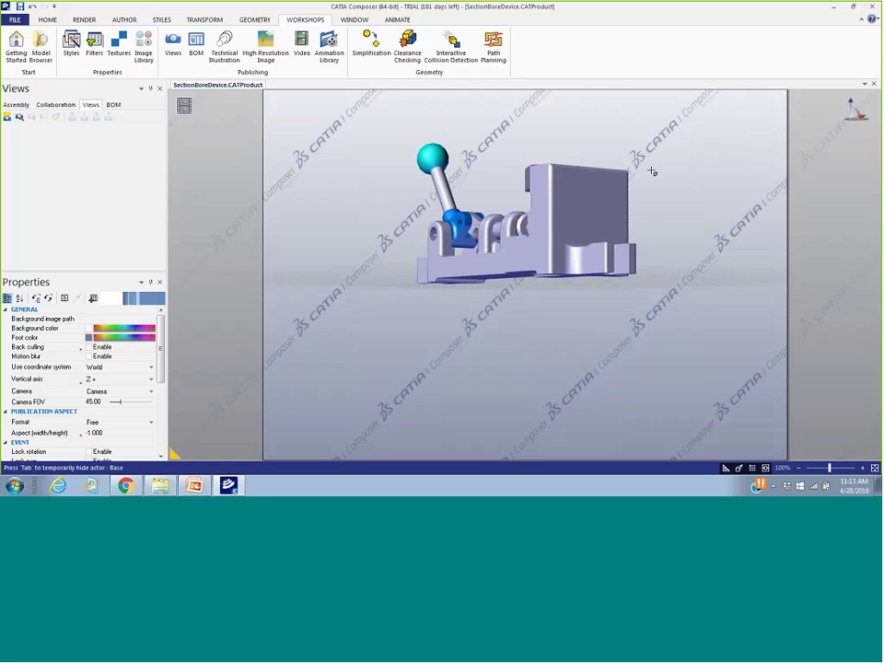
right_click_drag(687, 193, 599, 237)
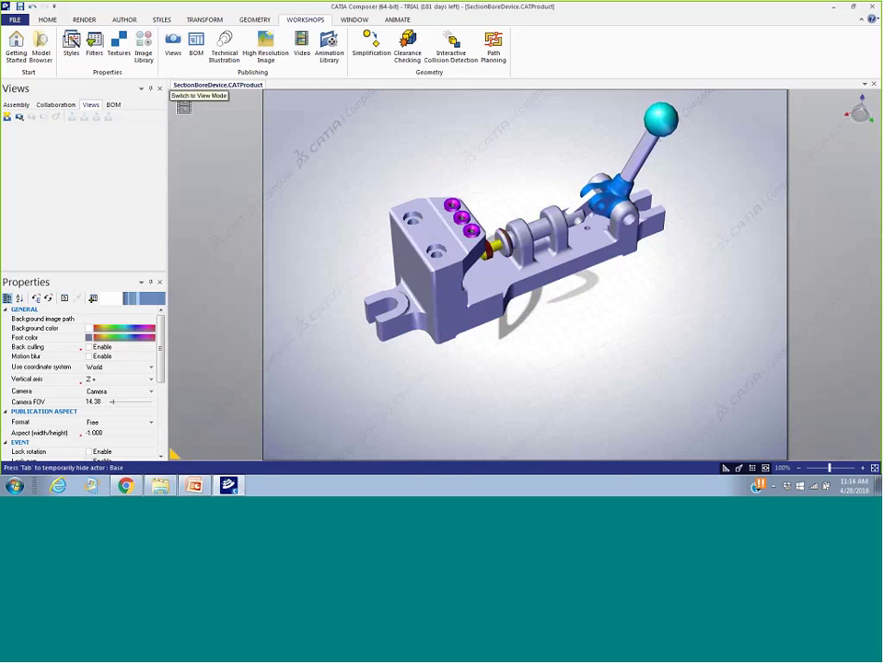
Align the camera to the model's front and top views, and repeat both orientations with the compass's X and Z axes
left_click(42, 20)
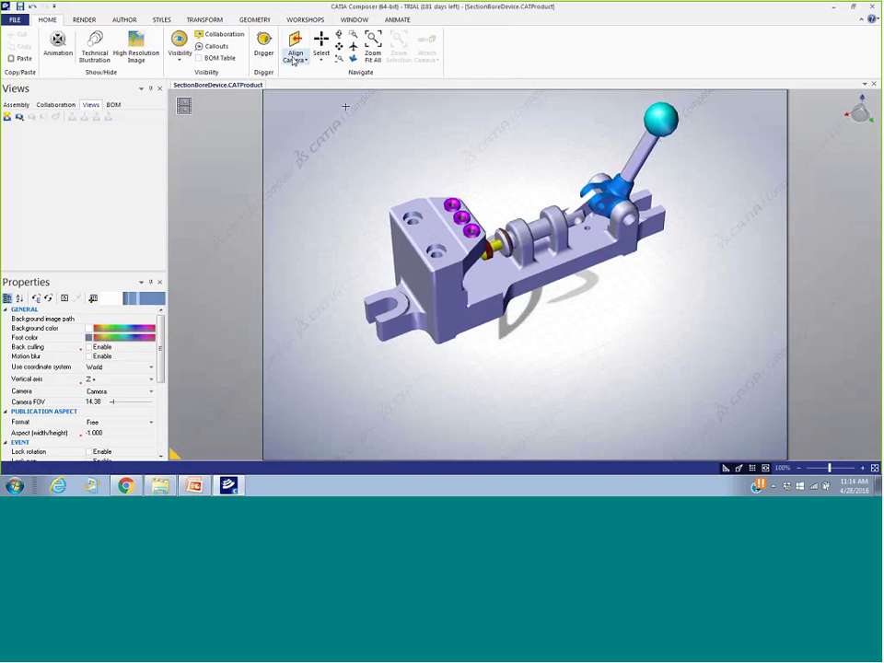
left_click(295, 56)
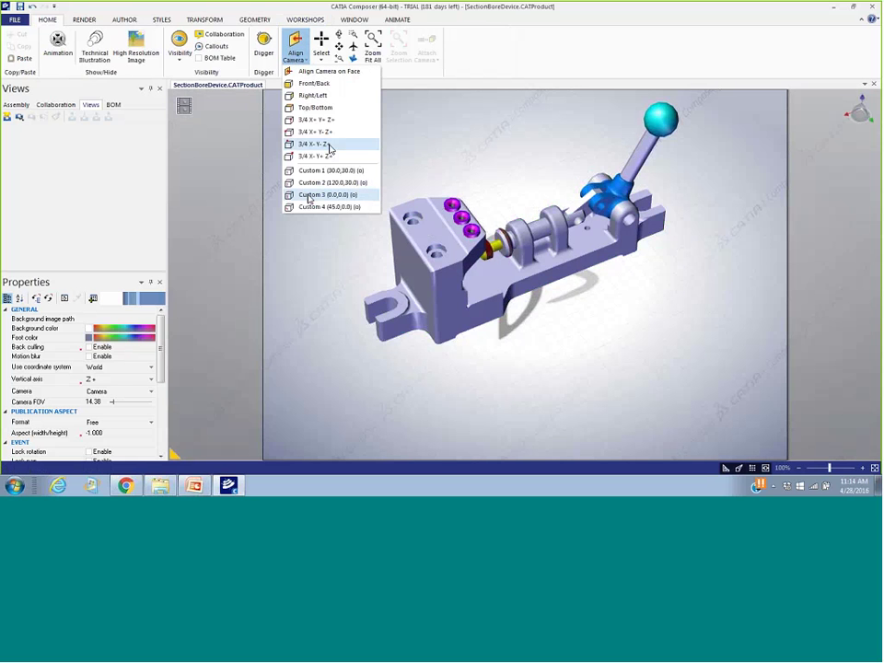
left_click(329, 84)
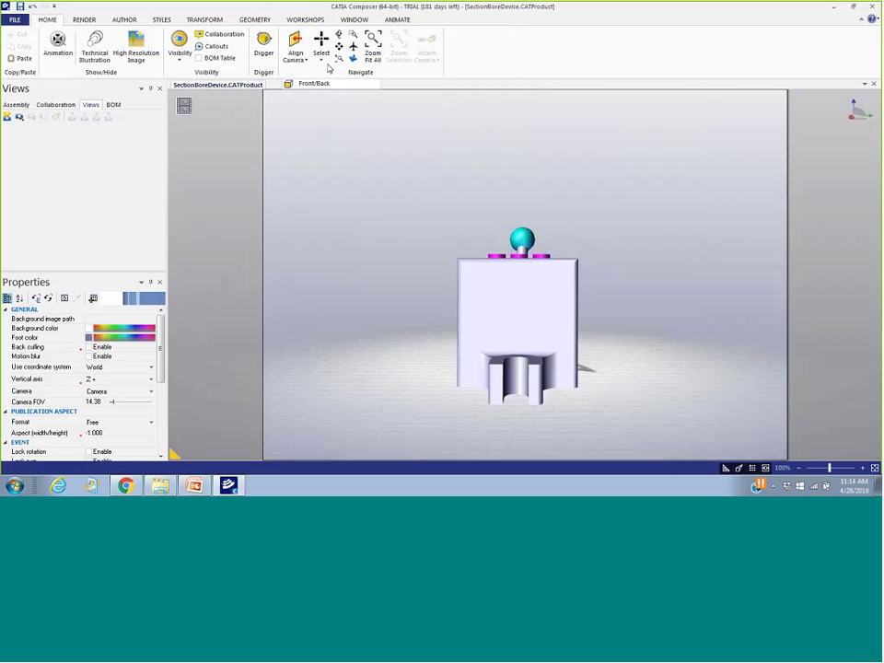
left_click(300, 55)
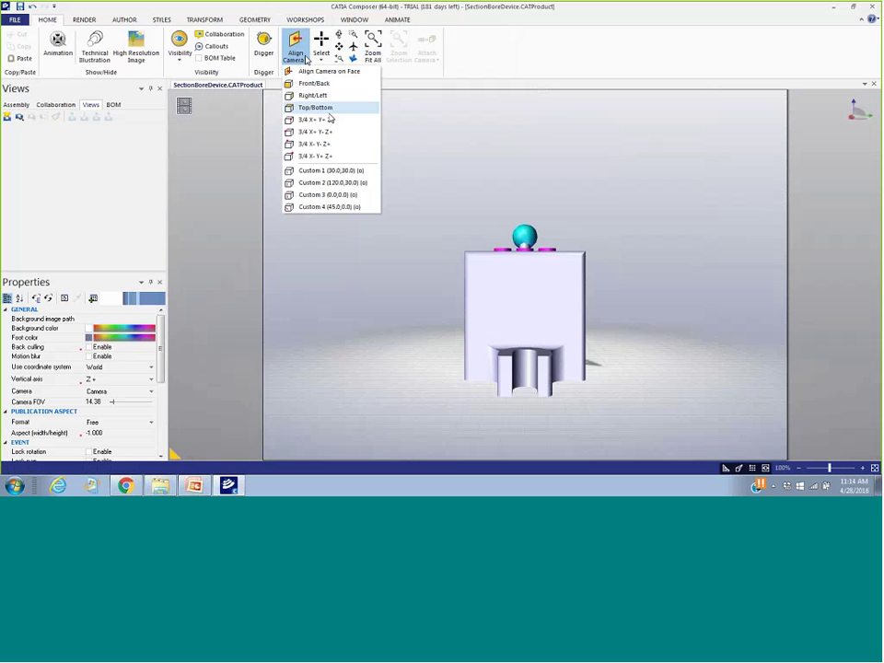
left_click(314, 82)
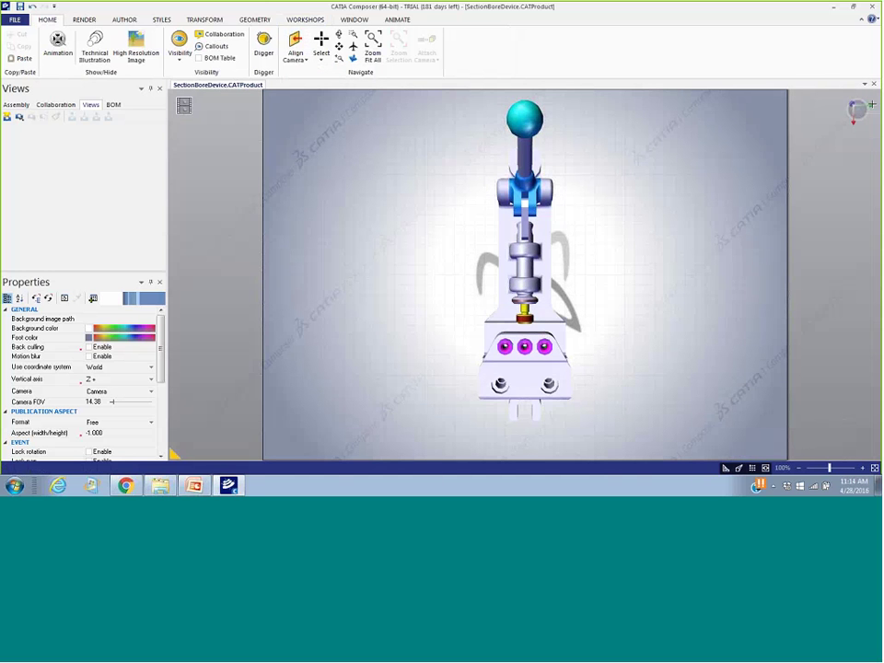
left_click(854, 120)
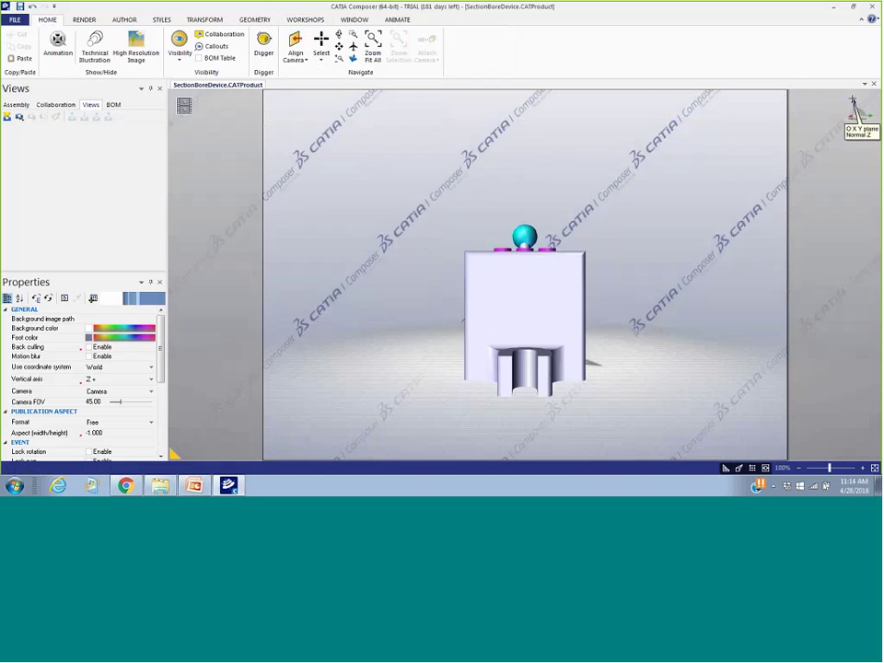
left_click(854, 100)
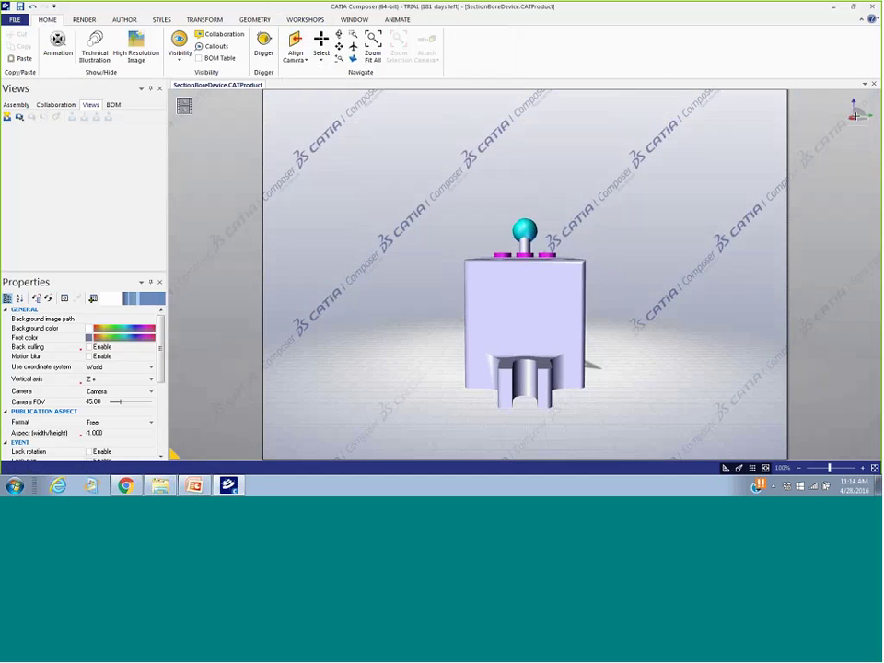
Align the camera to a three-quarter view, to Custom 3 (0.0,0.0), and finally to 3/4 X+ Y+ Z+
left_click(295, 54)
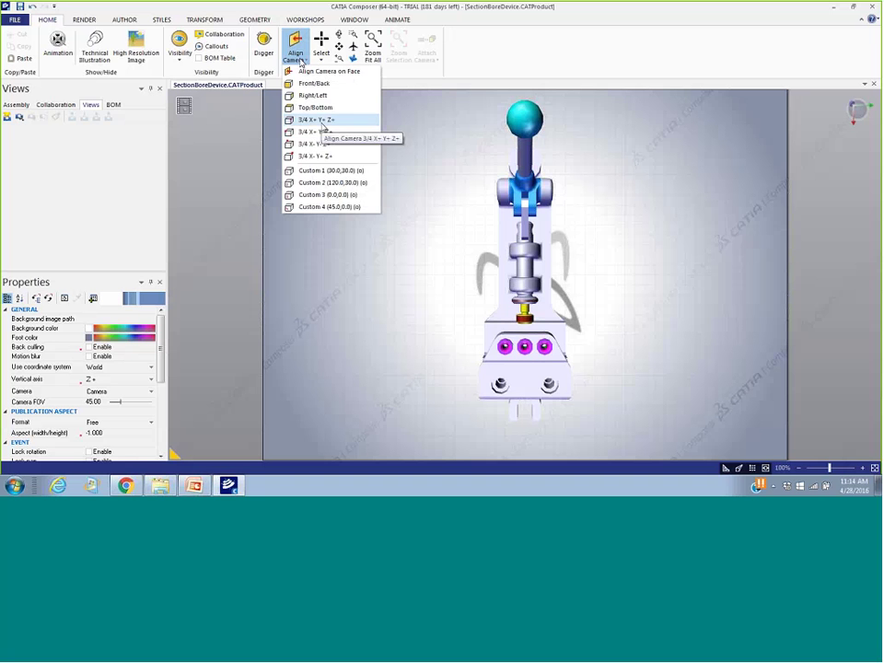
left_click(321, 128)
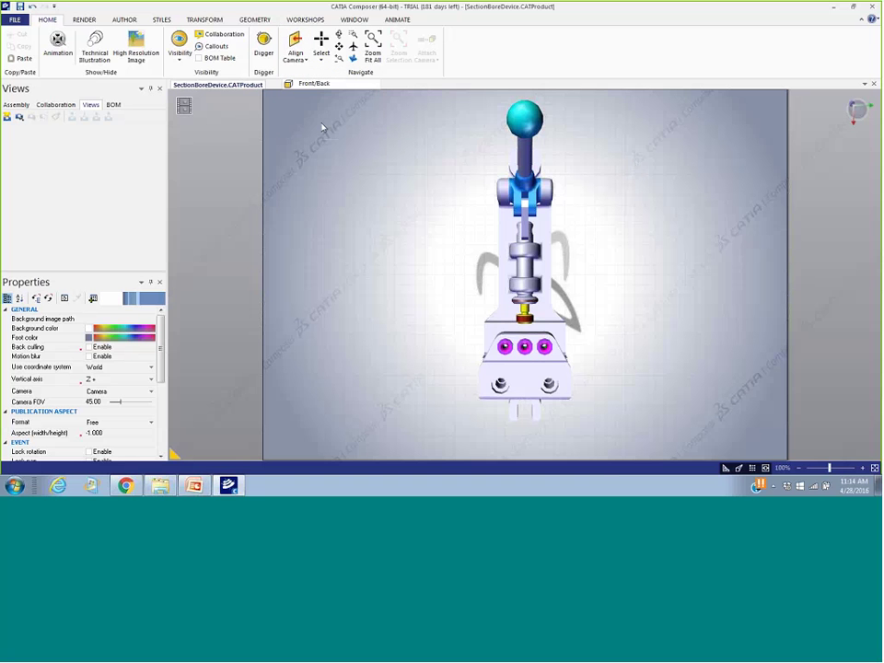
left_click(295, 53)
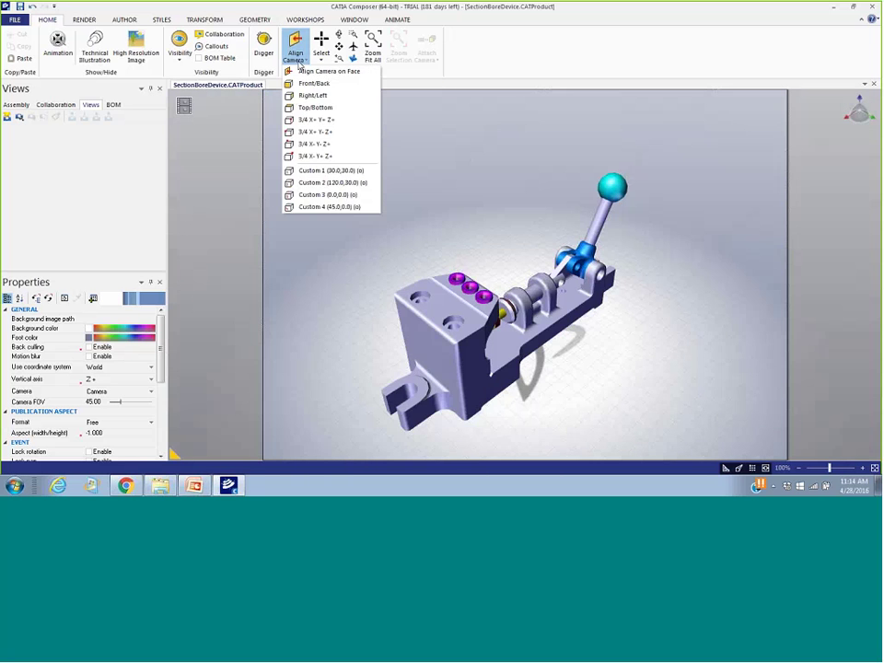
left_click(337, 195)
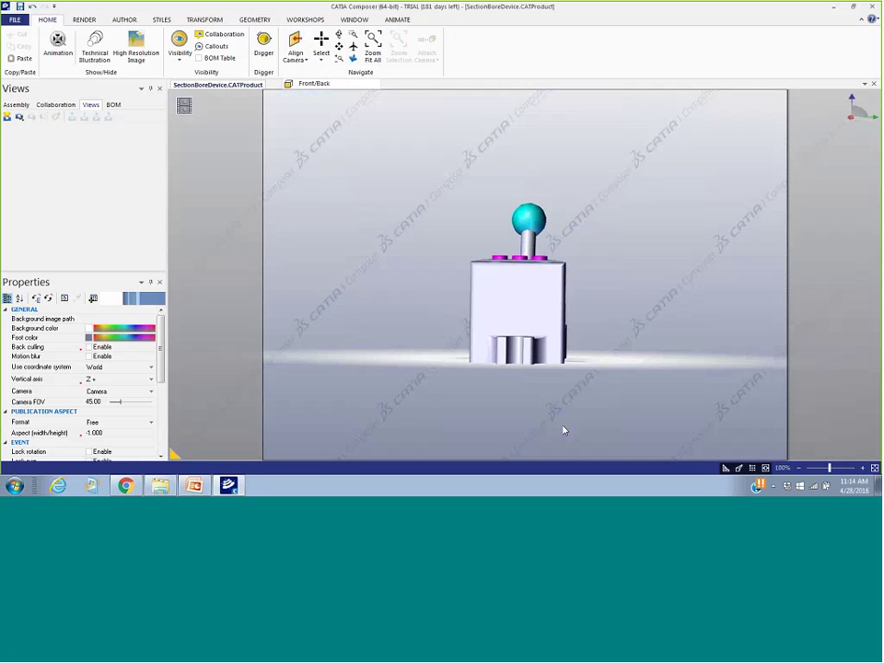
left_click(295, 53)
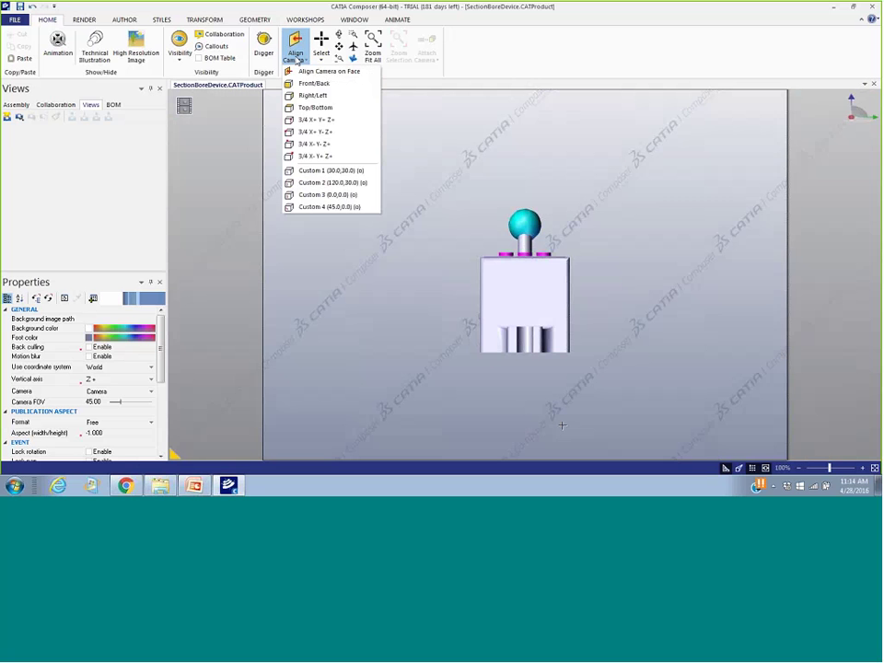
left_click(339, 120)
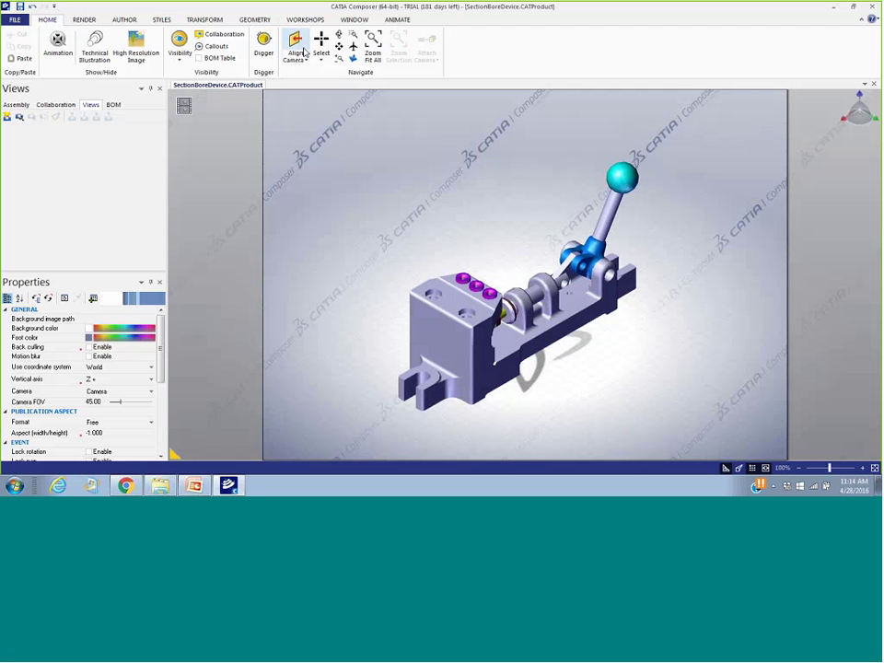
Align the camera on the base's long side face and return to the 3/4 X+ Y+ Z+ view
left_click(296, 46)
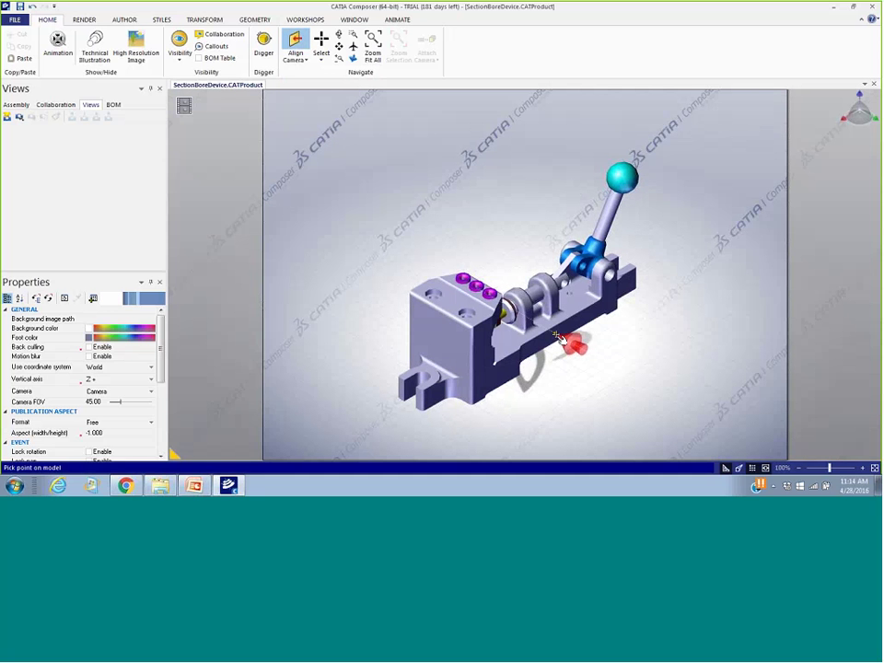
left_click(571, 349)
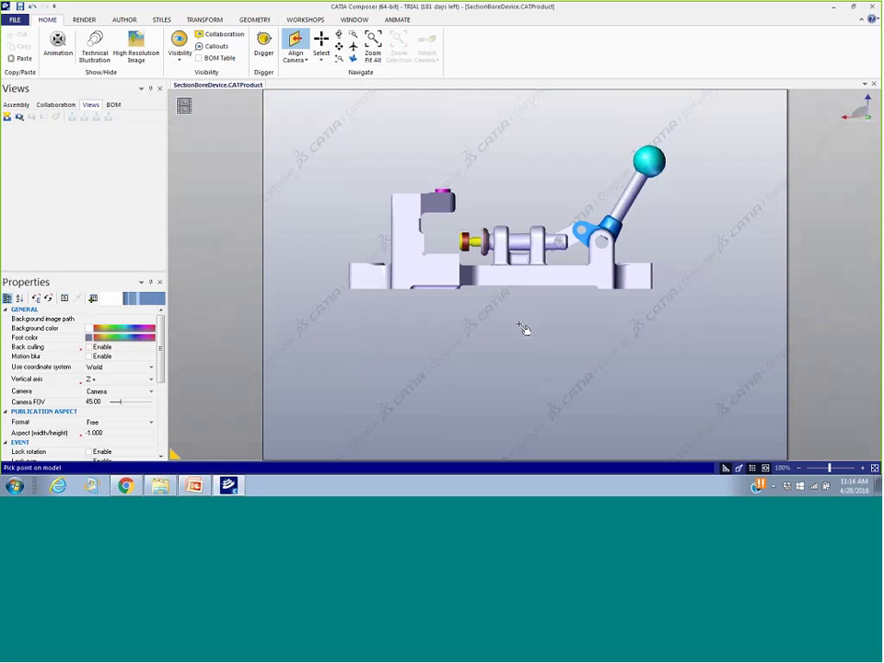
left_click(296, 60)
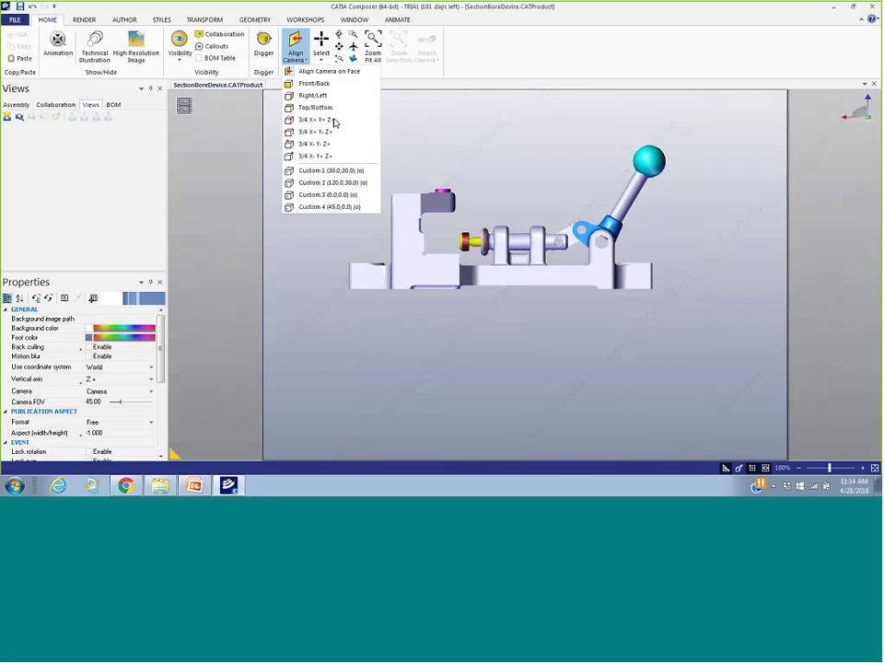
left_click(334, 121)
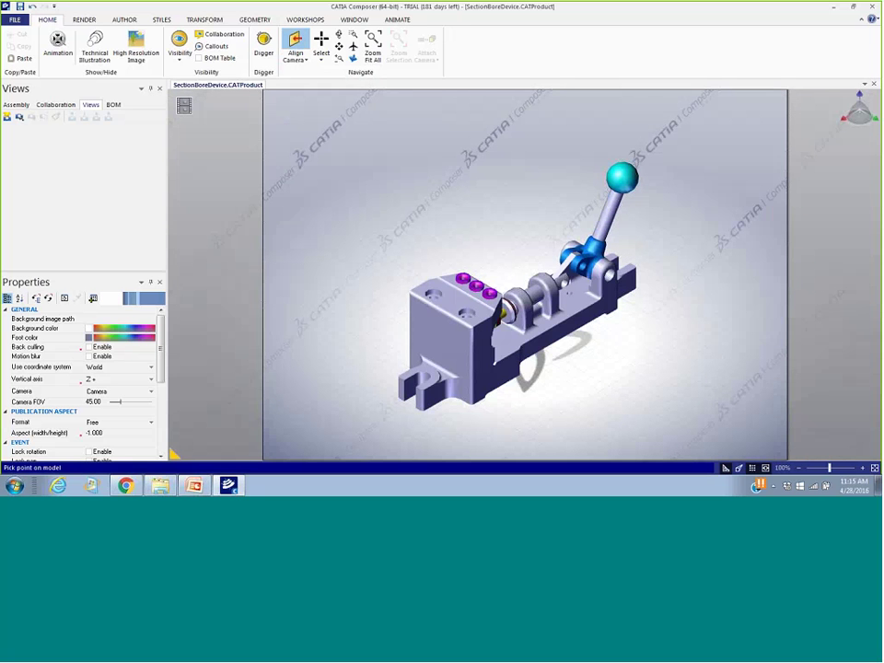
left_click(320, 55)
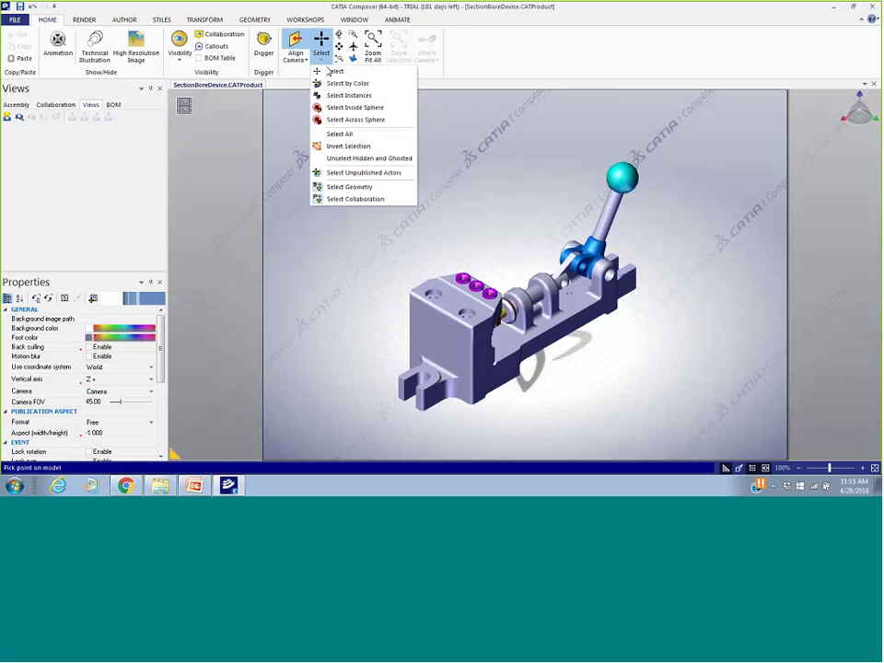
left_click(342, 236)
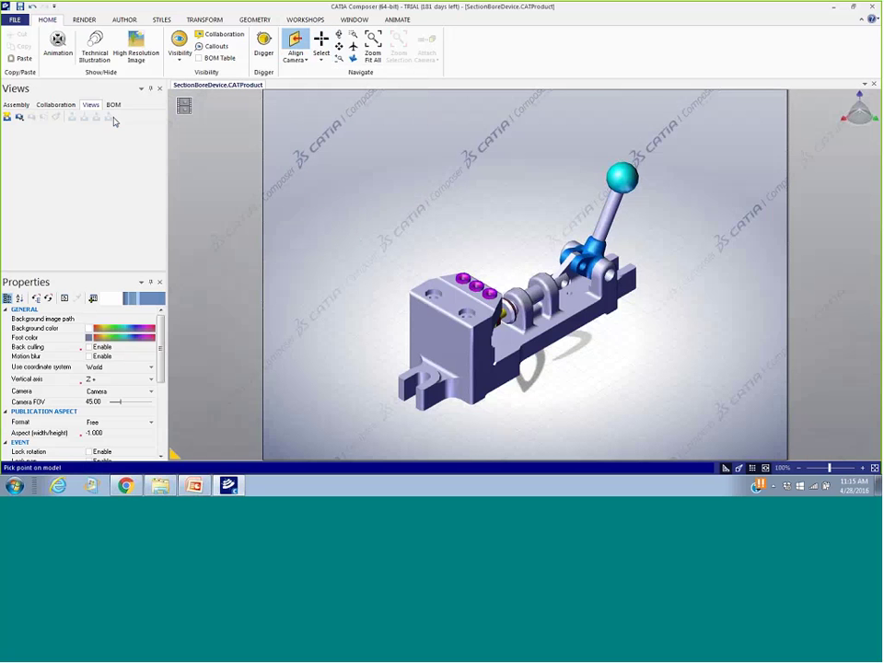
Display the bore device's assembly tree and exit the Align Camera on Face command
left_click(16, 105)
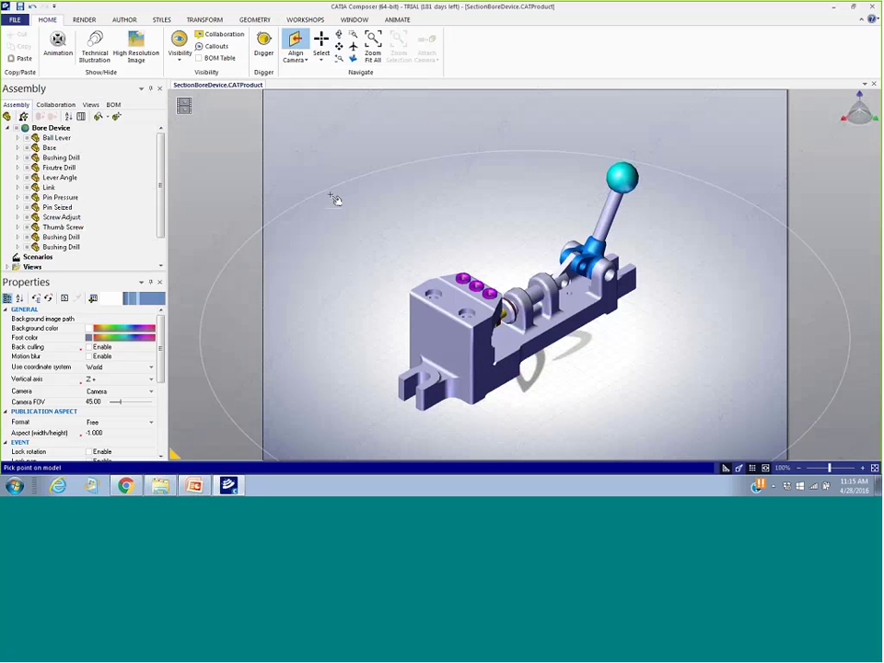
key("Escape")
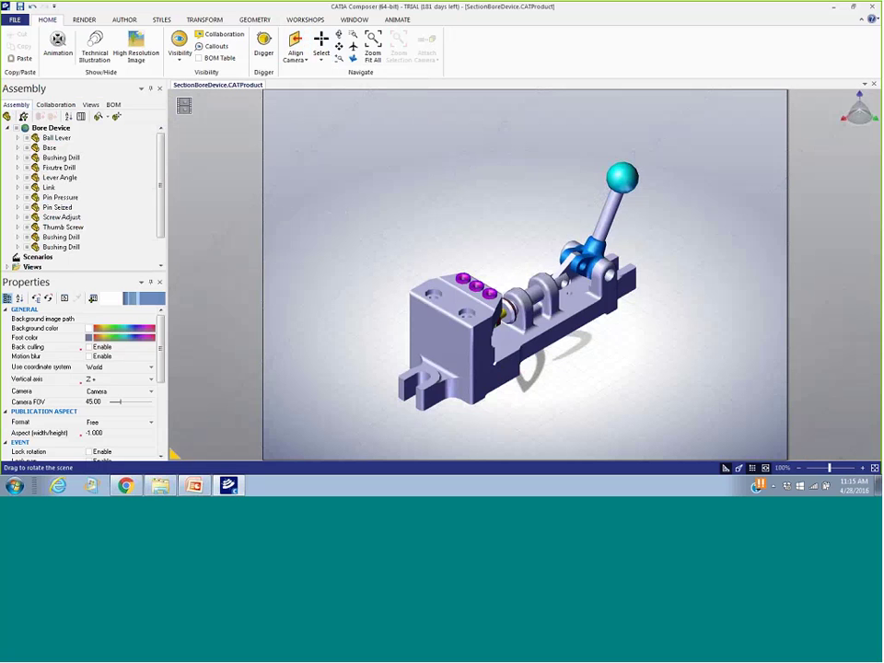
Hide the Base body of the bore device, clear the selection and find the Base branch in the assembly tree
left_click(502, 368)
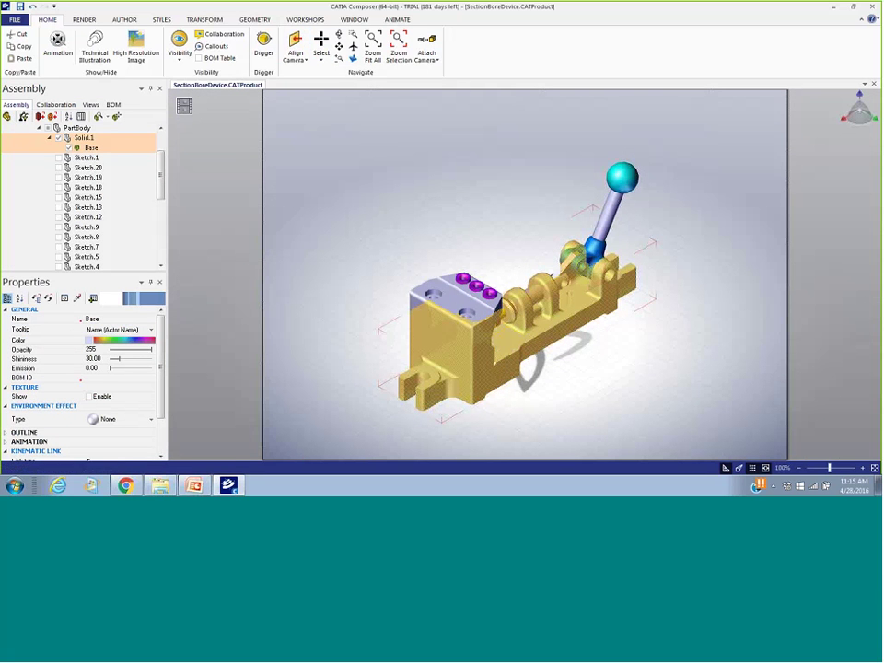
left_click(183, 60)
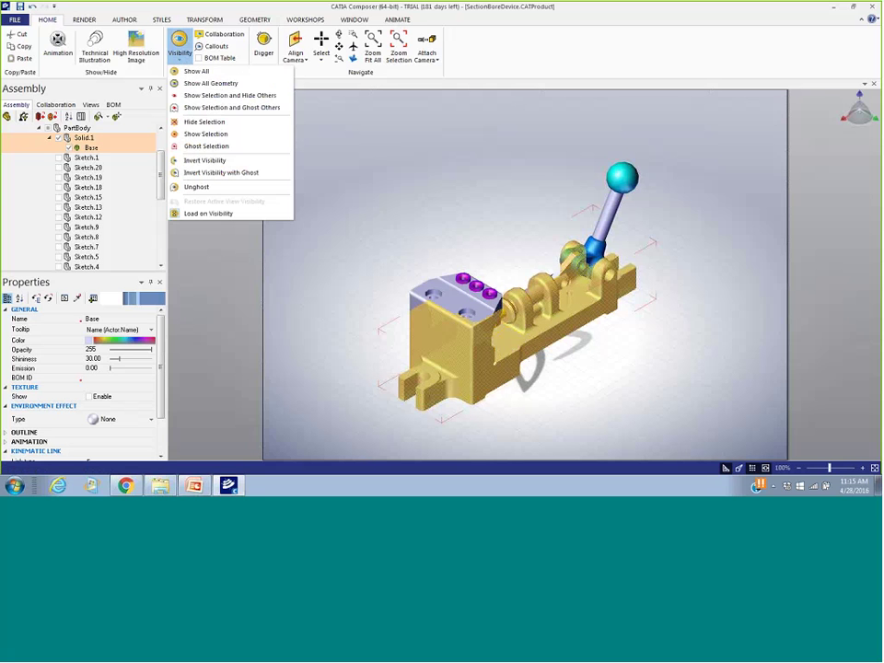
left_click(230, 130)
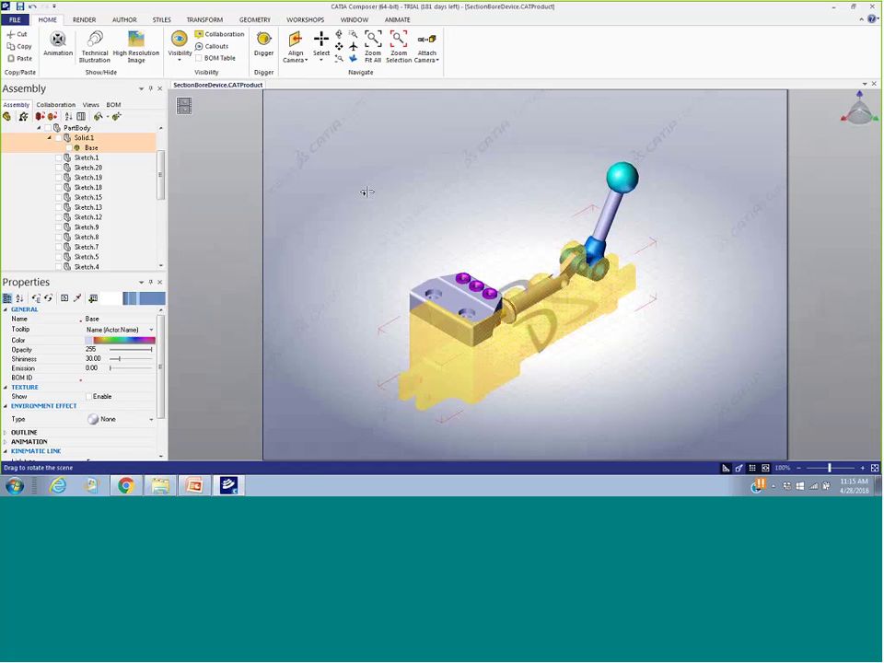
left_click(367, 192)
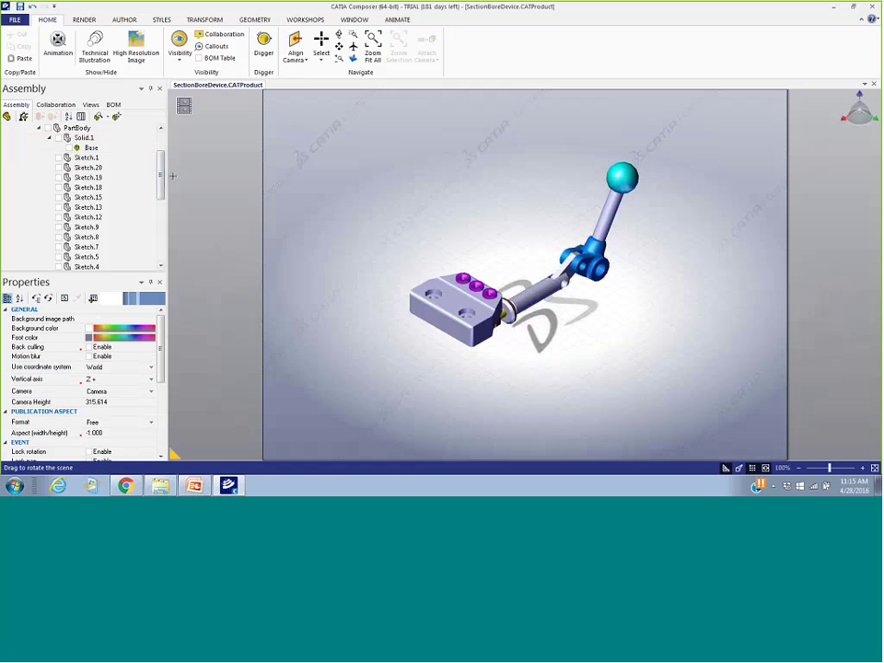
left_click_drag(162, 188, 161, 152)
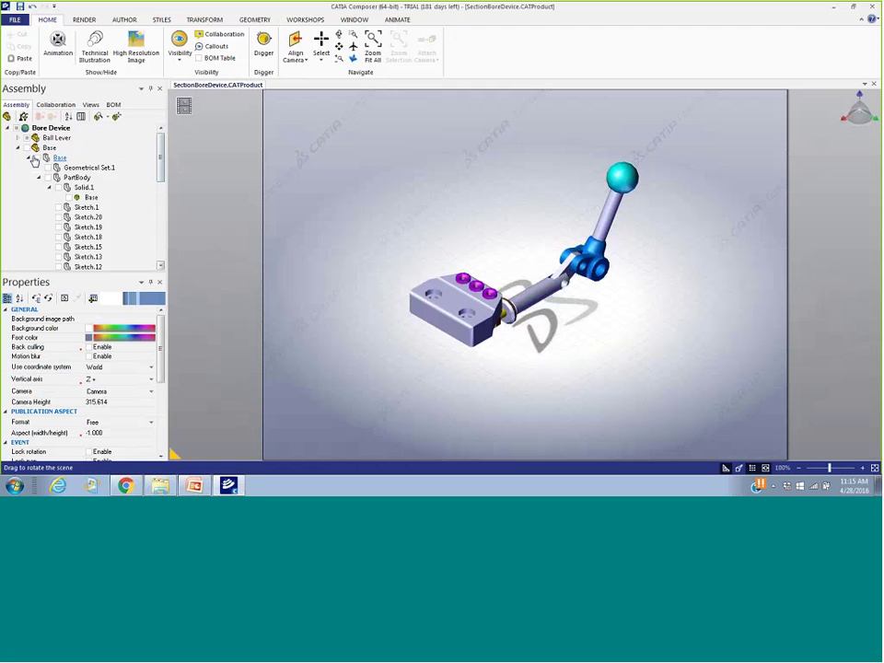
Toggle the visibility of the Base branch on and off twice from the assembly tree
left_click(26, 148)
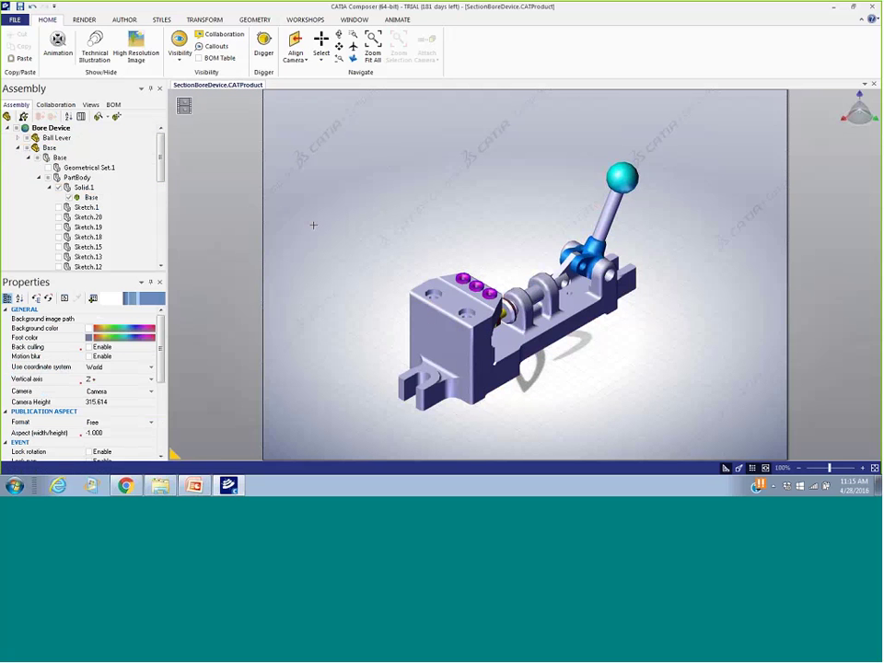
left_click(26, 148)
left_click(26, 149)
left_click(26, 148)
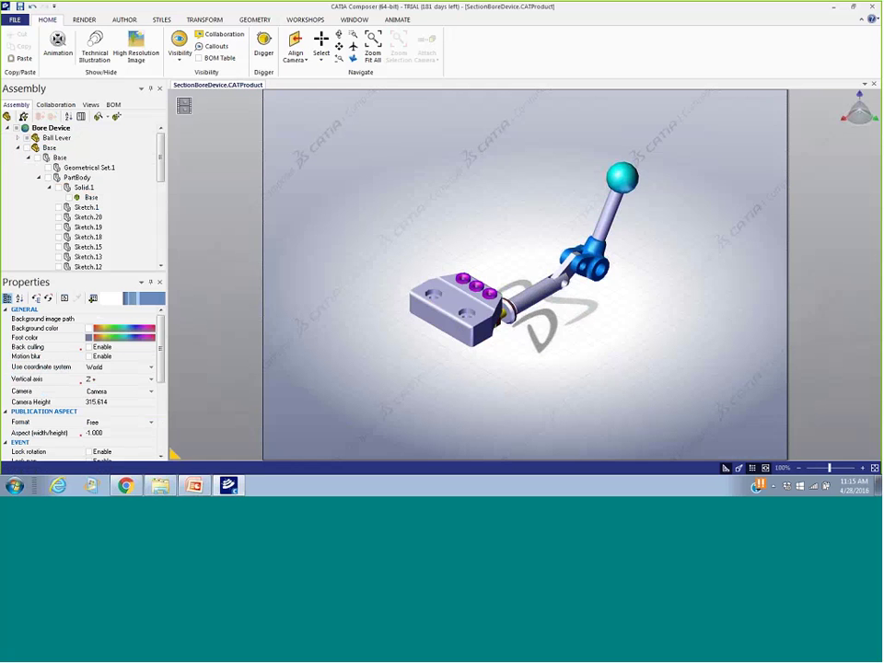
Restore the hidden base of the bore device with Show All Geometry
right_click_drag(362, 304, 362, 304)
right_click(362, 304)
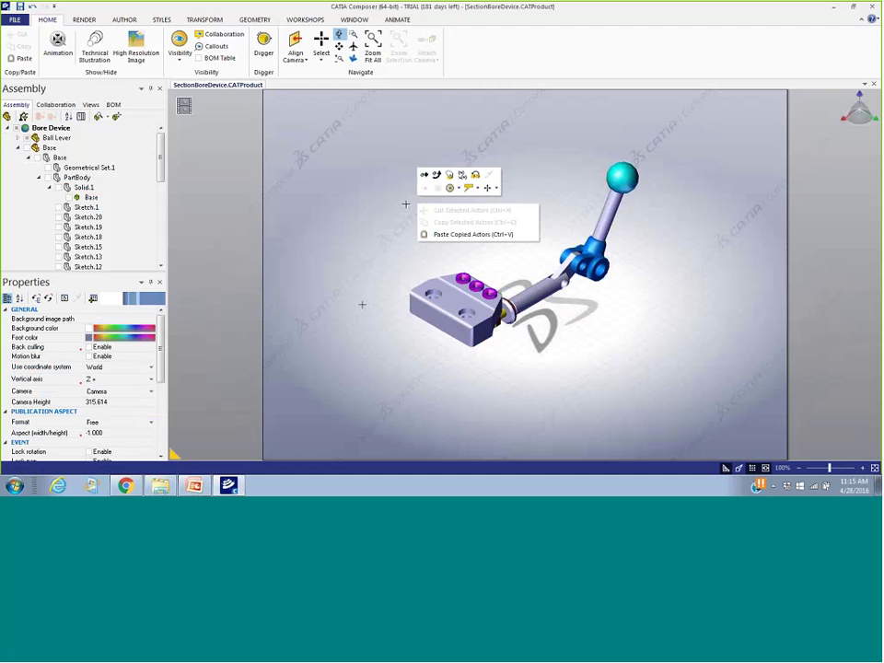
left_click(458, 190)
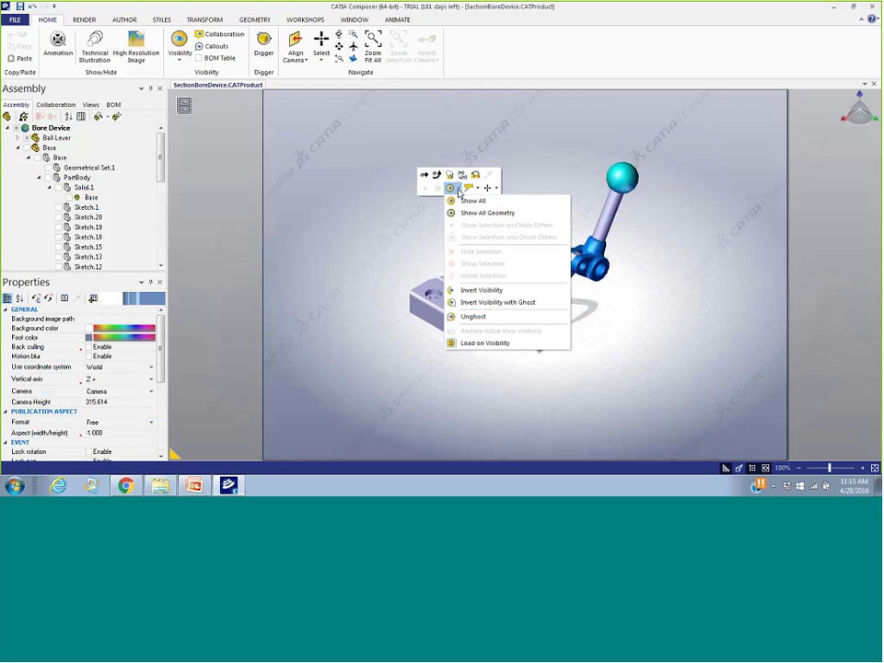
left_click(481, 213)
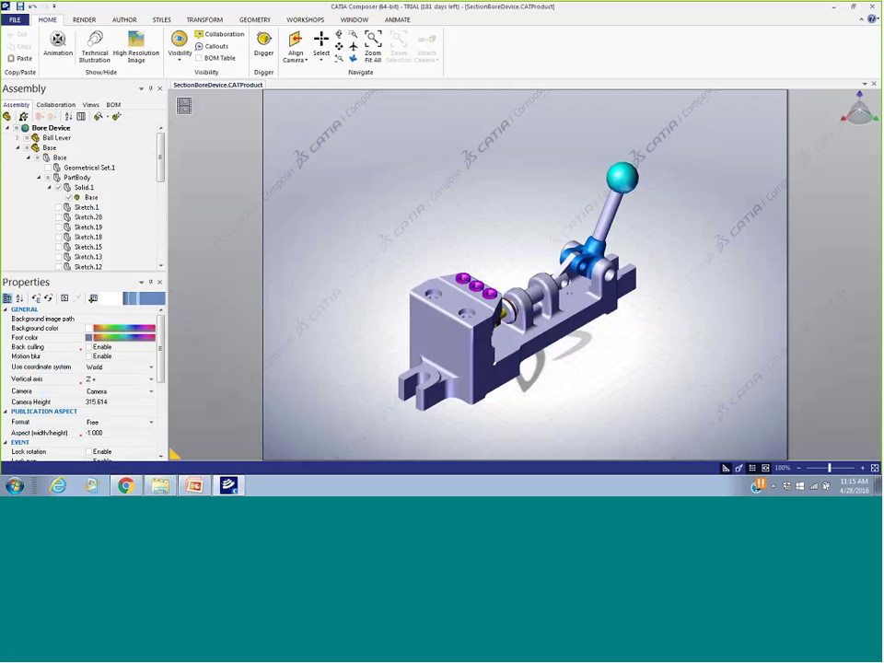
Temporarily hide the base, the drill fixture block and the horizontal shaft in the viewport, and restore them all
left_click(510, 357)
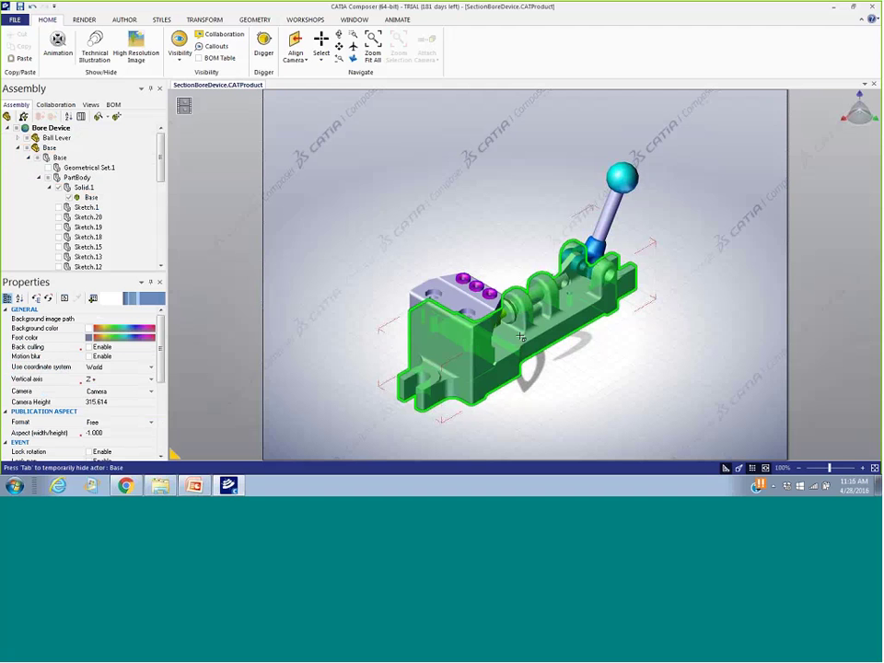
key("Tab")
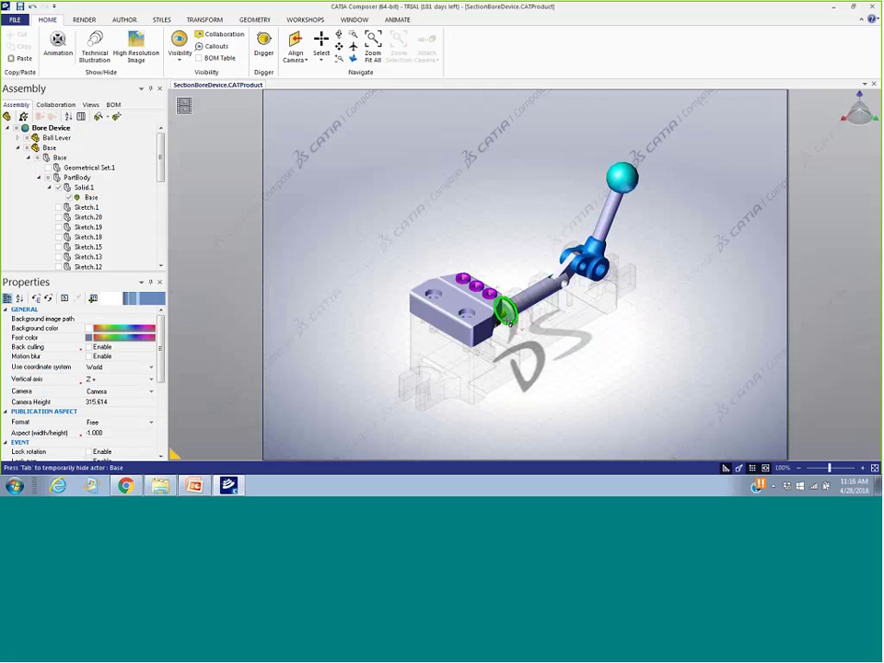
key("Tab")
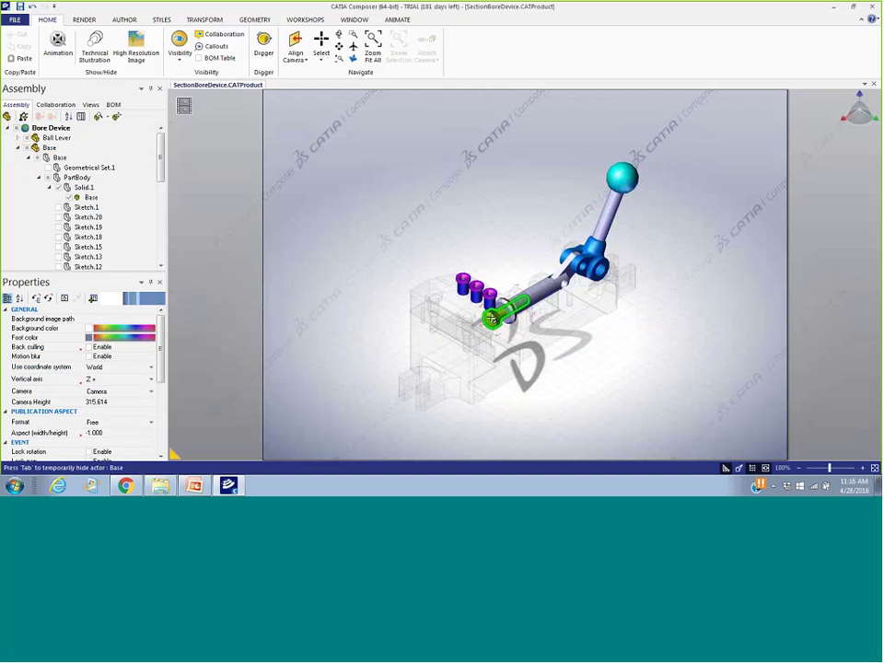
key("Tab")
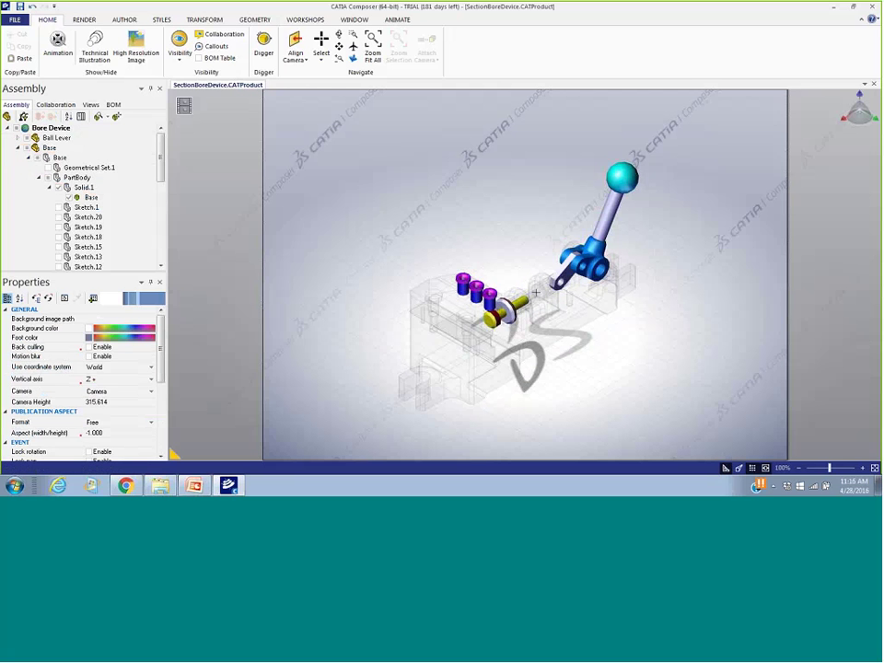
left_click(515, 225)
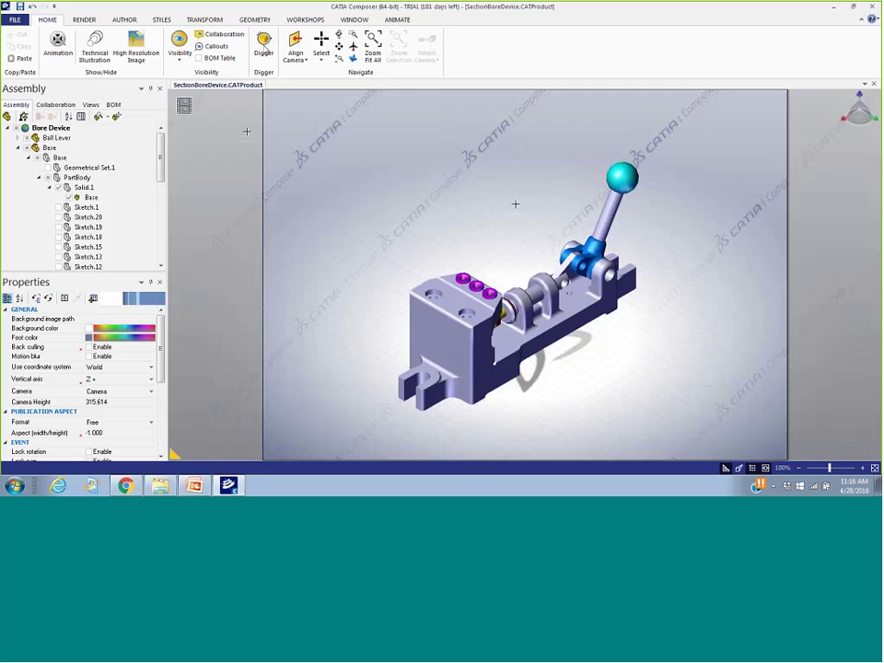
Start the Digger and place its ring around the lever joint of the bore device
left_click(264, 50)
left_click_drag(396, 199, 739, 298)
left_click_drag(446, 193, 424, 185)
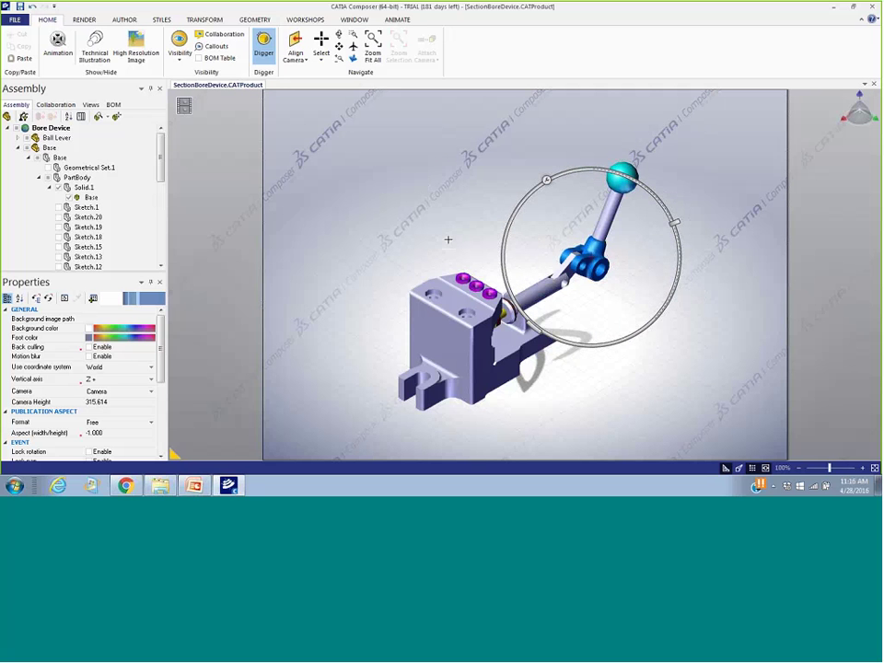
Expand the Digger's tools and peel away parts around the lever joint, adjusting the X-ray depth to 59.9 %
left_click(547, 180)
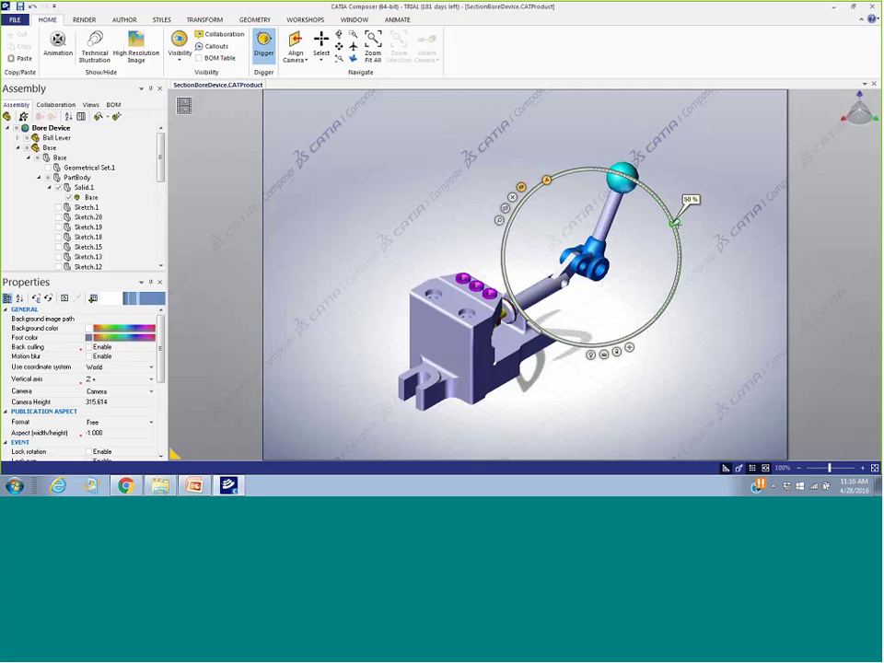
left_click_drag(676, 223, 666, 309)
left_click_drag(701, 265, 679, 284)
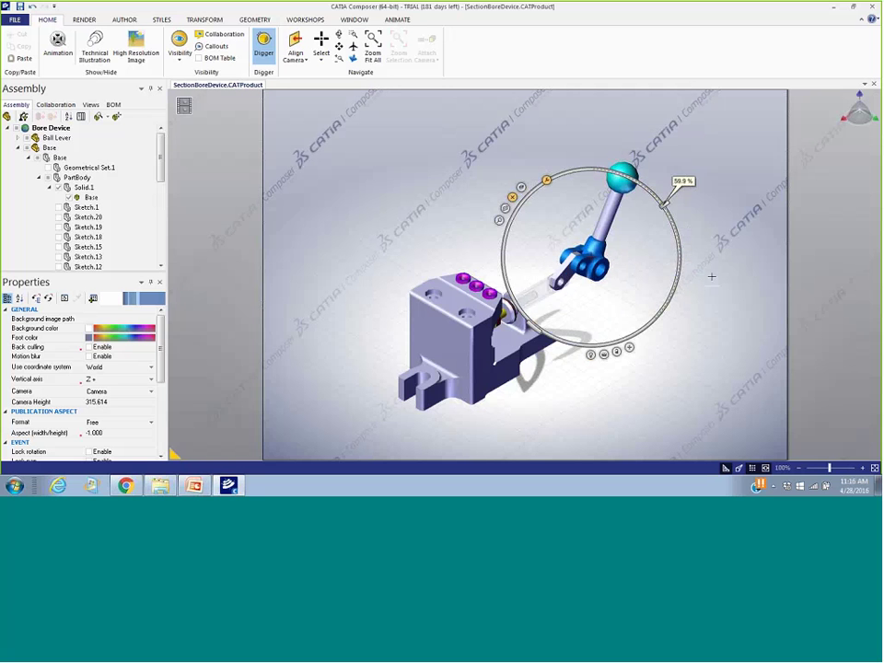
Section the lever joint with the Digger's cutting plane and vary the cutting depth
left_click(505, 208)
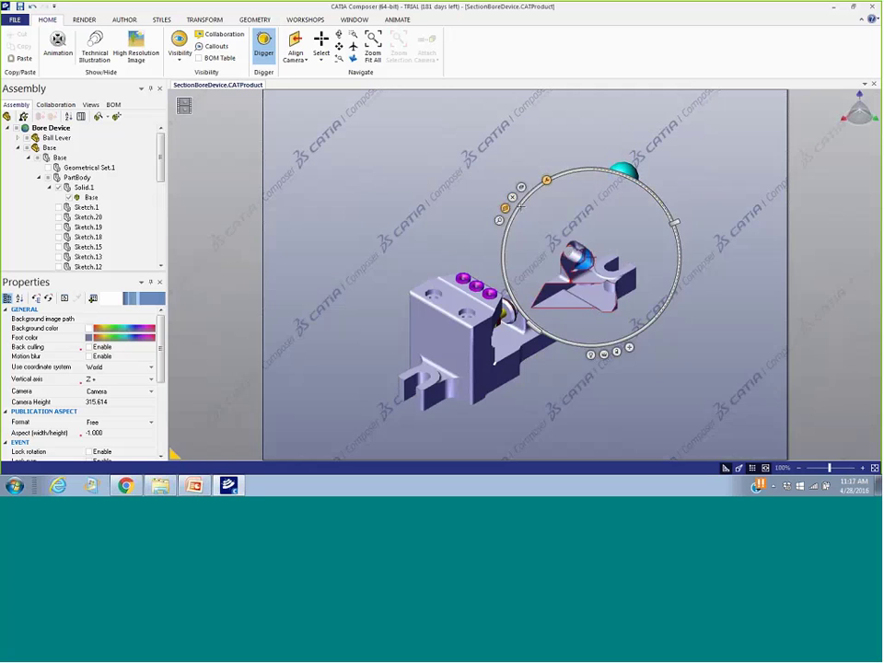
mouse_move(677, 217)
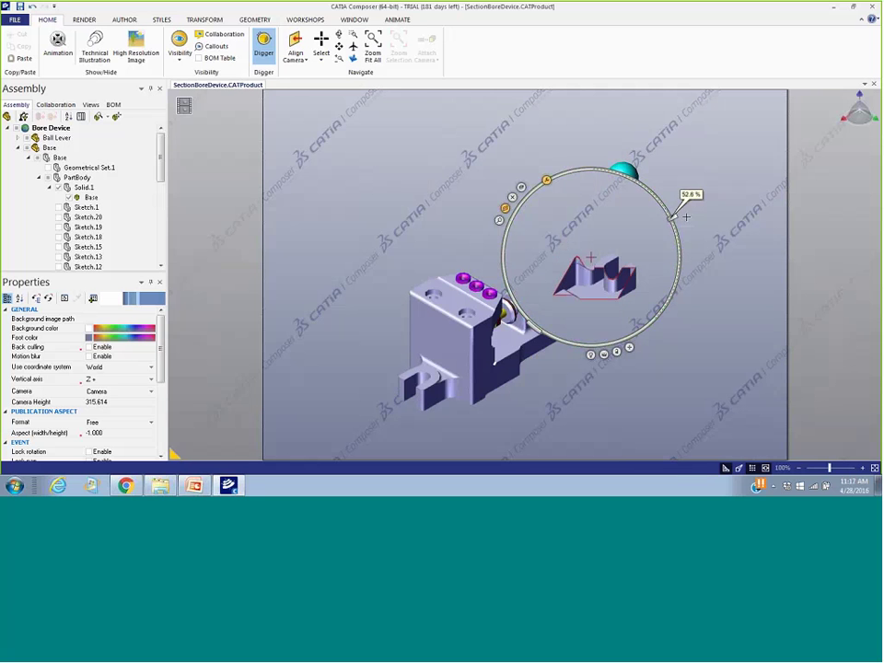
left_click_drag(677, 220, 685, 197)
Magnify the lever joint with the Digger, shrink the ring slightly and capture the detail as a 2D image
left_click(499, 219)
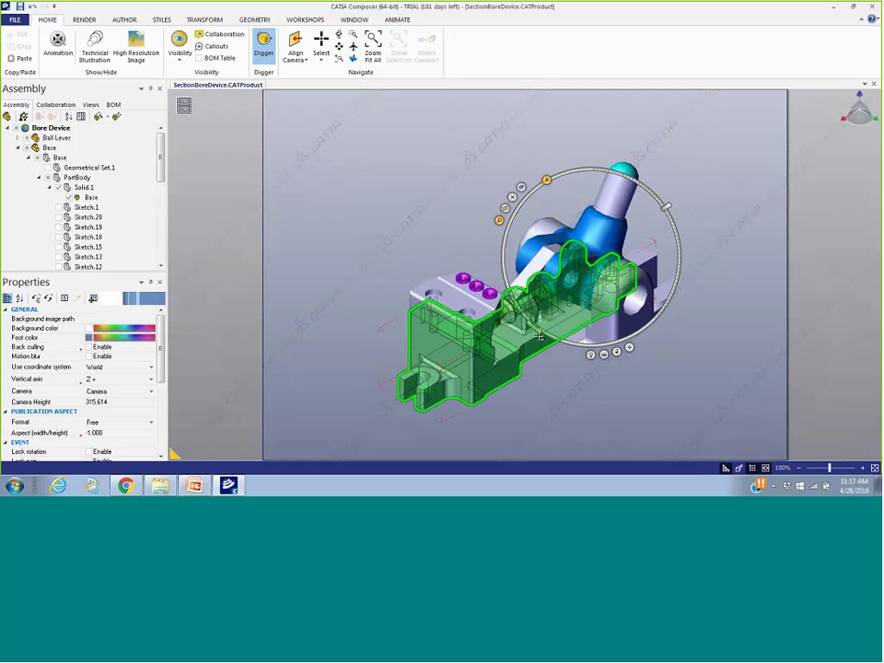
mouse_move(535, 327)
left_mouse_down()
mouse_move(574, 298)
mouse_move(552, 294)
mouse_move(539, 312)
left_mouse_up()
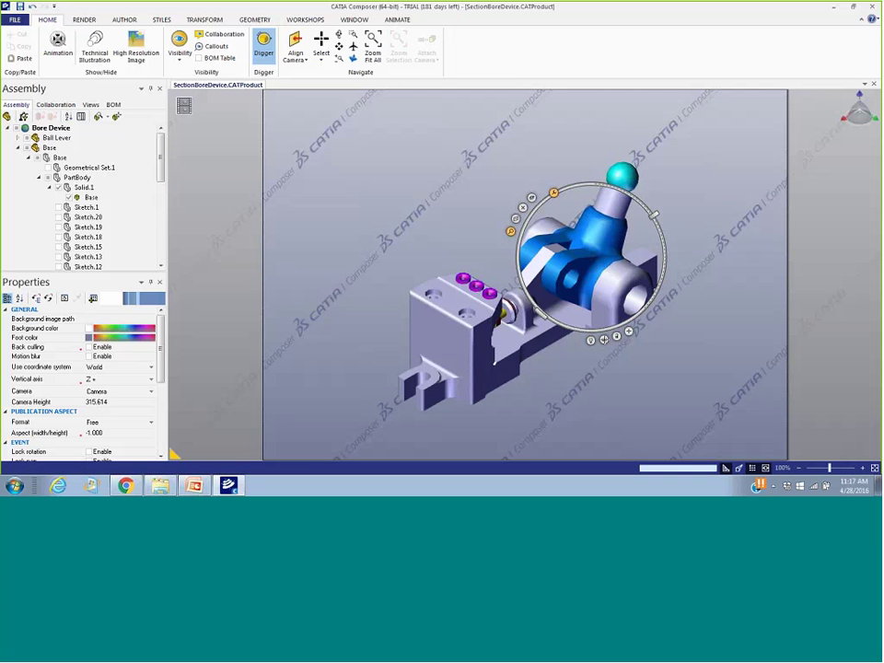
left_click(604, 340)
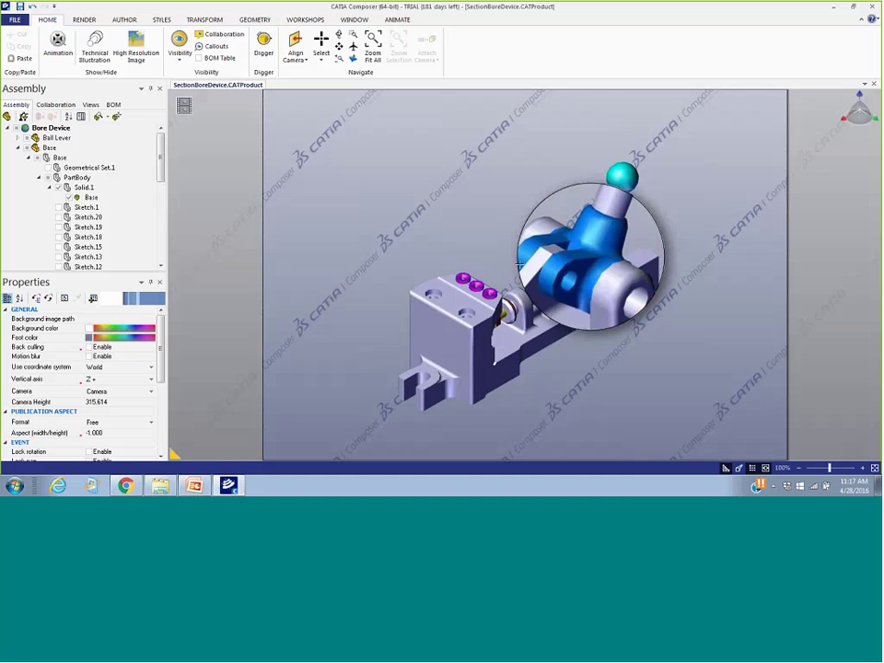
Move the captured lever joint image to the upper-left corner of the page and clear the selection
left_click(529, 235)
left_click_drag(529, 233, 289, 158)
key("Escape")
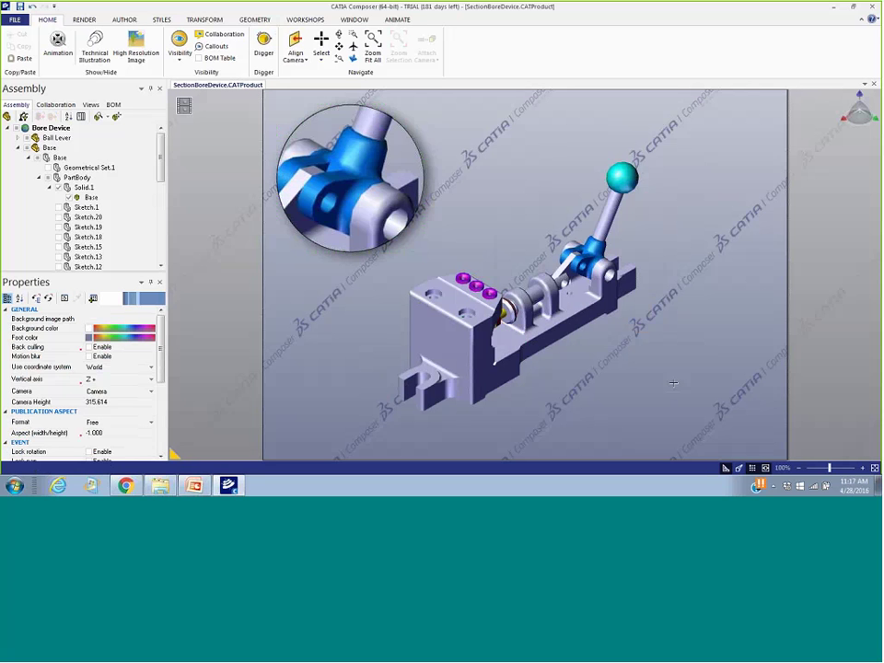
Capture a magnified Digger image of the fixture block's counterbored holes and place it in the page's lower-right corner
left_click(264, 45)
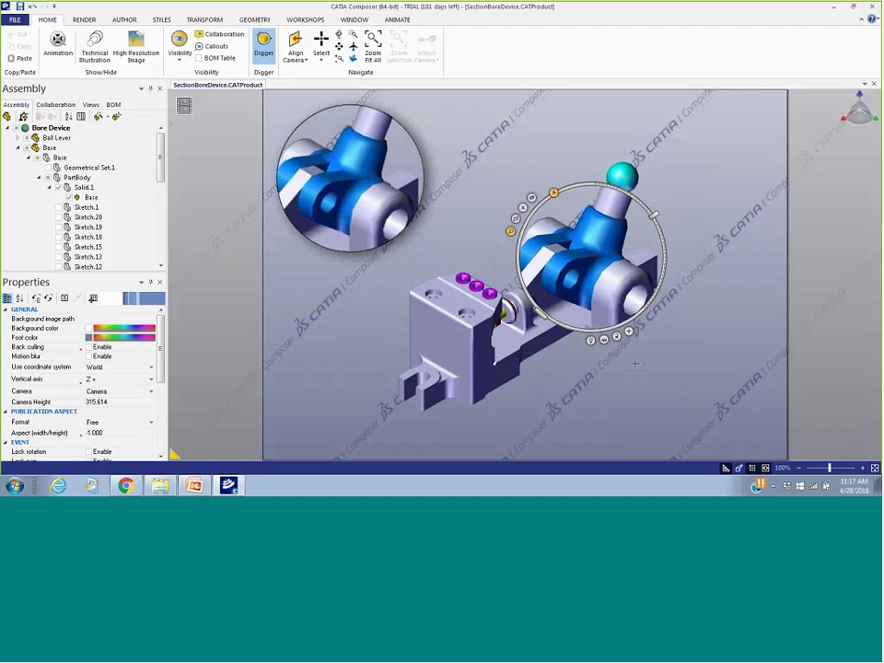
left_click_drag(629, 331, 446, 295)
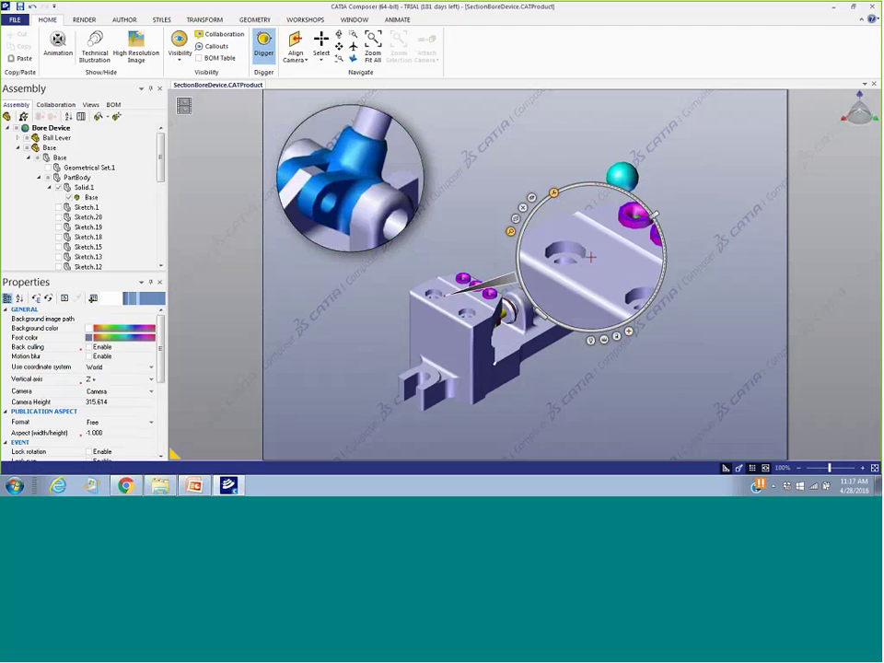
left_click(604, 339)
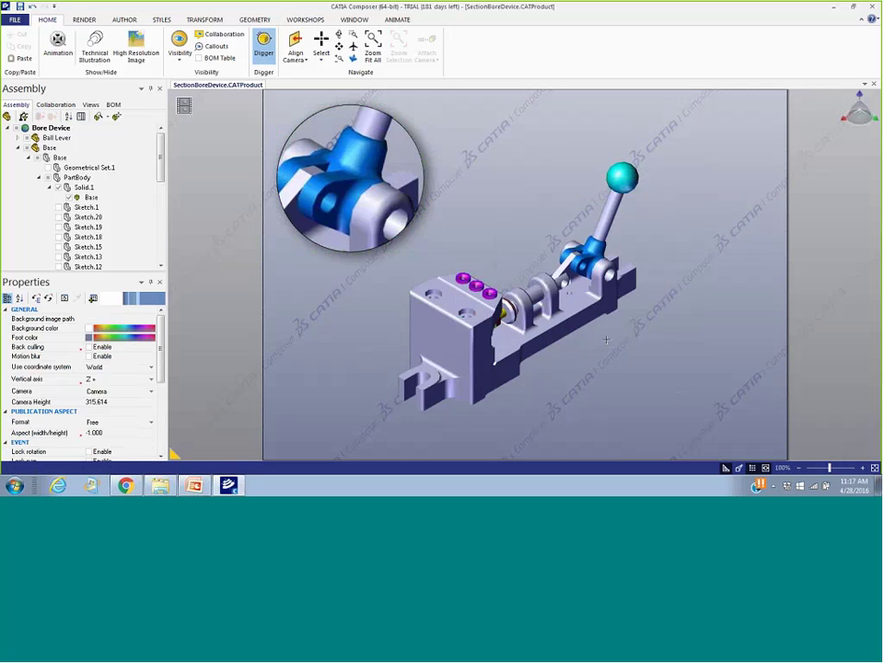
left_click_drag(612, 262, 733, 399)
left_click(590, 402)
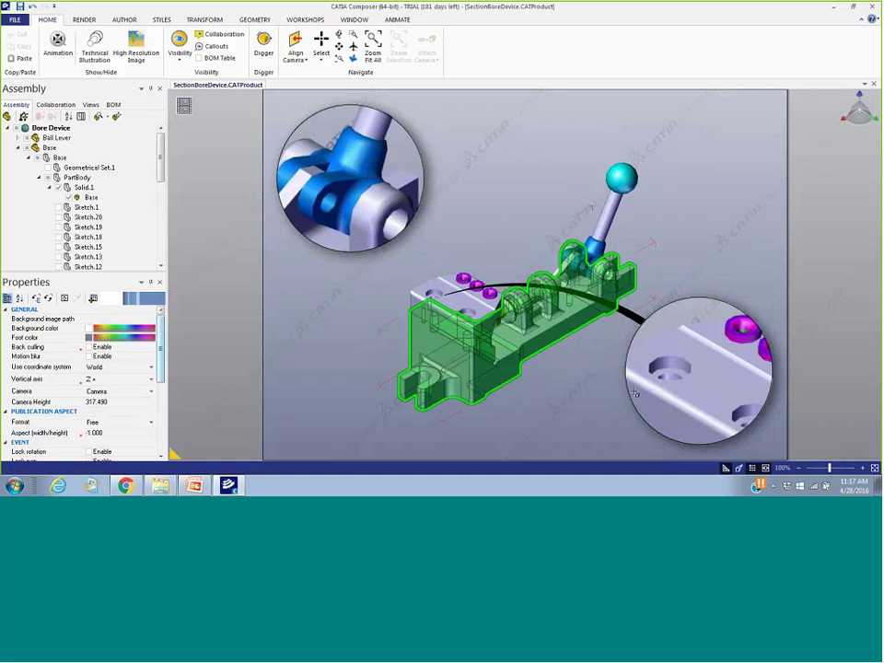
Change the attachment type of the counterbored hole image to Vertex and finally to None
left_click(713, 392)
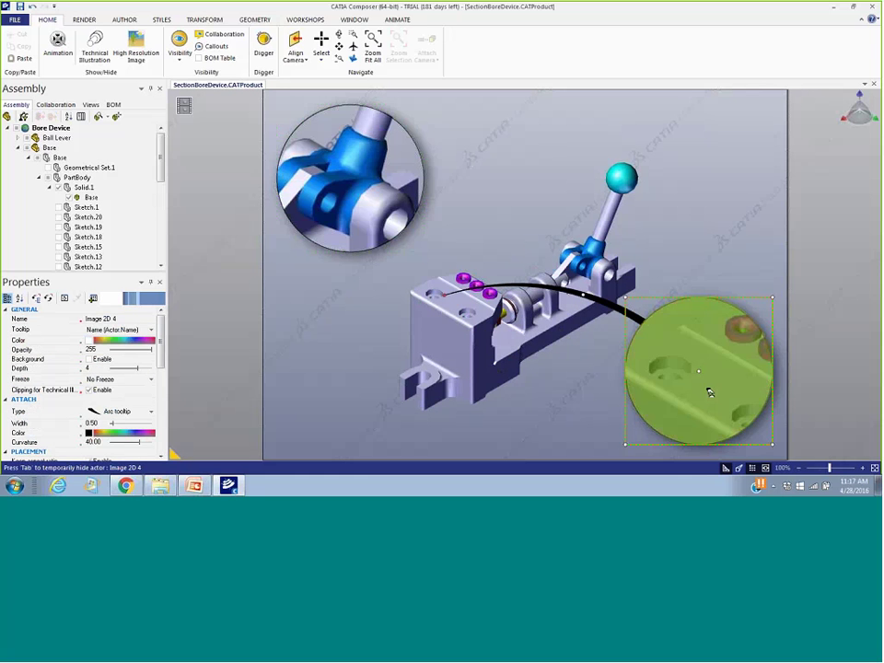
scroll(167, 344, "down", 2)
scroll(164, 348, "down", 2)
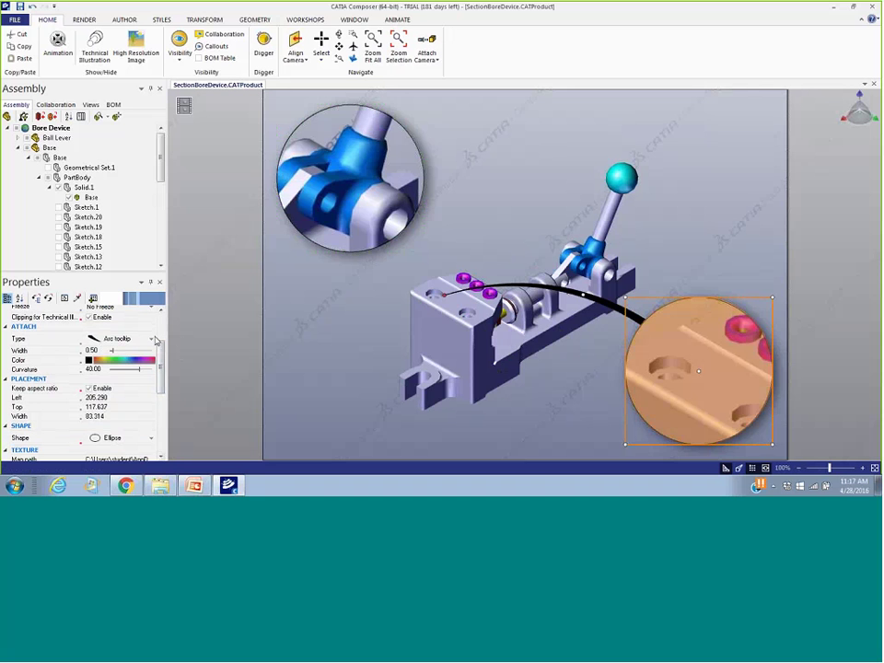
left_click(152, 340)
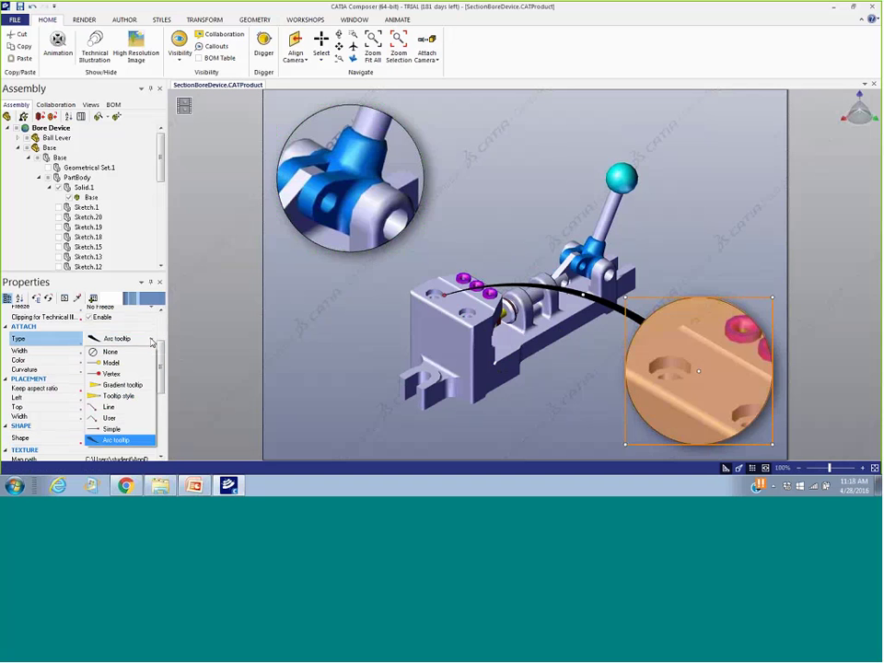
left_click(114, 373)
left_click(138, 339)
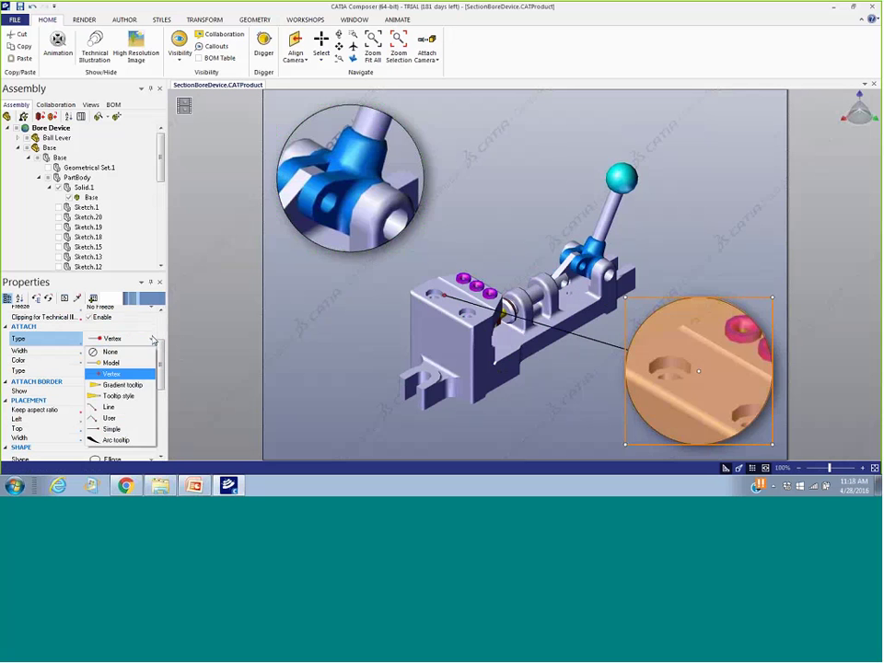
left_click(124, 353)
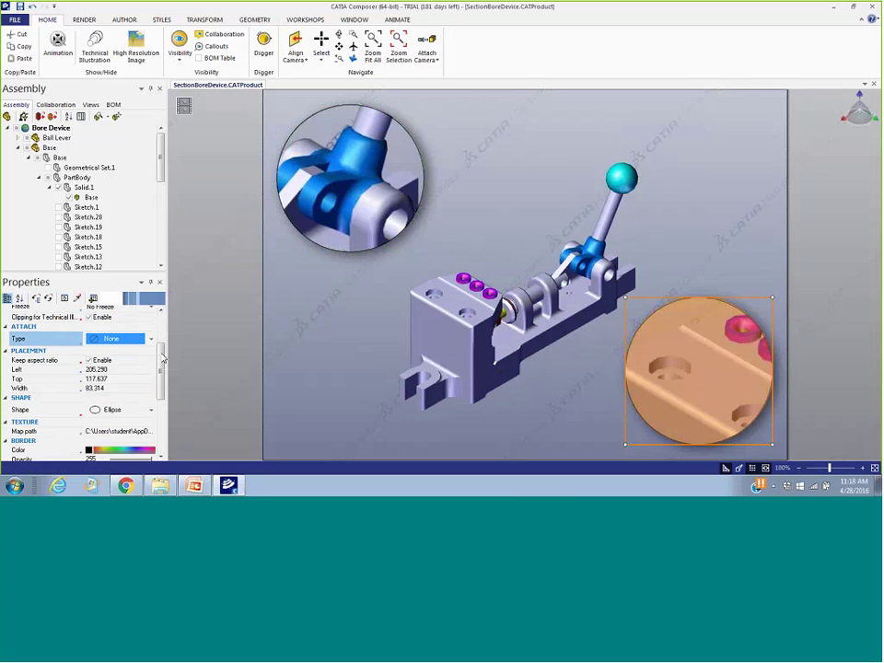
left_click(328, 353)
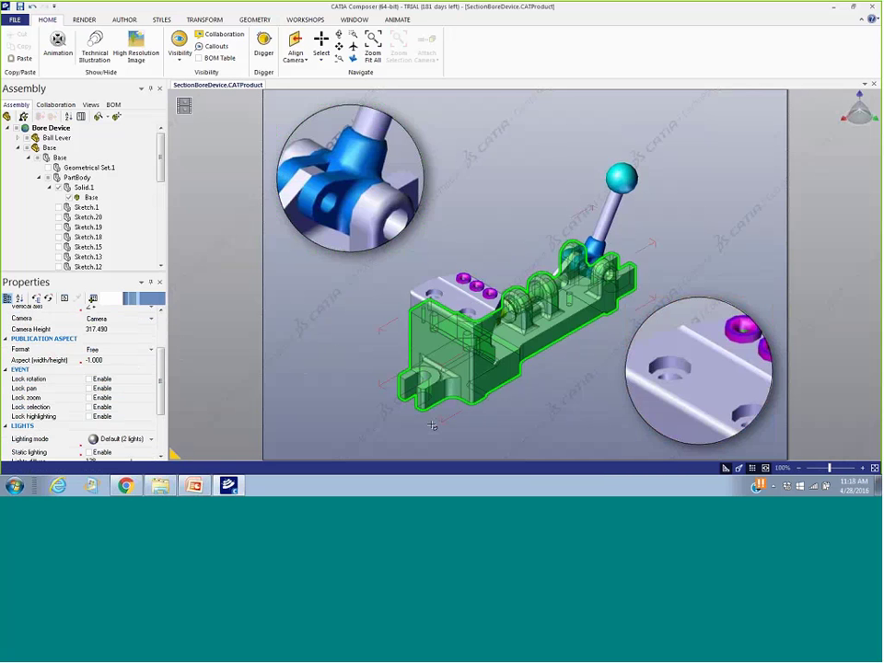
Delete both captured detail images, the counterbored holes and the lever joint, from the page
left_click(687, 421)
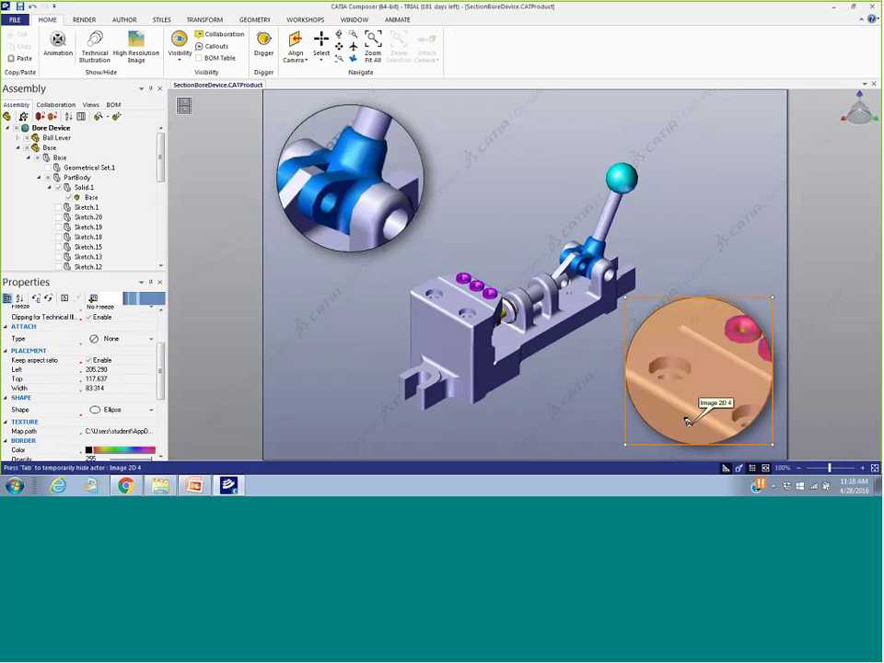
key("Delete")
key("Delete")
left_click(370, 132)
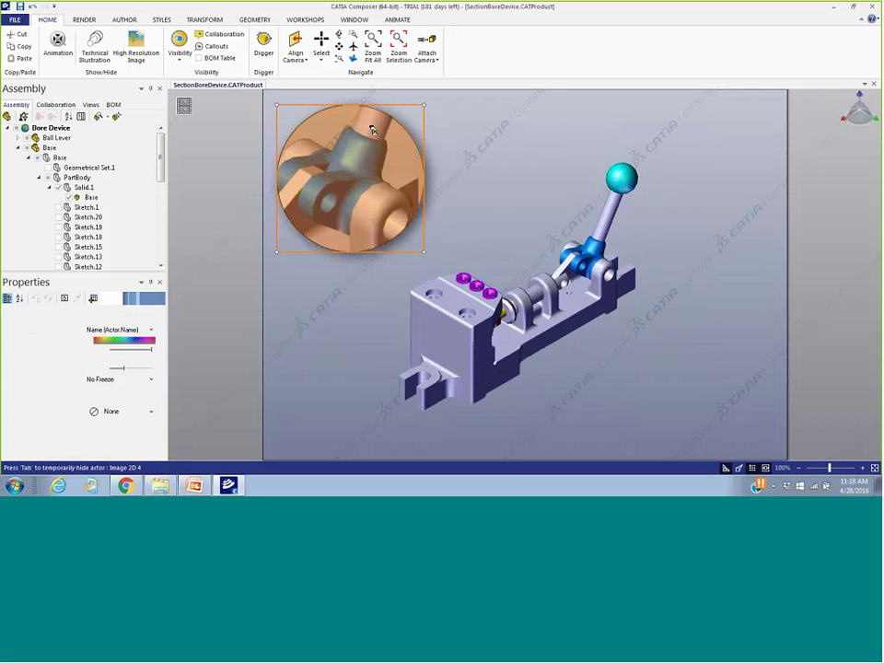
key("Delete")
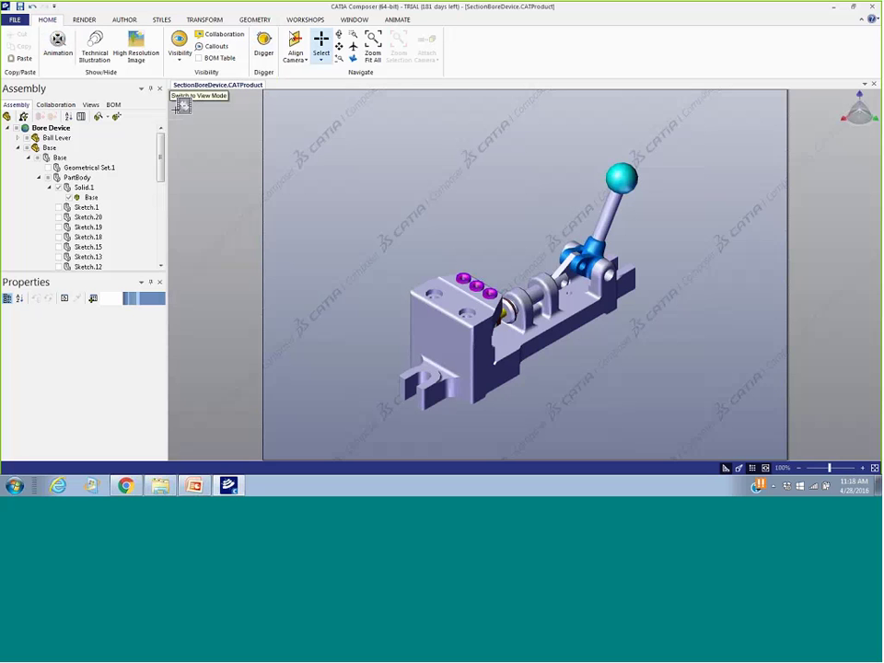
Move the Fixutre Drill block up and away from the base to the page's upper-left area with Free Drag
left_click(201, 20)
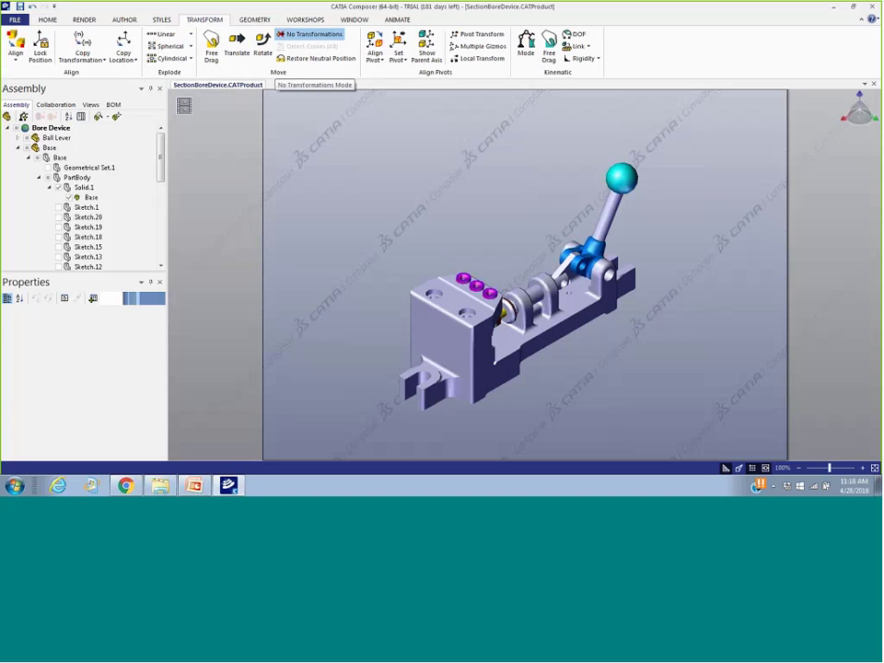
left_click(211, 42)
left_click(437, 285)
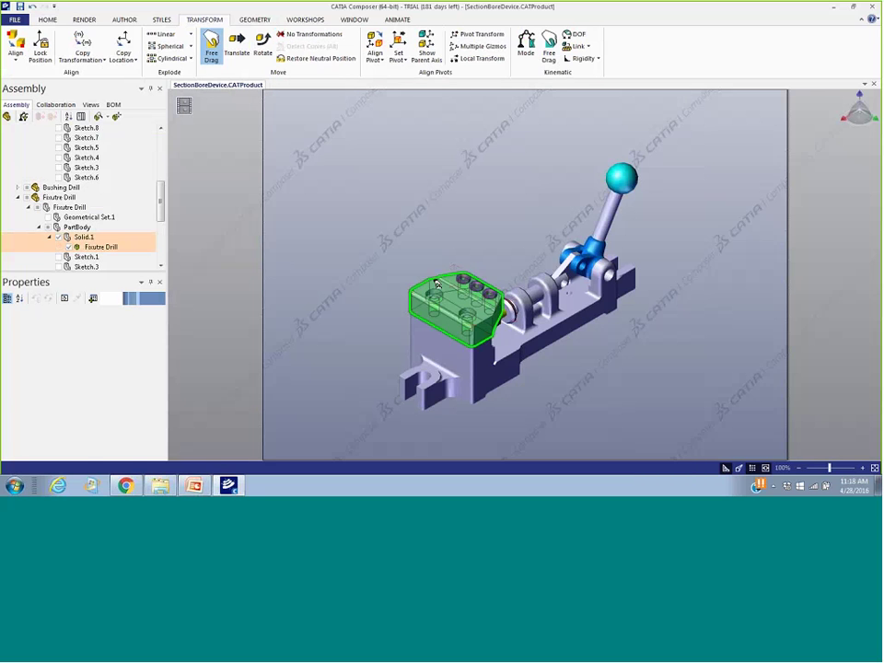
left_click_drag(416, 191, 355, 101)
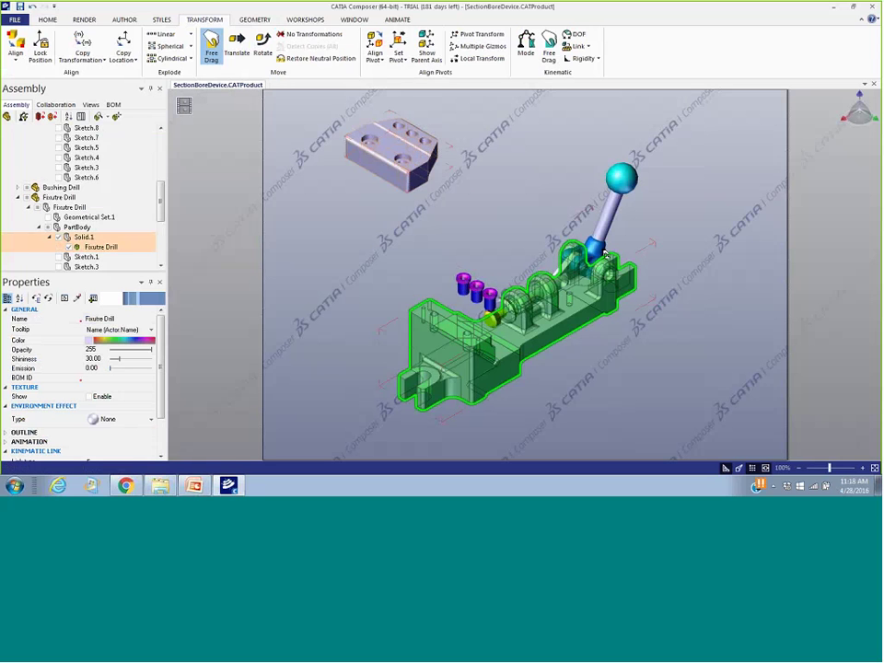
Move the blue Lever Angle part out of the assembly to the page's upper-right area with Free Drag
left_click(596, 252)
left_click_drag(597, 249, 740, 191)
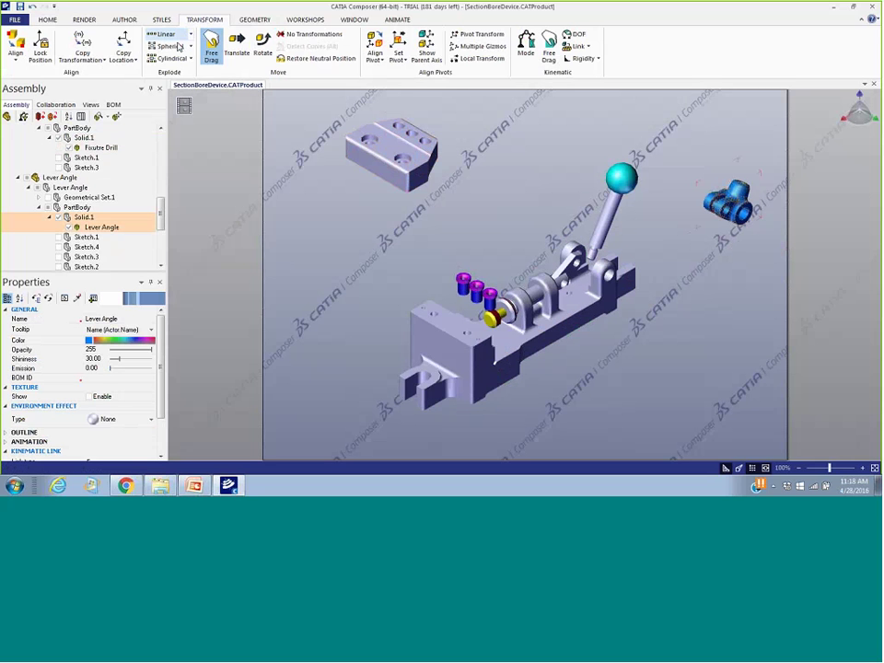
left_click(212, 55)
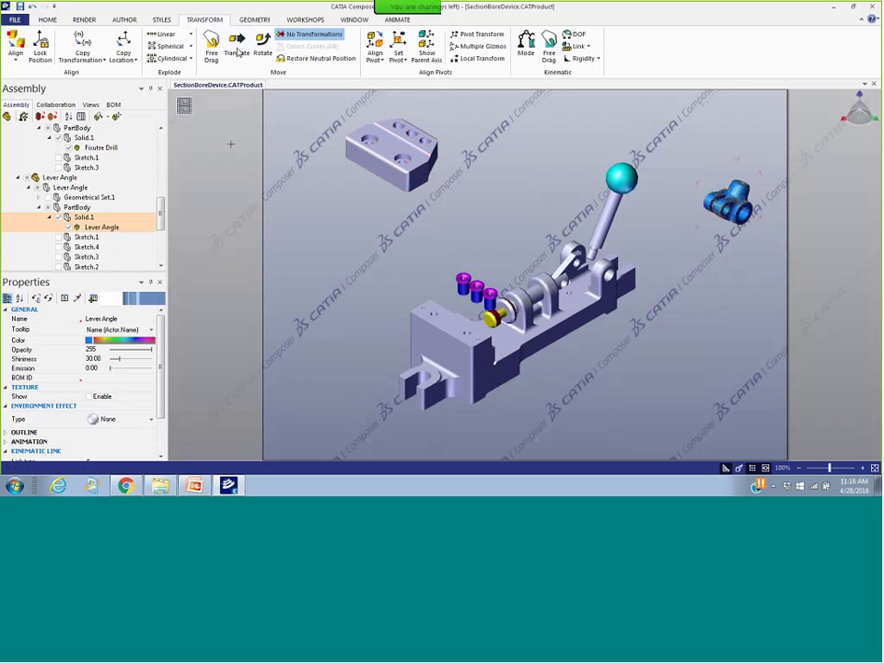
Move the Bushing Drill nearest the yellow screw straight up and sideways along the gizmo axes with Translate
left_click(237, 51)
left_click(236, 53)
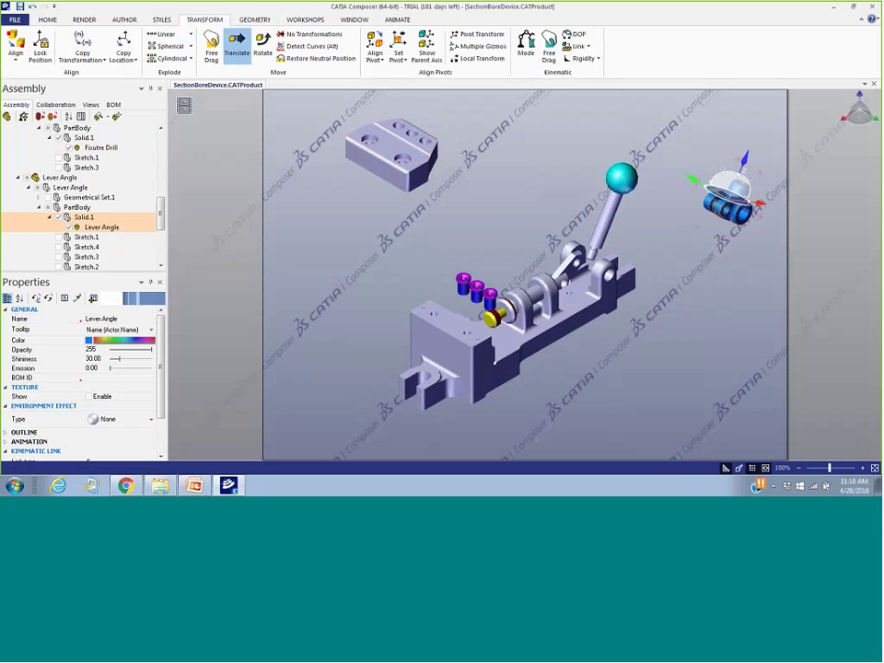
left_click(492, 296)
left_click_drag(489, 263, 486, 137)
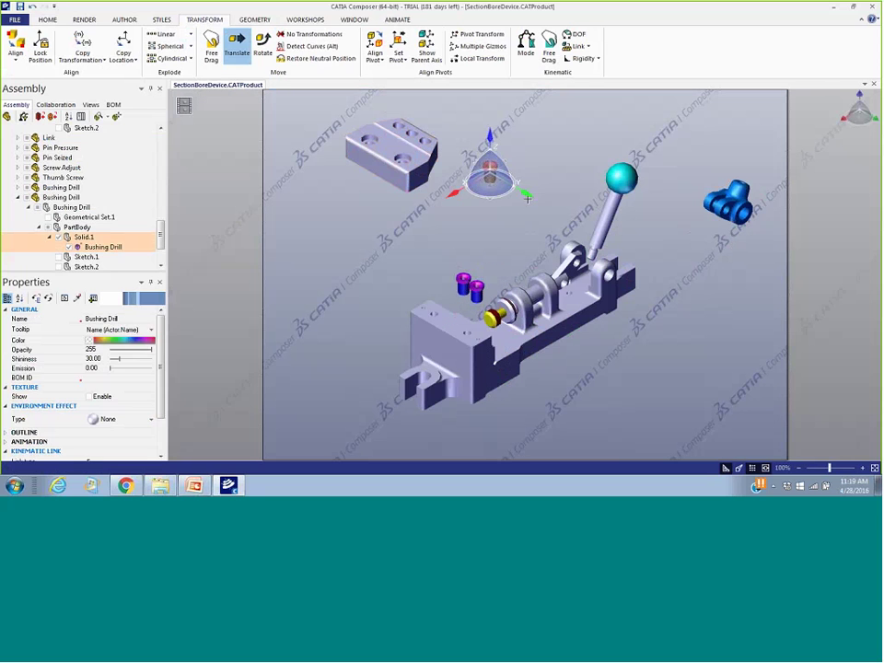
left_click_drag(537, 195, 573, 206)
left_click(730, 384)
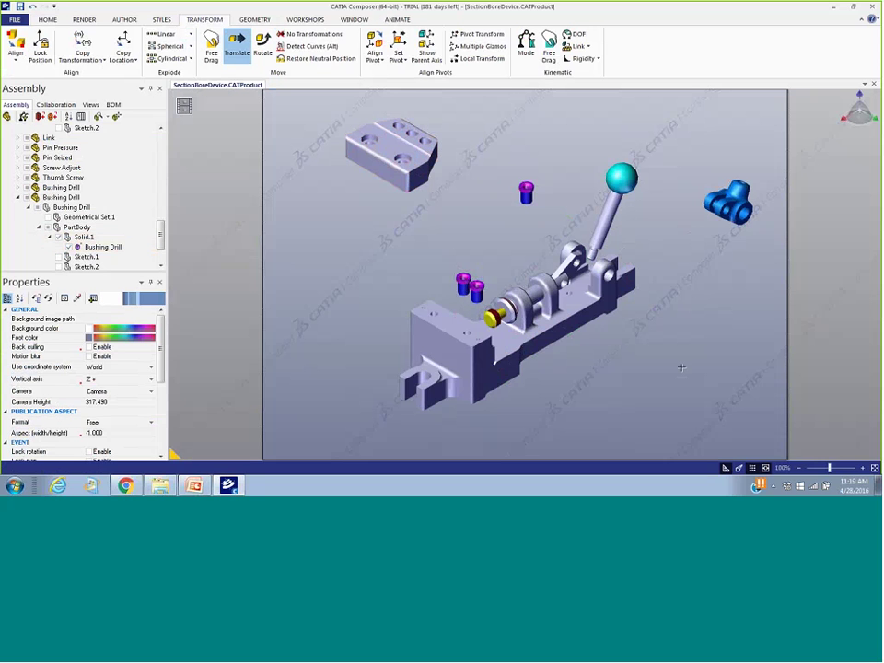
Turn the detached Fixutre Drill block until it stands upright with the Rotate gizmo
left_click(265, 45)
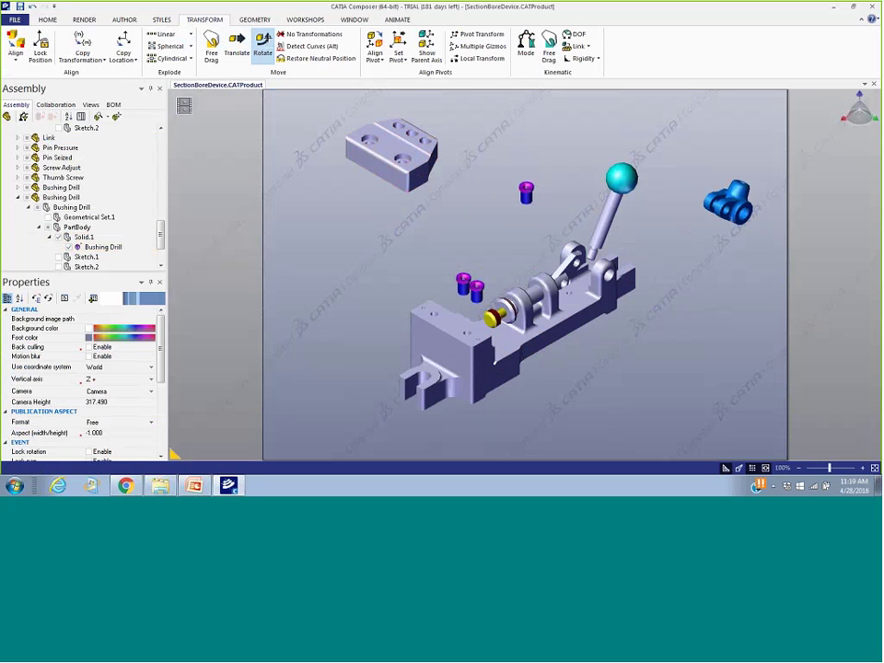
left_click(394, 151)
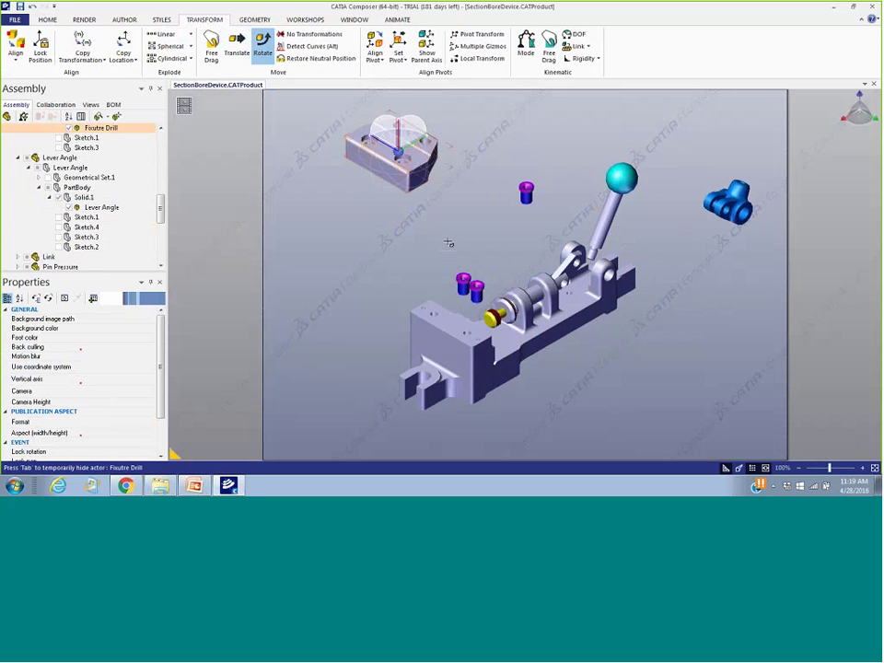
left_click(373, 120)
left_click_drag(373, 121, 361, 203)
left_click(361, 310)
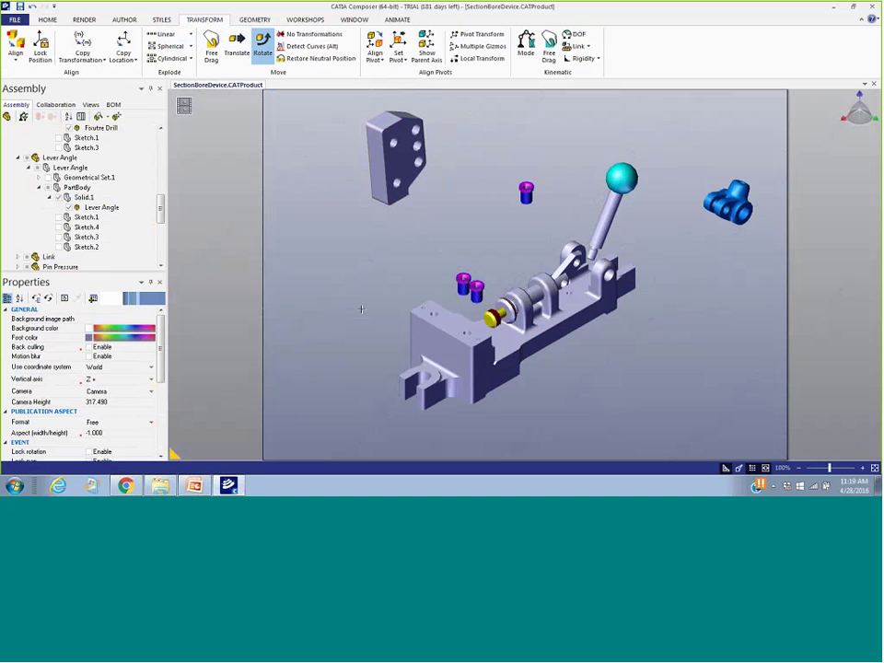
Undo the rotation and all moves of the bushing, Lever Angle and Fixutre Drill, back to the fully assembled device
left_click(32, 8)
left_click(33, 8)
left_click(33, 8)
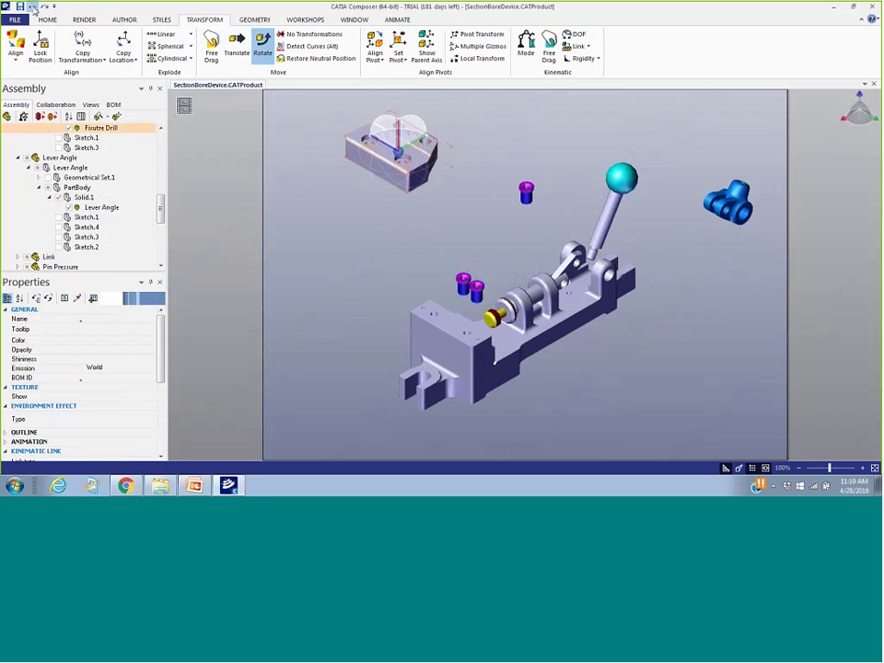
left_click(33, 8)
left_click(33, 9)
left_click(34, 8)
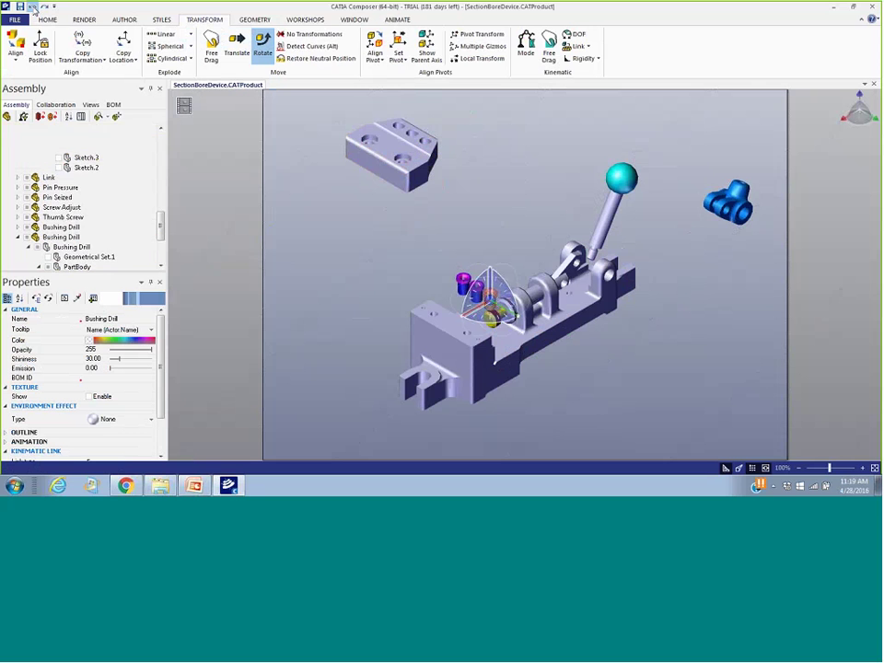
left_click(33, 8)
left_click(33, 8)
left_click(33, 8)
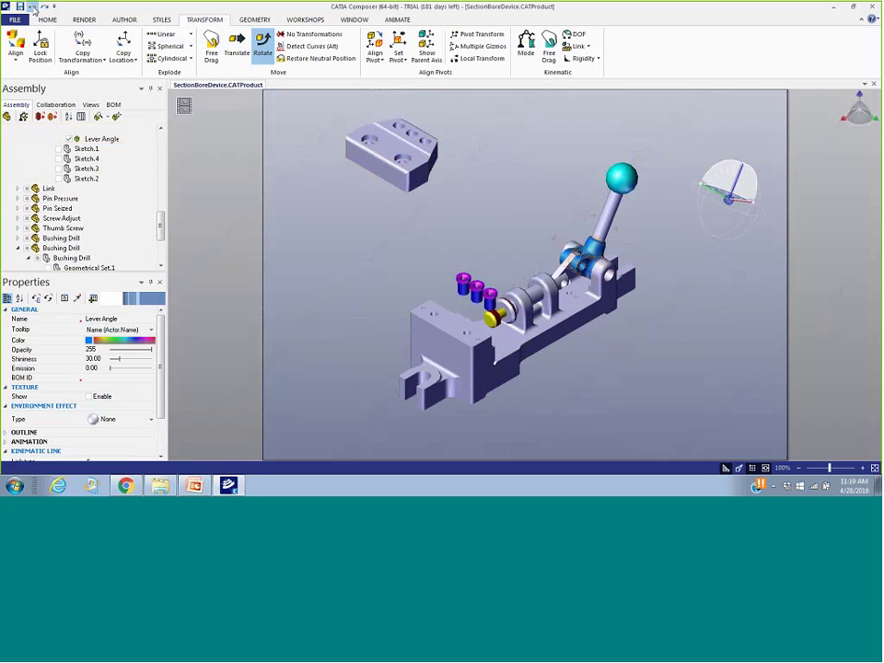
left_click(33, 9)
left_click(33, 9)
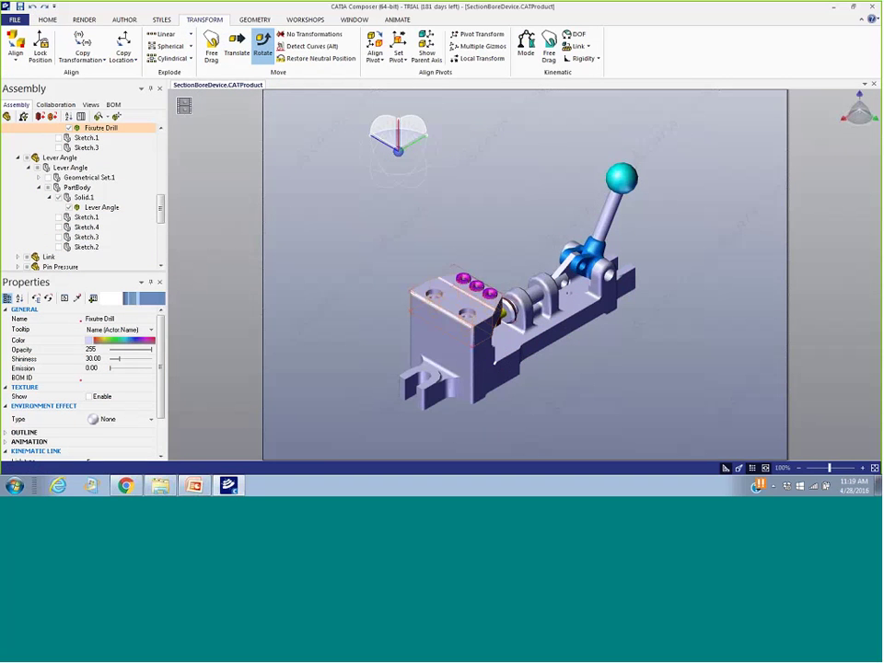
Clear the selection and capture the assembled device in its current isometric orientation as a new view
left_click(415, 238)
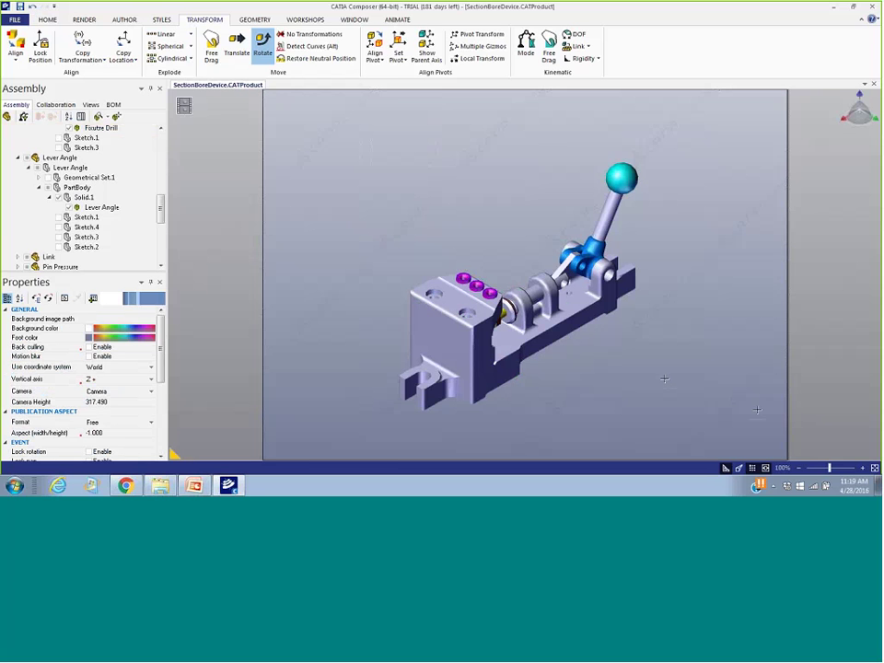
left_click(90, 105)
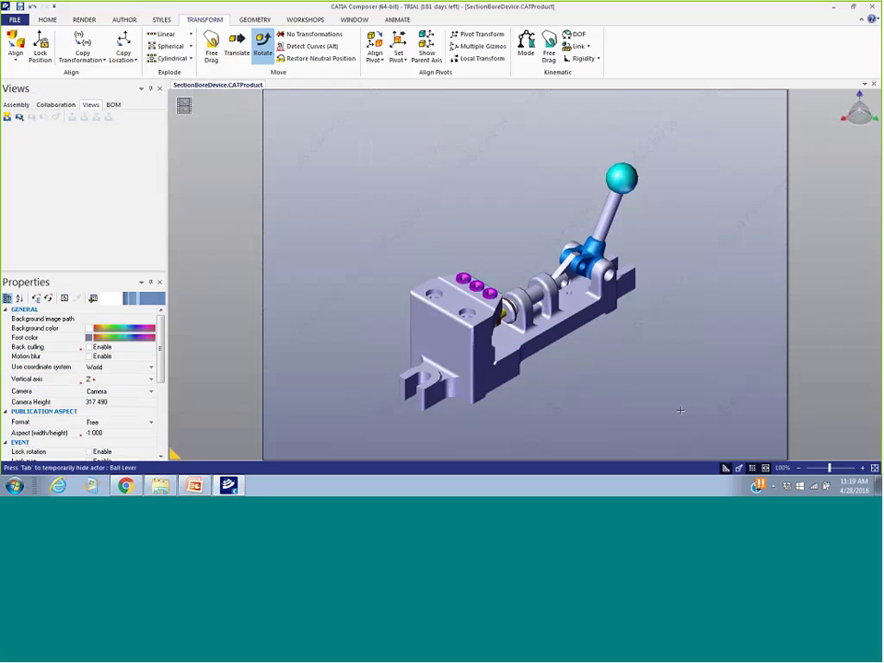
left_click(7, 116)
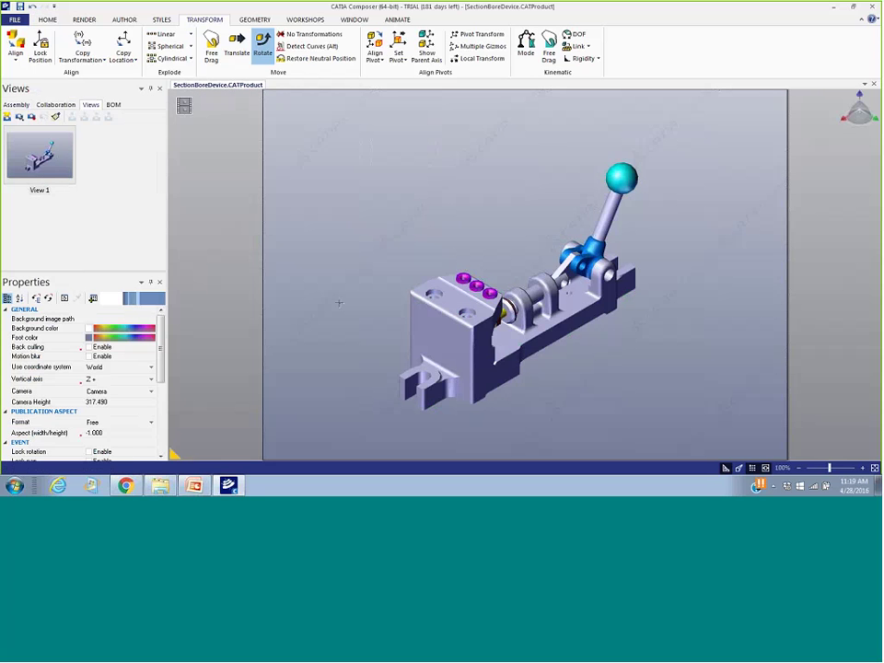
Orbit the device to show its opposite side, capture that orientation as a second view, and recall View 1 and View 2
middle_click_drag(339, 303, 382, 280)
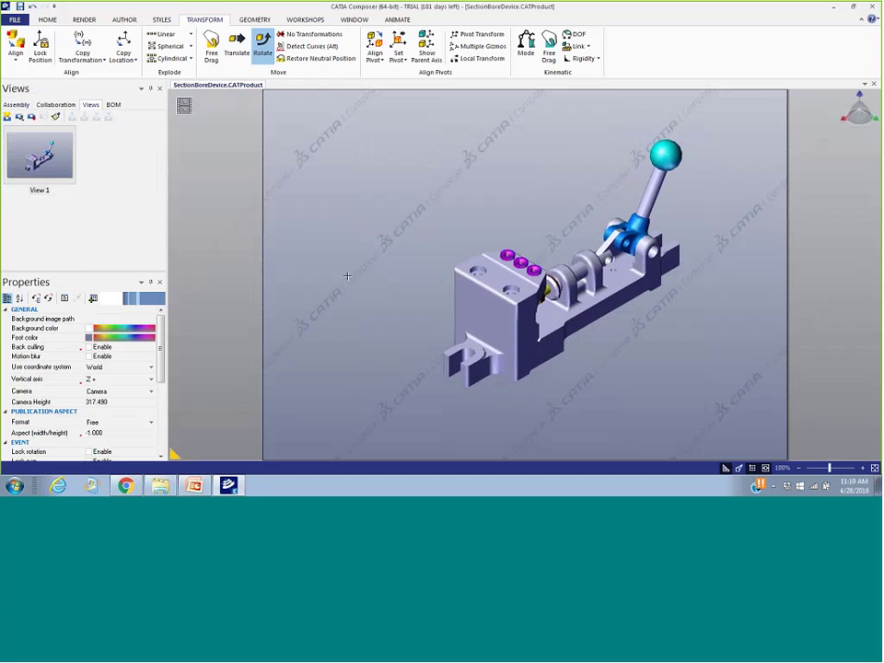
left_click_drag(347, 275, 433, 283)
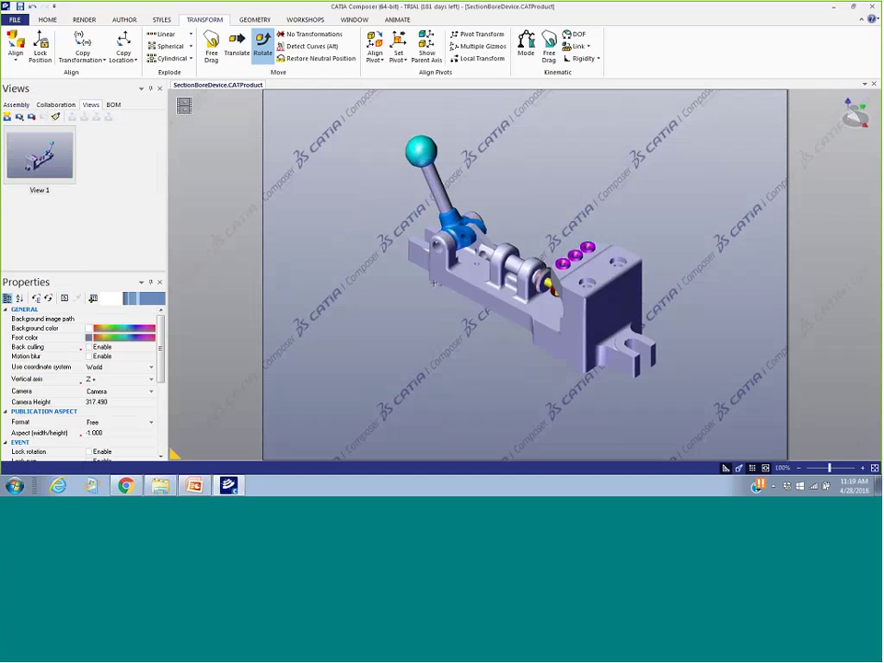
right_click_drag(434, 284, 435, 289)
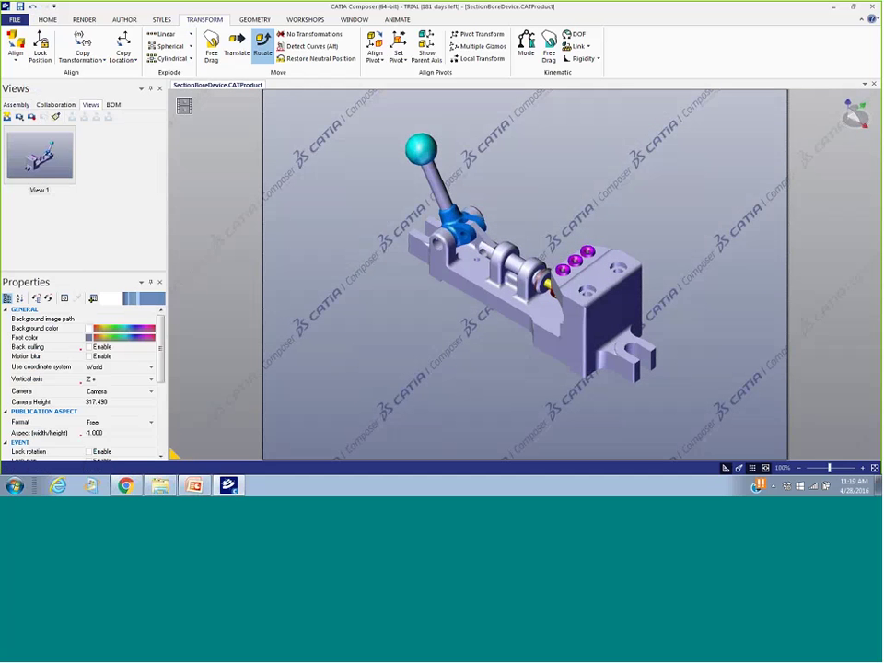
left_click(7, 116)
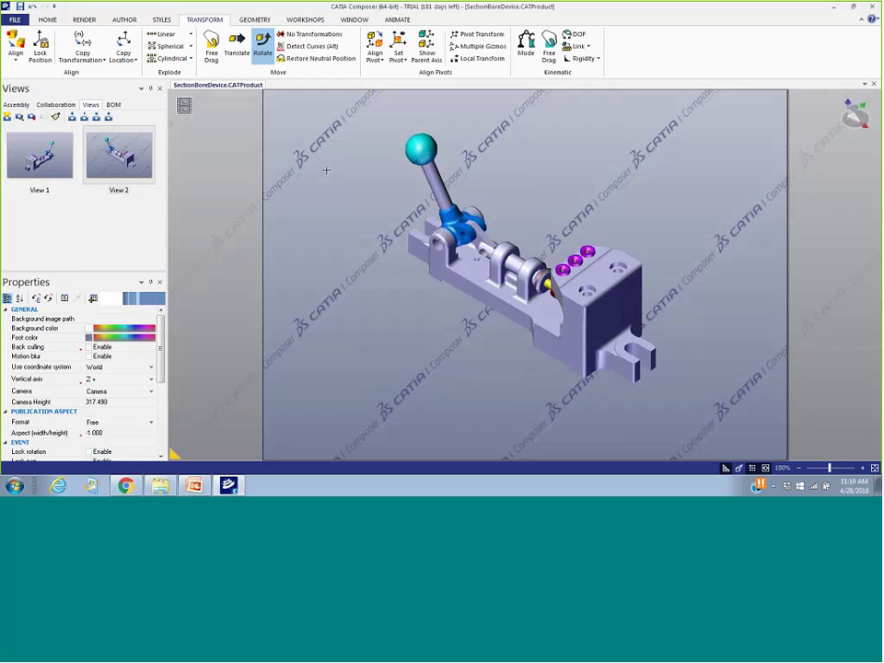
left_click(42, 157)
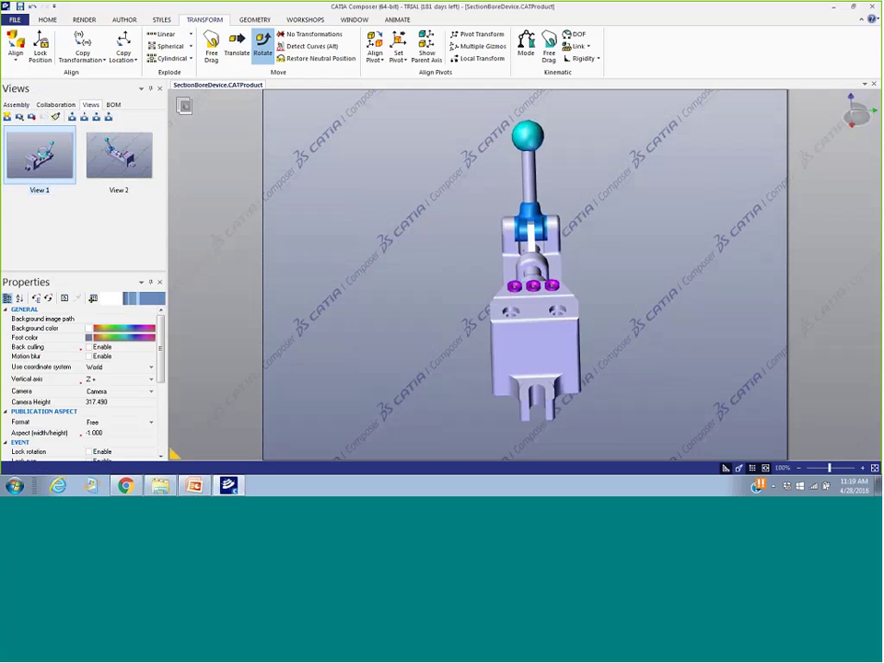
left_click(125, 162)
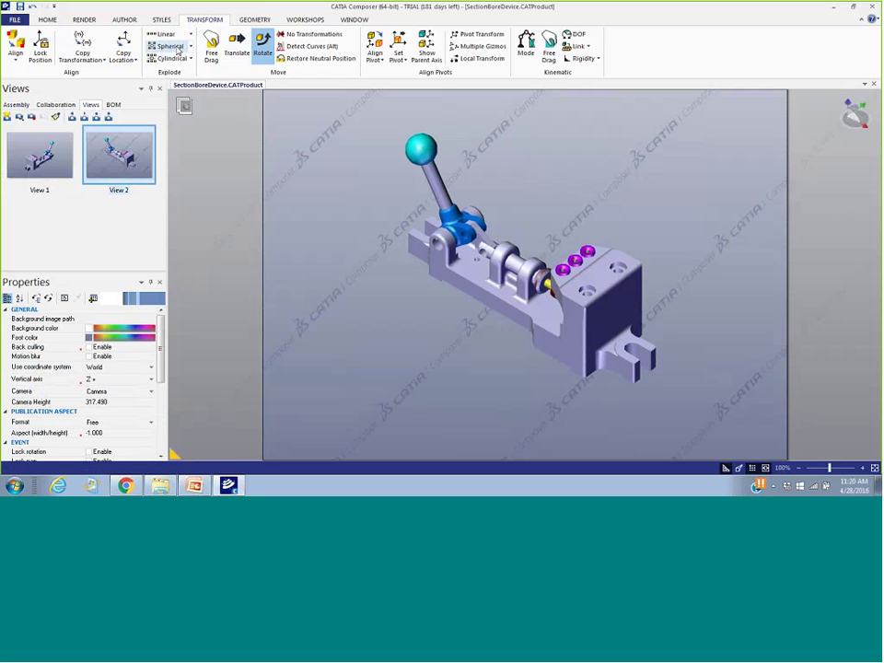
Explode every part except the Base linearly, lengthwise toward the lever end and upward, by inverting the Base selection
left_click(163, 34)
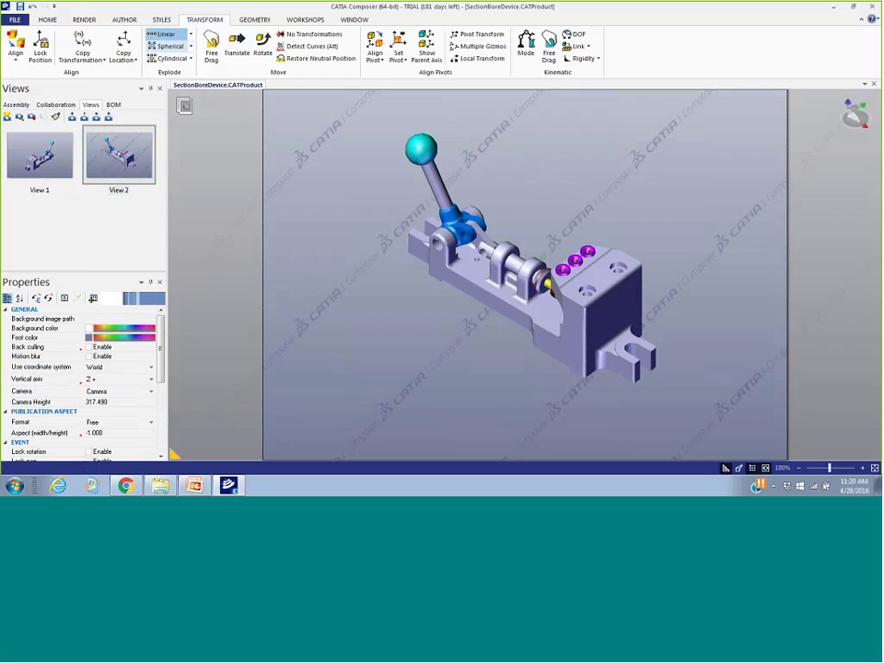
key("Escape")
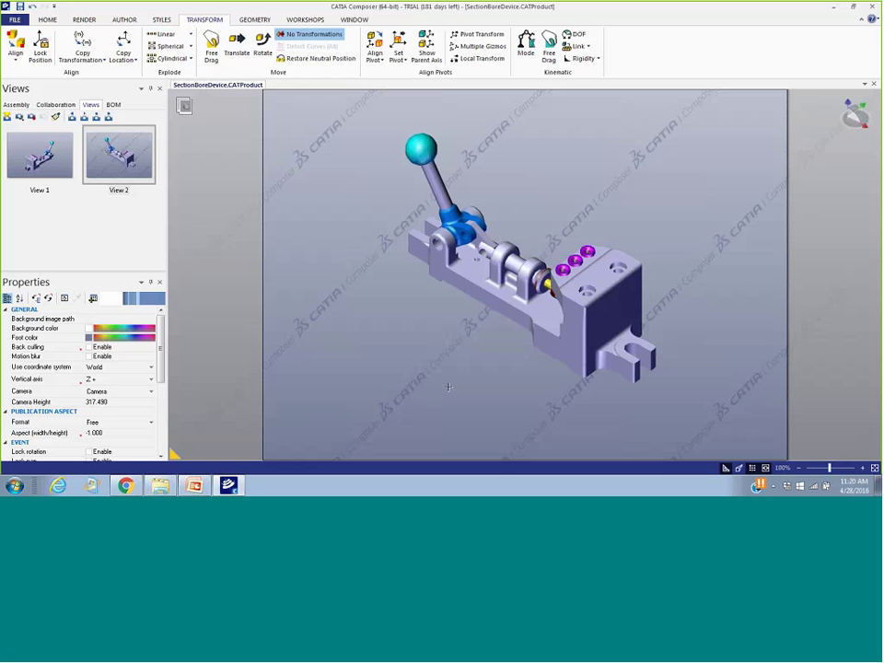
left_click(517, 314)
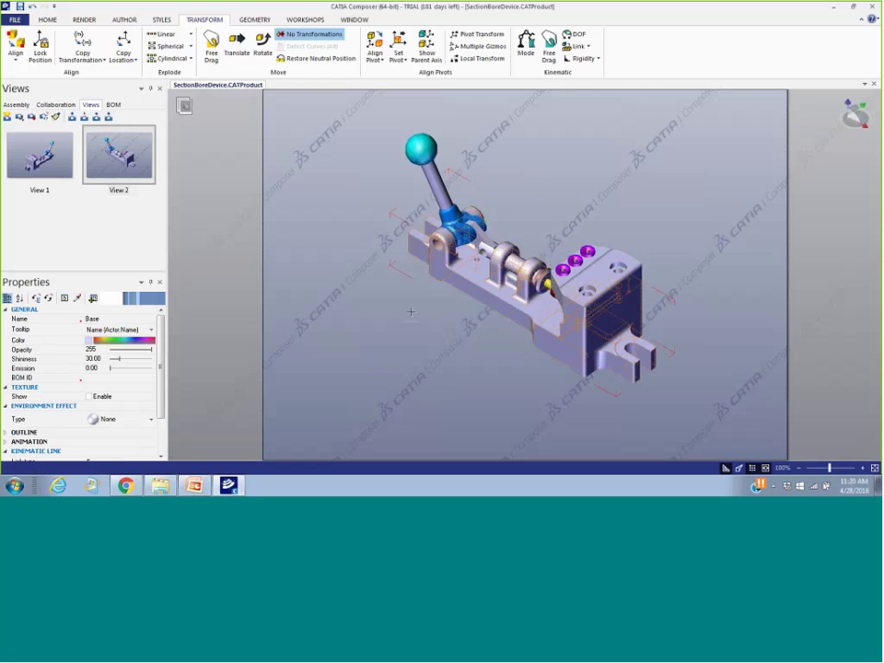
right_click(426, 314)
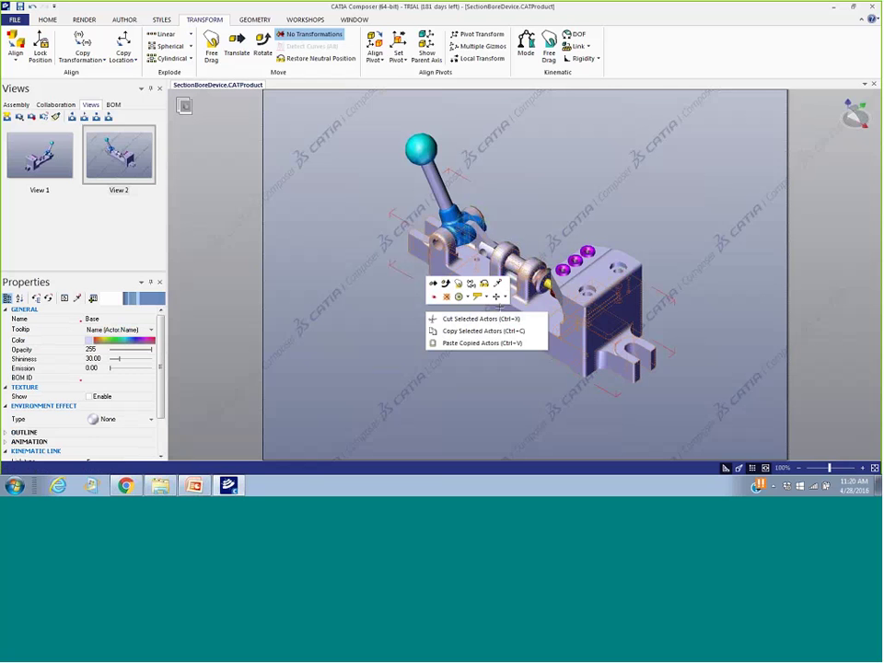
left_click(505, 297)
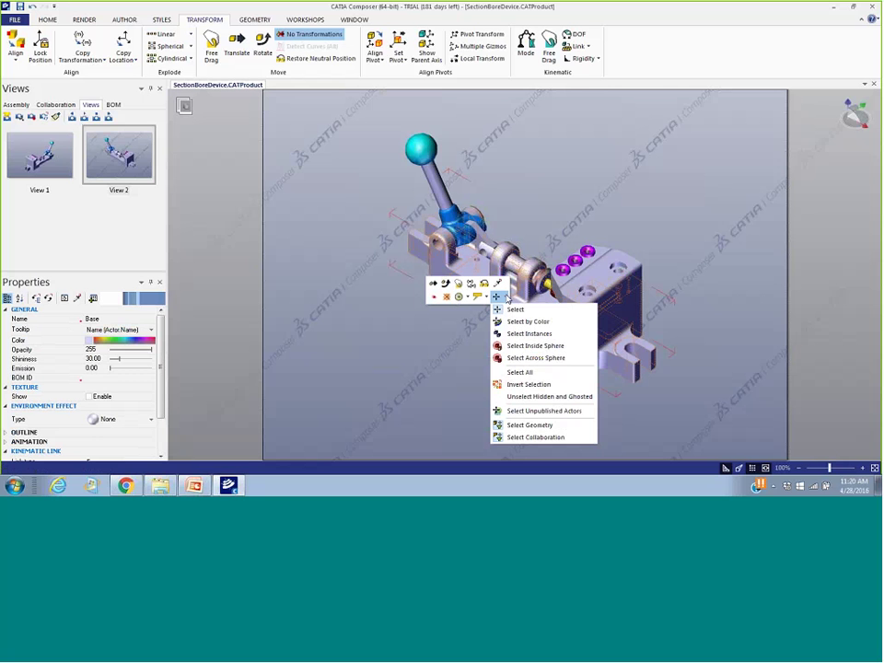
left_click(541, 384)
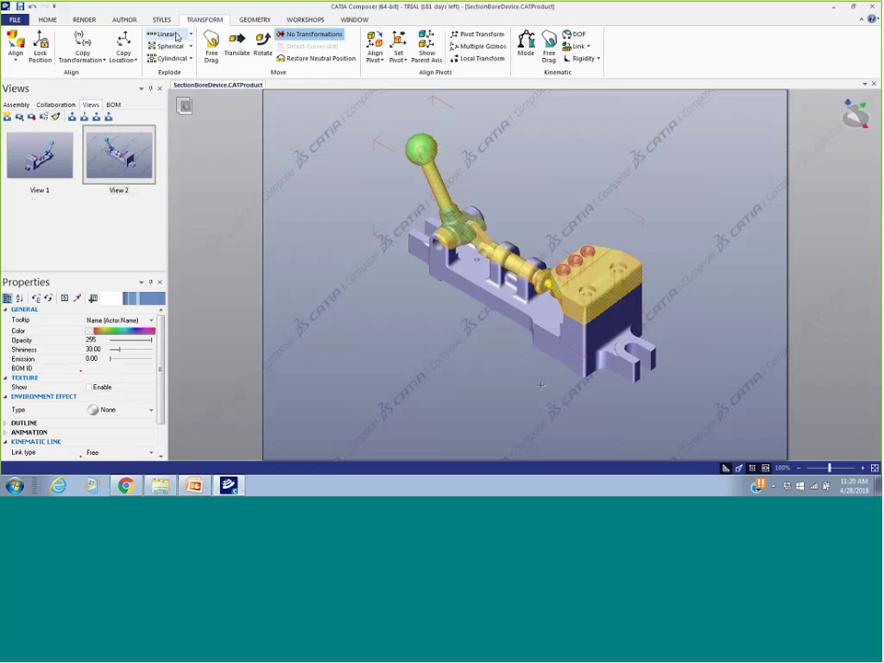
left_click(169, 34)
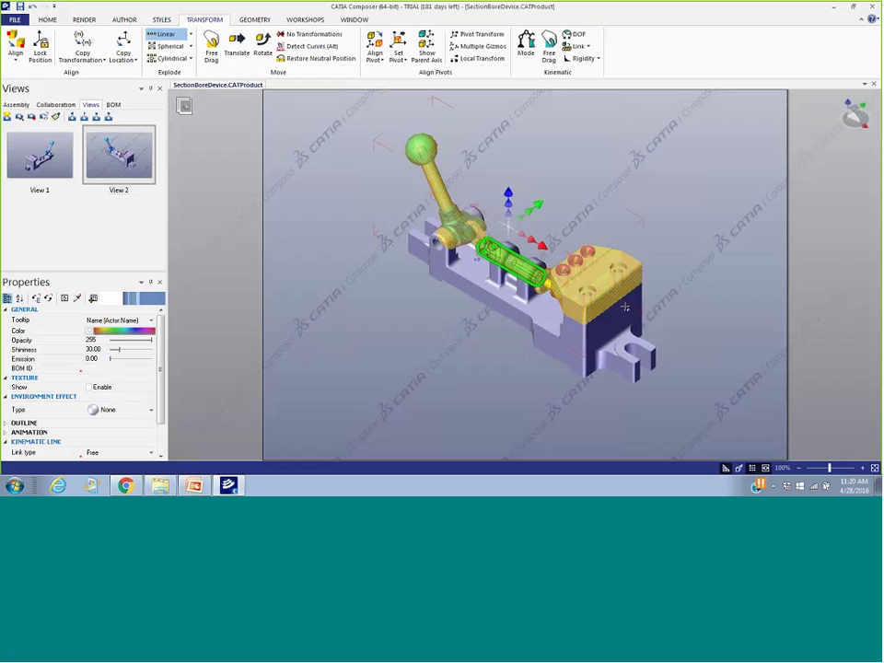
left_click_drag(539, 242, 526, 261)
left_click_drag(463, 176, 545, 137)
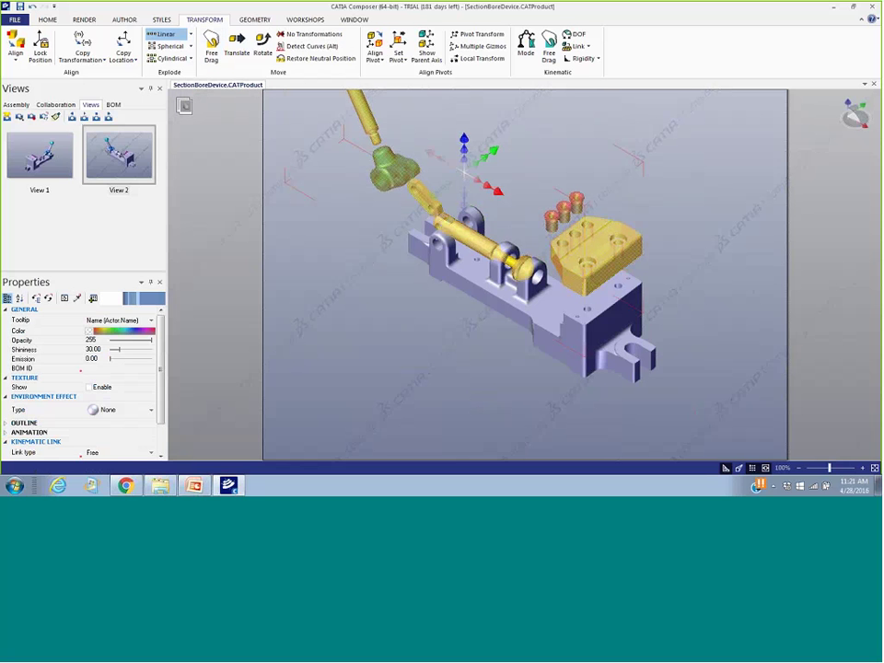
Undo the linear explosion of the parts and clear the selection
left_click(31, 7)
left_click(34, 9)
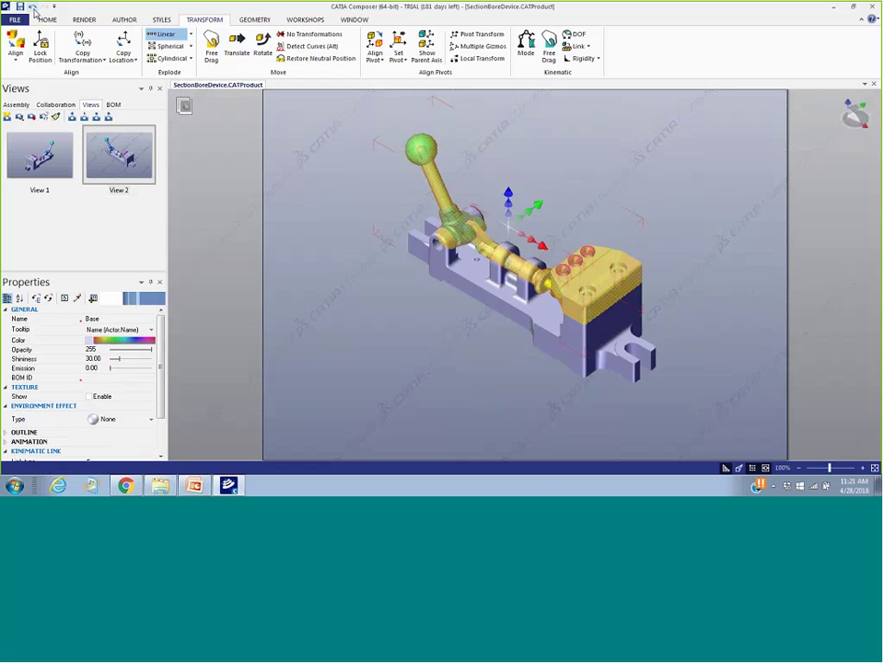
left_click(413, 351)
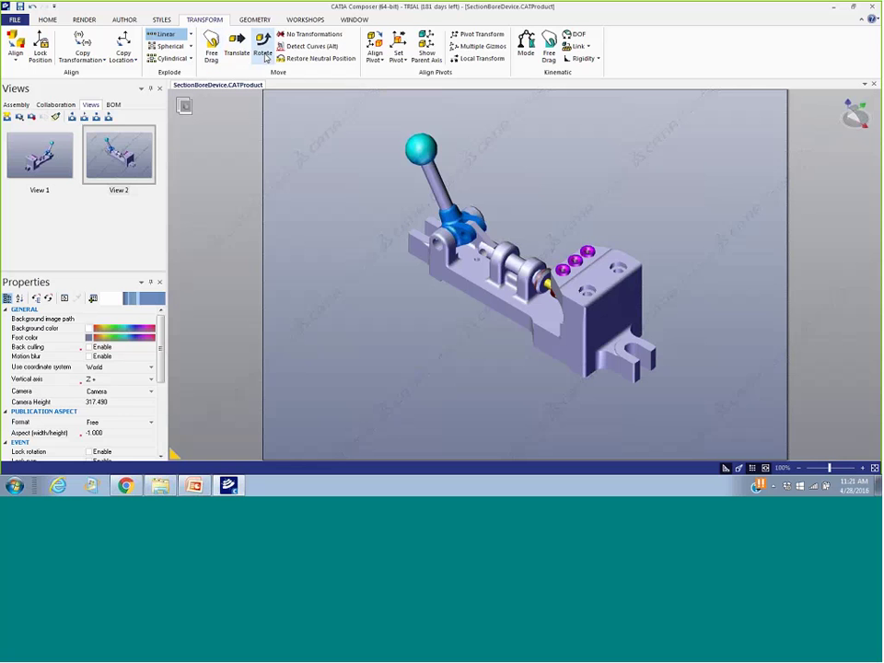
Move the Fixutre Drill block straight up, well above the three bushings, with Translate
left_click(237, 44)
left_click(590, 279)
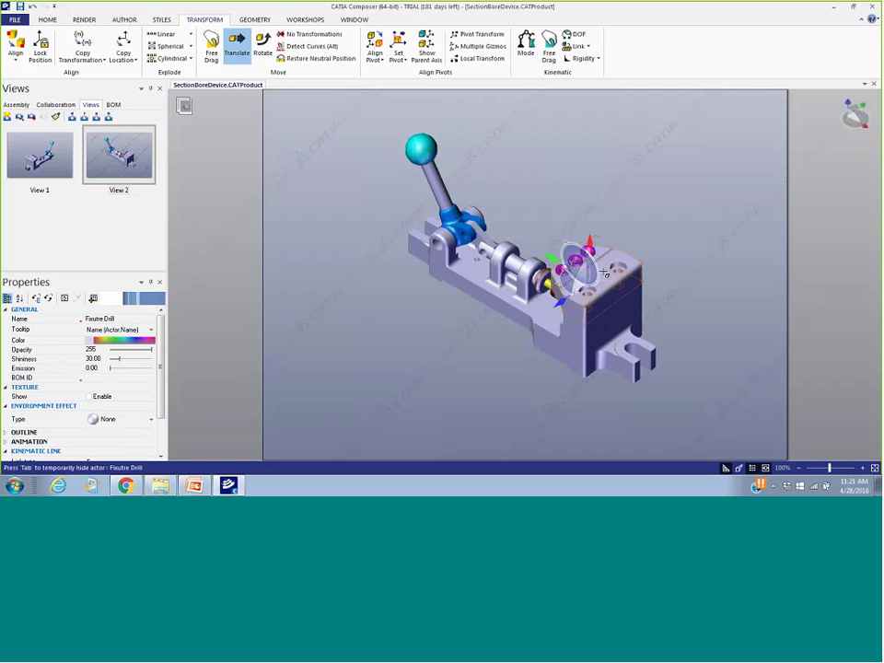
left_click_drag(591, 243, 596, 74)
Move the Base straight down, clear of the lever and link parts, and clear the selection
left_click(480, 296)
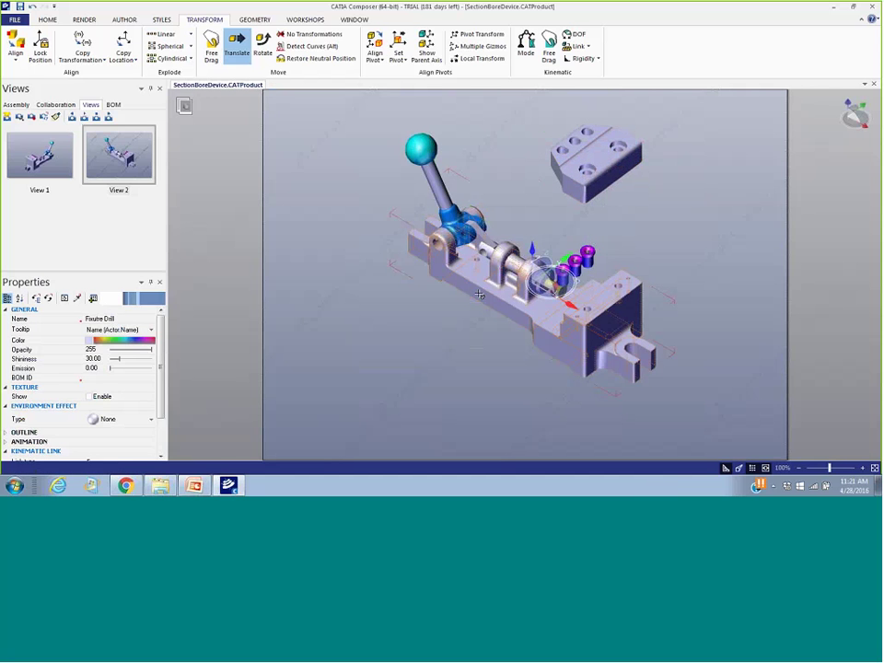
left_click_drag(532, 249, 510, 332)
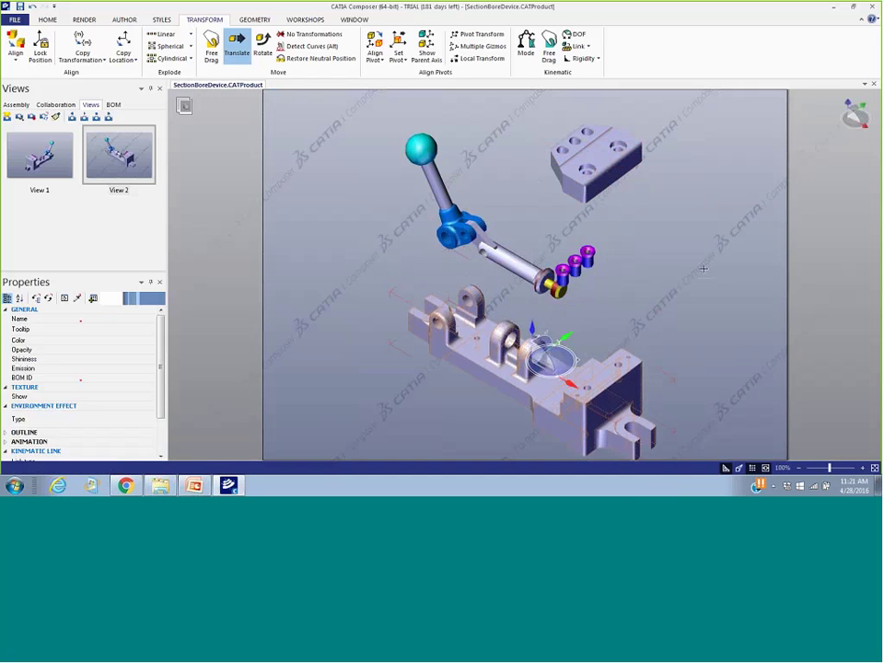
left_click(702, 267)
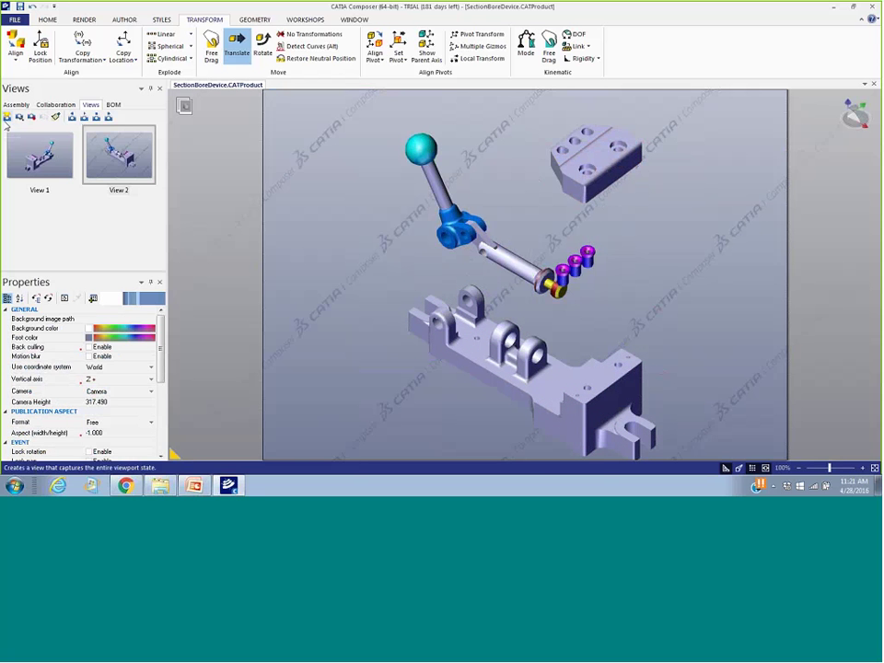
Capture the exploded state as a new view, and switch to View 2 and back to View 3 to compare them
left_click(7, 117)
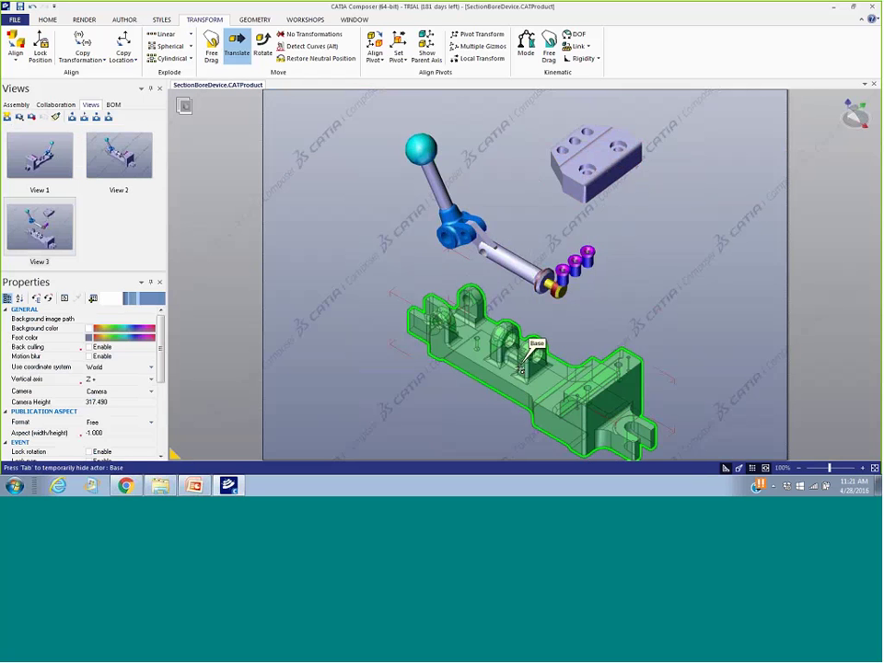
double_click(134, 160)
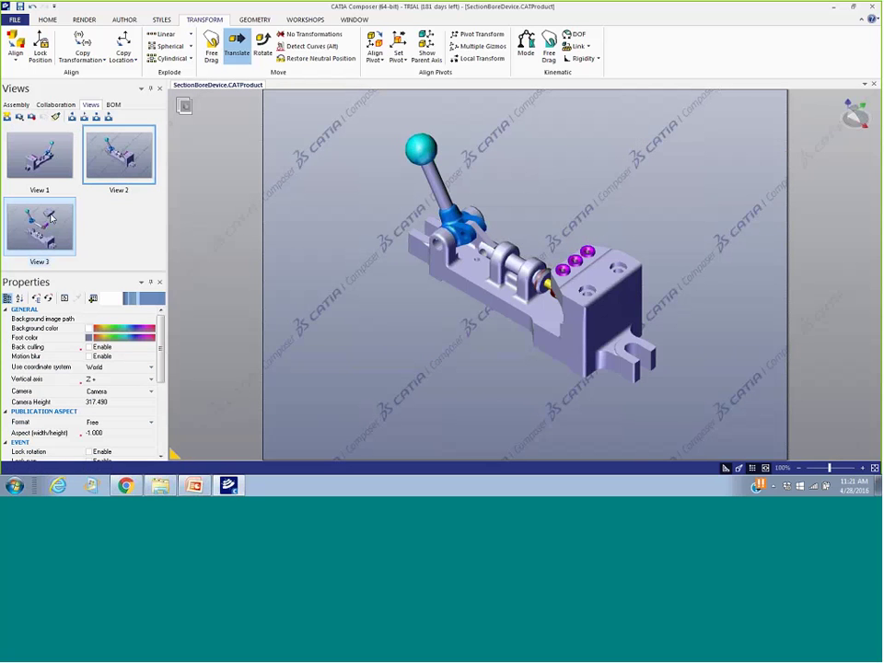
double_click(51, 217)
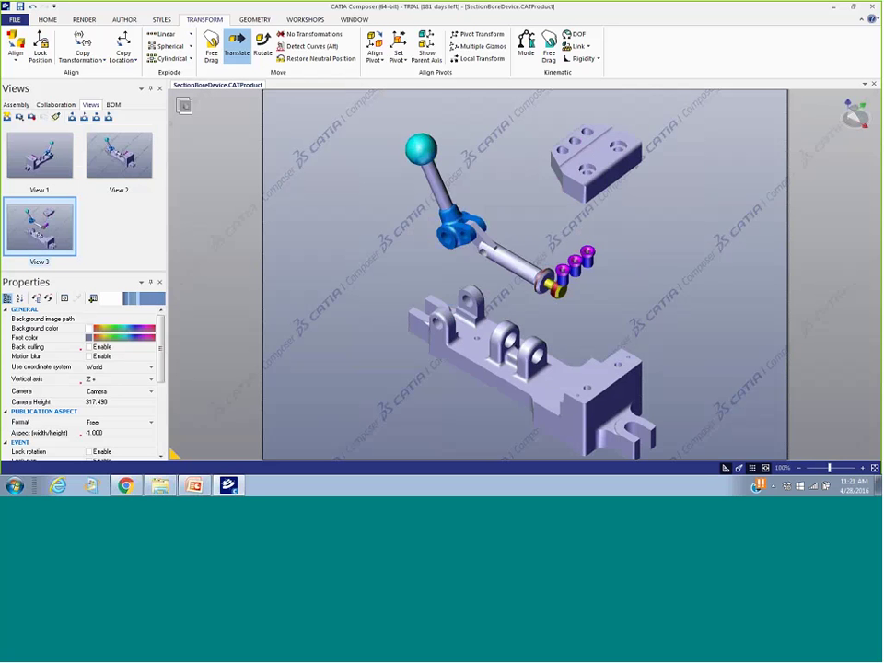
Change the Base part's color to green and update View 3 with the new color
left_click(460, 365)
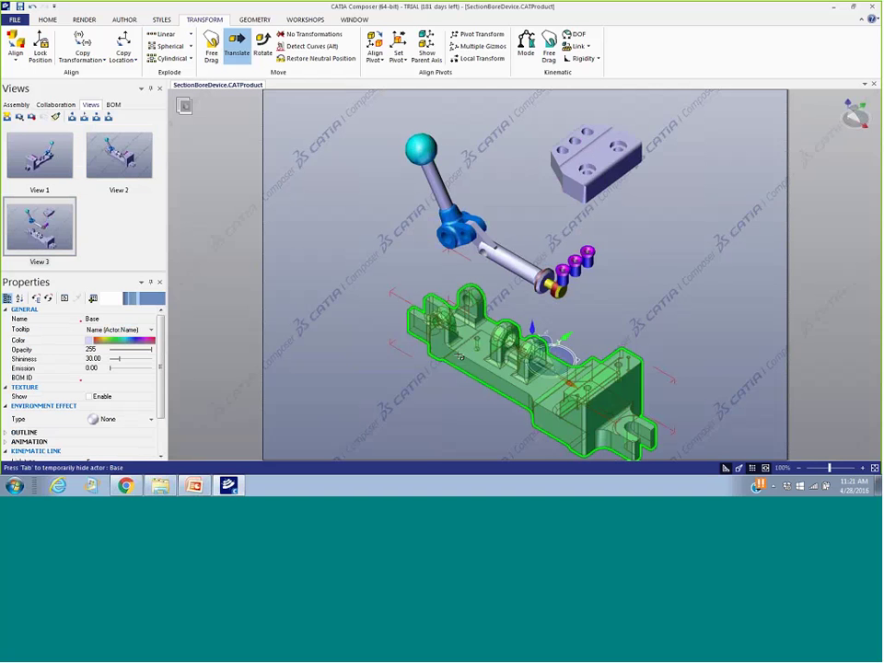
left_click(122, 337)
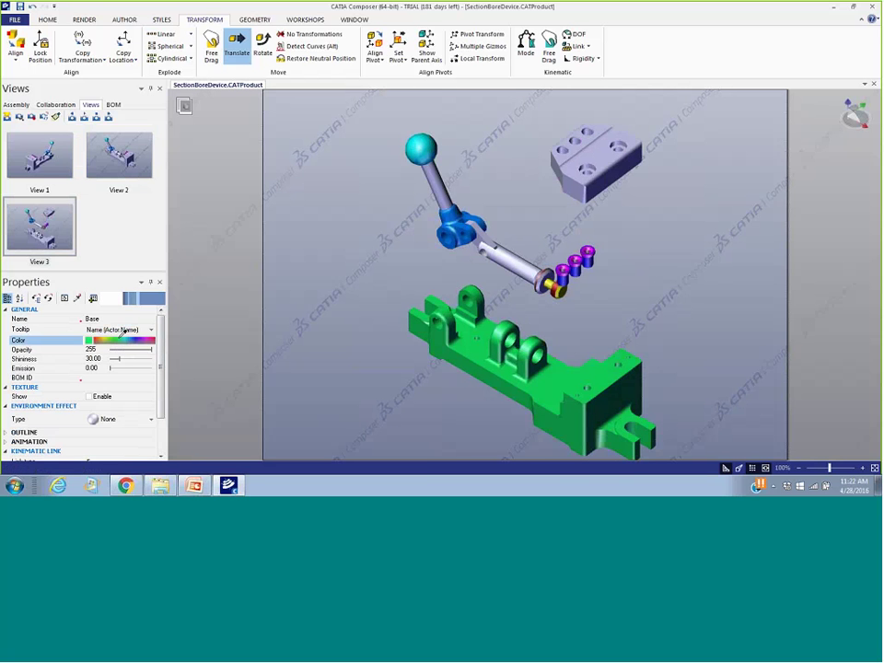
left_click(358, 354)
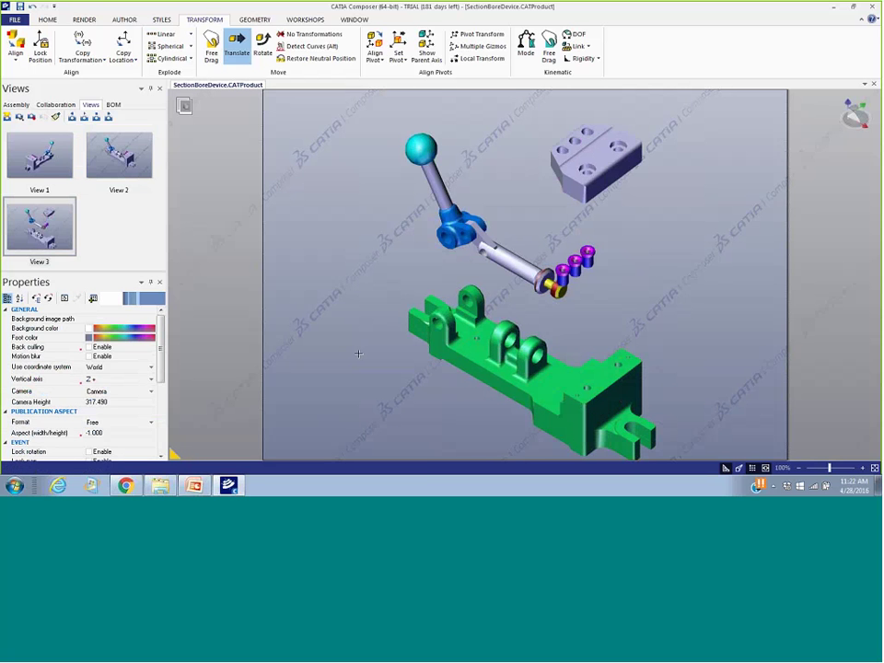
left_click(32, 119)
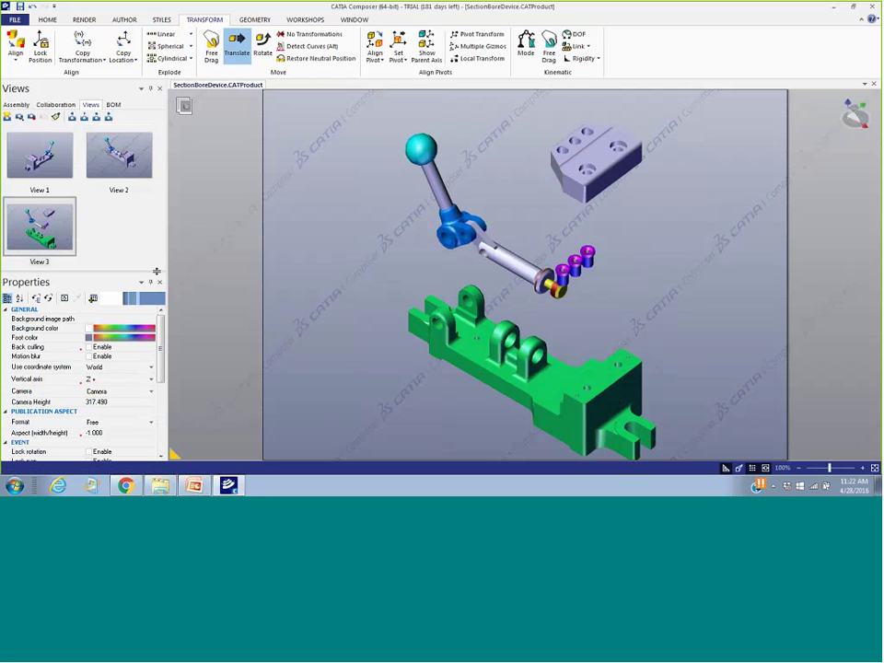
Play back the assembled state of View 2 and the exploded state of View 3
left_click(131, 173)
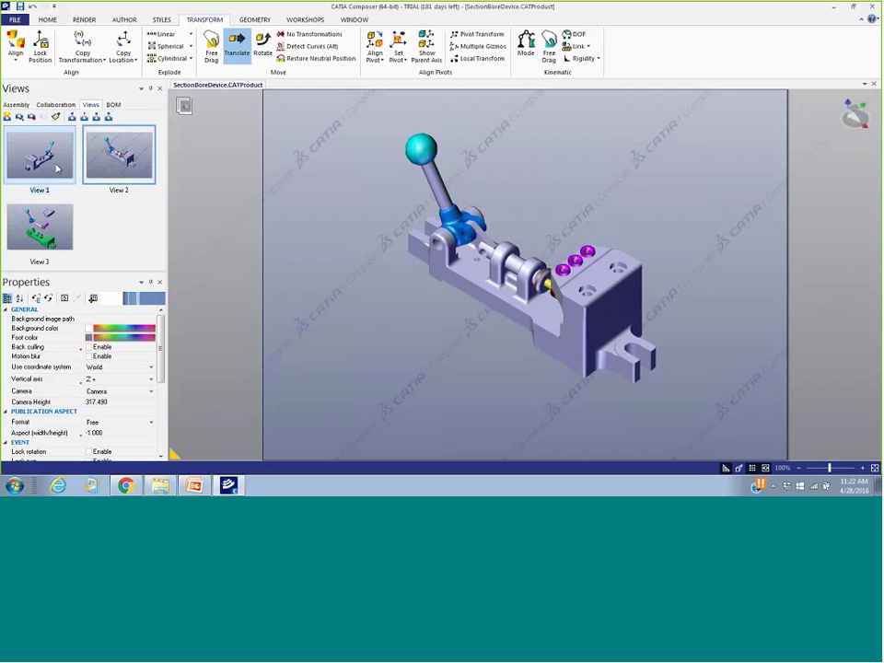
double_click(57, 169)
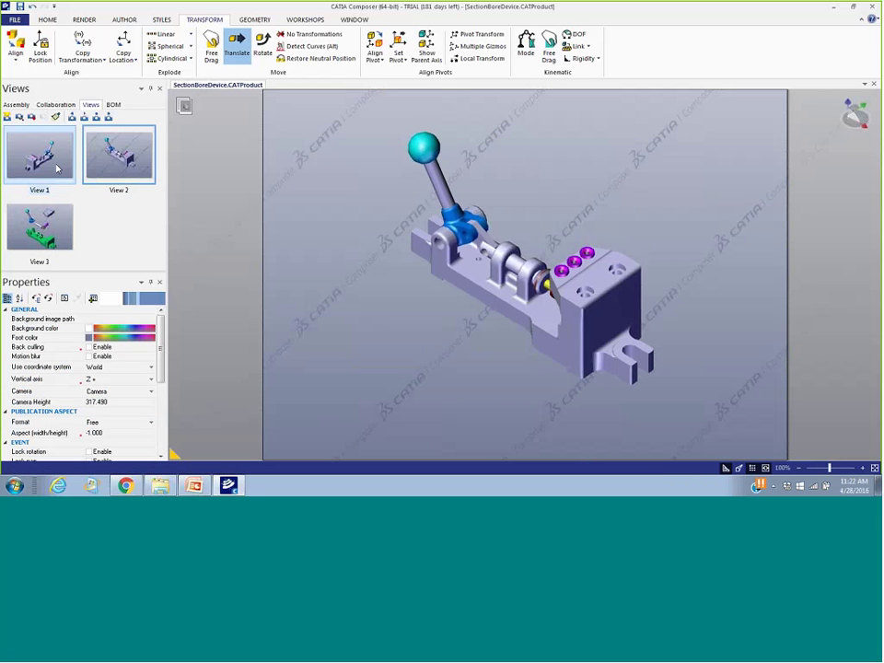
double_click(65, 235)
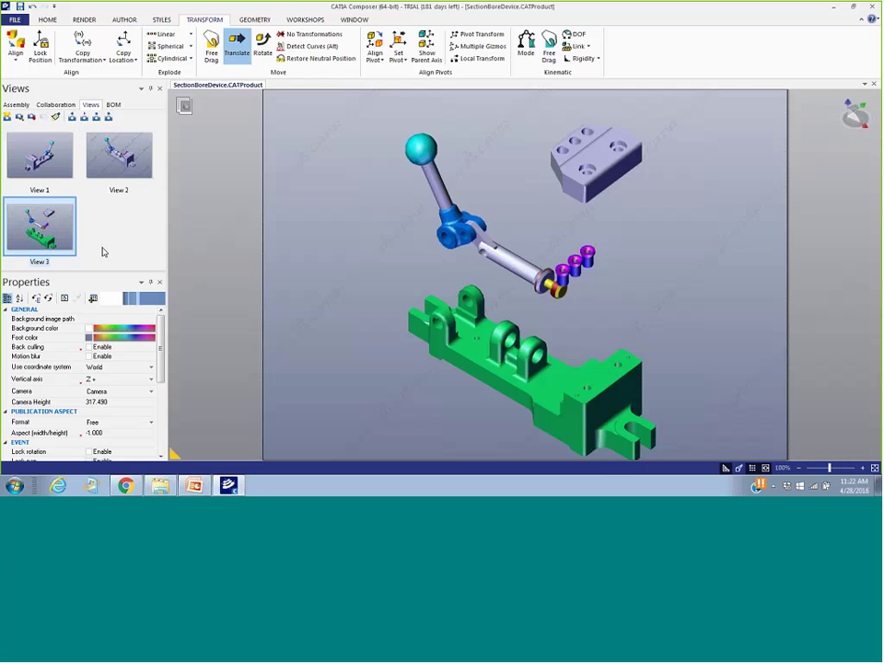
Restore View 1 and add a straight arrow about 125 long, slanting down from the upper left to the drill block's top face
left_click(64, 165)
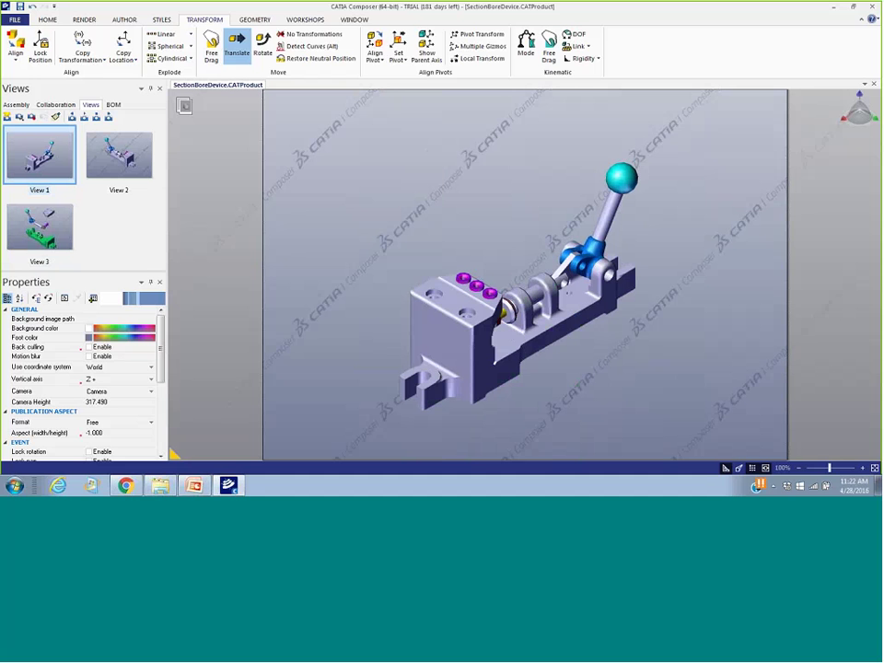
left_click(124, 19)
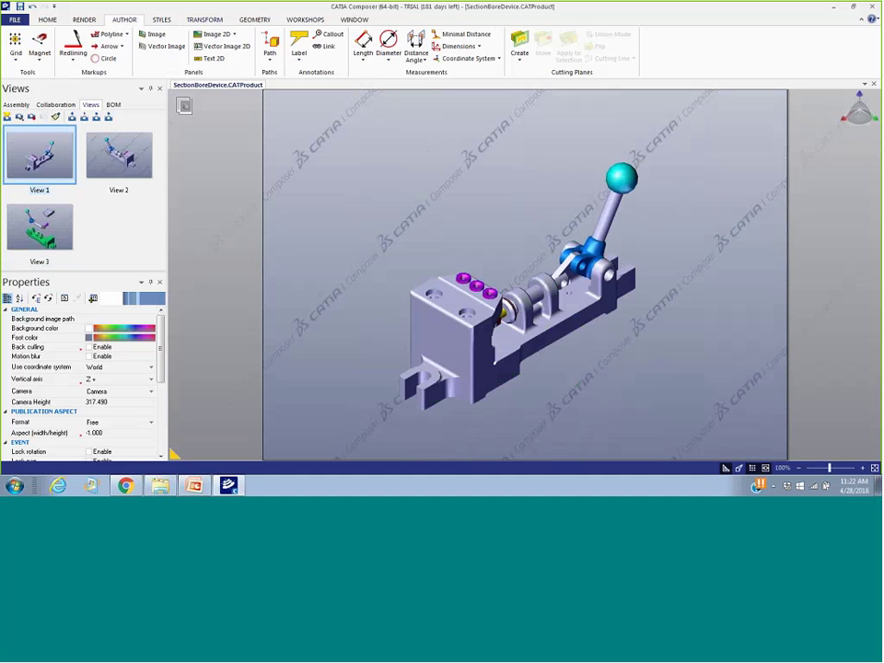
left_click(109, 48)
left_click(109, 47)
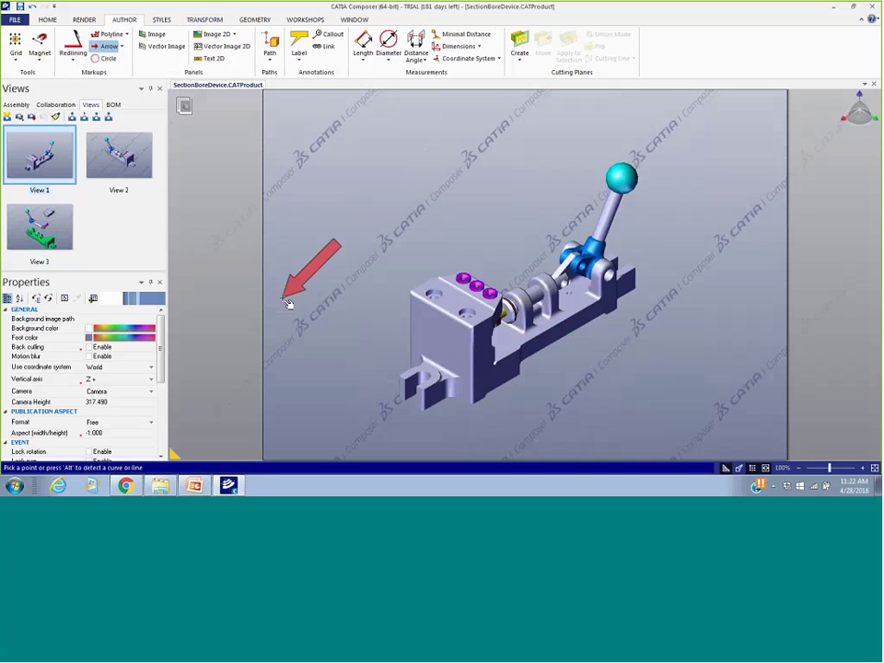
left_click_drag(446, 299, 387, 166)
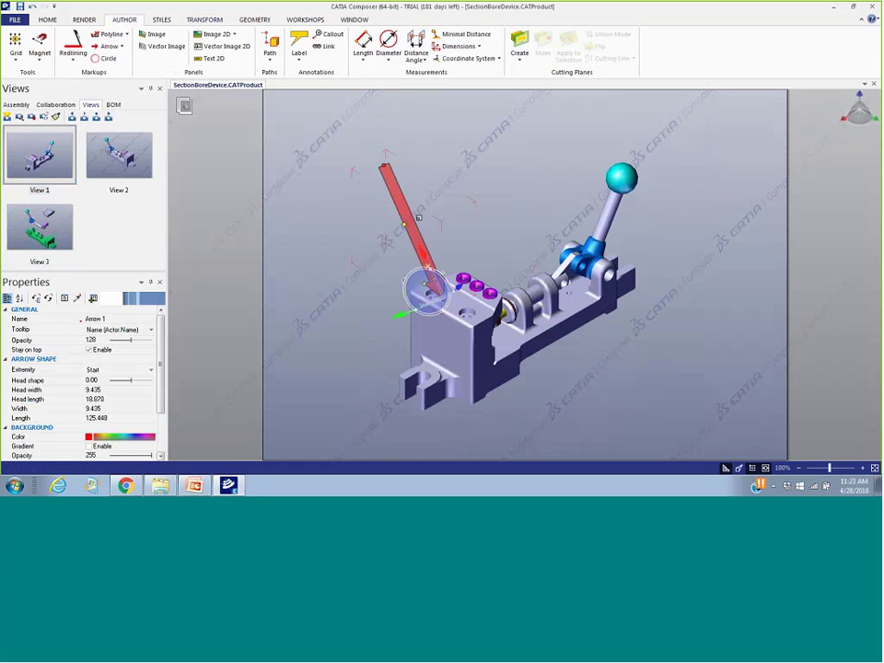
Set the straight arrow's general opacity to 255
scroll(163, 359, "down", 1)
scroll(162, 364, "down", 1)
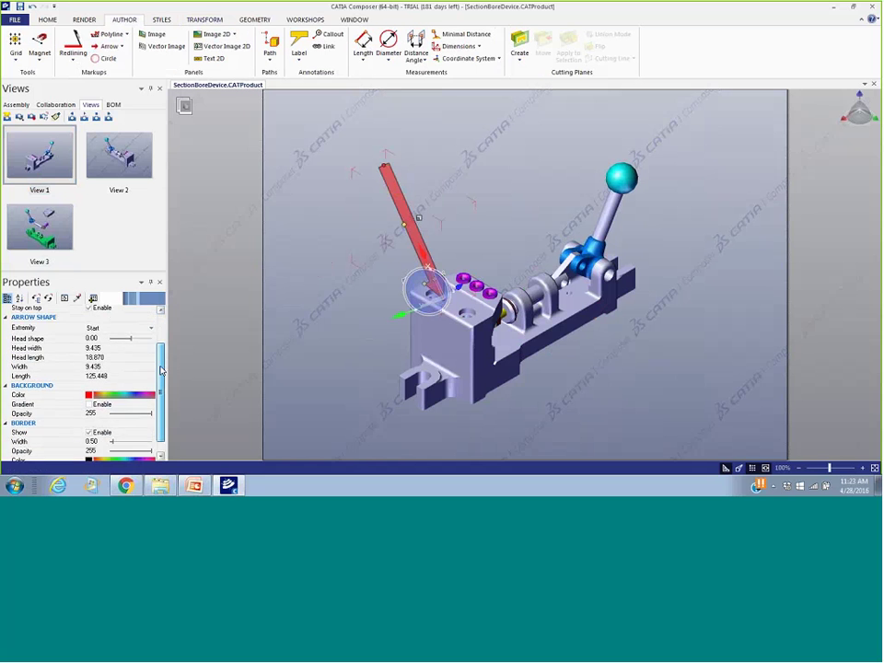
scroll(154, 383, "up", 2)
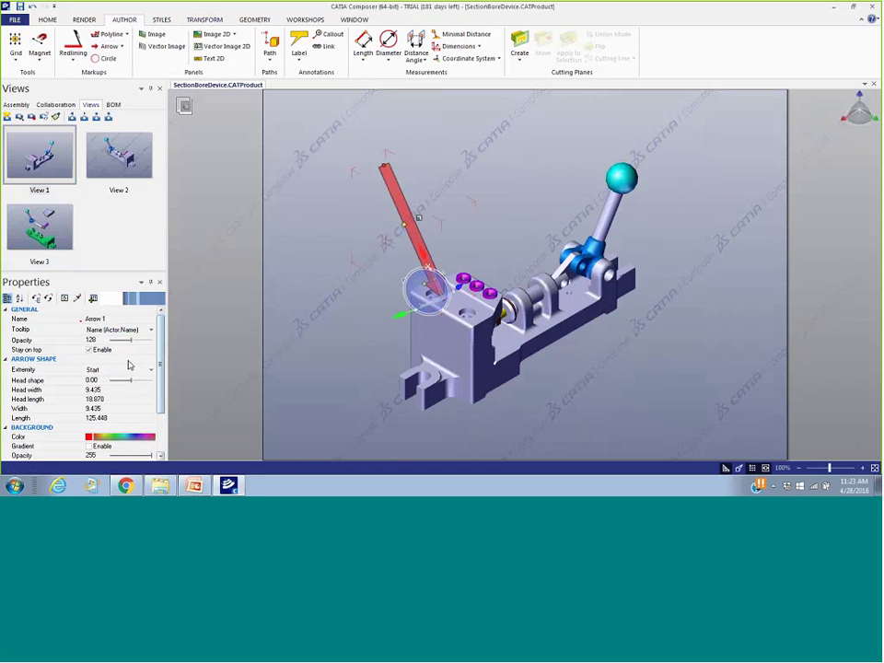
left_click_drag(129, 340, 161, 353)
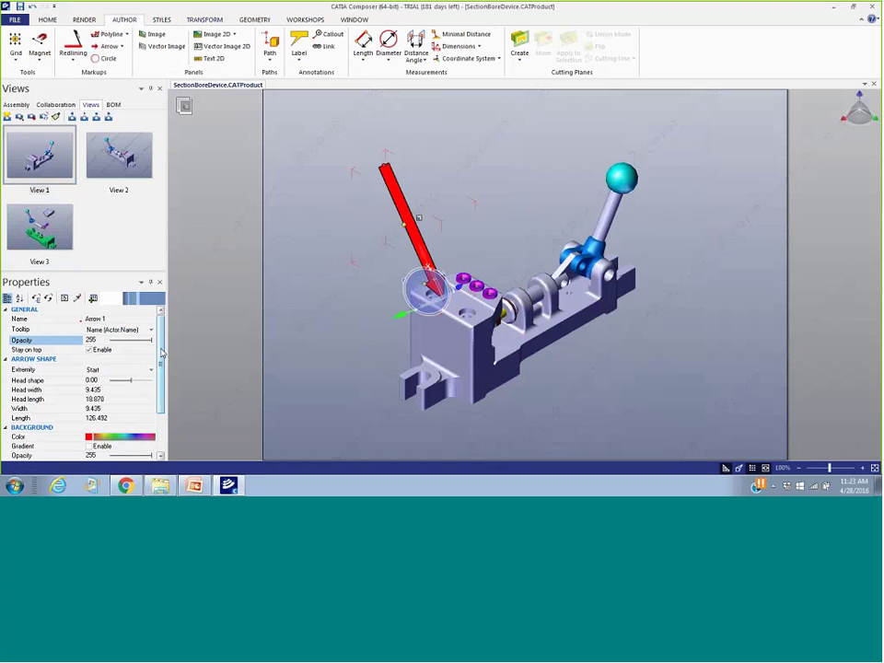
Change the straight arrow's background color to green and clear the selection
scroll(88, 380, "down", 3)
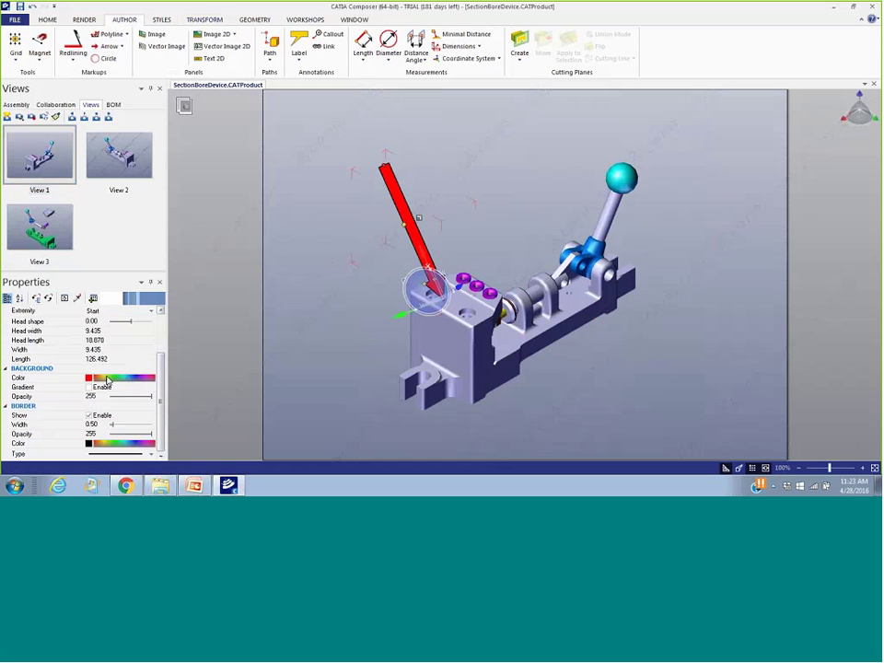
left_click(111, 377)
left_click(154, 377)
left_click_drag(153, 377, 89, 376)
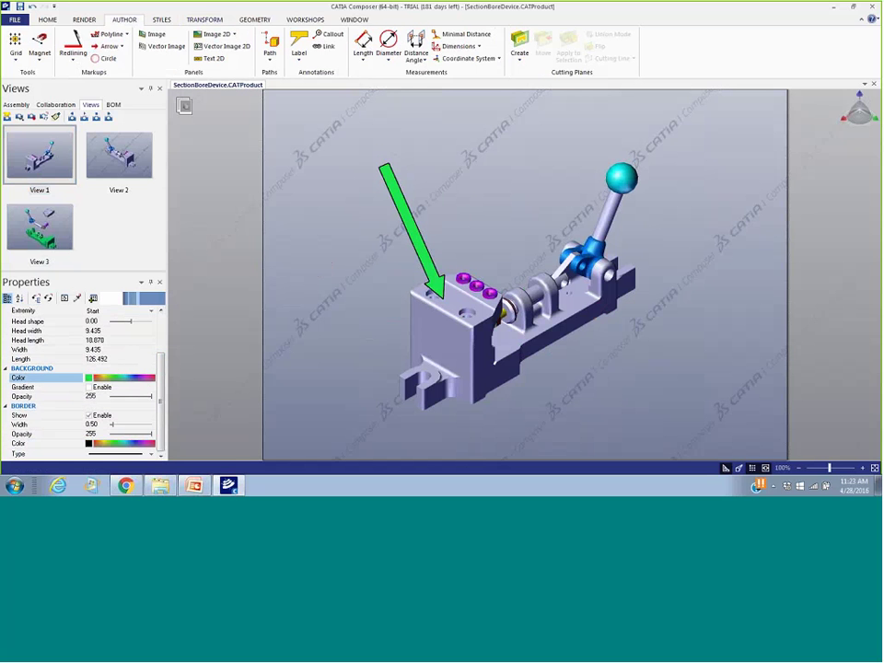
left_click(417, 219)
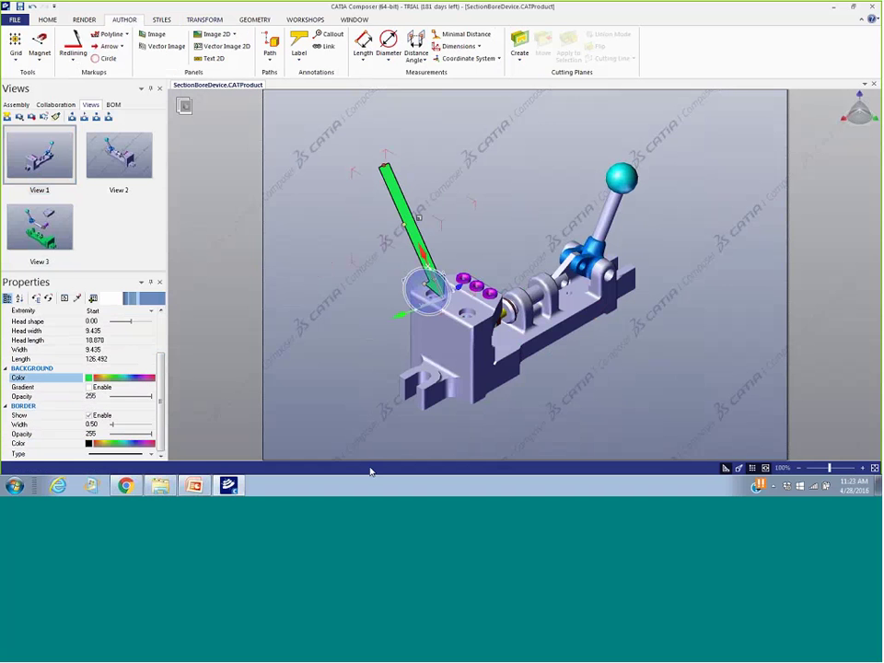
left_click(337, 309)
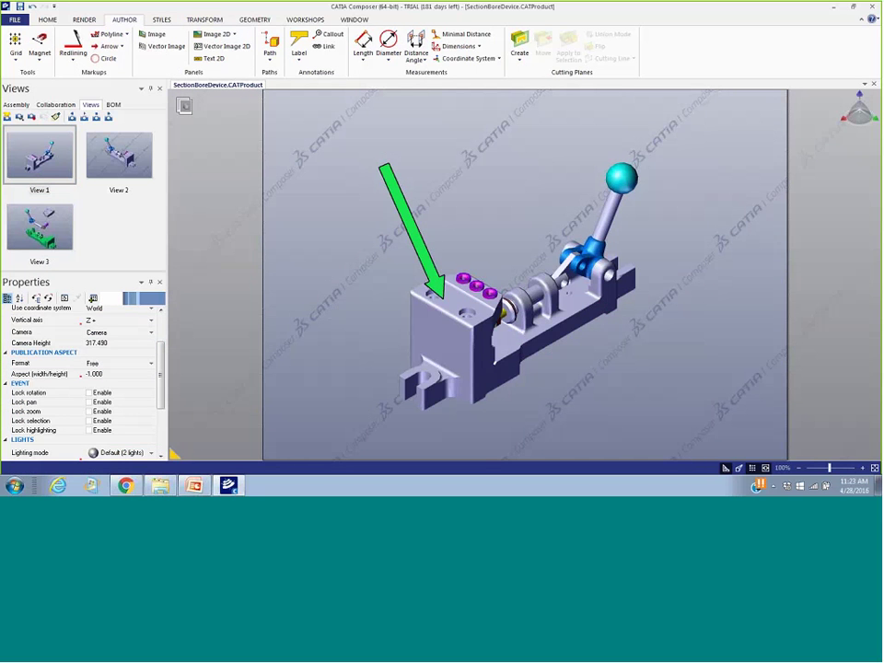
Place one Circular Arrow lying flat around the open slot of the Base's front mounting lug
left_click(122, 47)
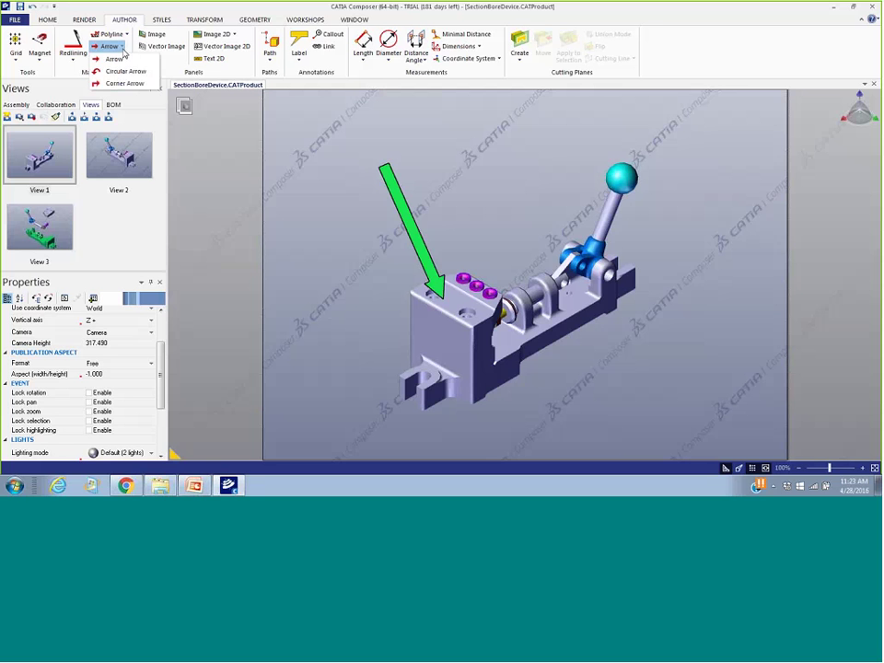
left_click(138, 74)
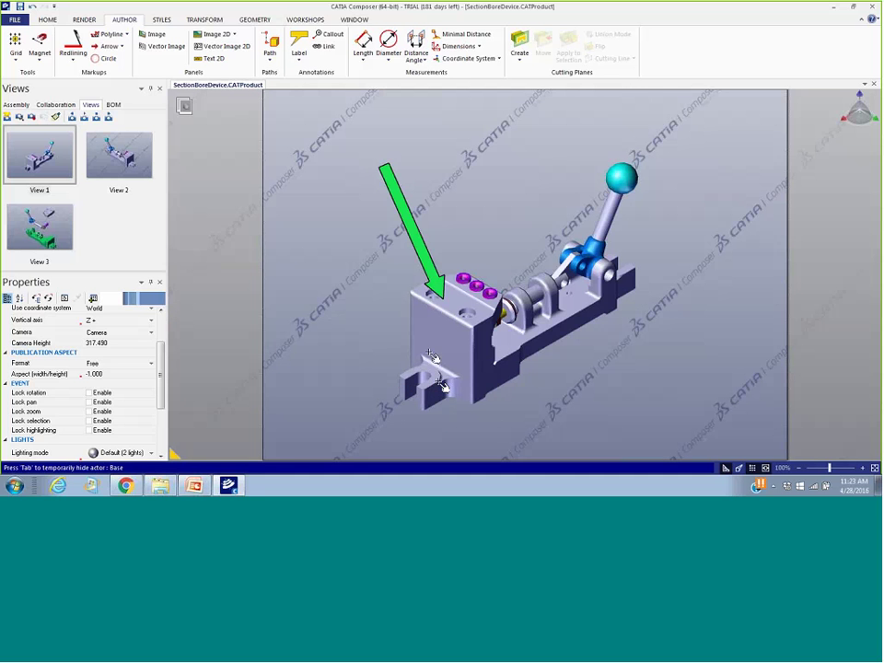
left_click(429, 381)
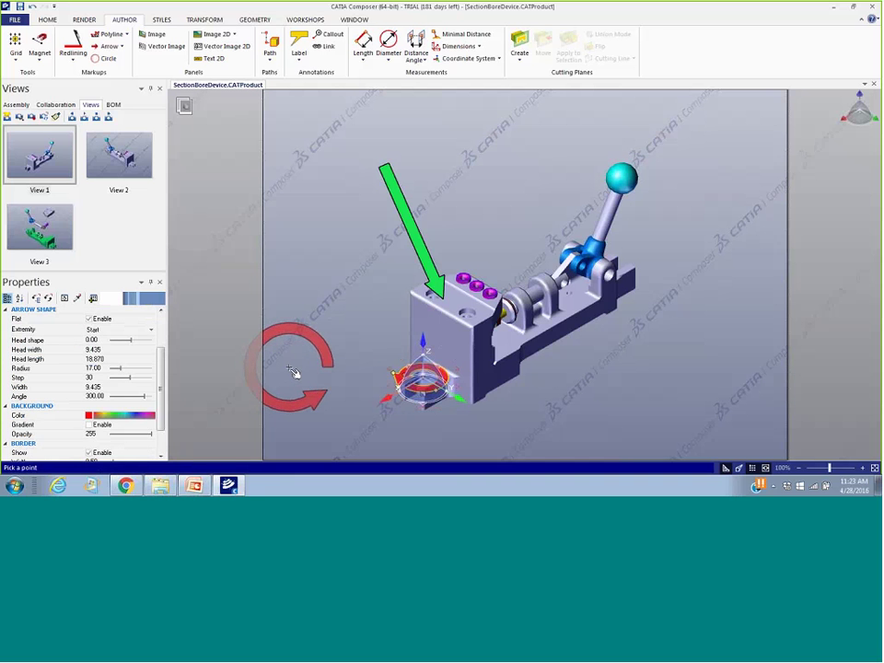
key("Escape")
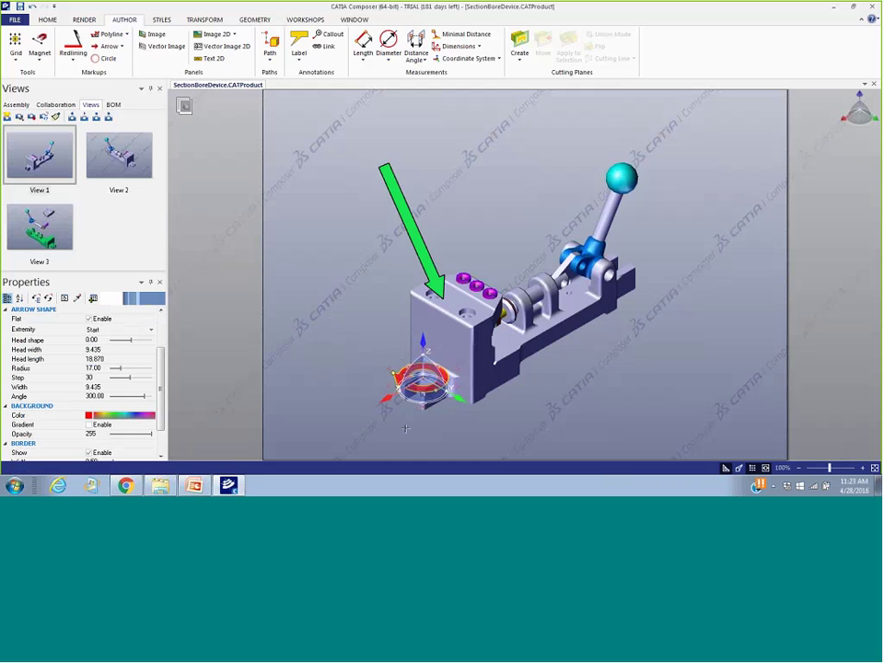
Reshape the circular arrow to a head length of about 15.2, an angle of about 220 degrees and a band width of about 3.9
scroll(409, 426, "down", 2)
scroll(409, 421, "up", 5)
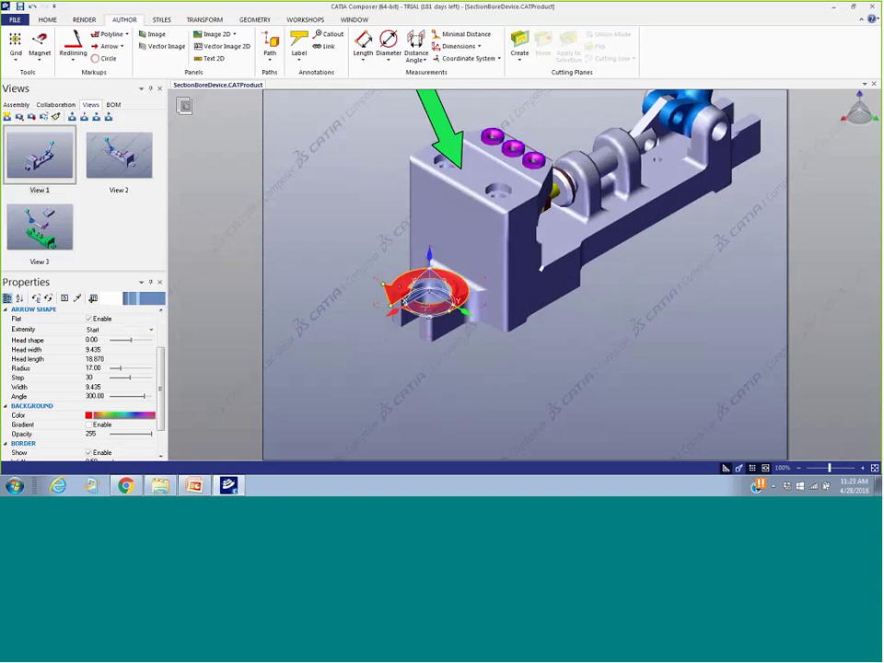
scroll(359, 313, "up", 2)
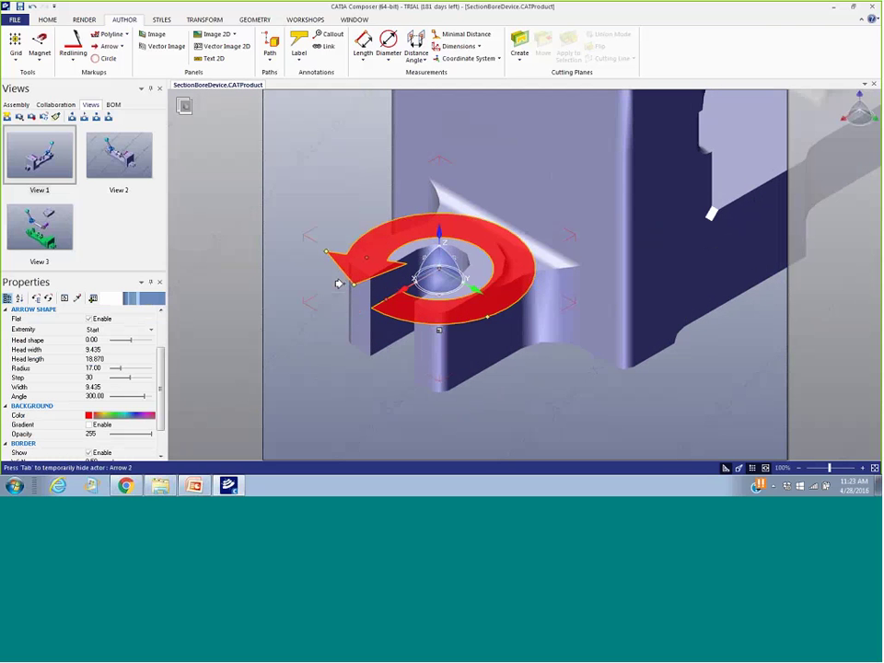
left_click(385, 247)
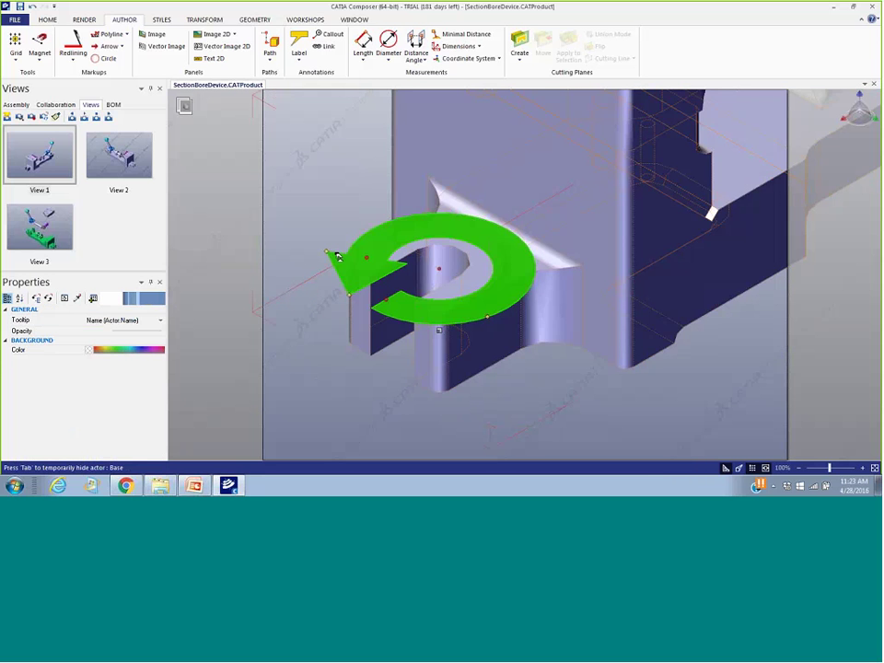
left_click(338, 258)
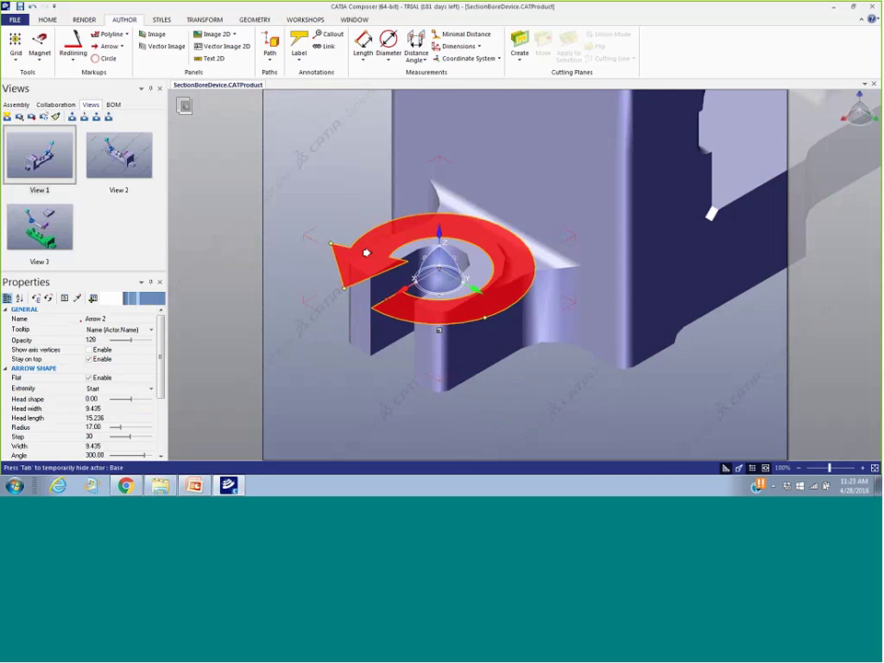
left_click_drag(365, 253, 442, 205)
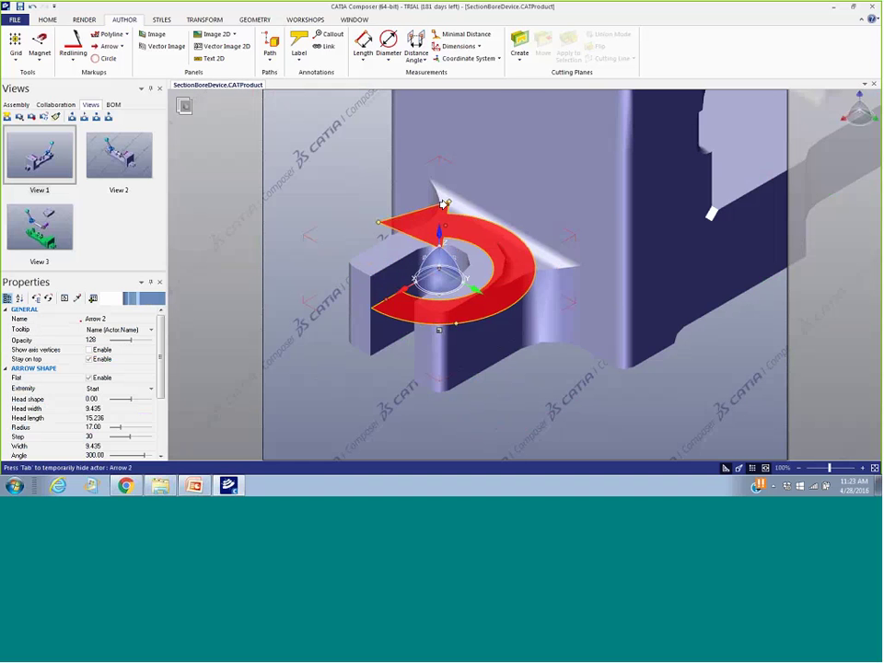
mouse_move(453, 326)
left_mouse_down()
mouse_move(460, 335)
mouse_move(458, 314)
left_mouse_up()
left_click_drag(464, 315, 464, 316)
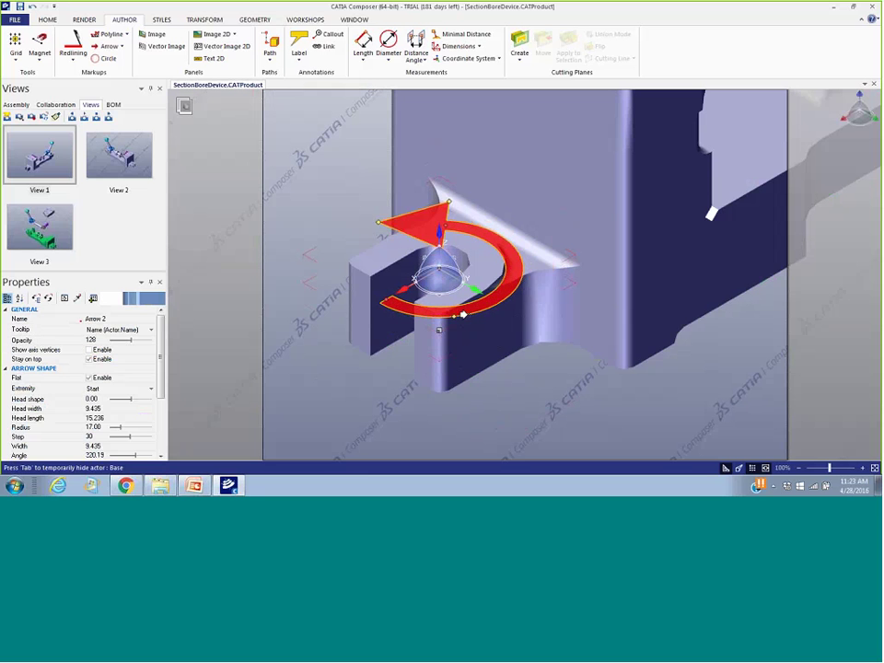
Turn off the circular arrow's border and clear the selection
left_click_drag(161, 351, 160, 364)
scroll(160, 365, "down", 3)
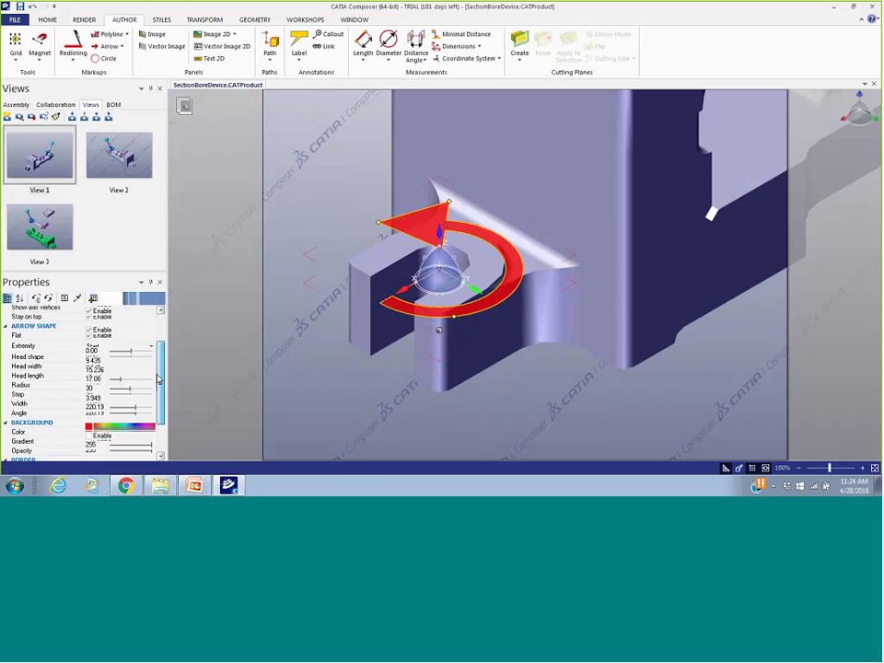
mouse_move(228, 485)
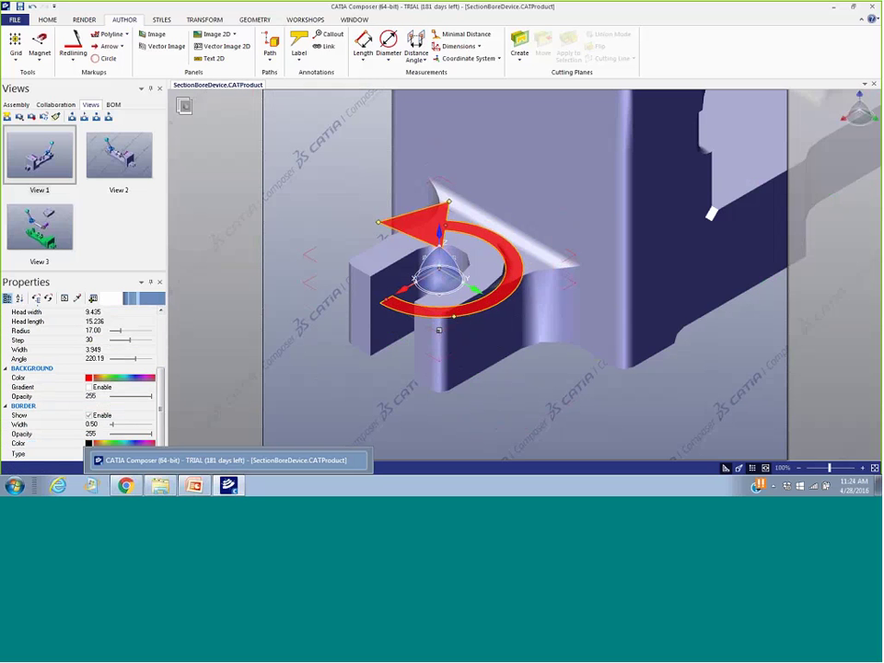
left_click(89, 416)
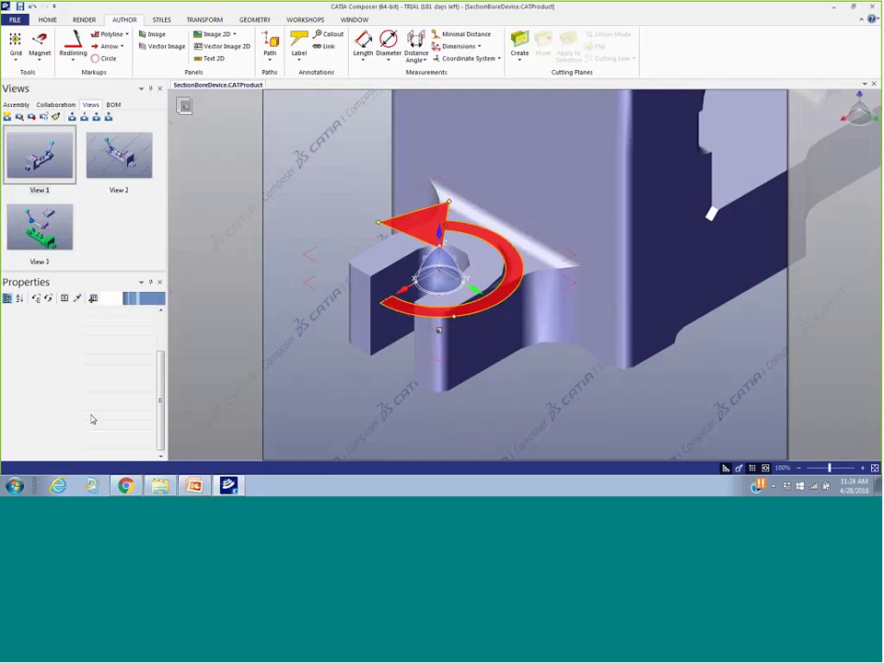
left_click(371, 412)
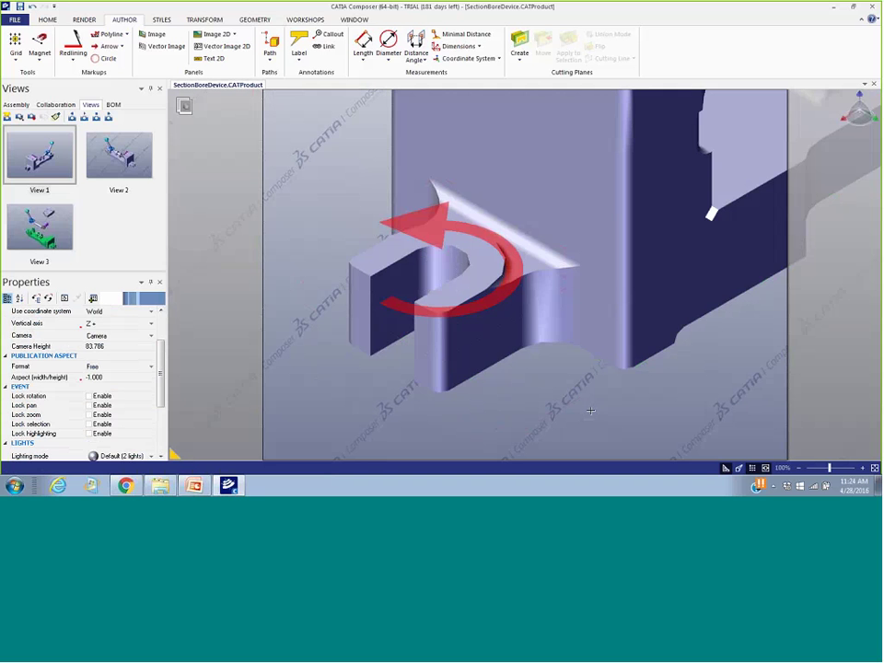
Place a 2D text panel reading "Test Text" in the empty area above the assembly
scroll(743, 401, "up", 4)
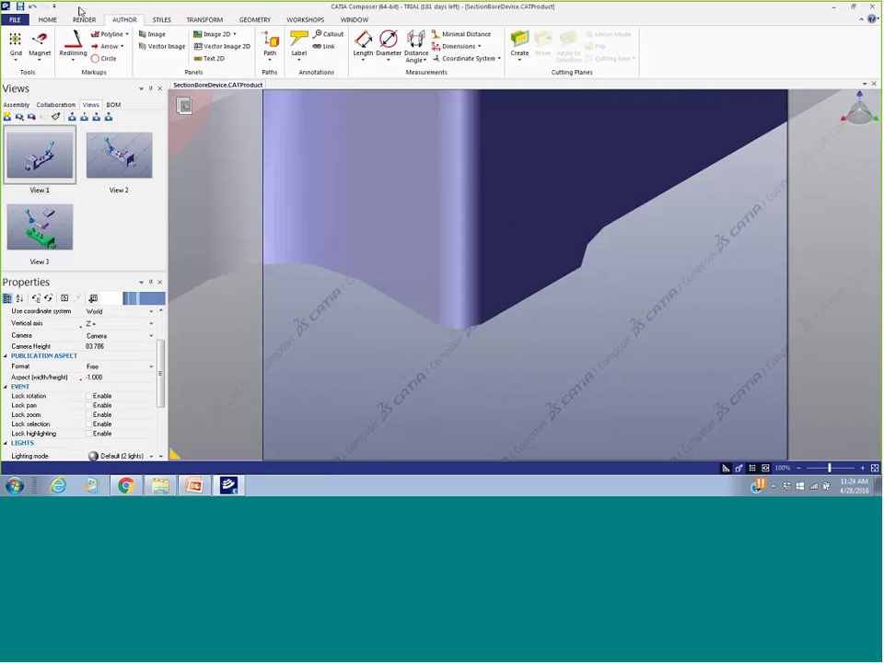
left_click(47, 19)
left_click(294, 53)
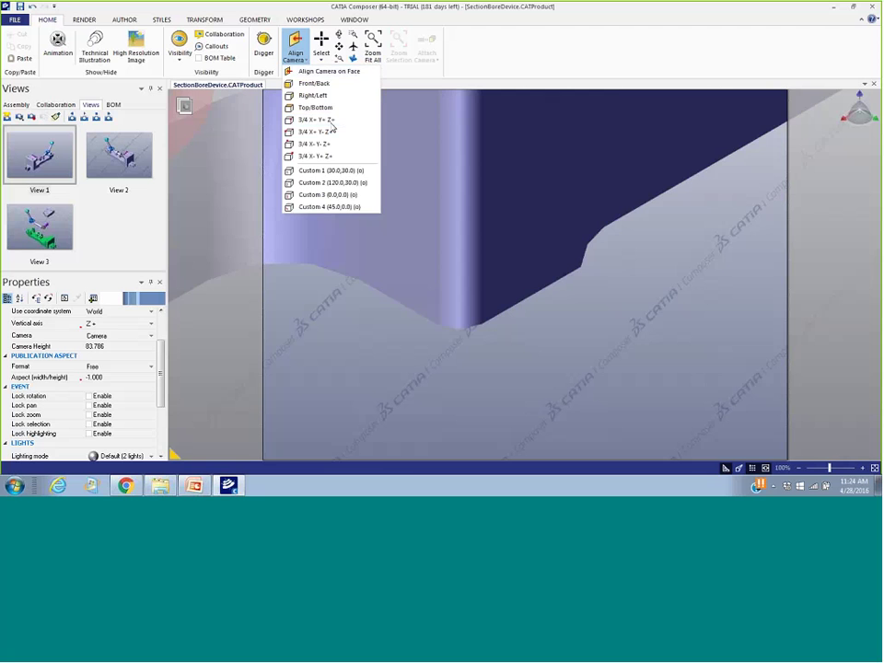
left_click(313, 83)
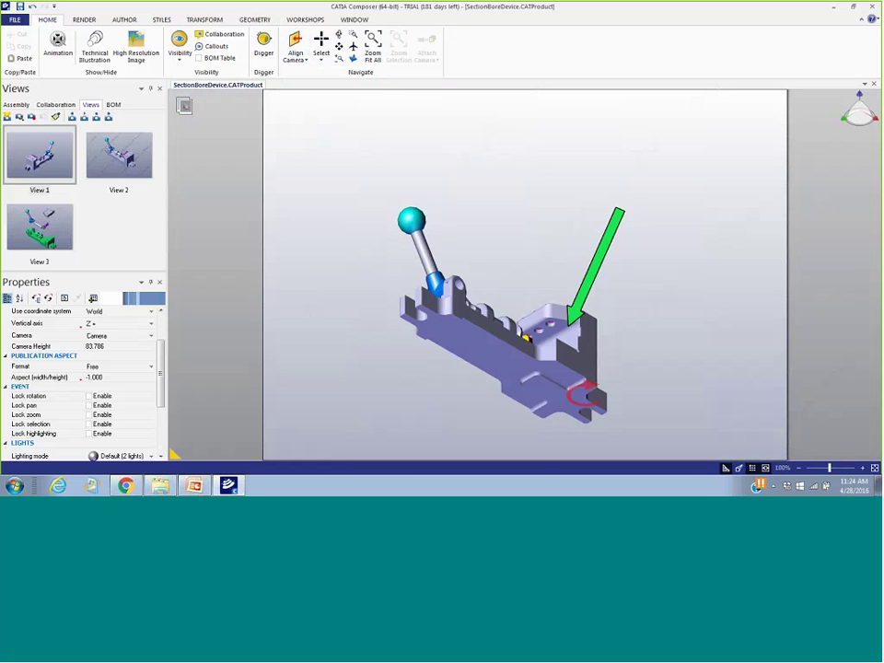
mouse_move(703, 341)
middle_mouse_down()
mouse_move(690, 343)
mouse_move(704, 339)
middle_mouse_up()
right_click_drag(704, 339, 646, 249)
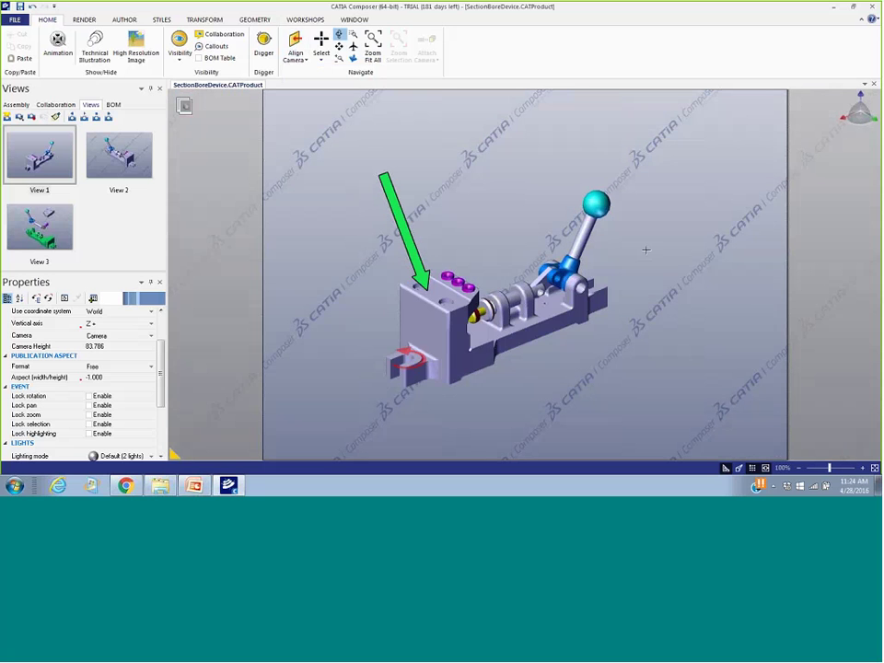
left_click(124, 19)
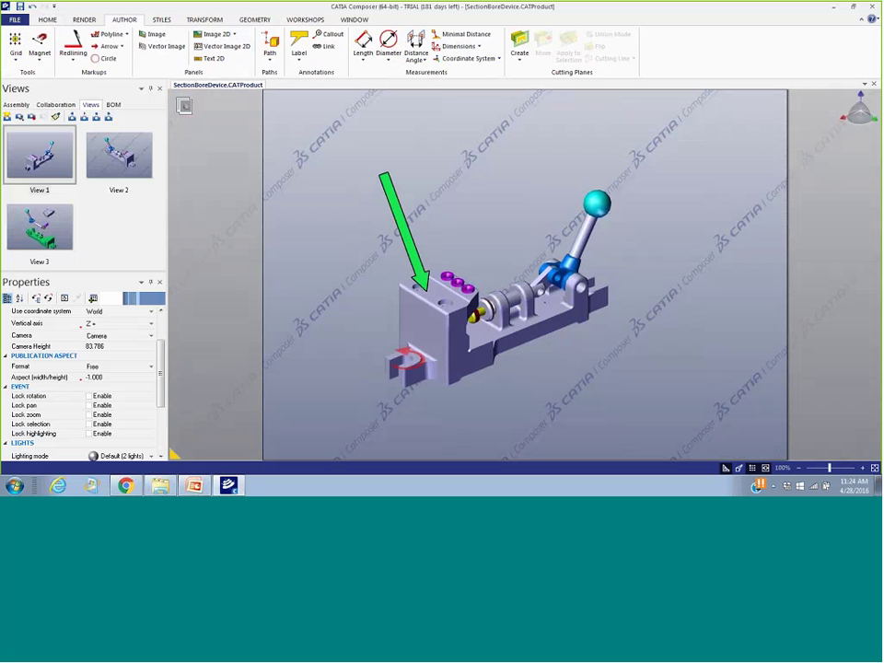
left_click(213, 58)
left_click(455, 157)
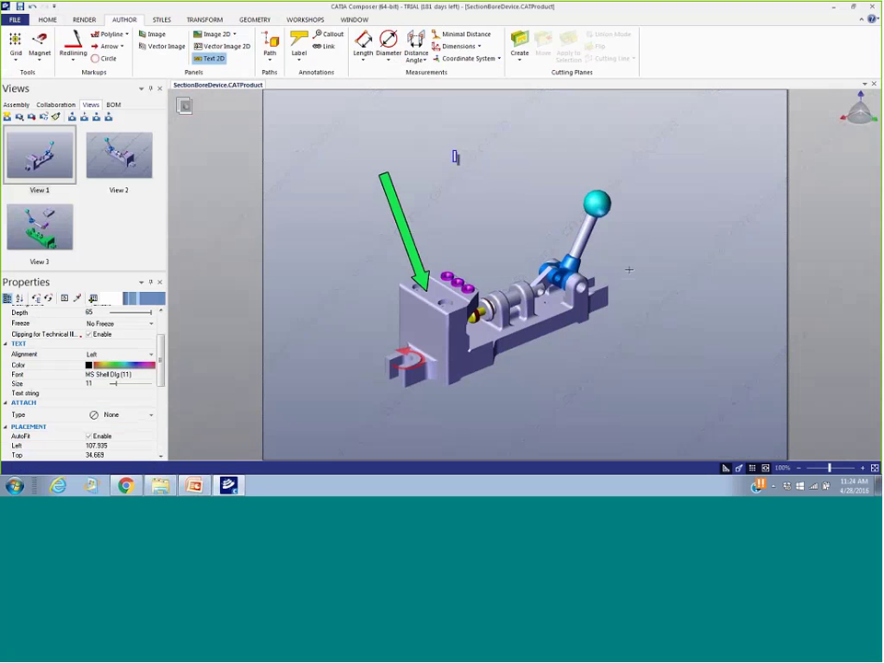
type("Te")
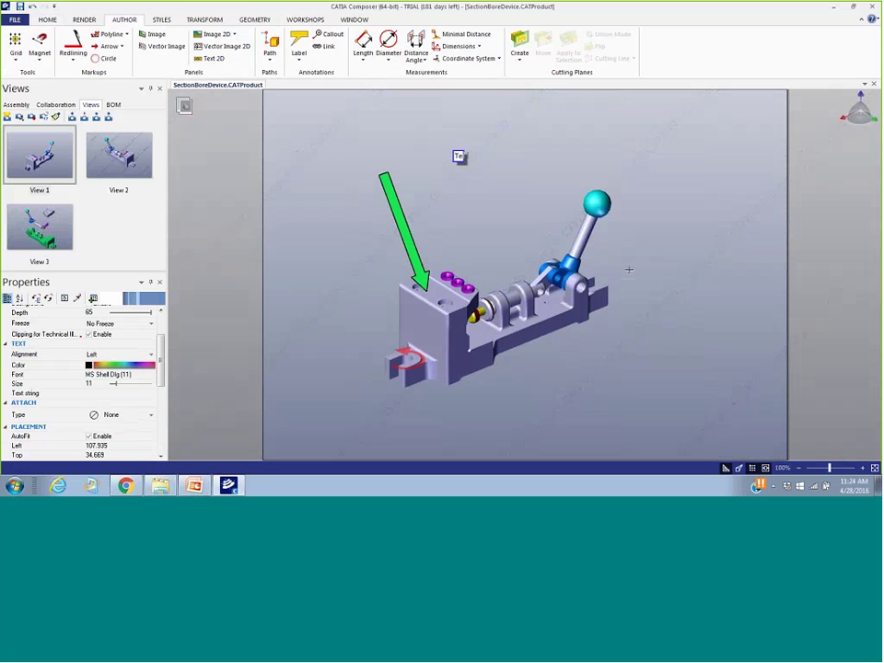
type("st Text")
left_click(546, 204)
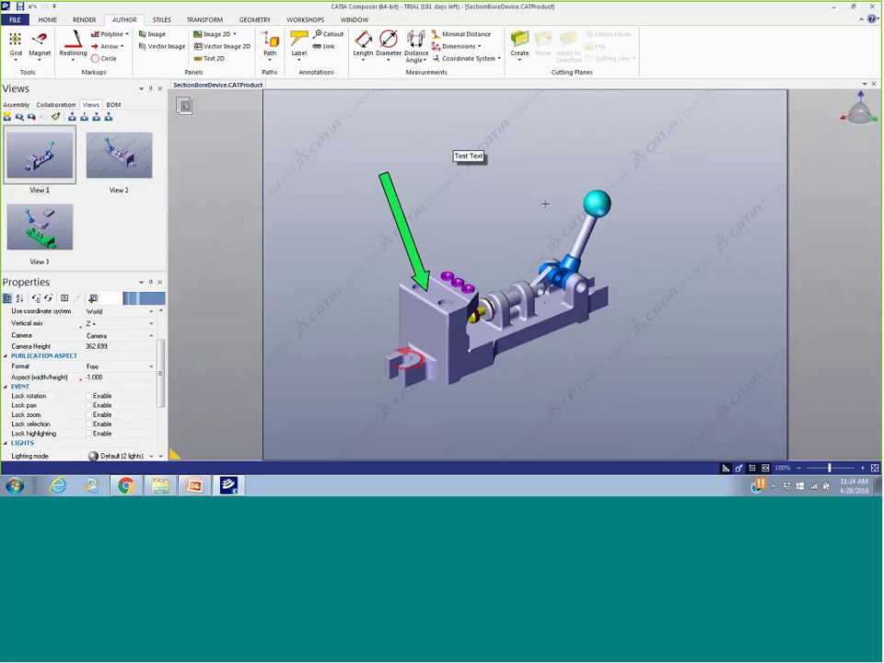
Enlarge the "Test Text" panel's text, color it red and clear the selection
left_click(469, 155)
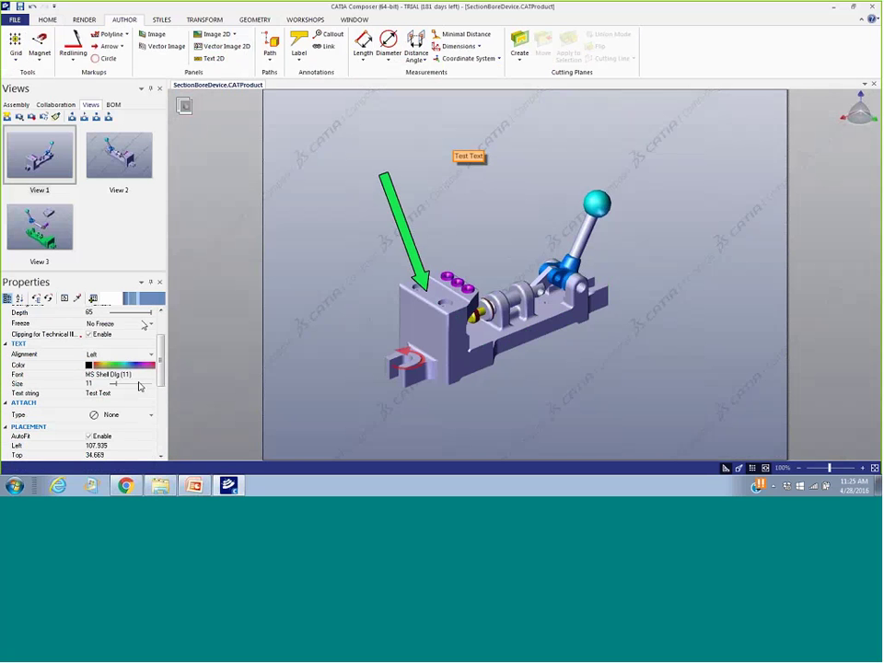
left_click_drag(116, 384, 164, 407)
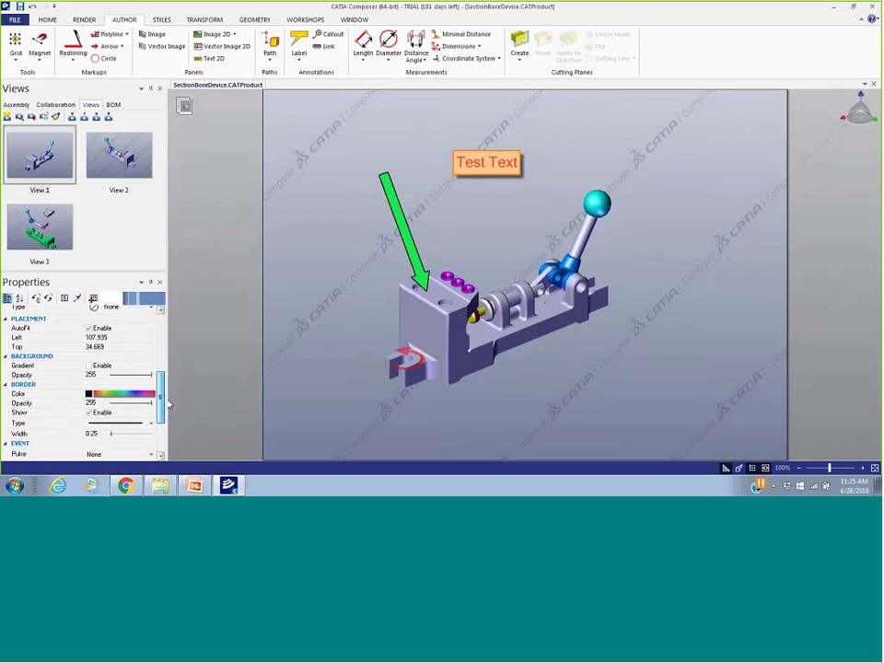
left_click(89, 366)
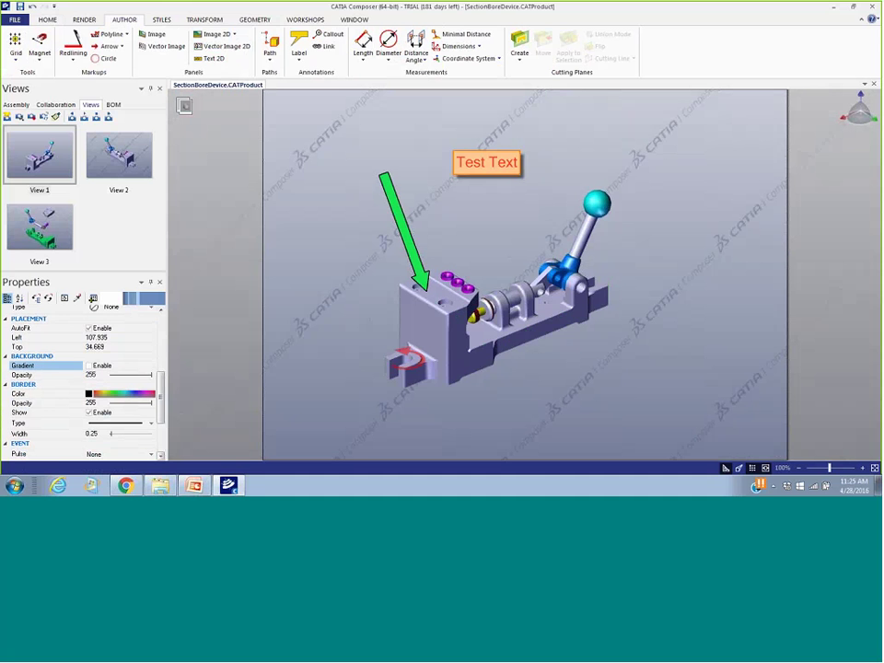
left_click(329, 283)
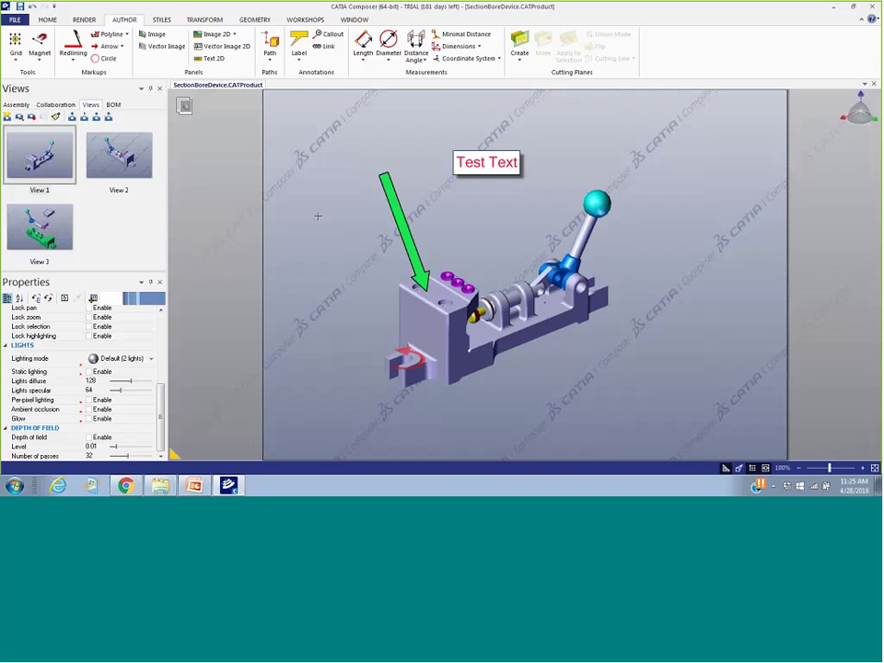
Change the viewport's foot color to a cream white
scroll(136, 271, "up", 5)
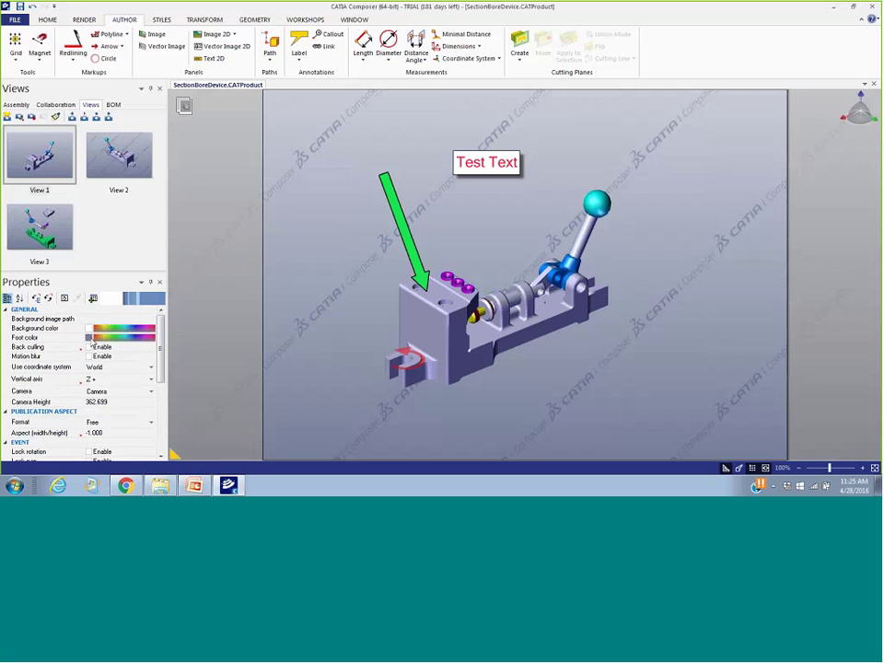
left_click(118, 338)
left_click(91, 350)
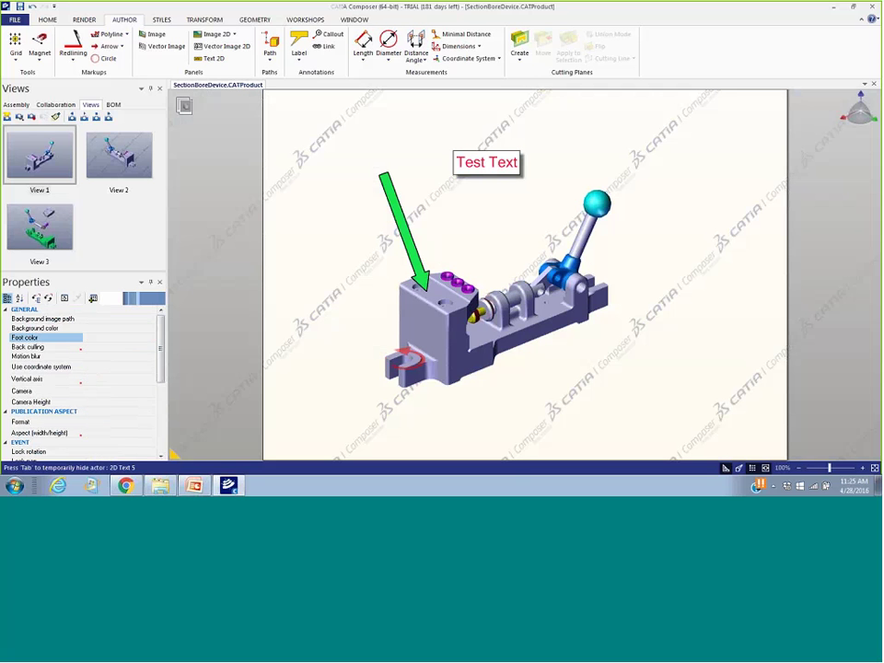
Lower the border opacity of the "Test Text" panel to 0 and clear the selection
left_click(507, 164)
left_click_drag(160, 361, 168, 421)
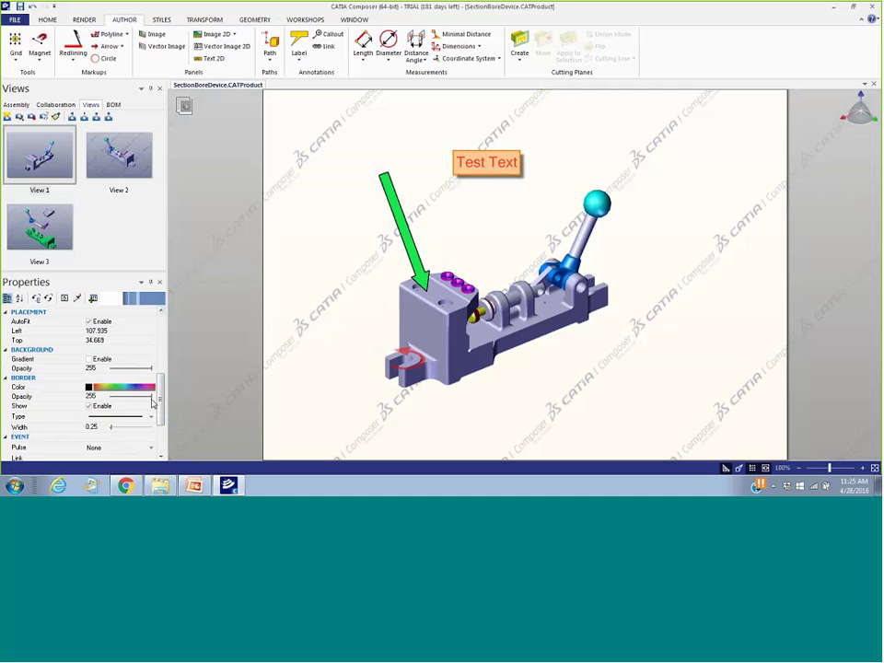
left_click_drag(151, 396, 135, 398)
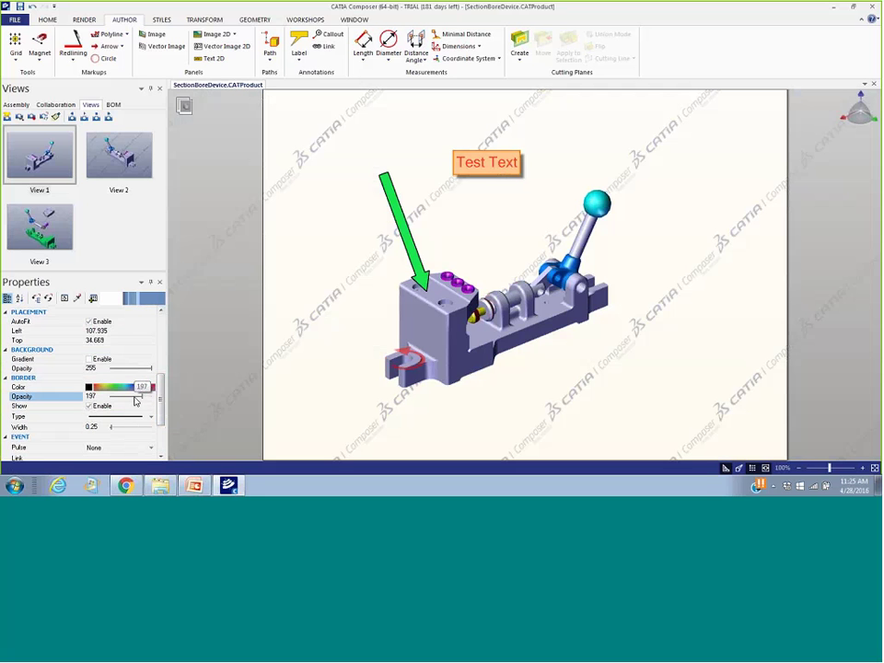
left_click(316, 379)
left_click(332, 377)
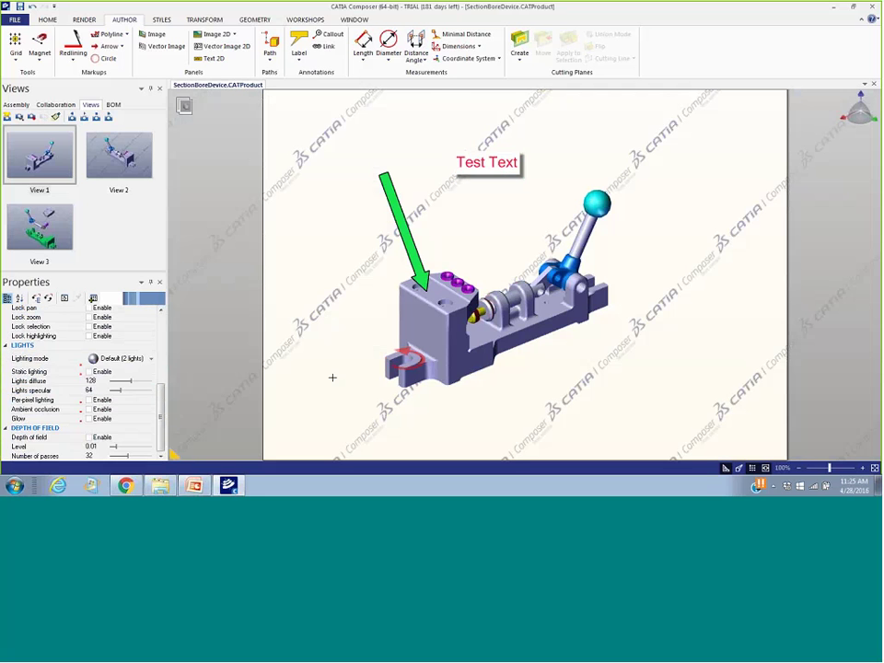
left_click(148, 420)
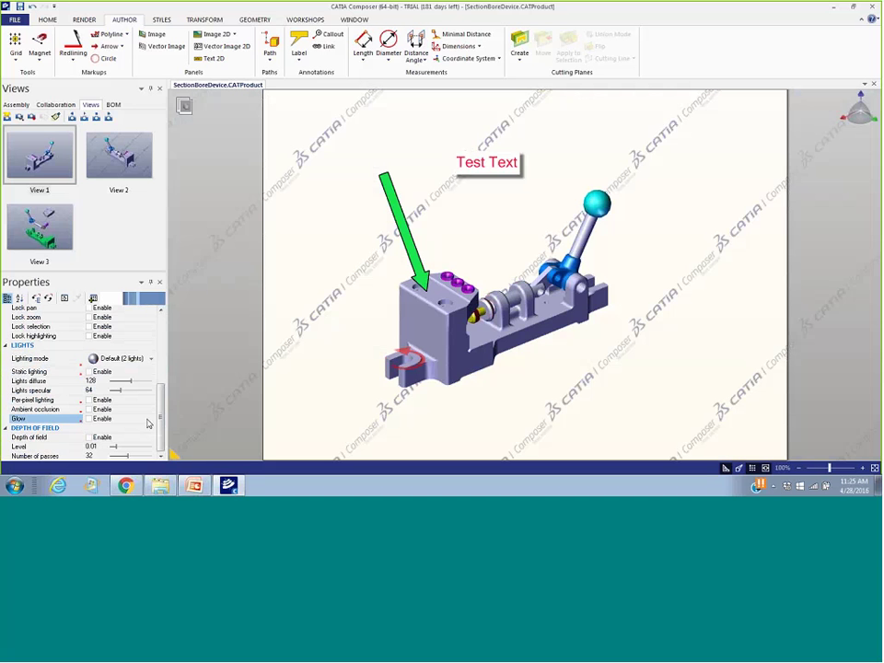
left_click_drag(161, 427, 173, 447)
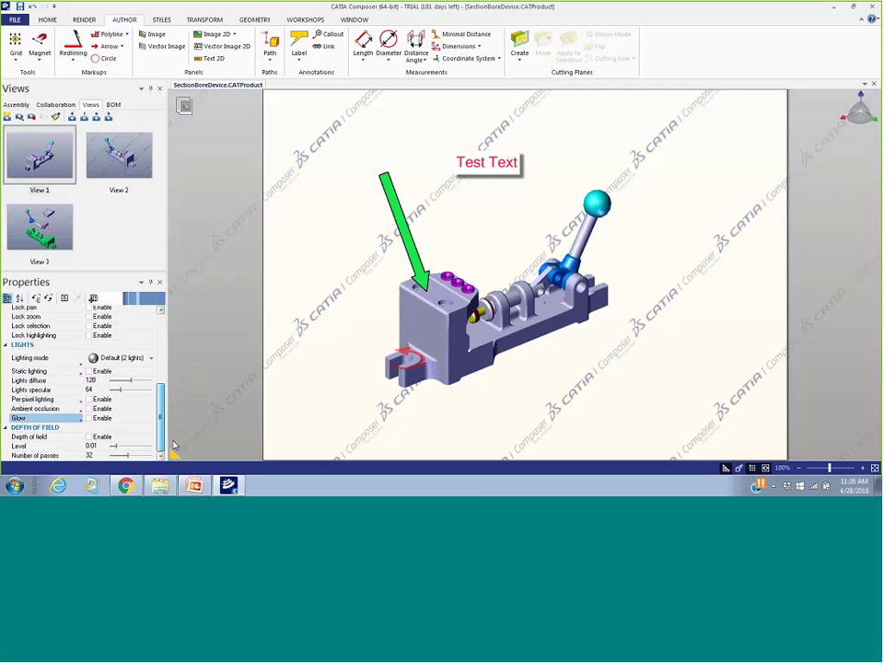
left_click(508, 164)
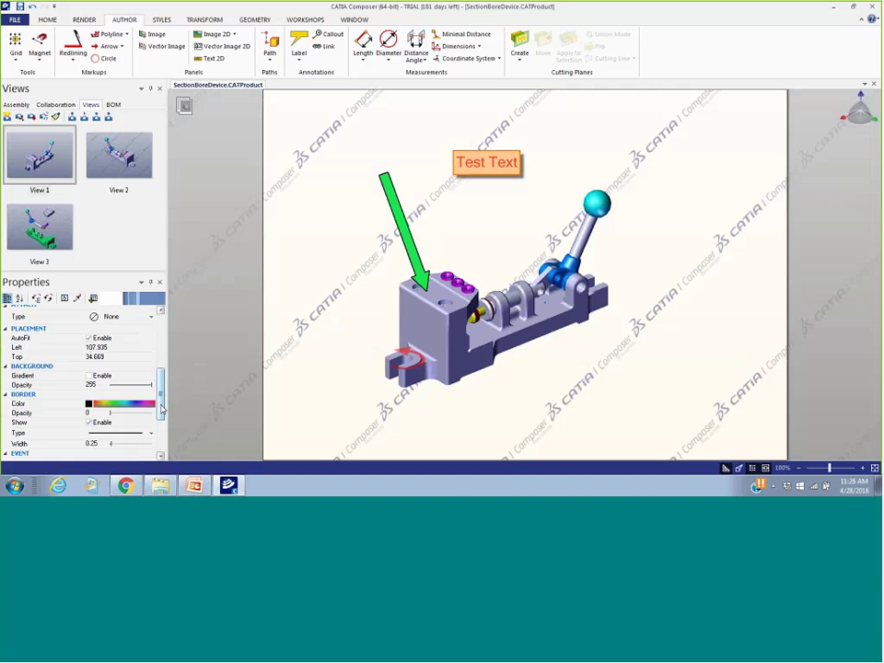
left_click_drag(161, 408, 163, 414)
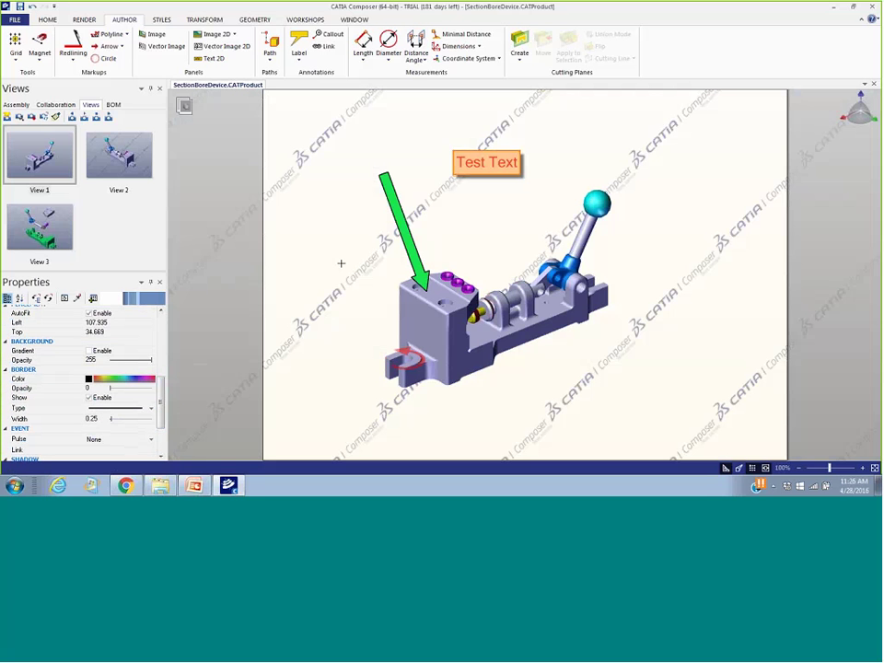
left_click(343, 235)
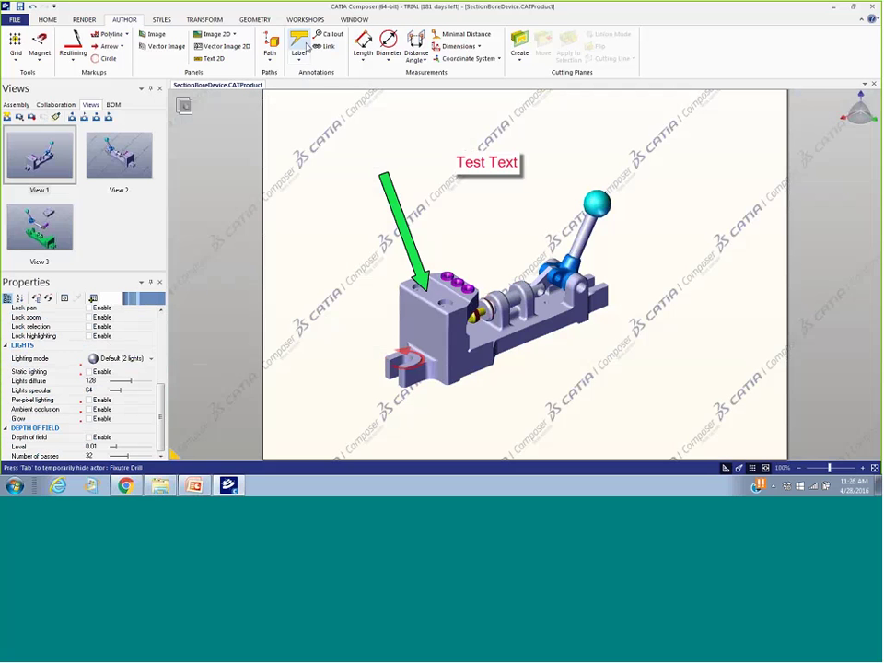
Attach labels to the Ball Lever, the Base and the Fixutre Drill, placing each in the empty space around the assembly
left_click(600, 204)
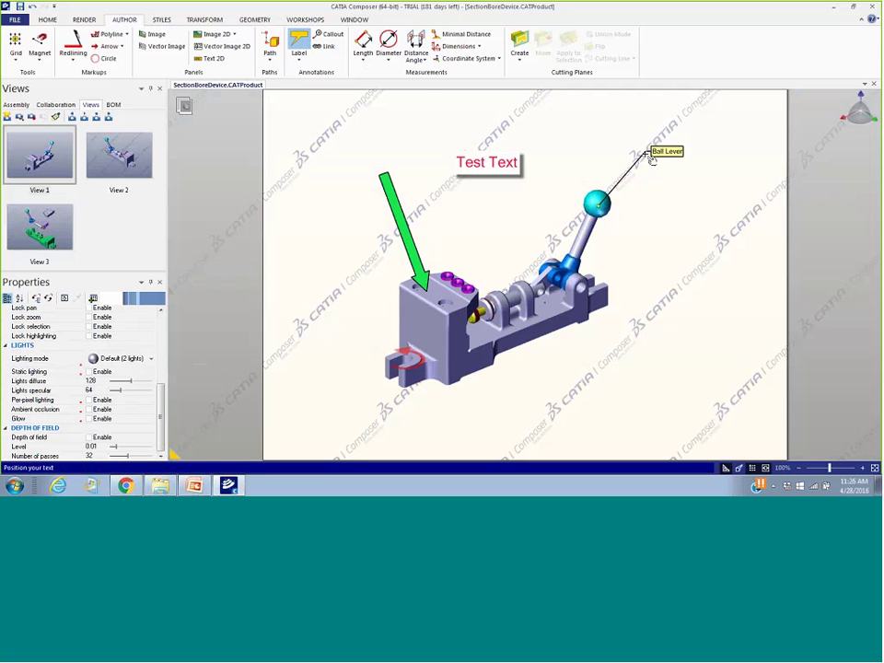
left_click(651, 159)
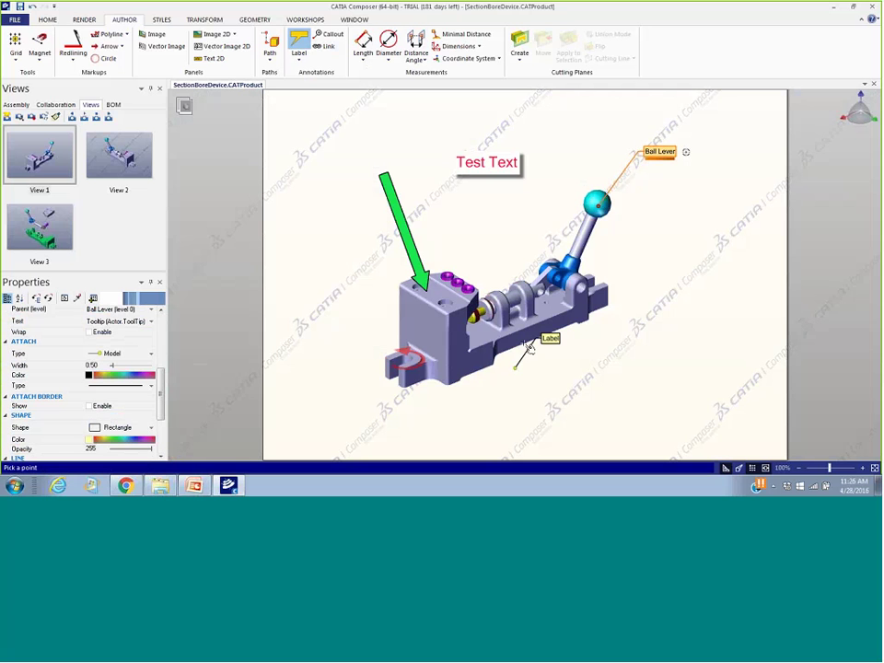
left_click(608, 409)
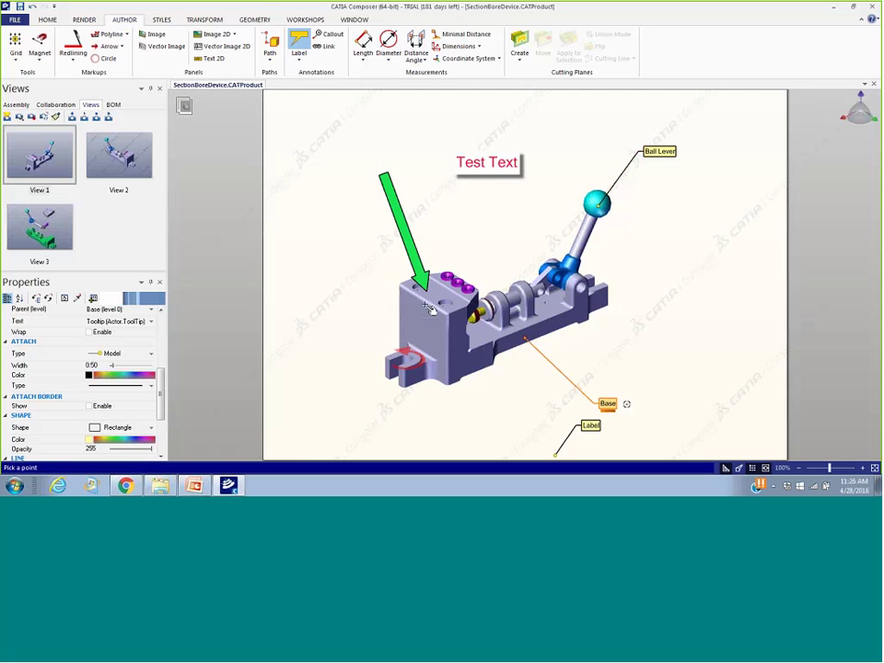
left_click(429, 300)
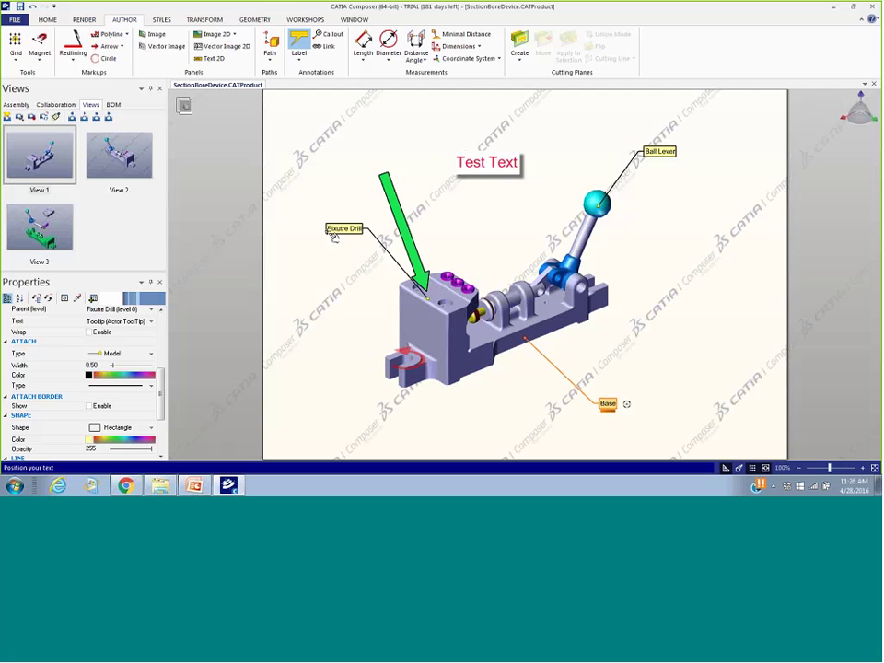
left_click(345, 229)
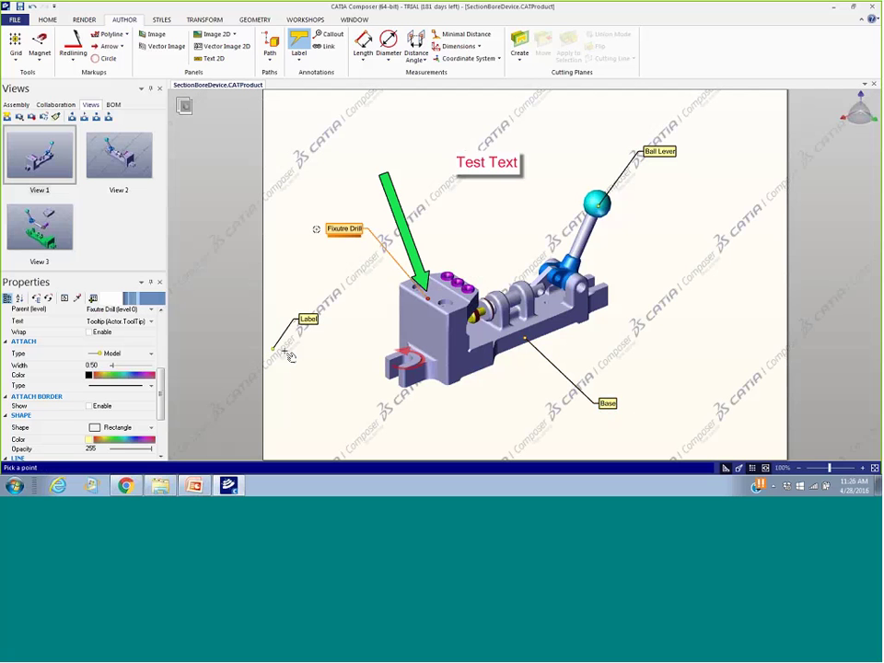
key("Escape")
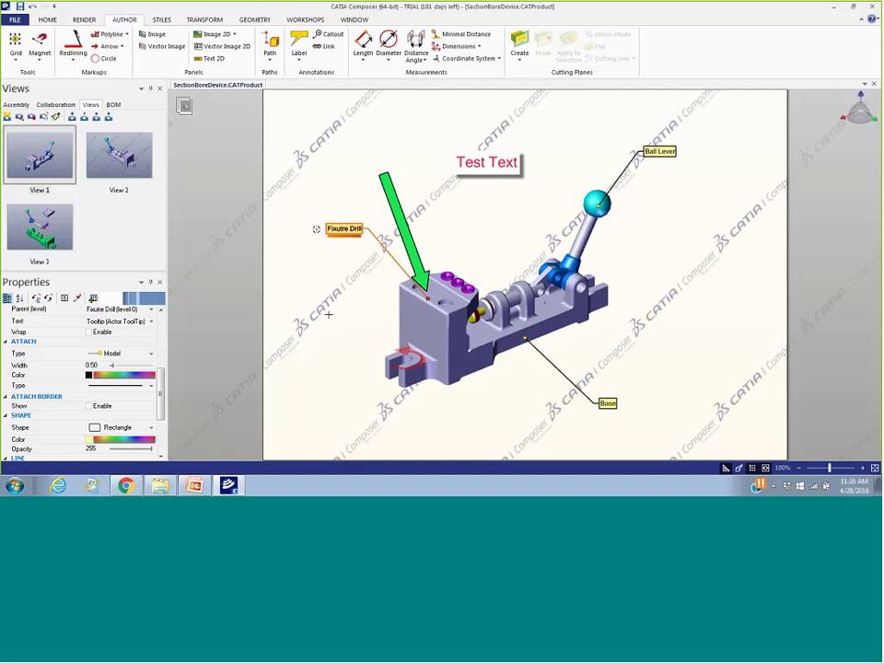
left_click(327, 311)
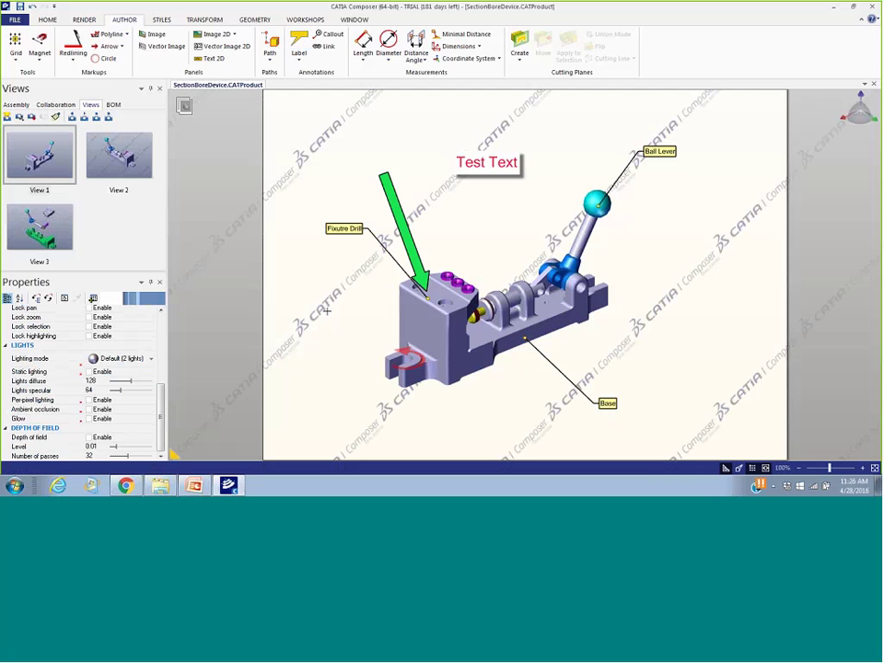
Add a callout to the rear end of the Base, set its text to 1234 and clear the selection
left_click(328, 37)
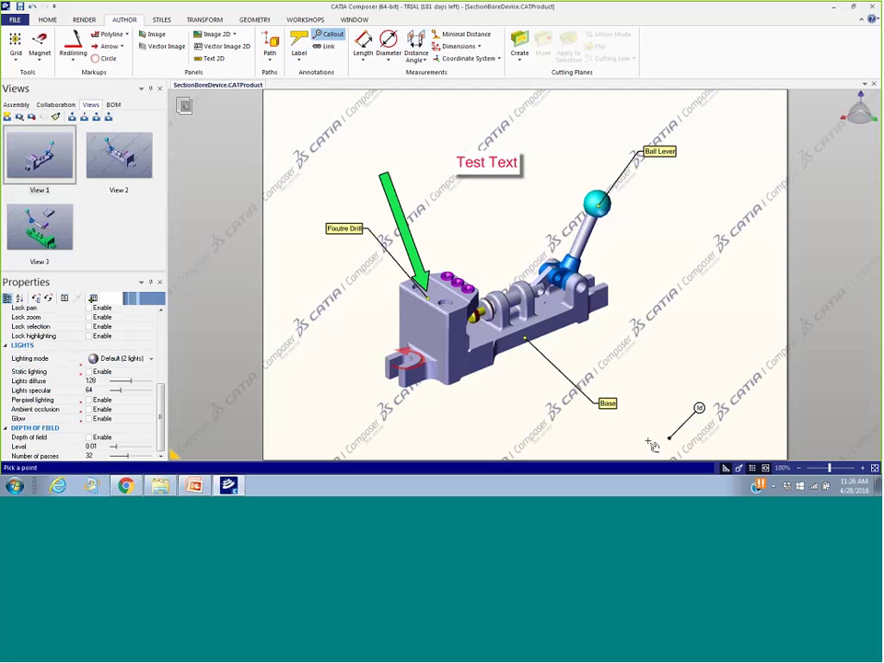
left_click(604, 297)
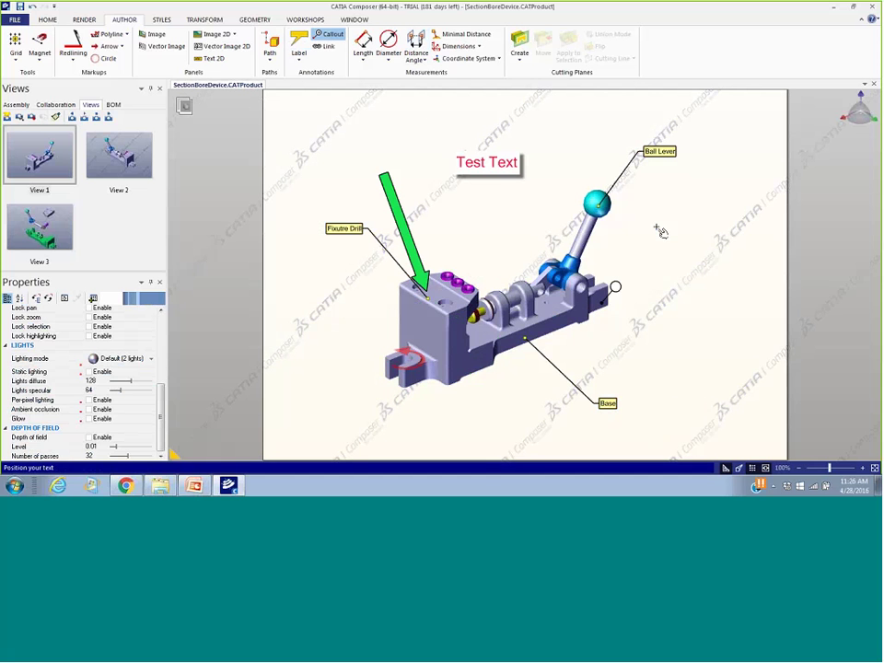
left_click(657, 227)
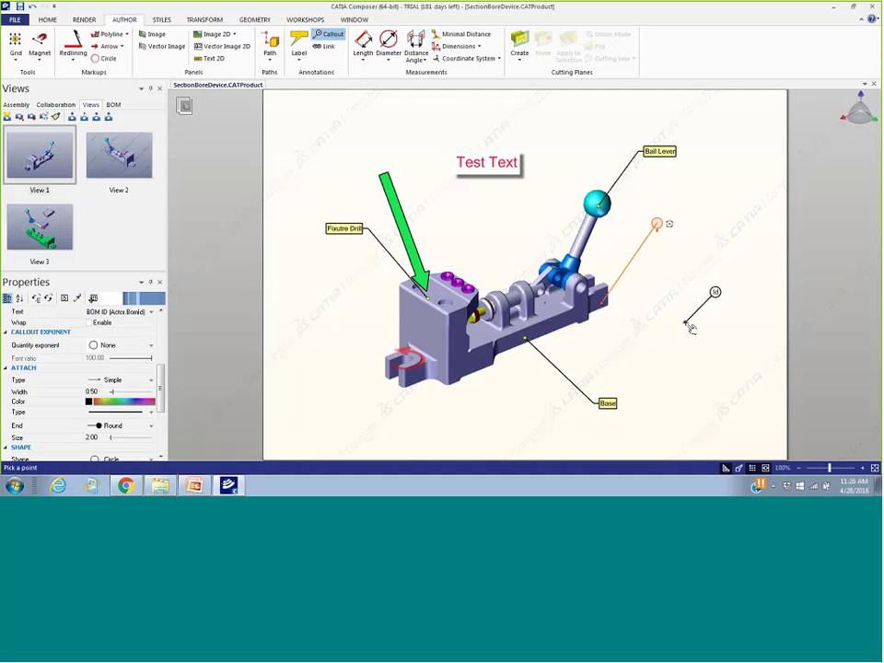
key("Escape")
left_click(664, 224)
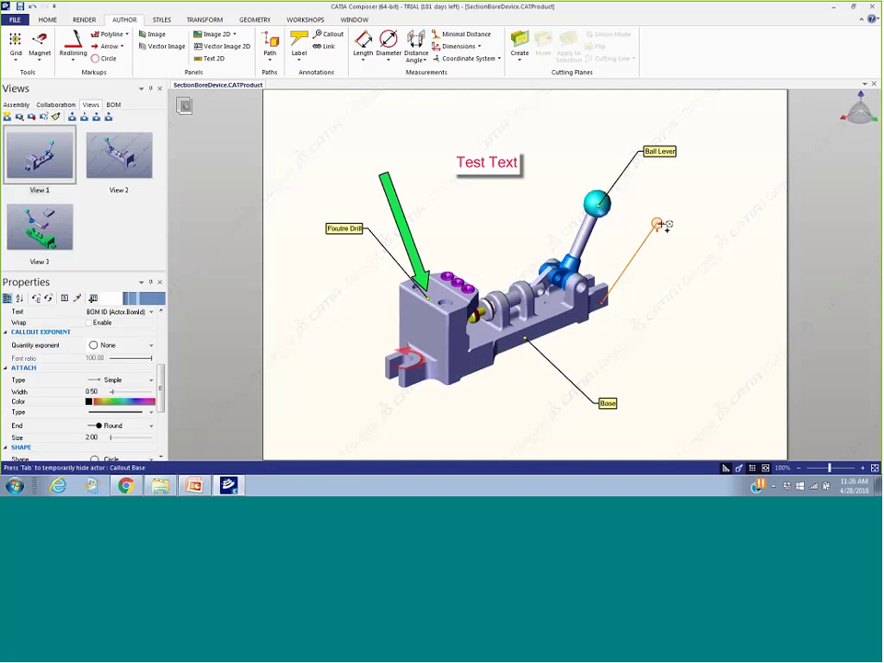
double_click(664, 223)
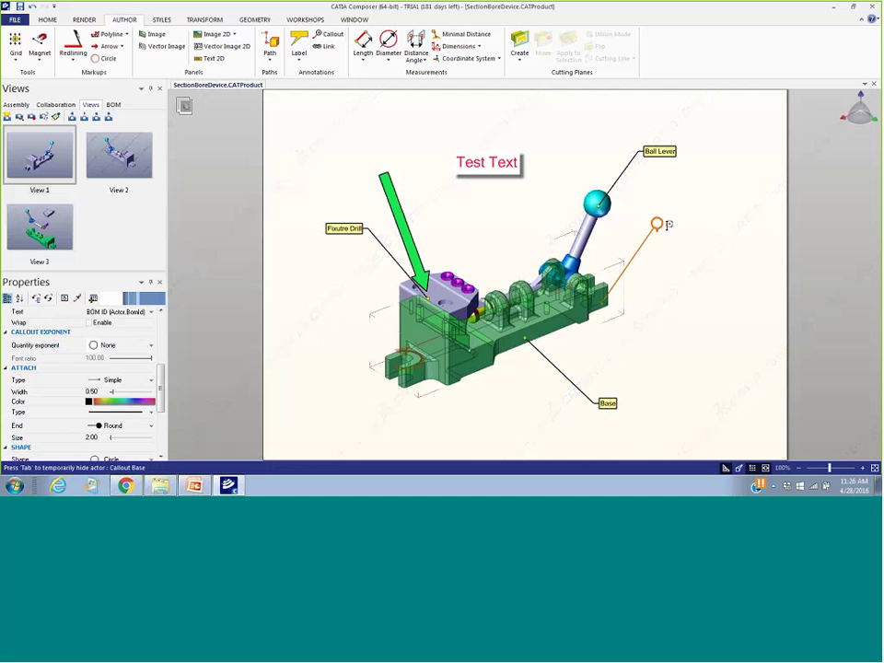
type("1234")
left_click(674, 306)
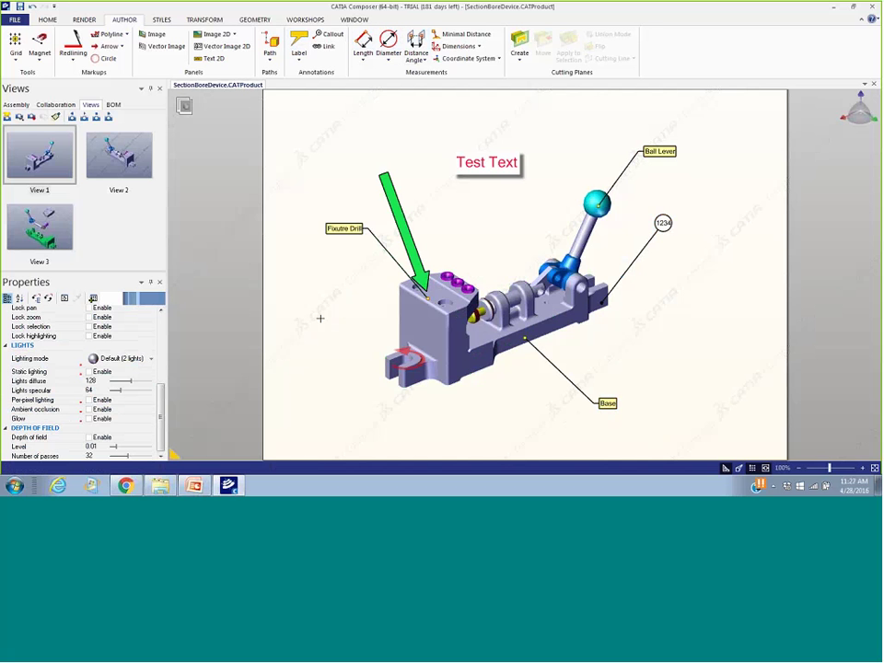
Add a diameter dimension to the hole in the Base's rear lug, placing its text in the empty space beside the part
scroll(610, 278, "down", 2)
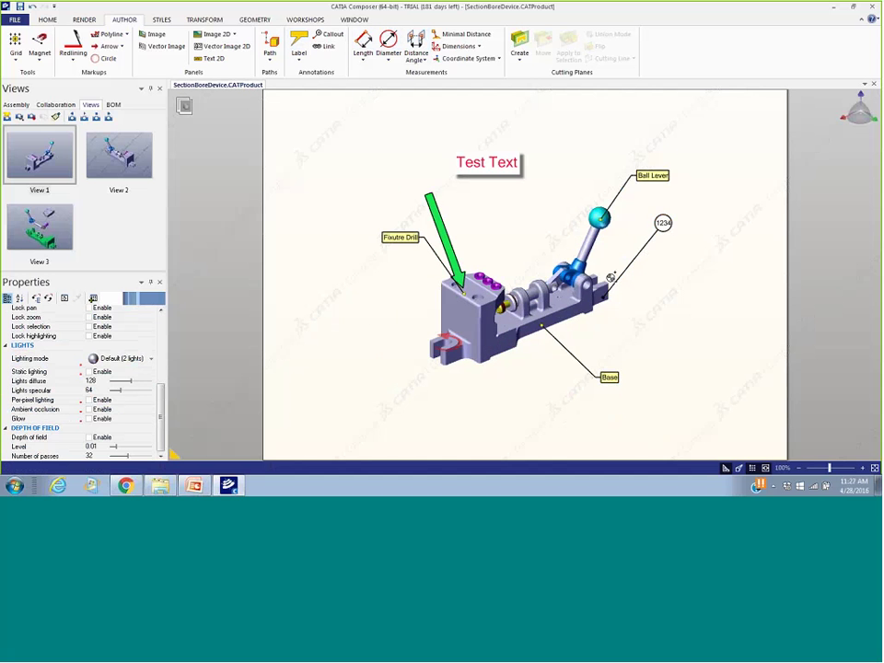
scroll(614, 273, "up", 4)
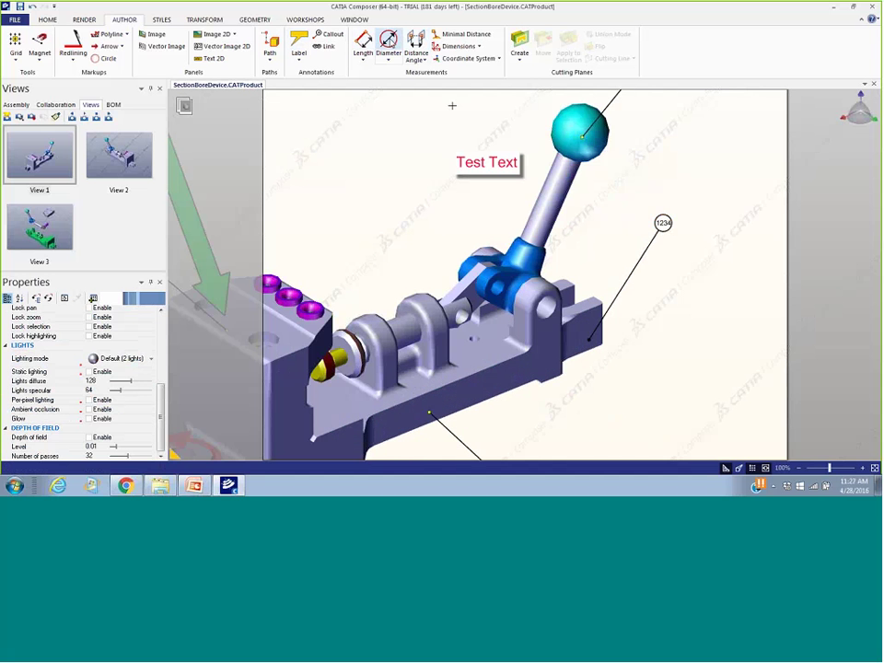
left_click(388, 39)
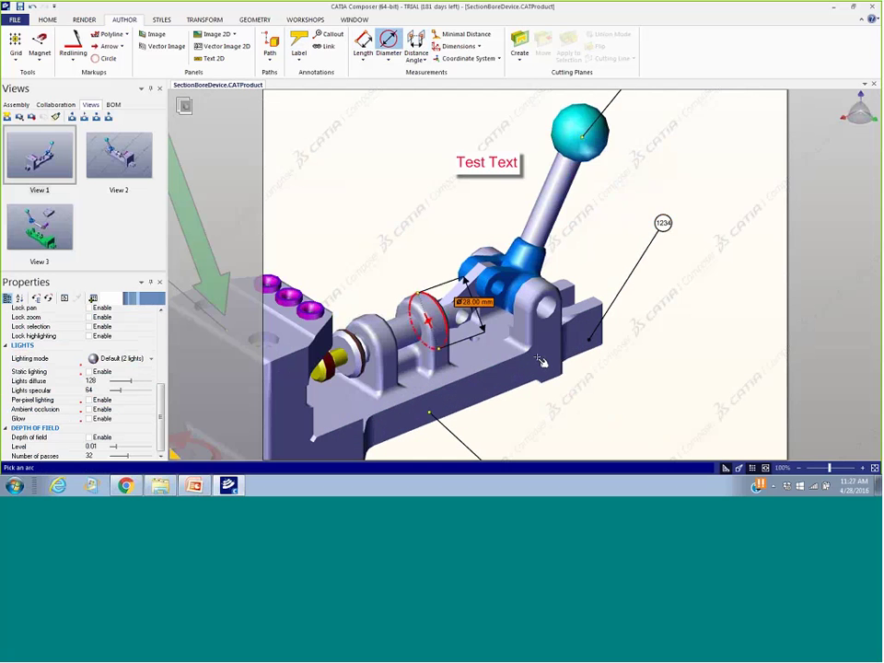
left_click(547, 311)
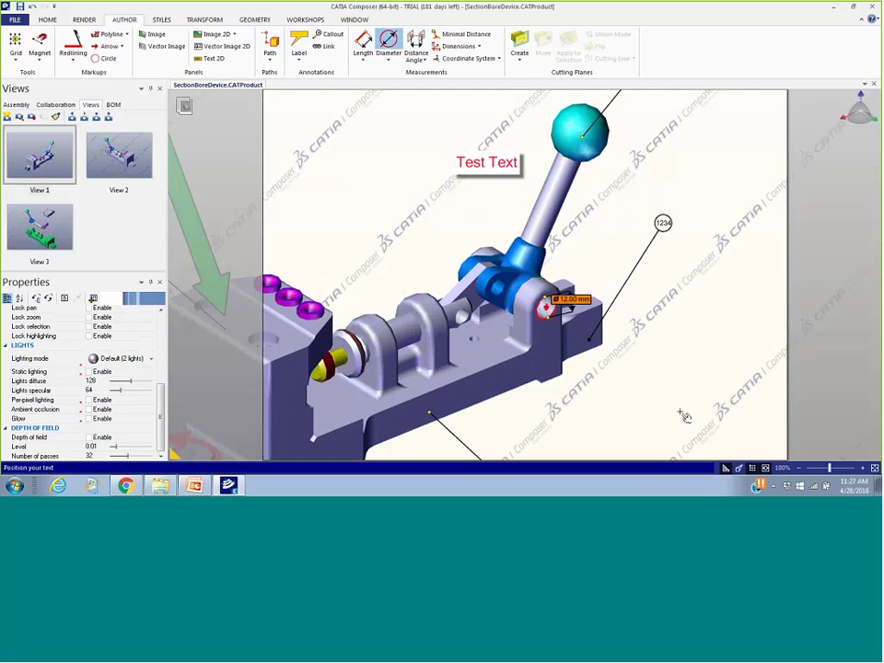
left_click(663, 387)
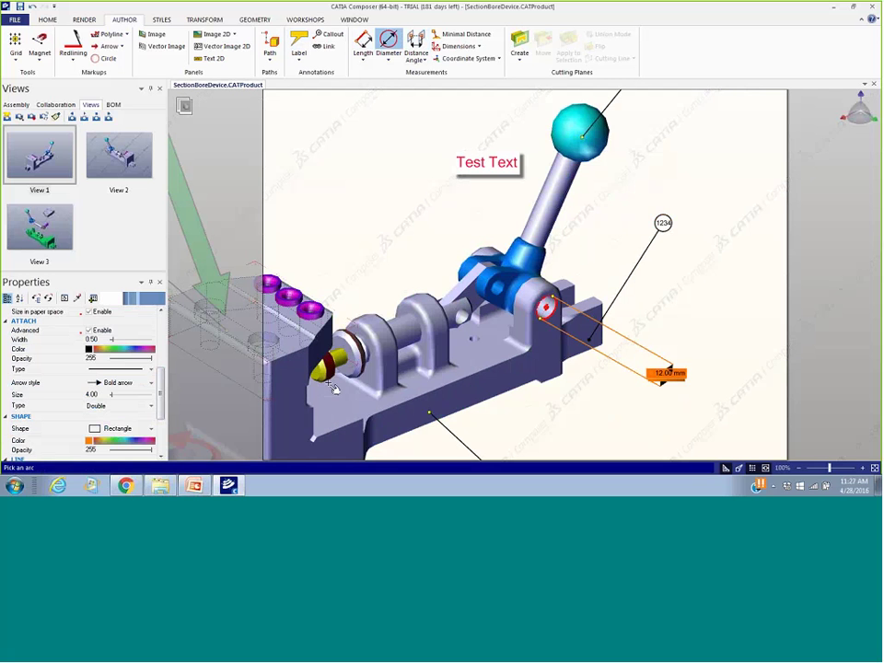
Set the hole diameter dimension's attach type to Simple, move its text closer to the Base and clear the selection
mouse_move(162, 393)
left_mouse_down()
mouse_move(167, 419)
mouse_move(158, 394)
left_mouse_up()
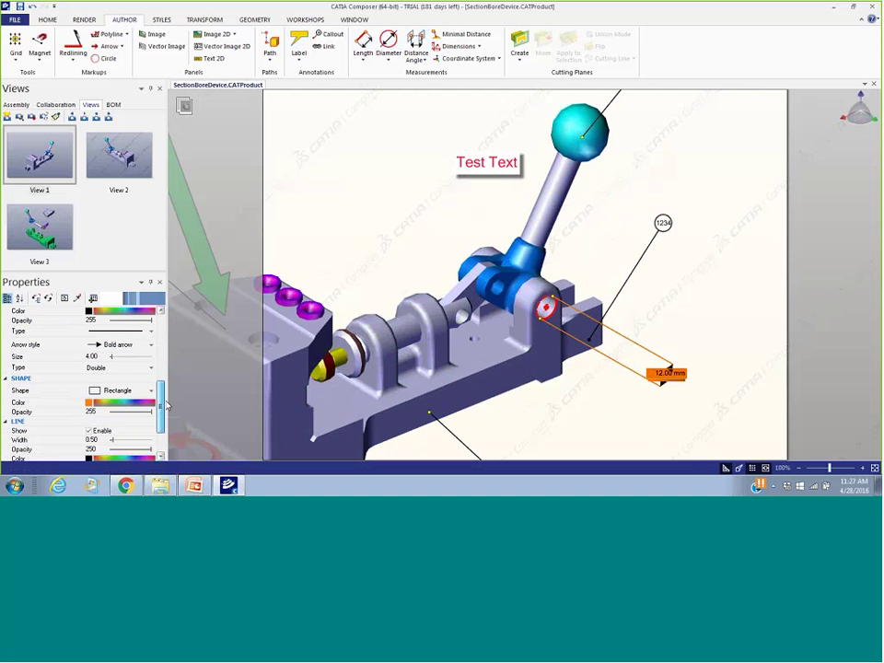
left_click(123, 370)
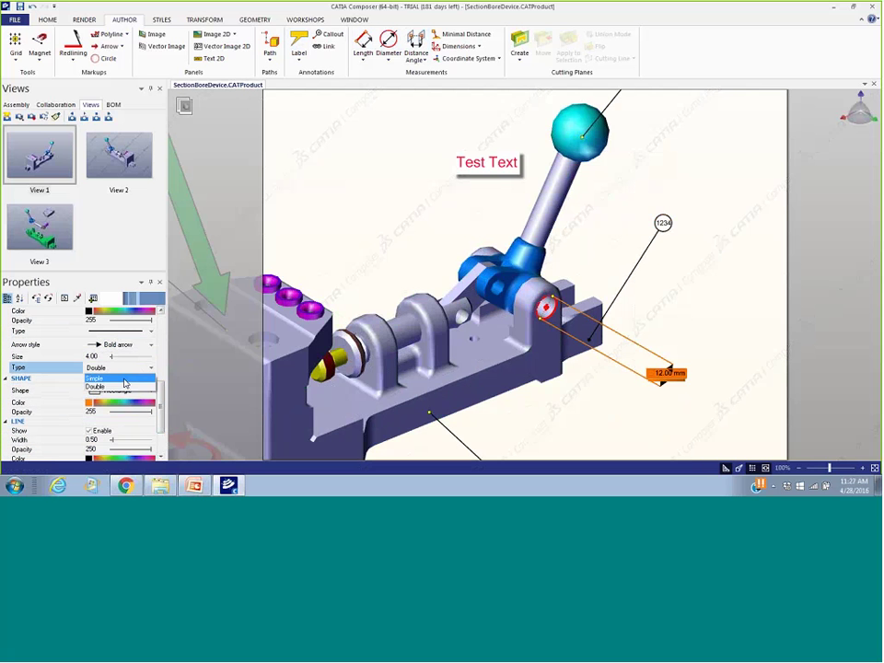
left_click(124, 379)
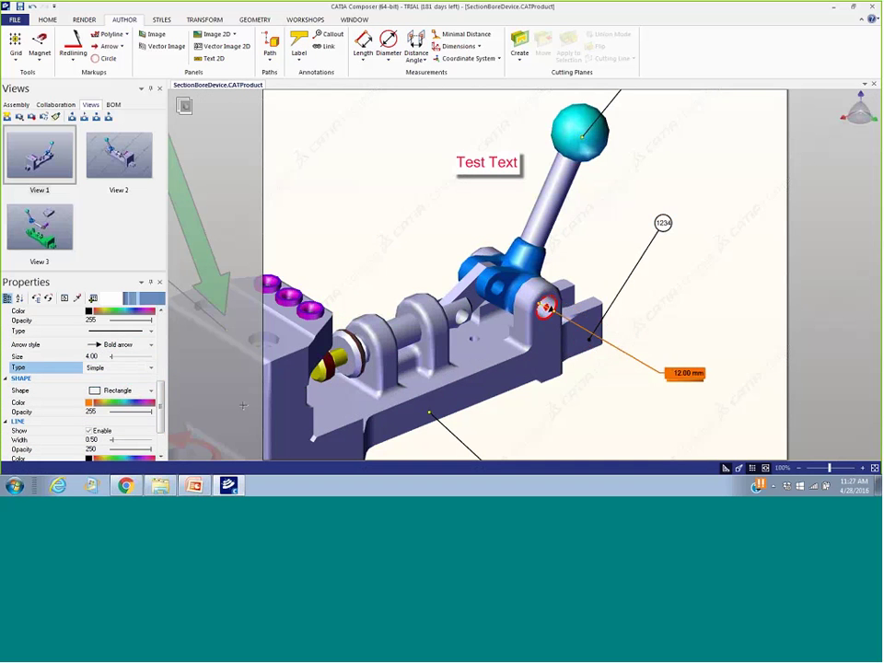
left_click_drag(682, 372, 631, 394)
left_click(663, 428)
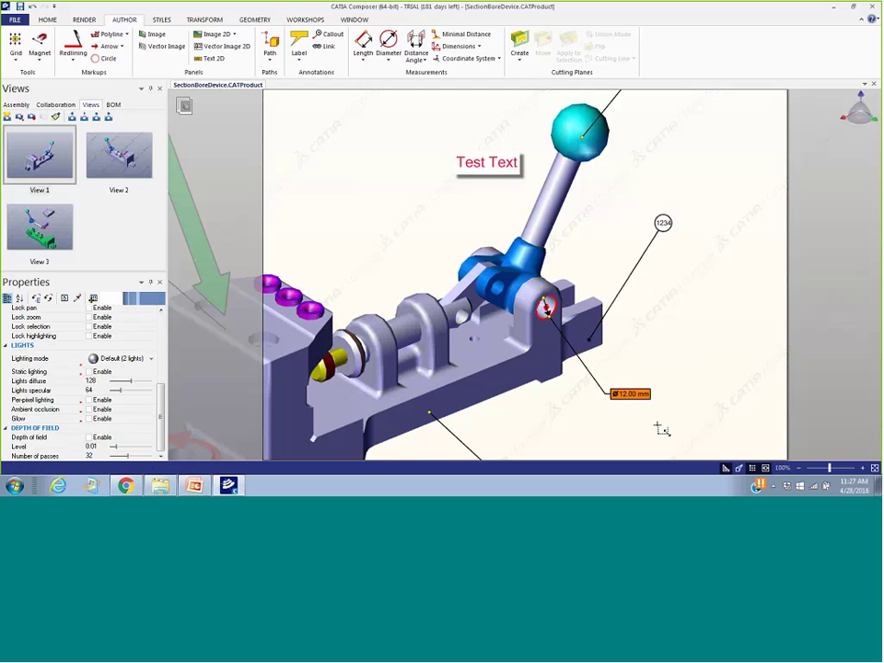
Add a length dimension to the short bottom edge of the Base beside the drill block, placing its text below the assembly
scroll(524, 358, "up", 3)
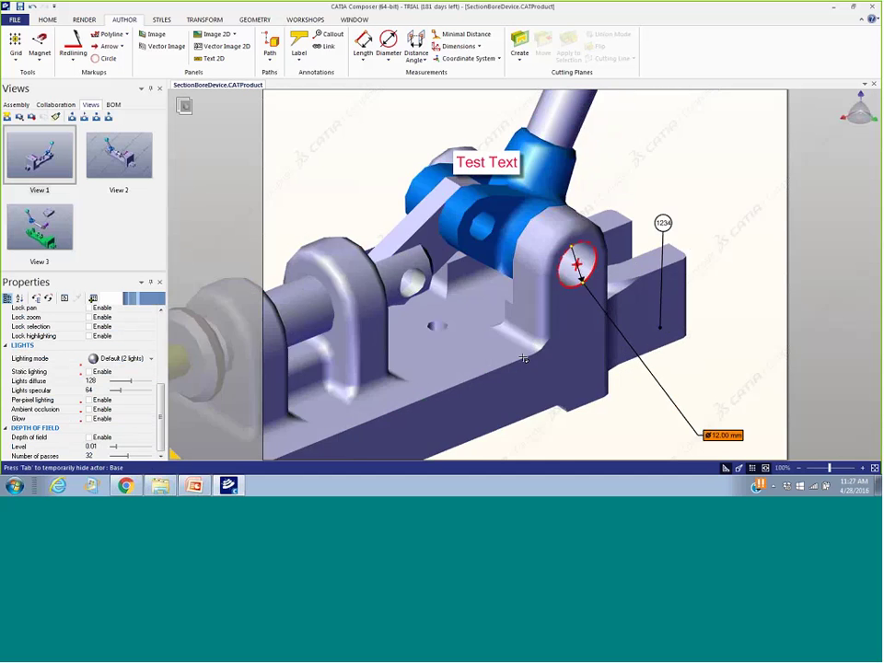
scroll(529, 358, "down", 4)
scroll(535, 359, "down", 3)
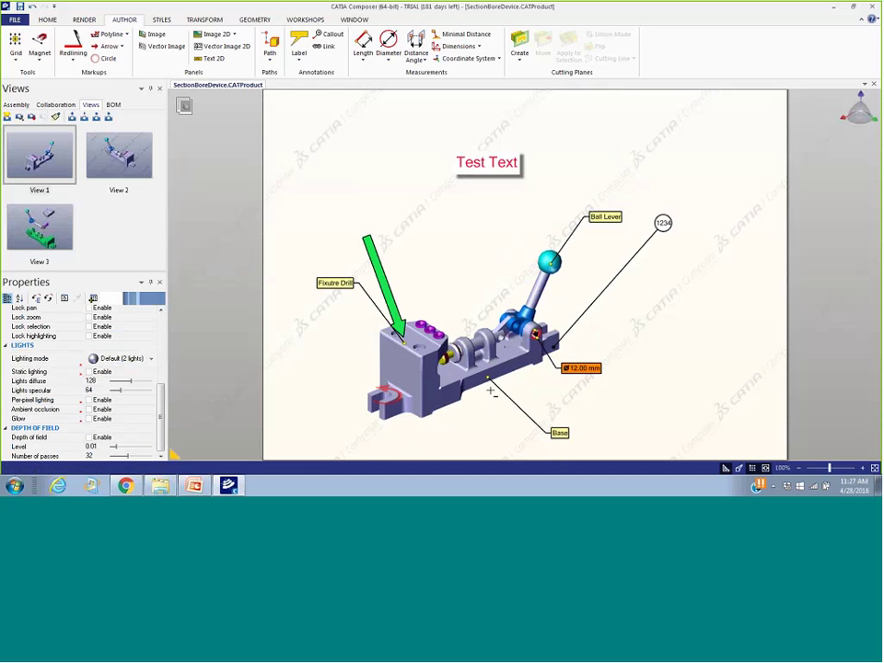
middle_click_drag(491, 392, 524, 325)
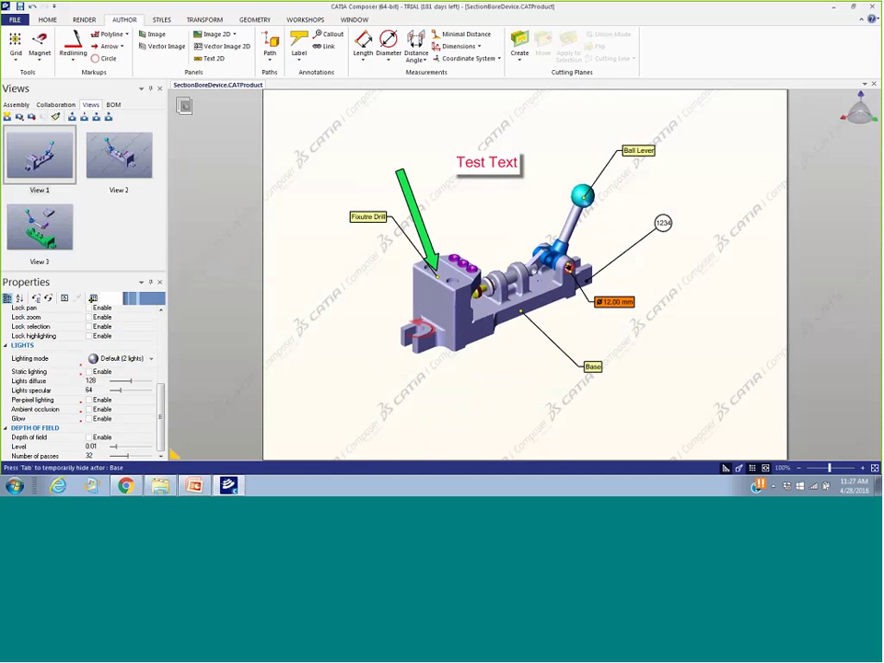
left_click(359, 53)
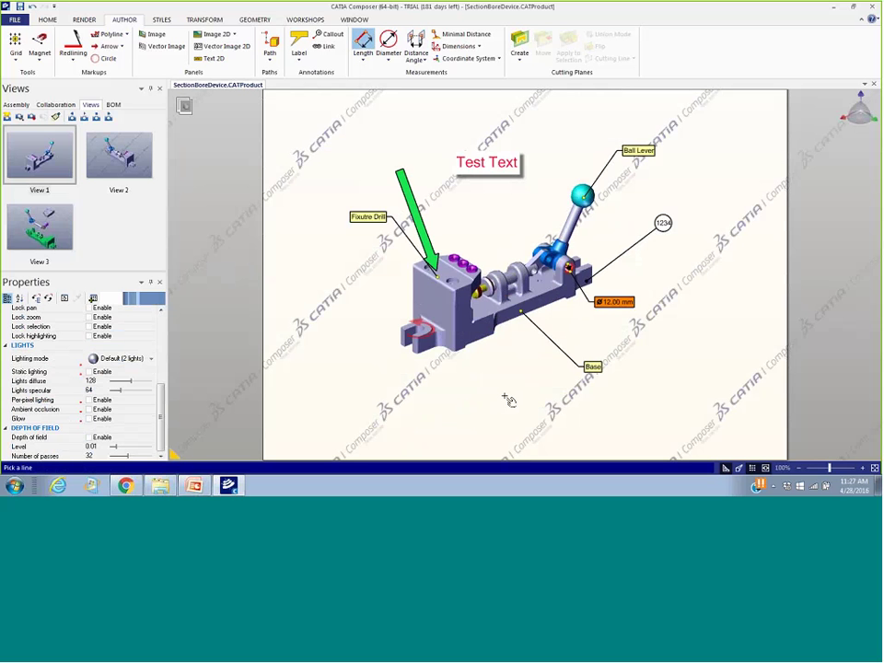
left_click(484, 351)
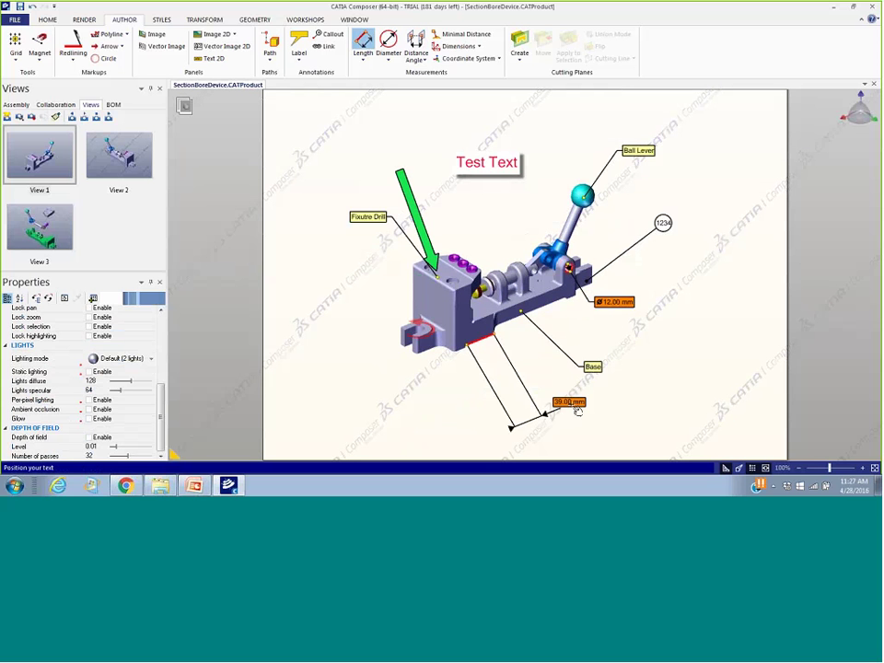
left_click(576, 408)
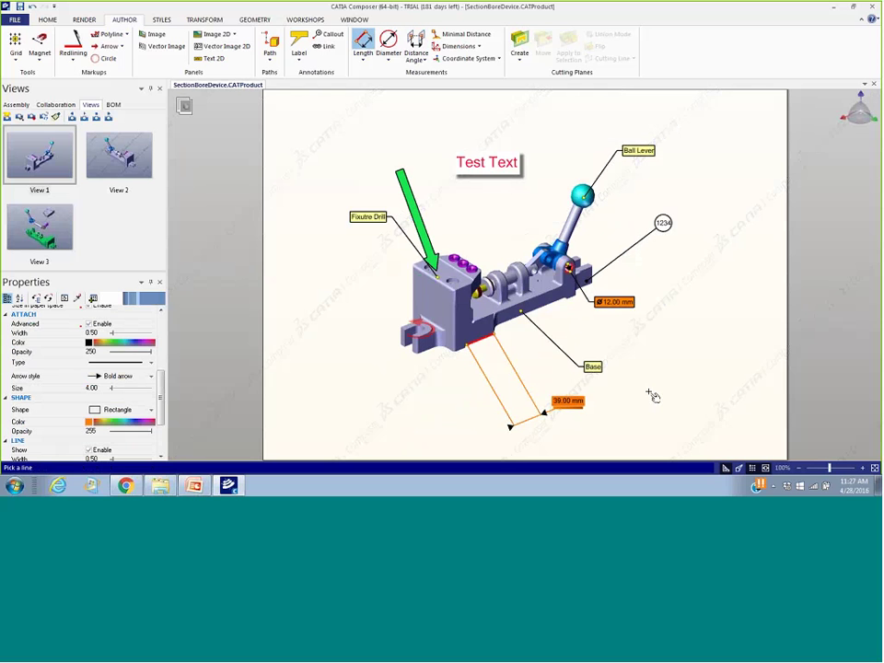
Save the annotated scene as a new view while switching to View 2, and recall View 1 and View 4
double_click(118, 169)
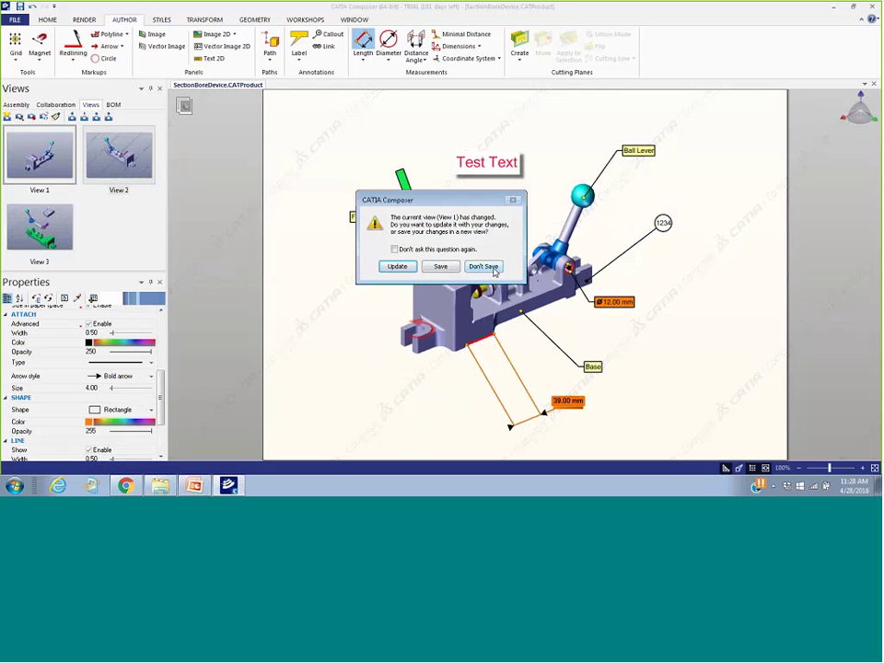
left_click(441, 267)
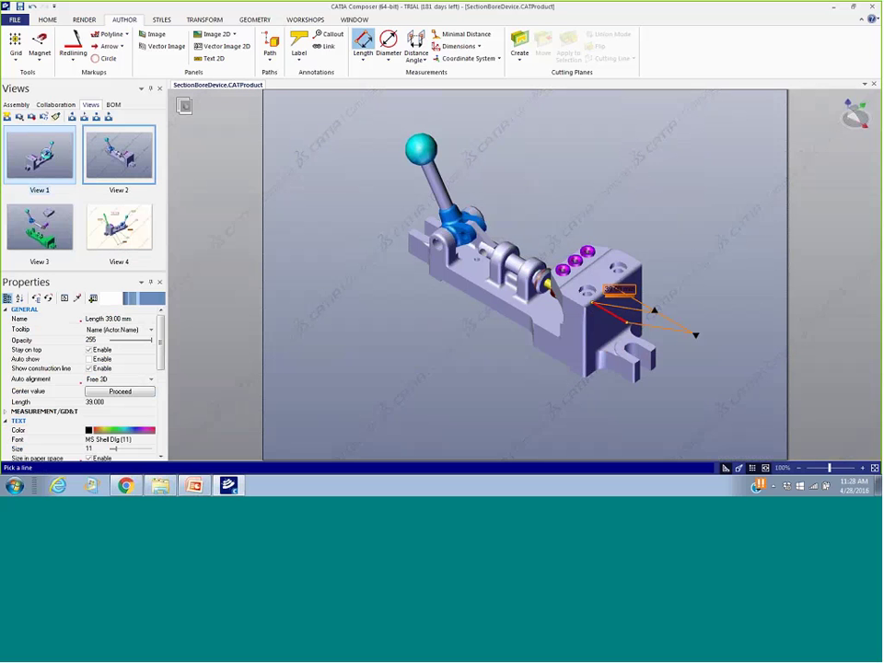
left_click(38, 152)
left_click(121, 228)
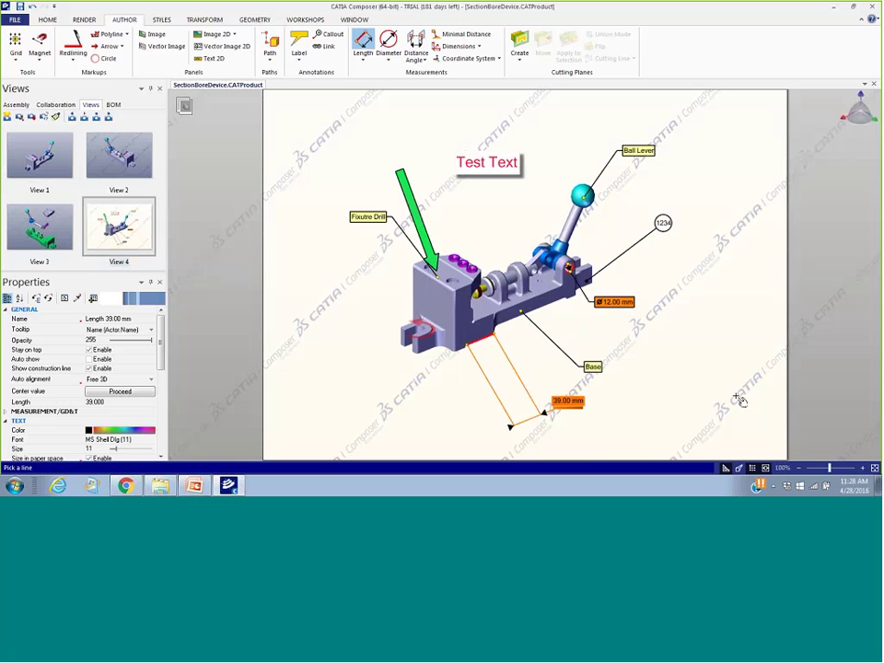
In View 2, create a lengthwise cutting plane on the Y- axis, offset it about 25 to section the ball lever, and deselect it
left_click(138, 163)
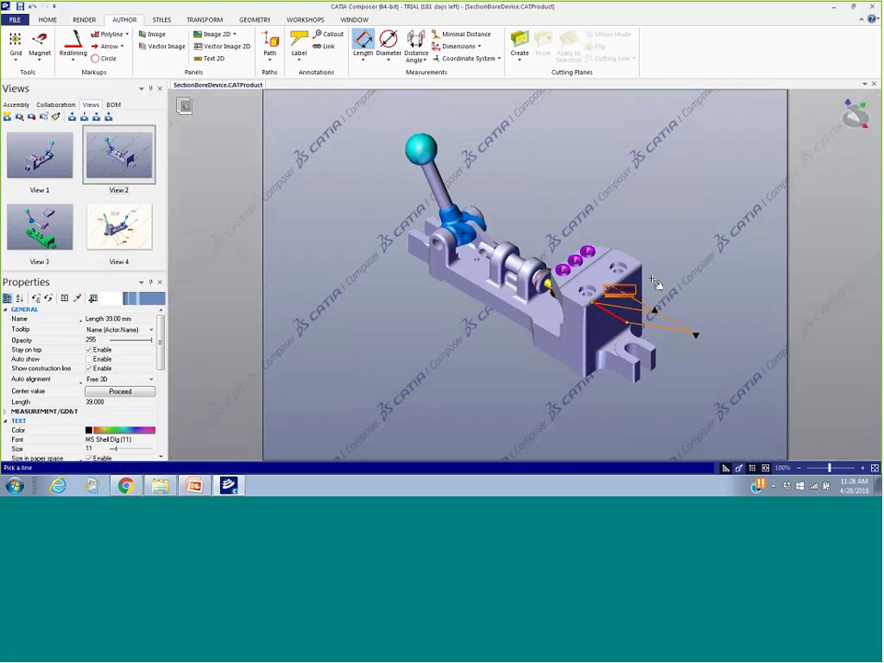
left_click(522, 44)
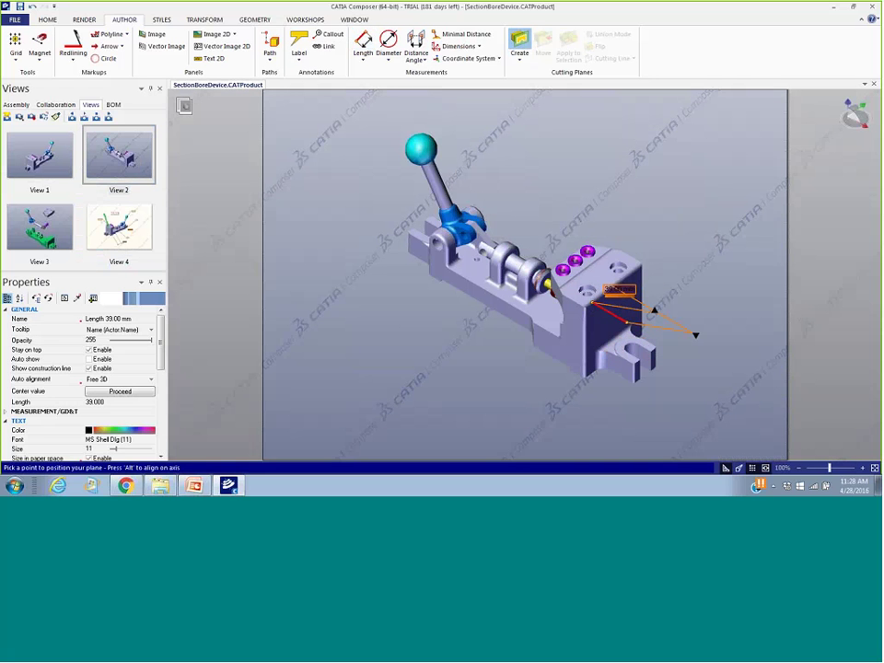
left_click(506, 317)
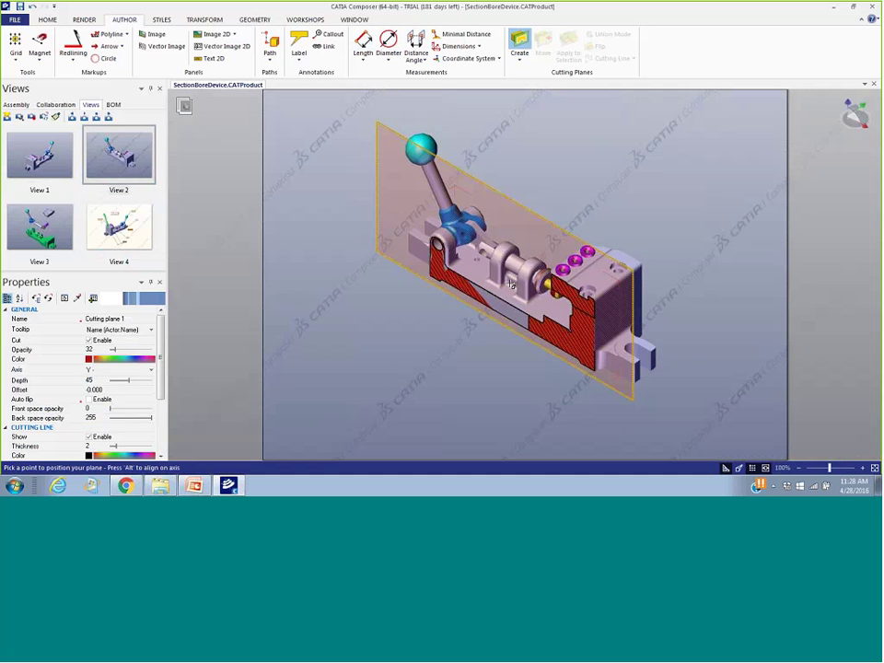
left_click_drag(538, 233, 543, 229)
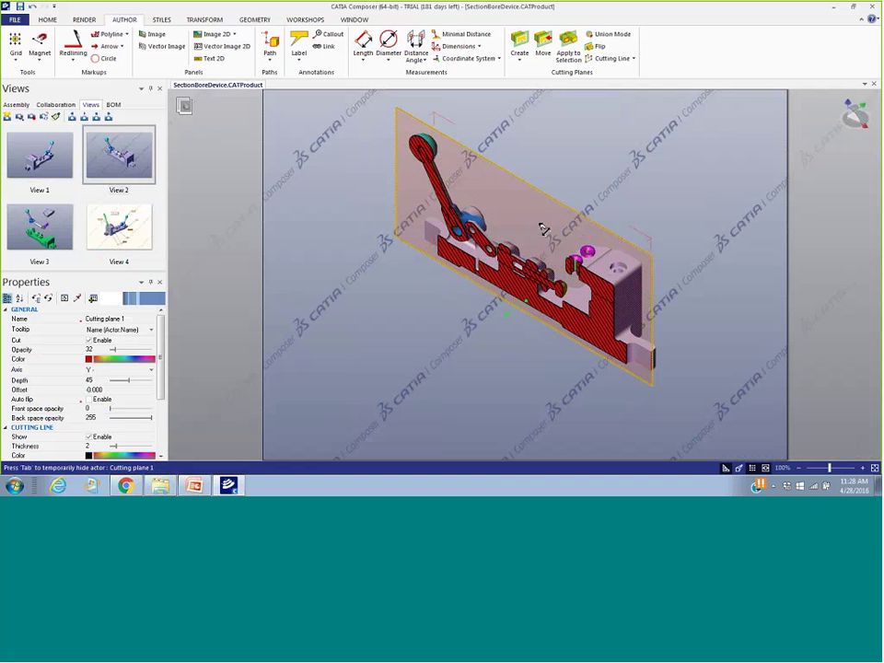
left_click(398, 350)
left_click(588, 266)
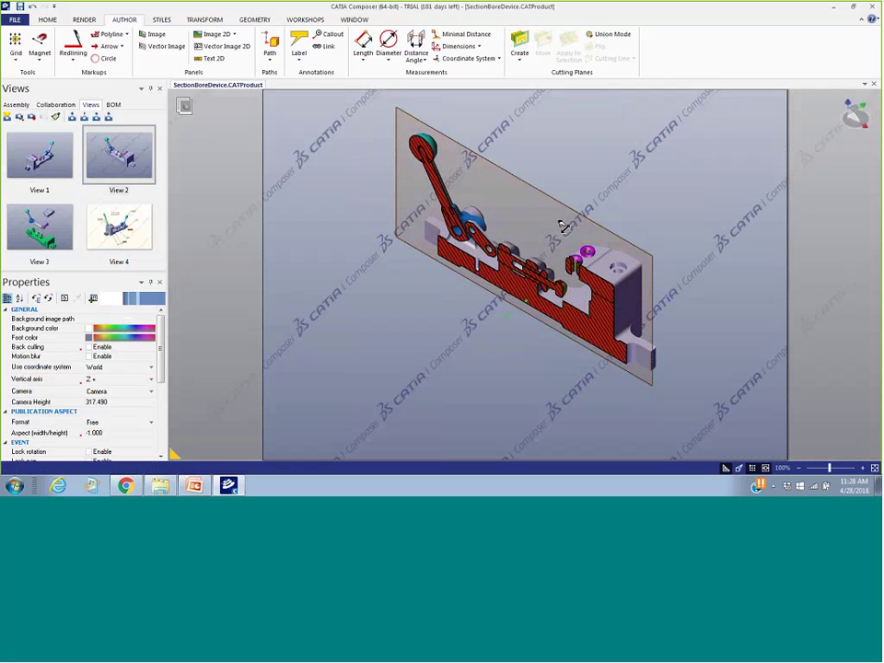
Select the cutting plane and look through its general, cutting line and capping properties
left_click(566, 225)
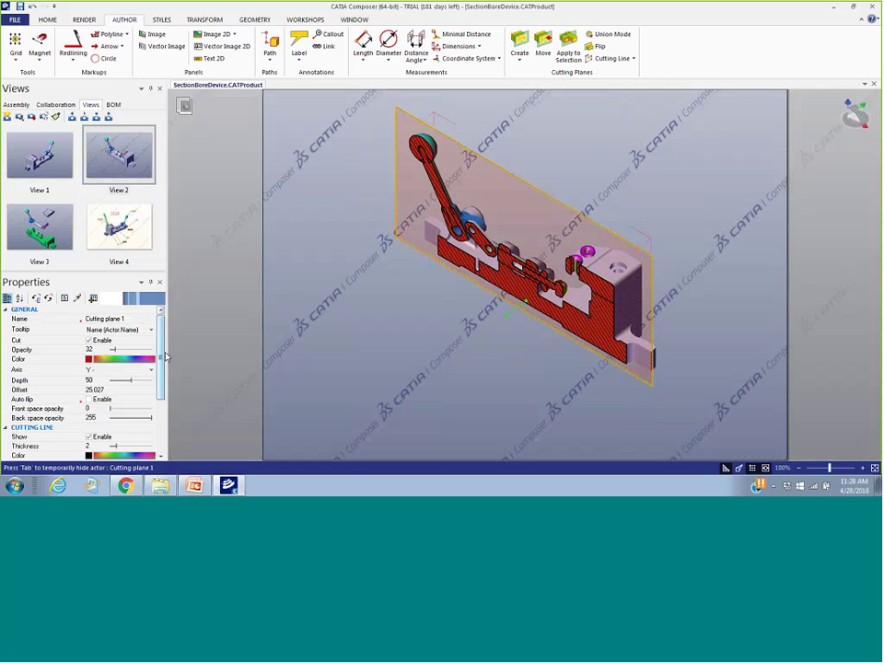
scroll(161, 365, "down", 3)
scroll(161, 366, "down", 3)
scroll(161, 369, "up", 3)
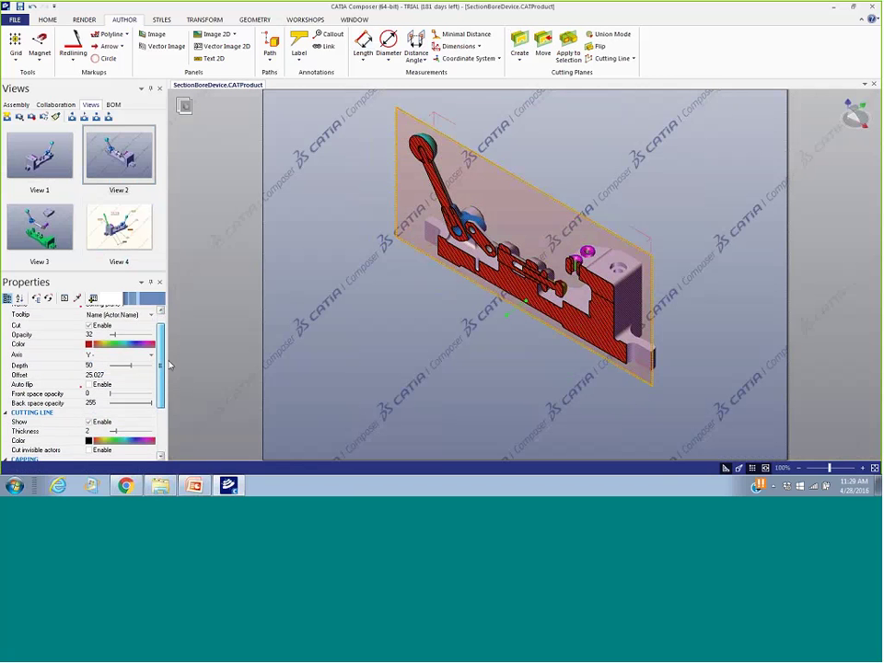
Enable Keep actor color for the cutting plane's capping so each sectioned part uses its own color
scroll(162, 373, "down", 1)
scroll(164, 377, "down", 2)
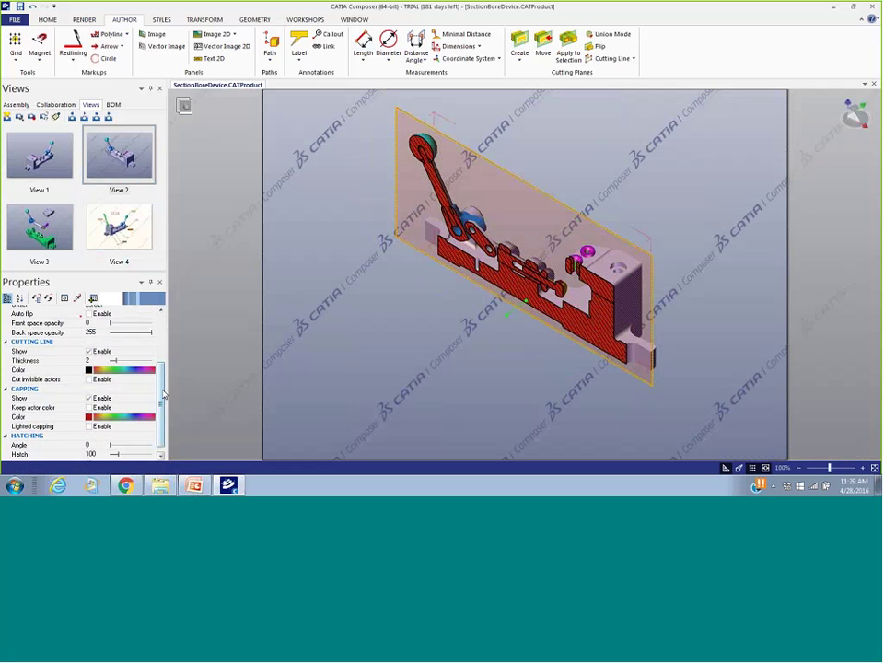
scroll(163, 395, "down", 1)
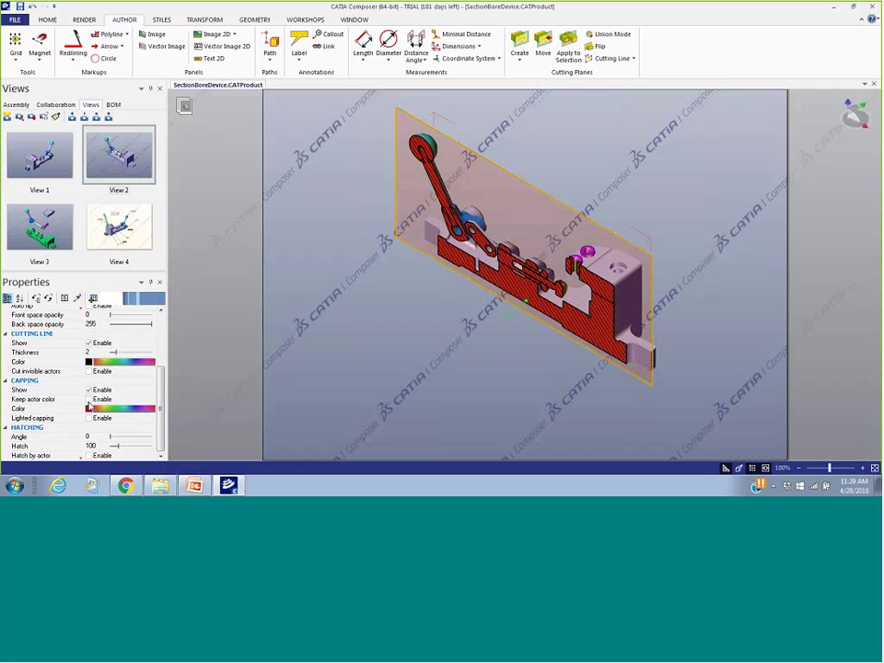
left_click(88, 399)
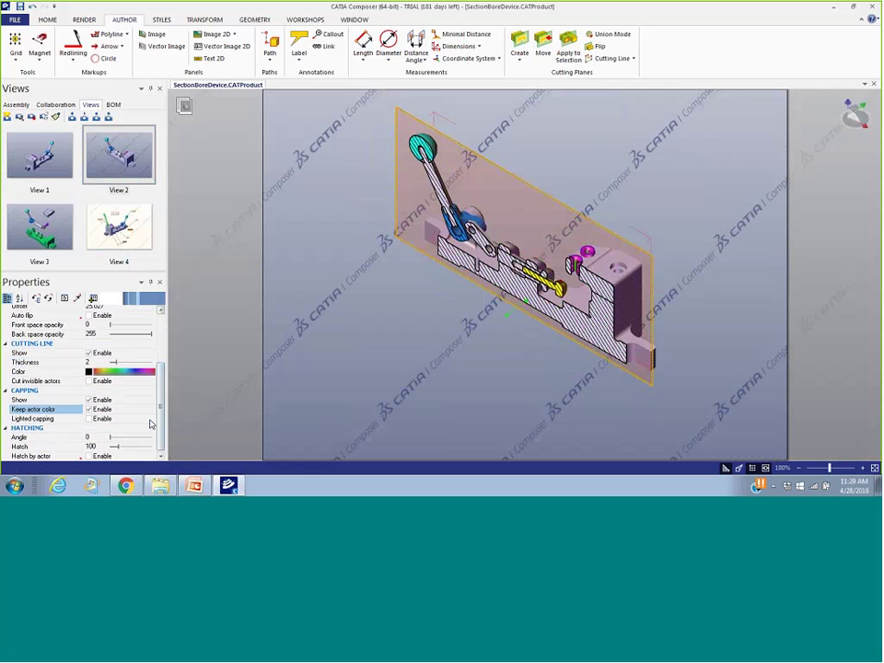
Adjust the cutting plane's opacity, deselect the plane, and update View 2 with the current section display
left_click_drag(161, 412, 195, 375)
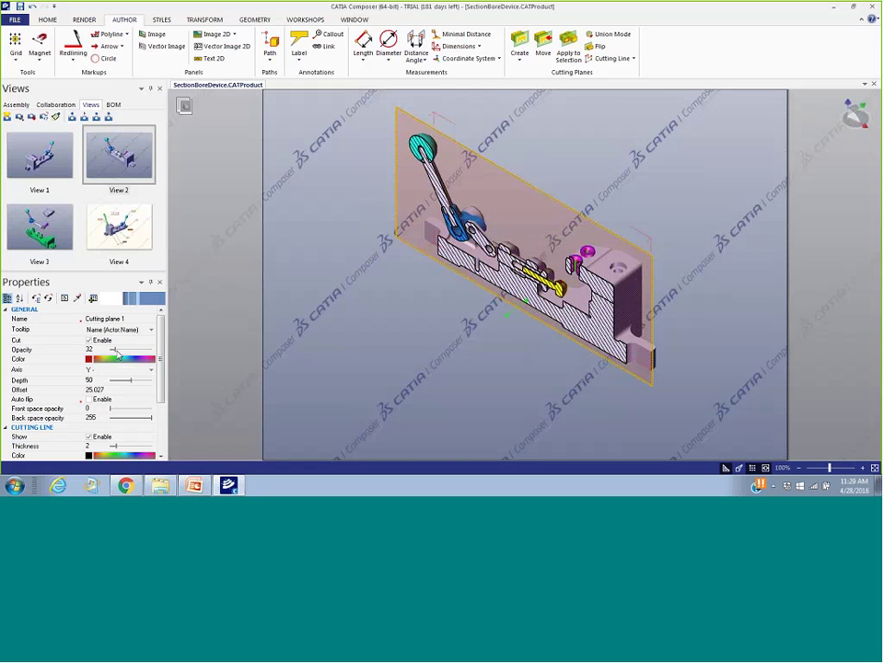
left_click_drag(114, 350, 114, 350)
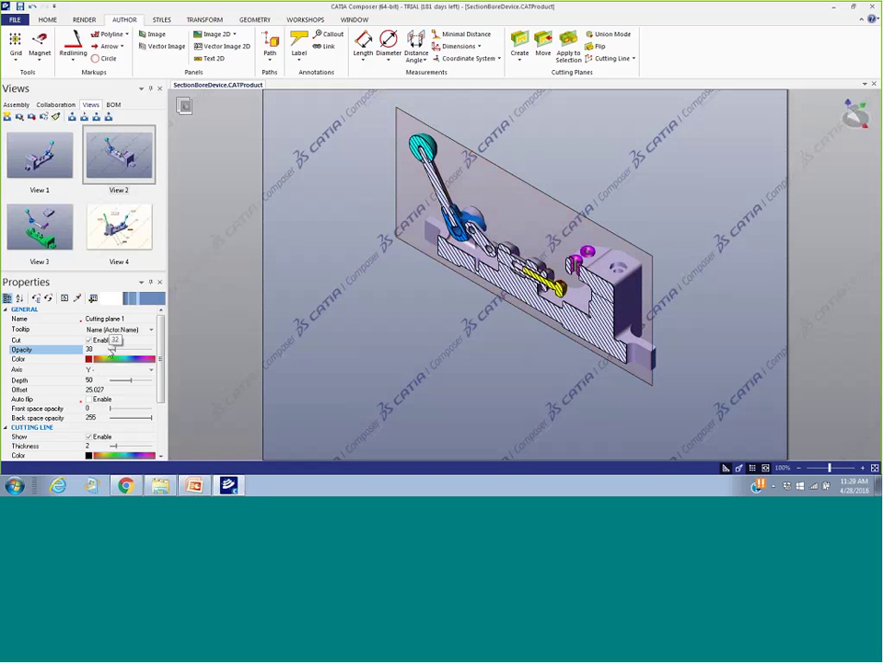
left_click(330, 368)
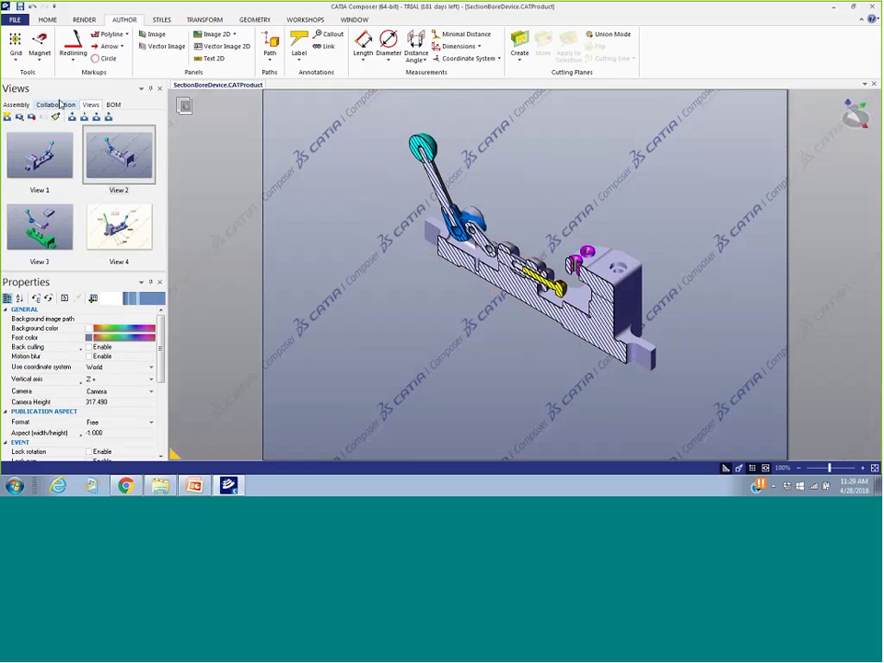
left_click(32, 121)
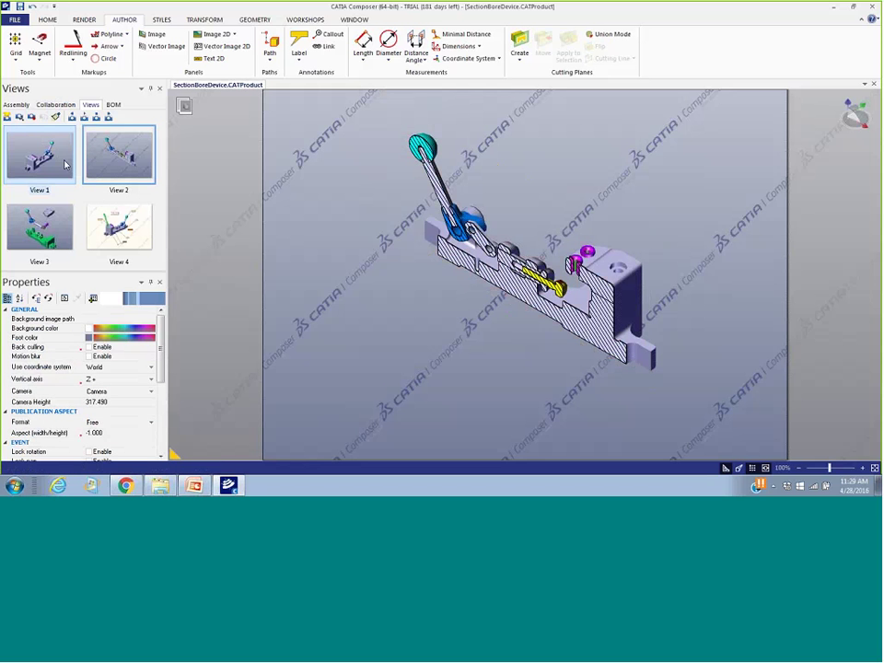
Play back the saved views from View 1 through View 4 and return to View 1
left_click(66, 165)
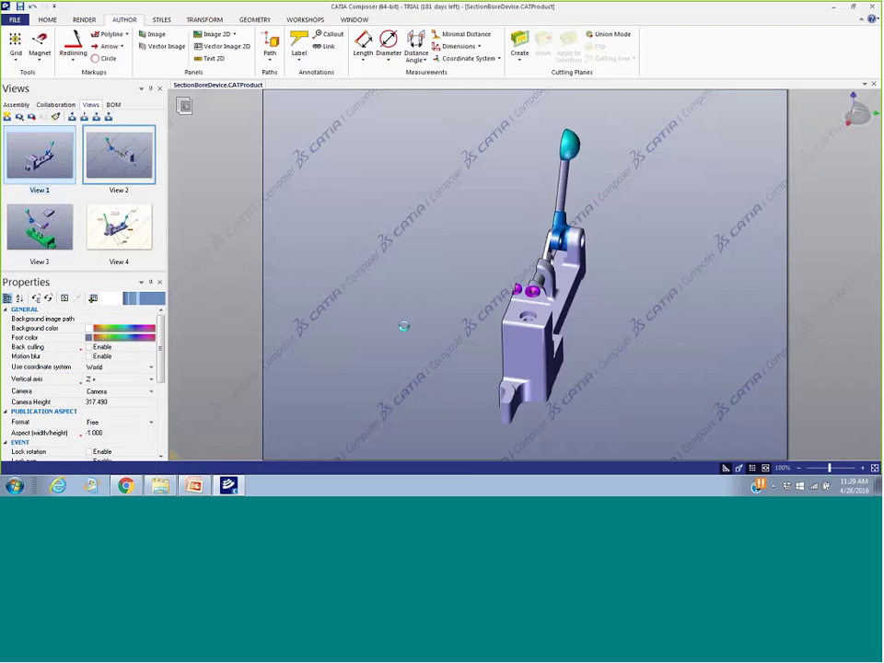
left_click(132, 162)
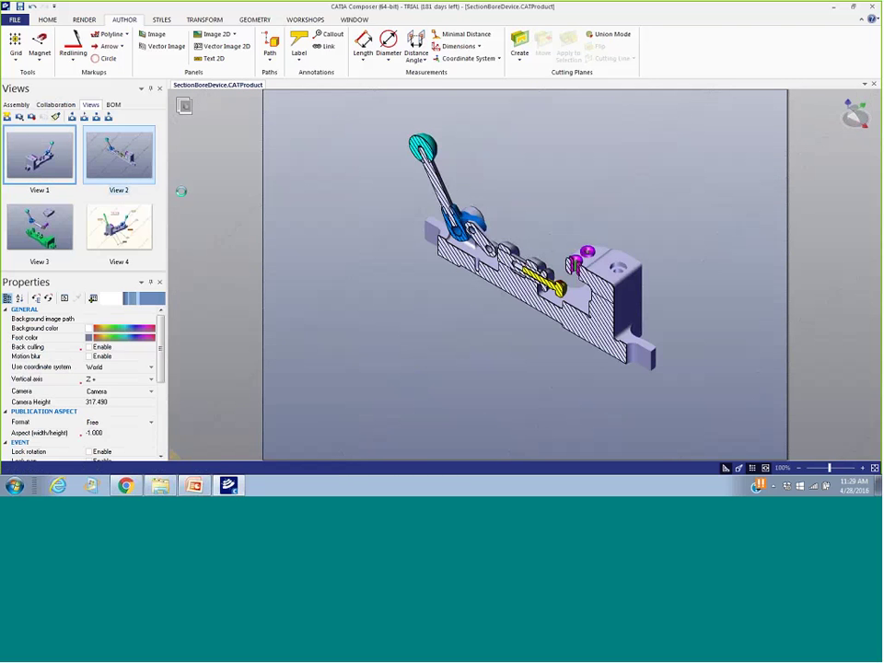
left_click(72, 223)
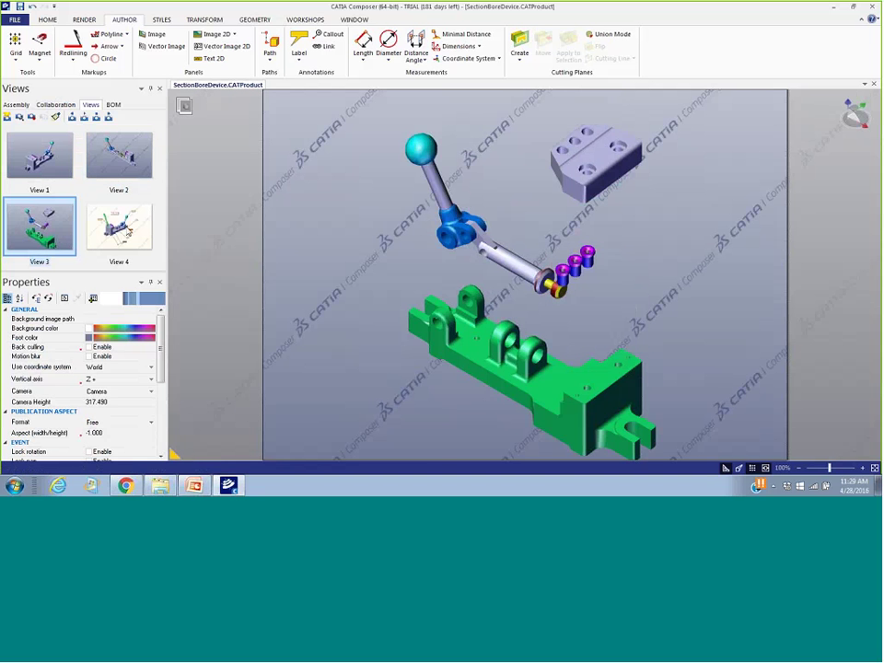
left_click(127, 232)
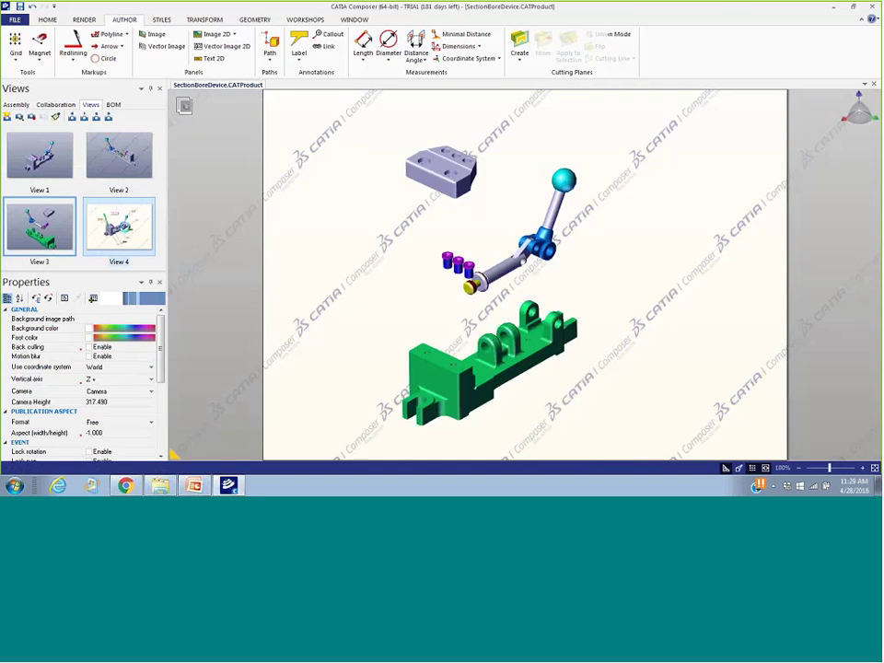
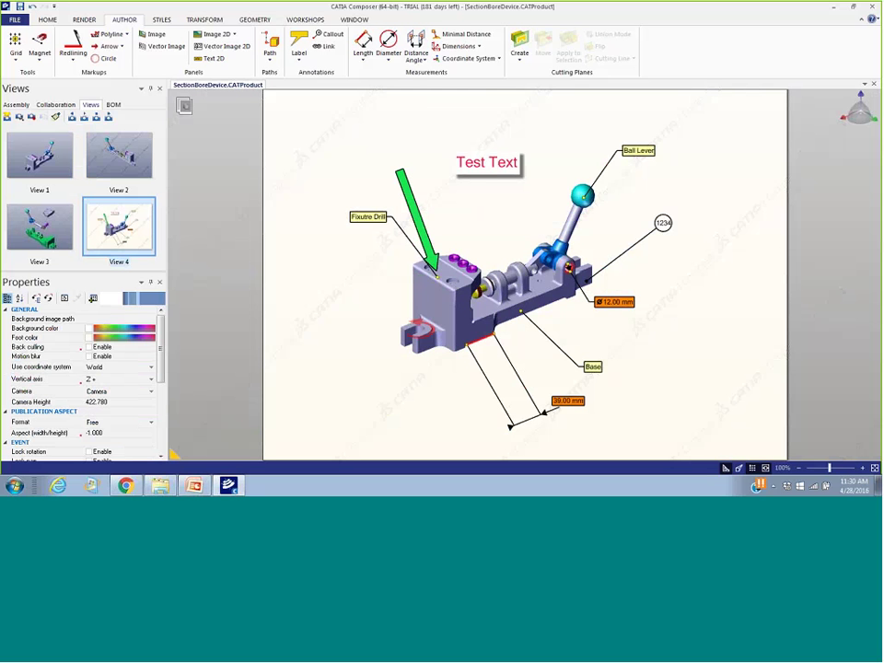
double_click(39, 156)
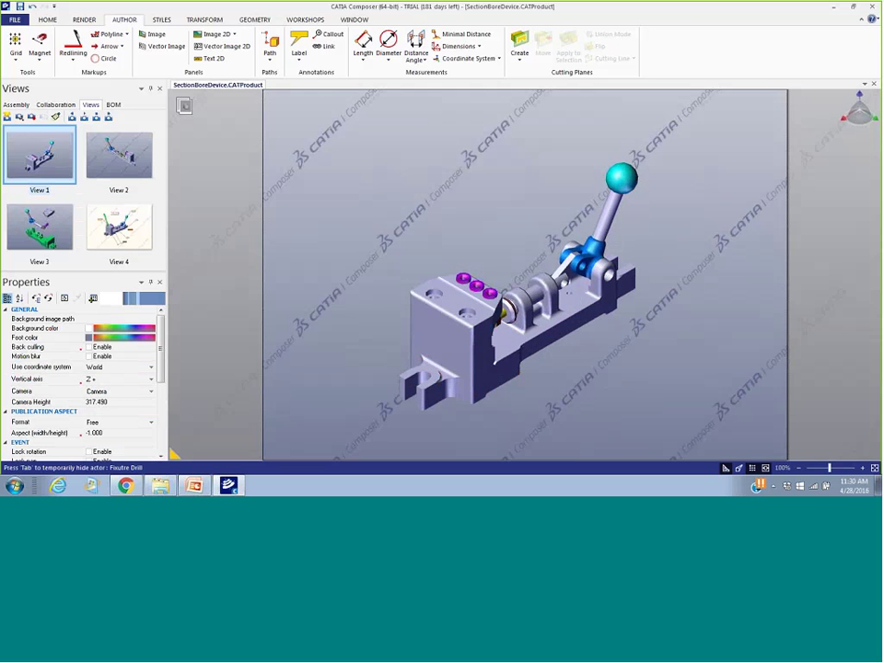
Try the Smooth with Outline, Shaded Illustration, Shaded Illustration with Color and Flat Technical render modes on the assembly
left_click(86, 21)
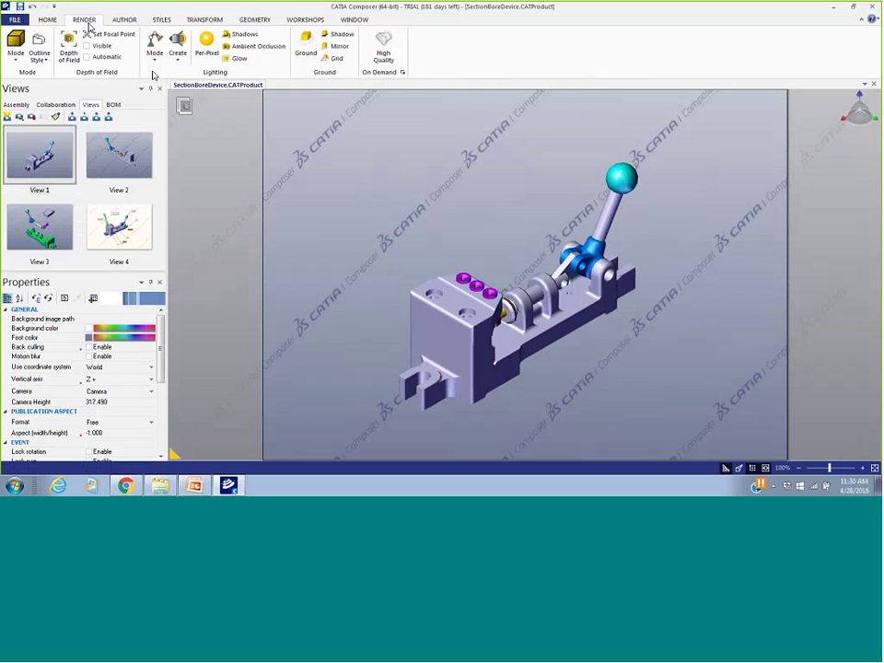
left_click(16, 46)
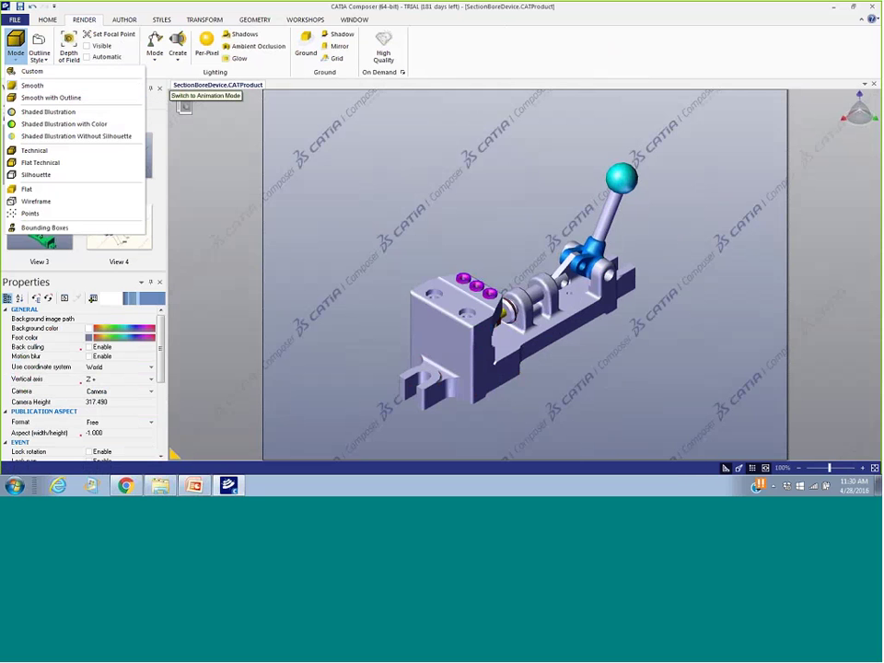
left_click(90, 102)
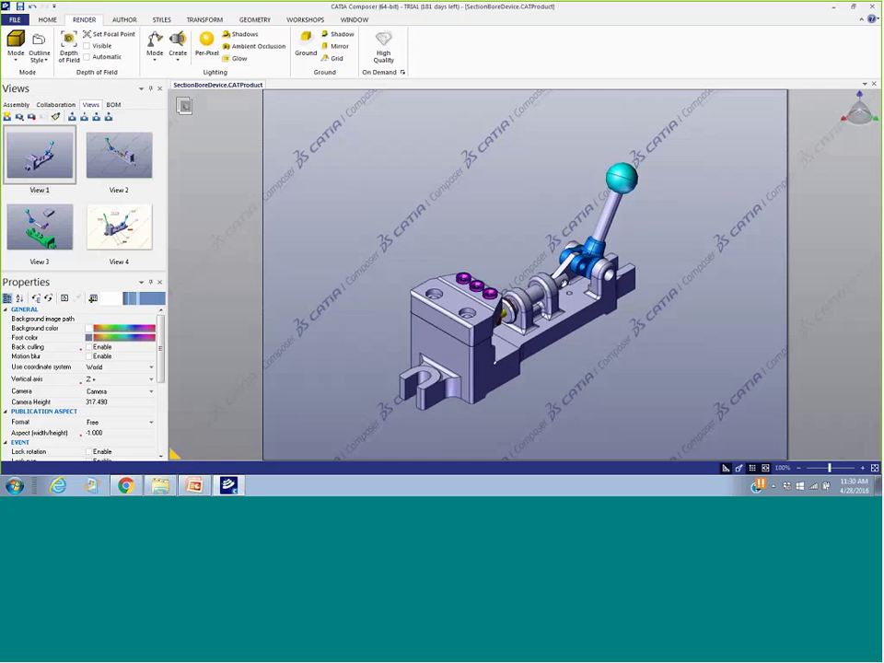
left_click(16, 56)
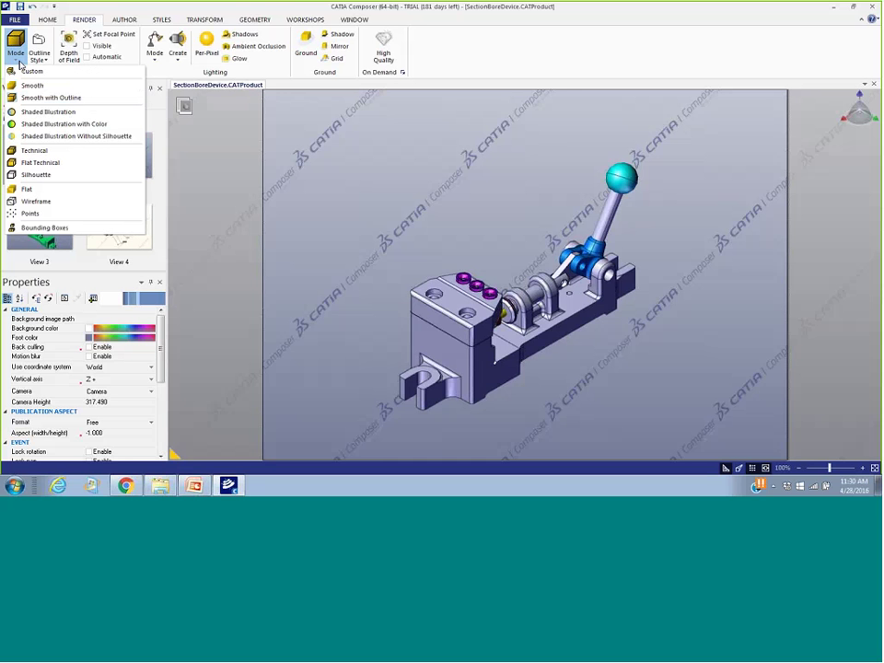
left_click(62, 114)
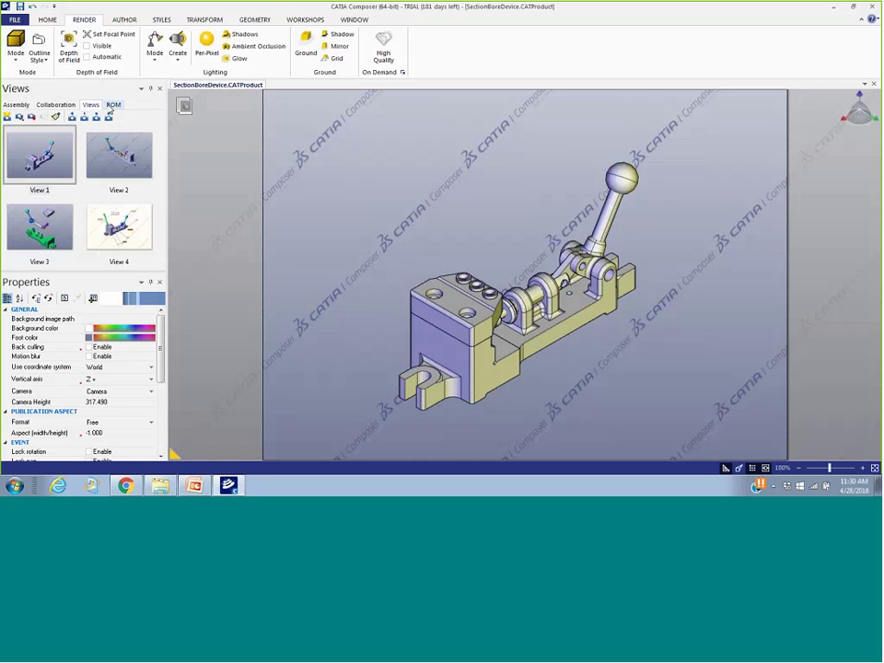
left_click(14, 64)
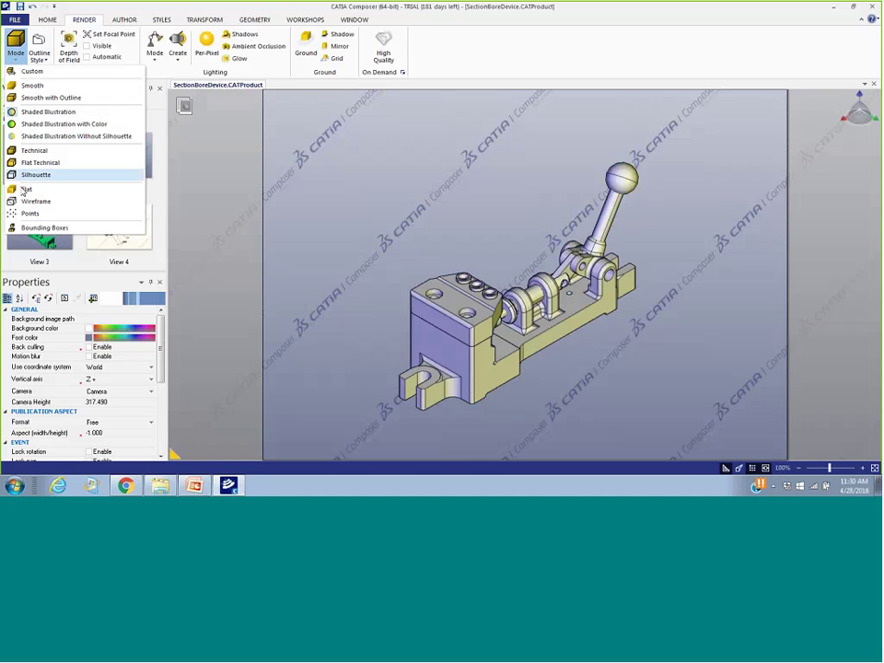
left_click(78, 126)
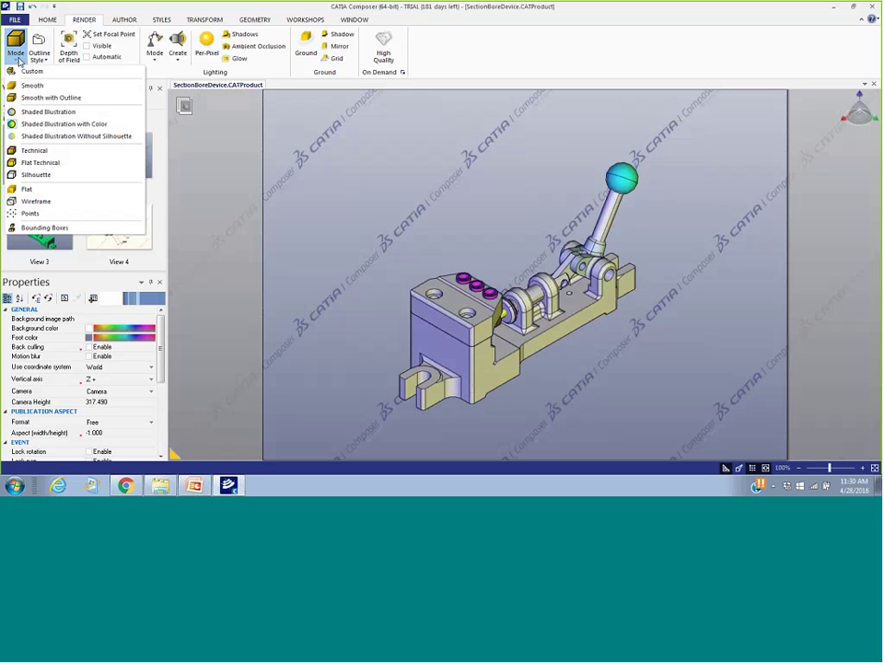
left_click(80, 164)
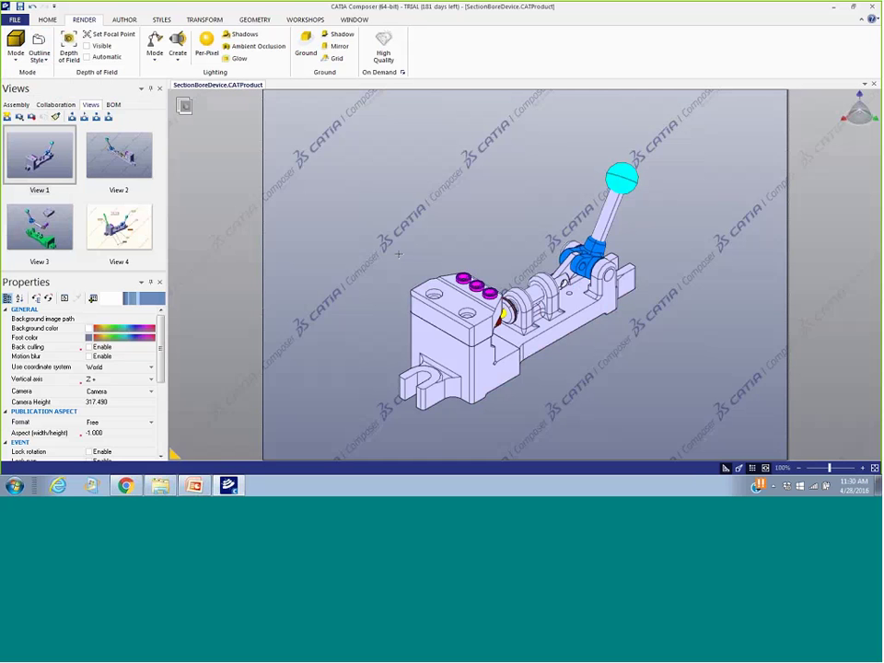
Switch the render mode to Custom and set the Base part's custom rendering to Silhouette
left_click(16, 57)
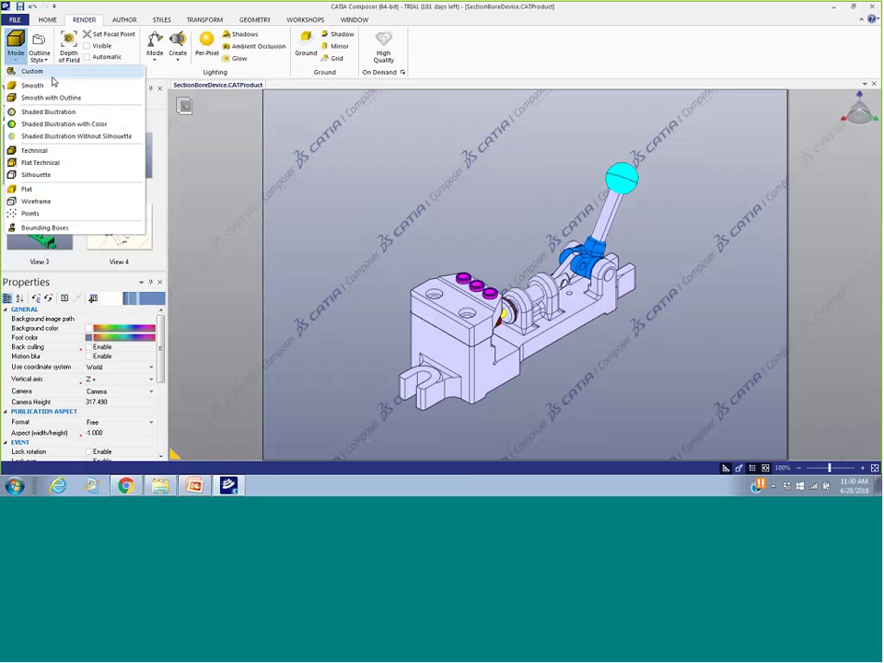
left_click(41, 85)
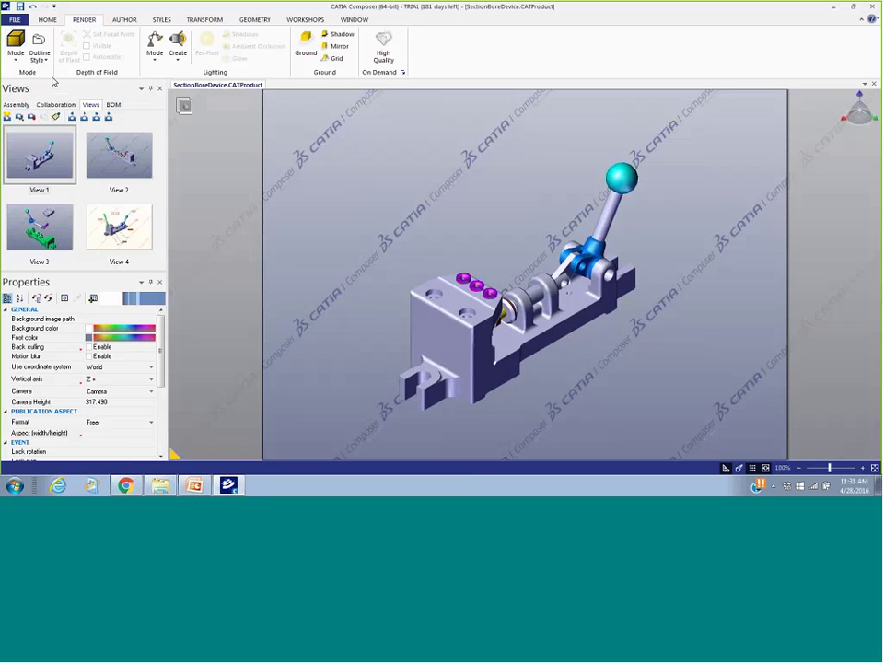
left_click(569, 324)
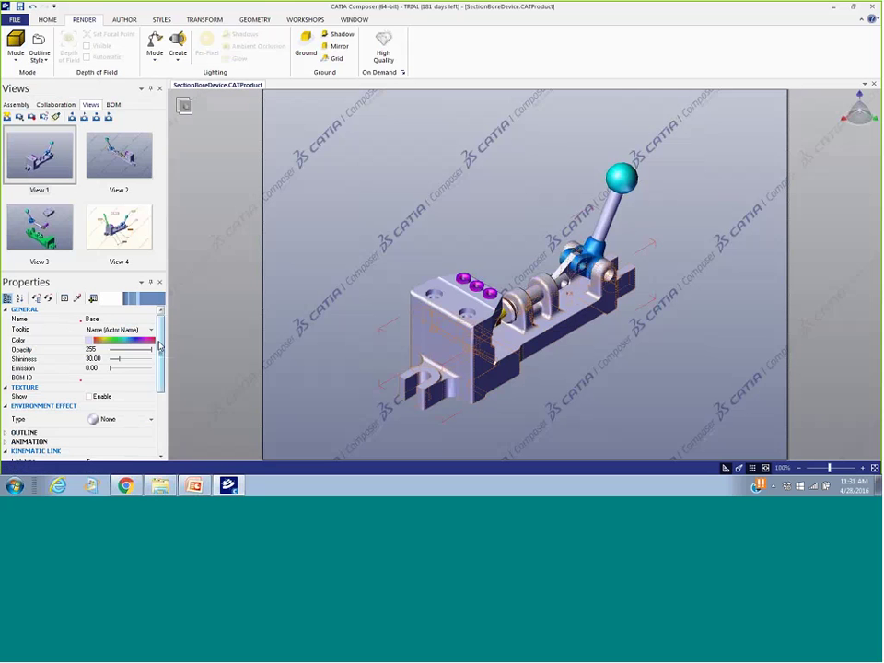
scroll(169, 359, "down", 1)
scroll(169, 364, "down", 4)
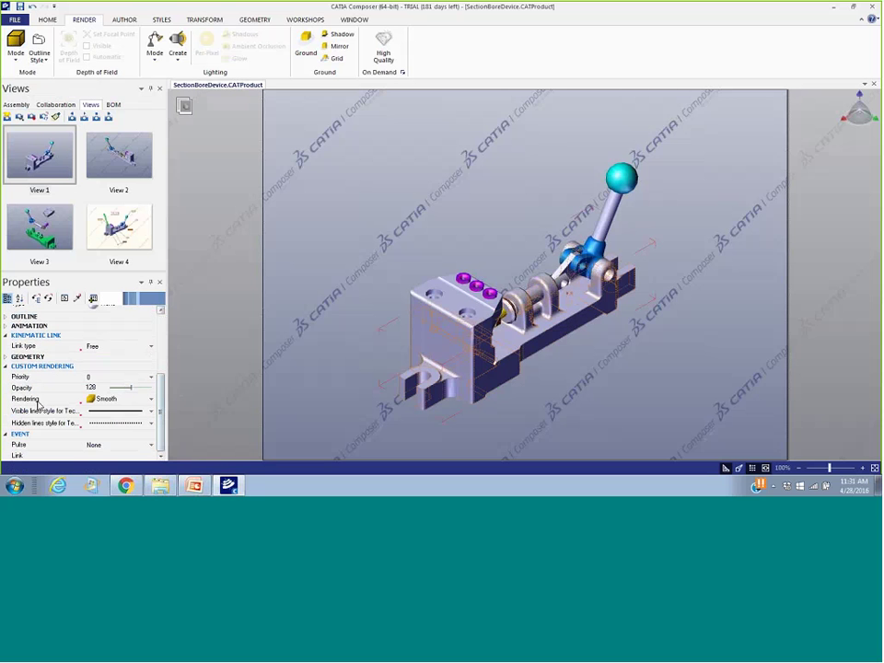
left_click(152, 399)
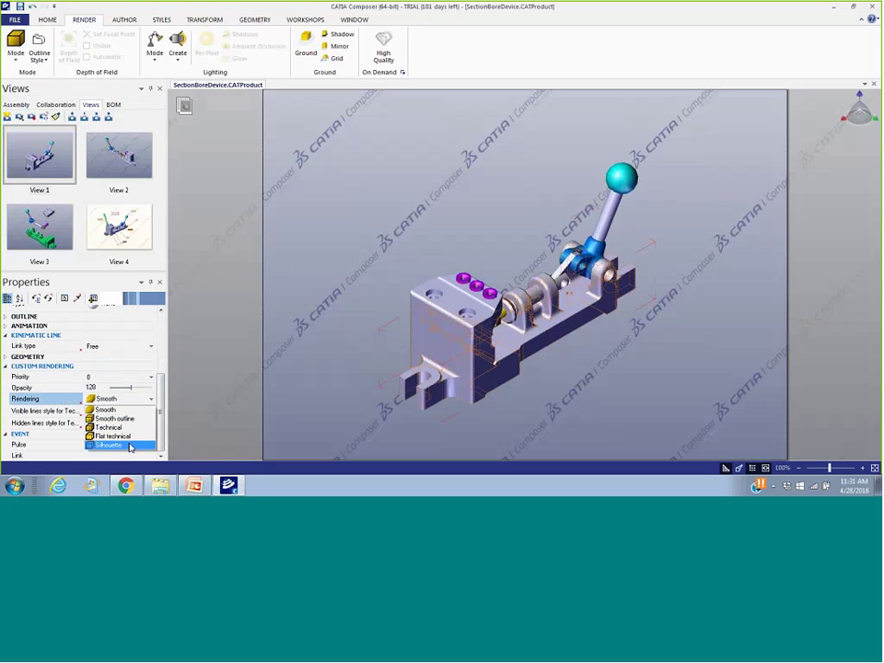
left_click(130, 445)
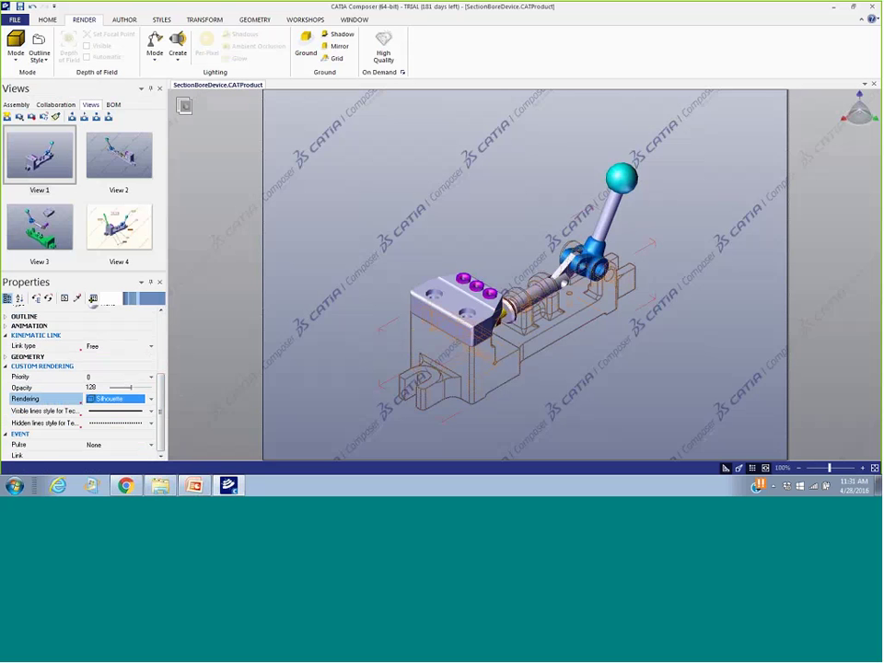
key("Escape")
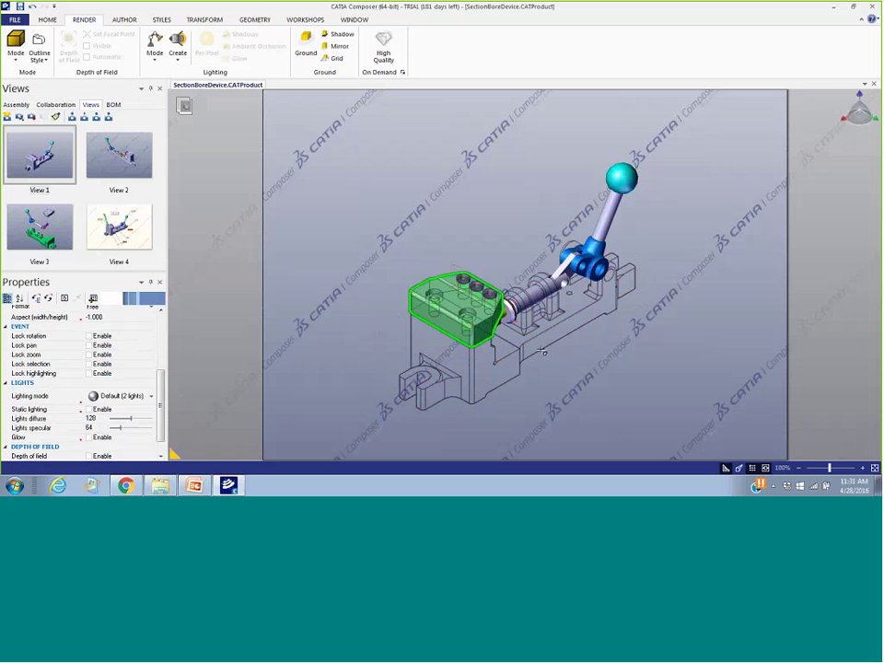
Set the drill plate's custom rendering to Flat technical and save the display as a new view
left_click(456, 302)
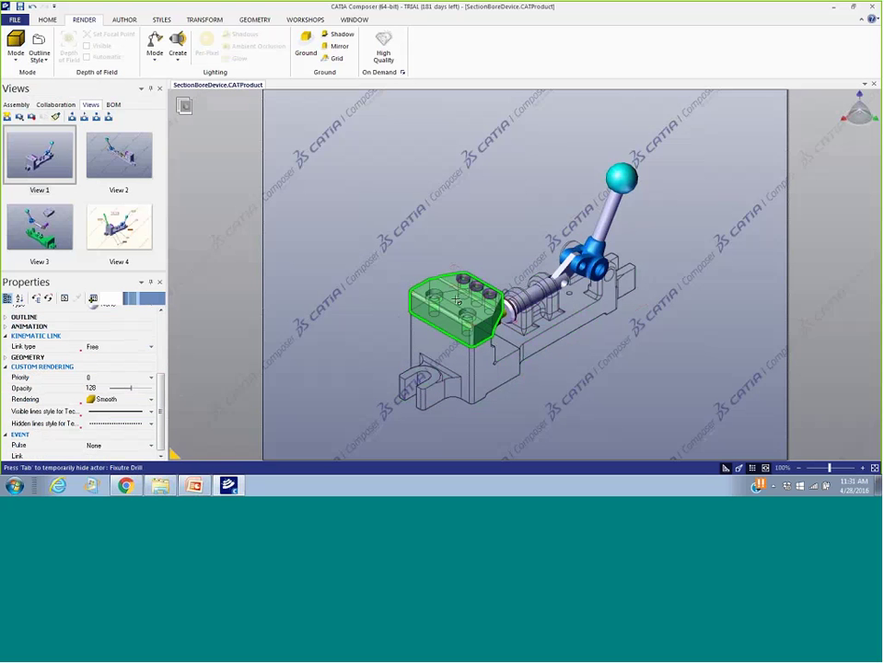
left_click(149, 399)
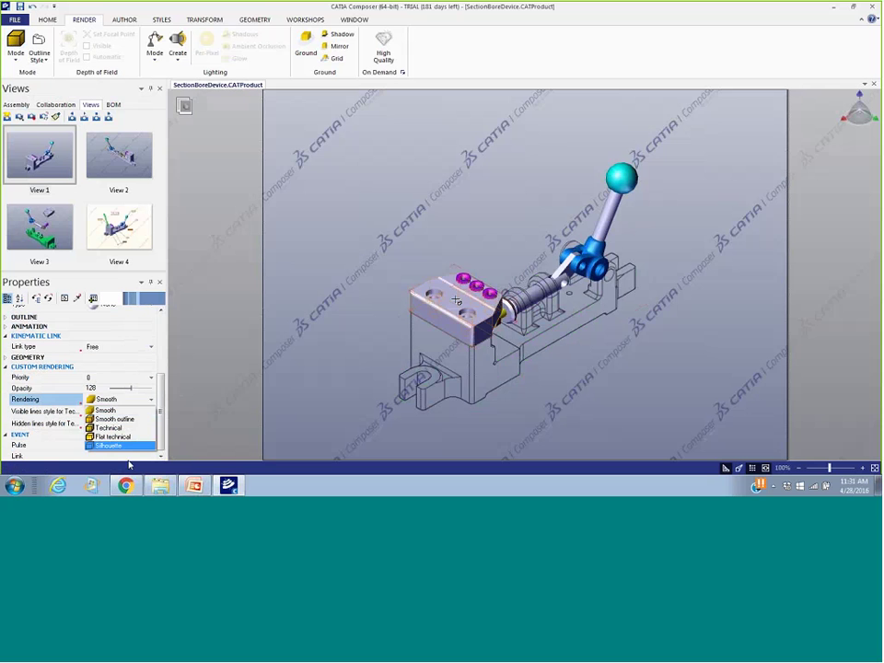
left_click(113, 437)
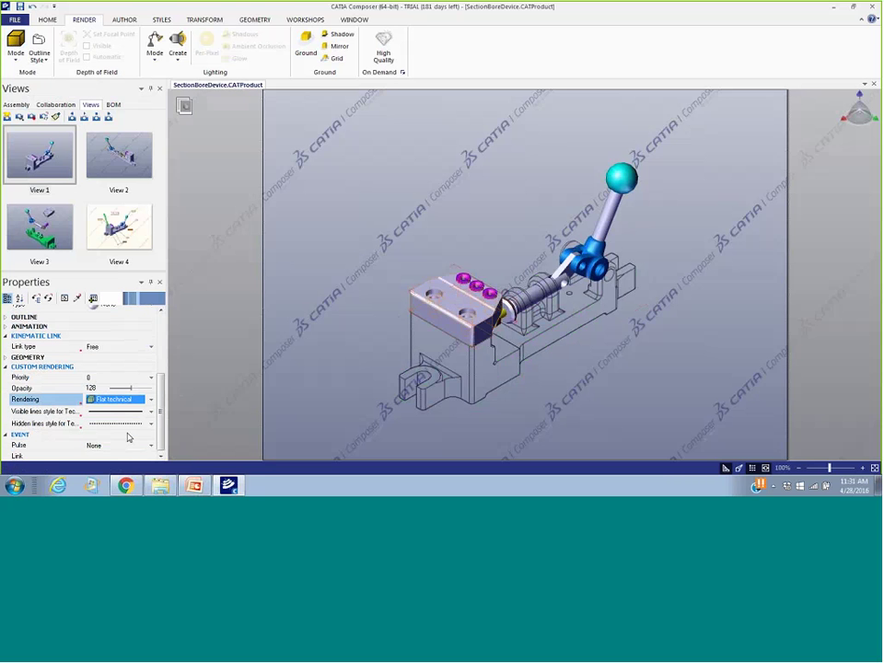
left_click(342, 227)
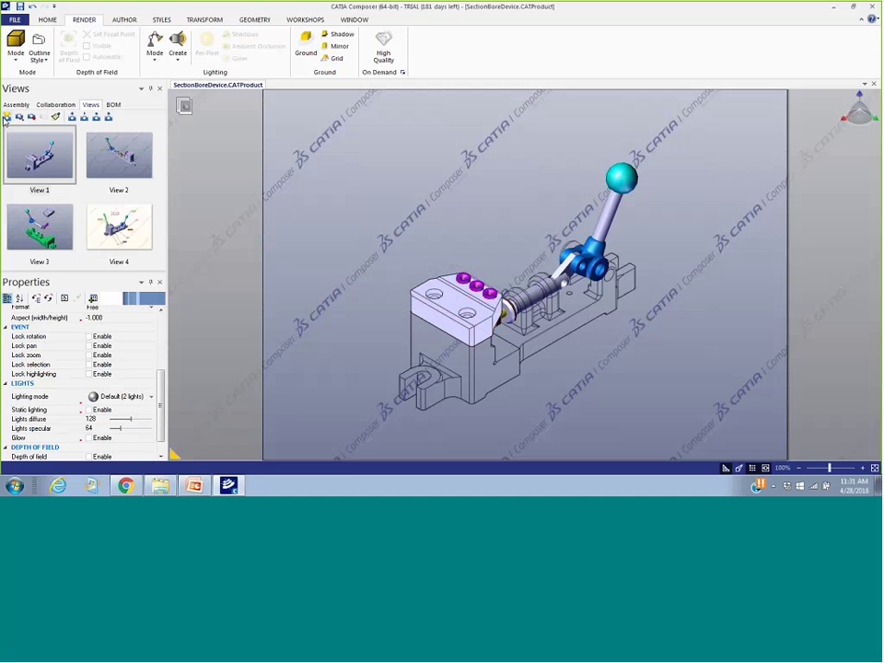
left_click(6, 118)
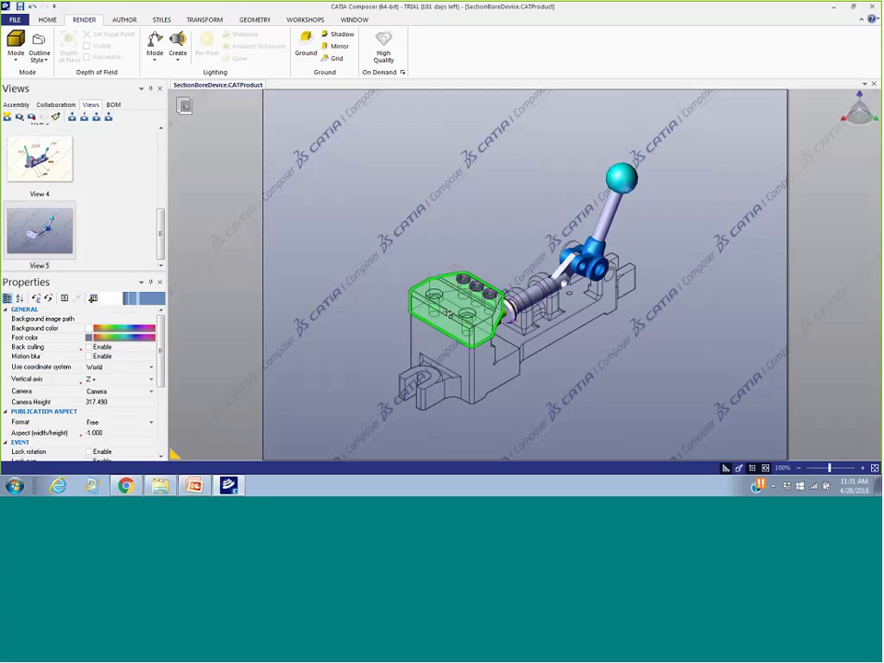
Change the outline style of the assembly to Sharp Edges
left_click(40, 58)
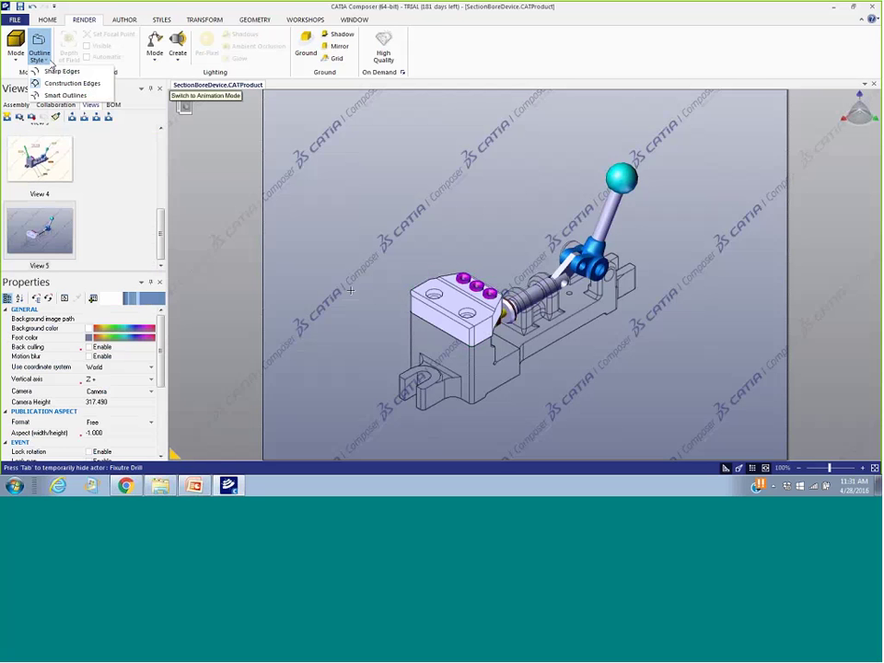
left_click(64, 72)
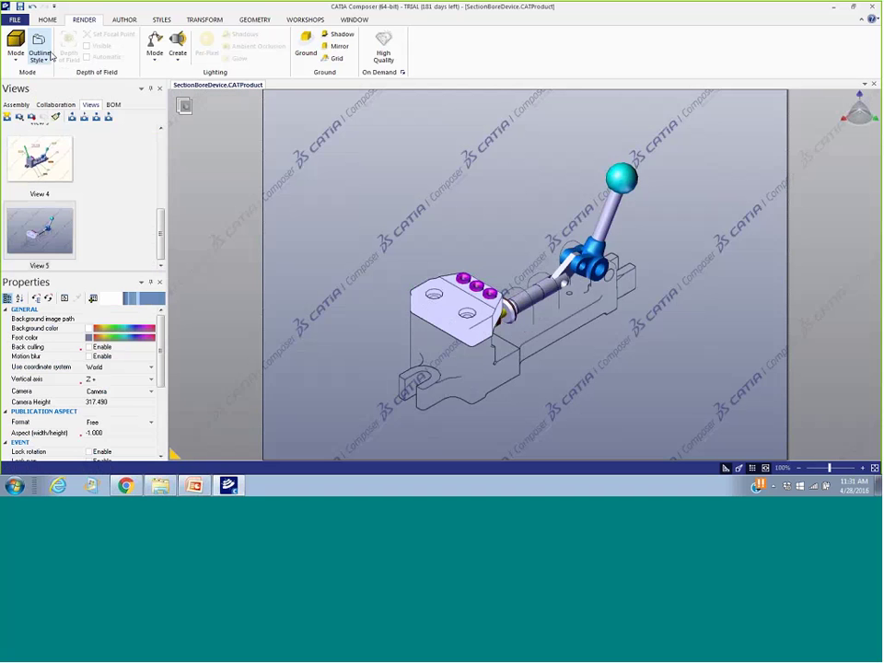
Try the Construction Edges and Smart Outlines outline styles on the assembly
left_click(51, 58)
left_click(56, 83)
left_click(47, 55)
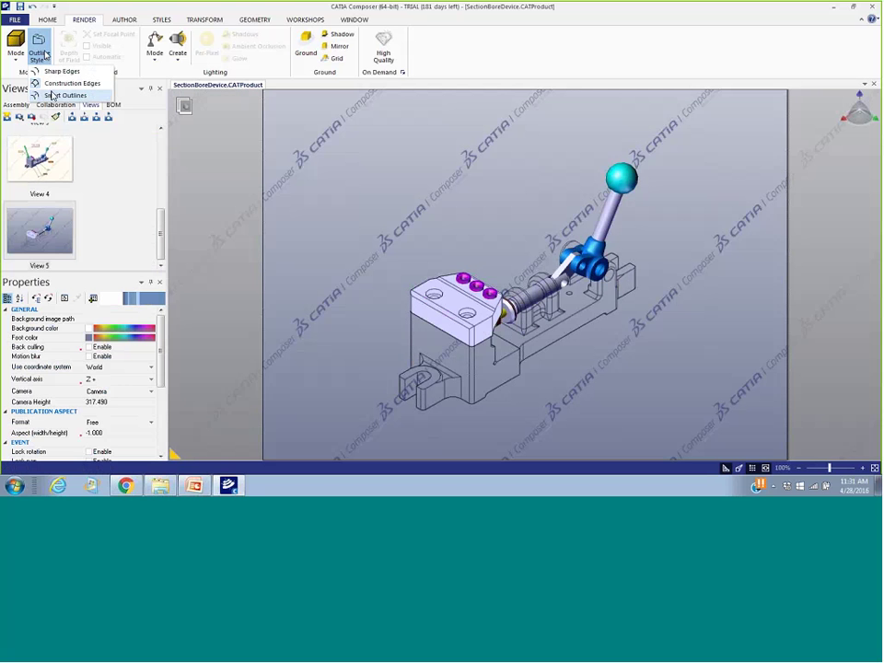
left_click(53, 95)
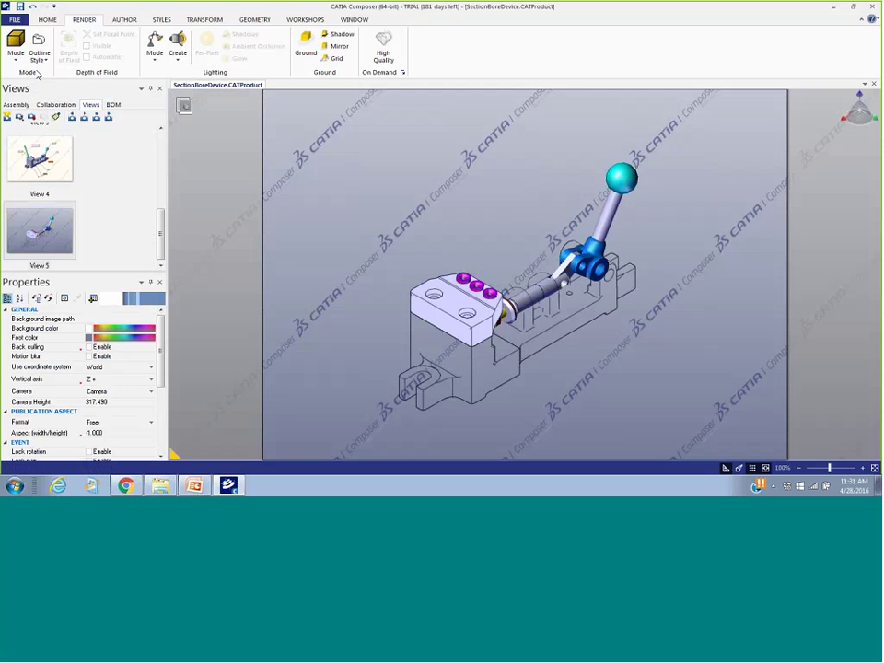
left_click(39, 58)
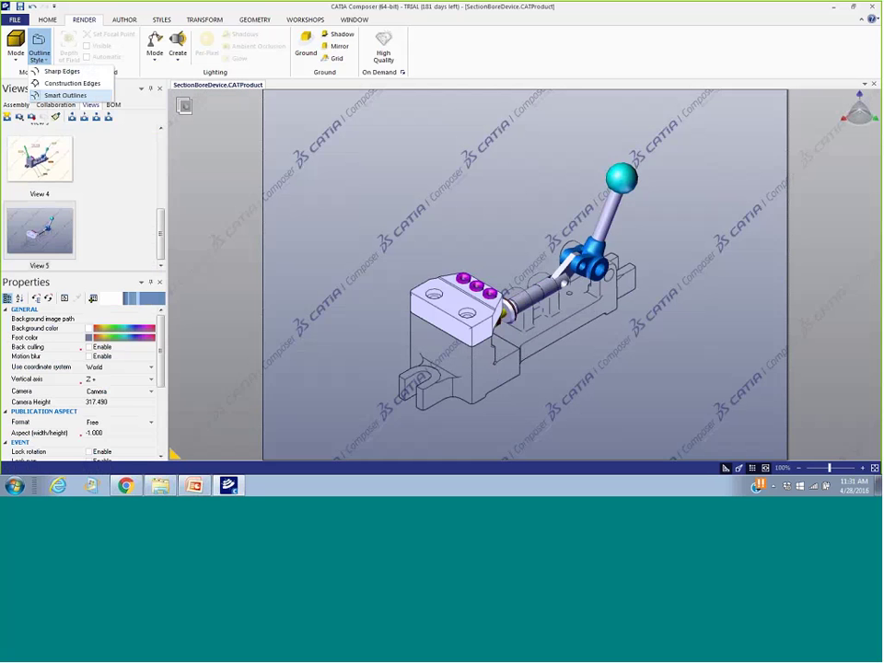
left_click(316, 207)
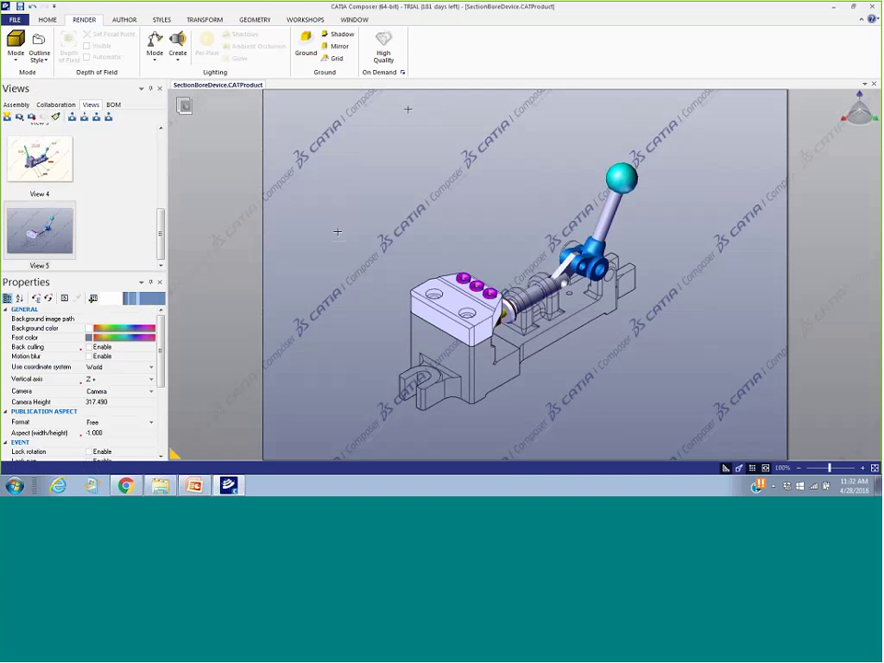
Open the High Resolution Image workshop, preview the assembly image with the Default Profile, and close the preview
left_click(302, 21)
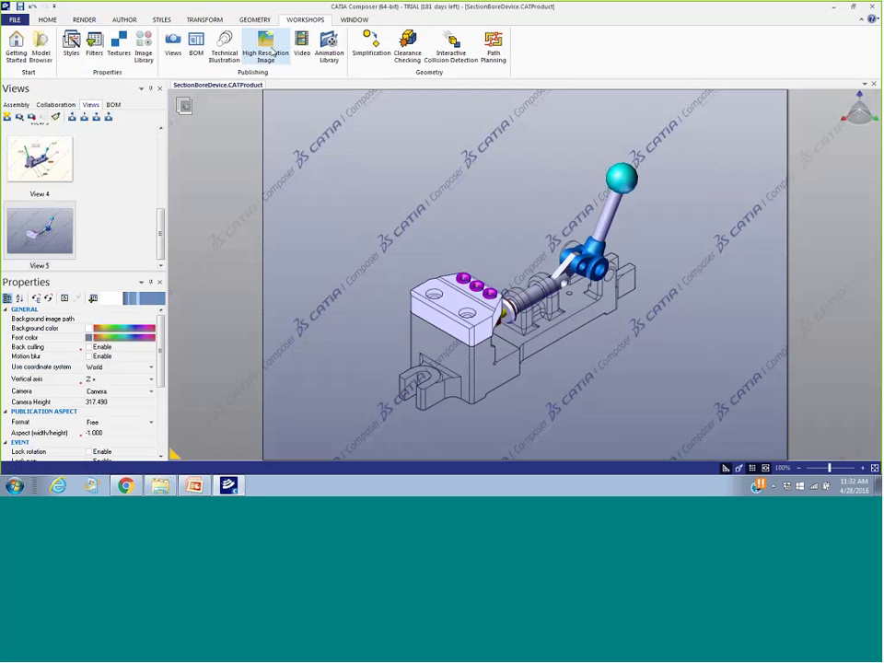
left_click(273, 55)
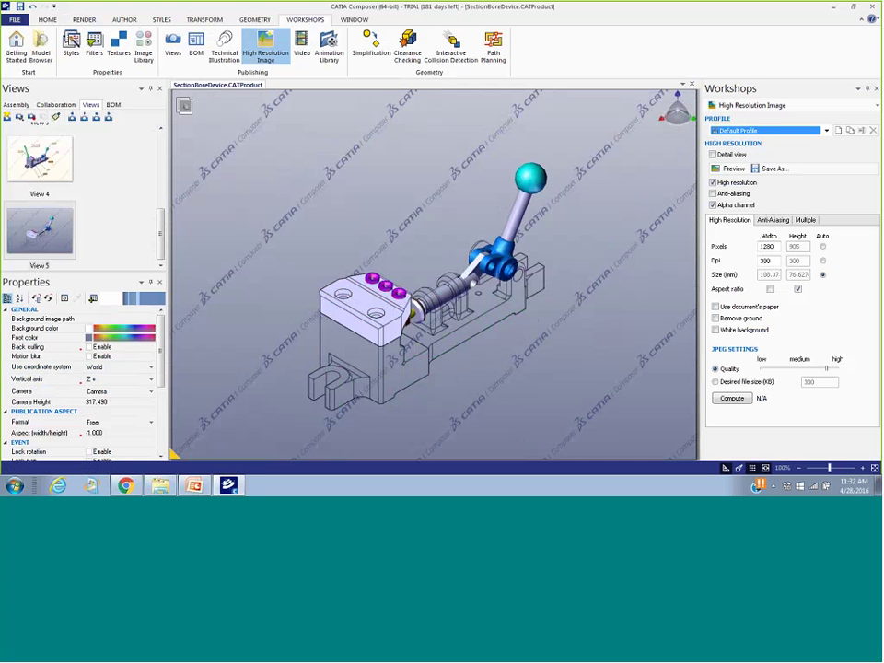
left_click(733, 168)
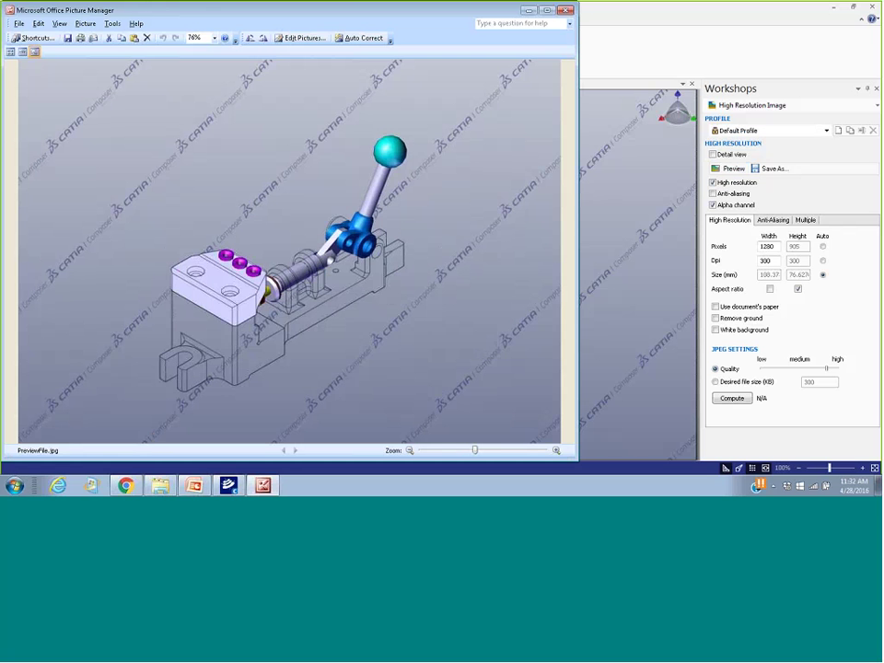
left_click(566, 9)
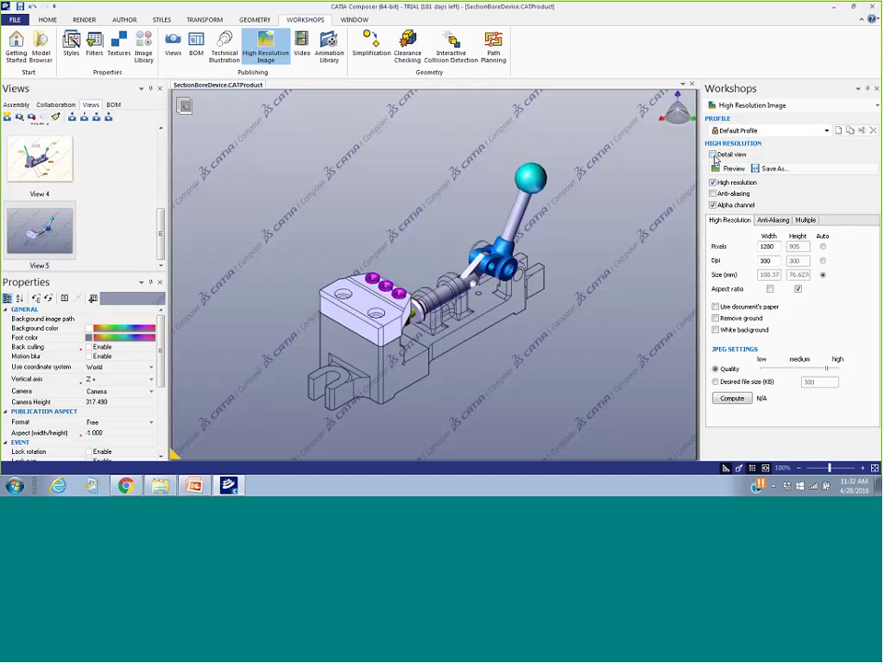
Create a high-resolution detail view of the drill plate from an image area about 78 by 69
left_click(714, 155)
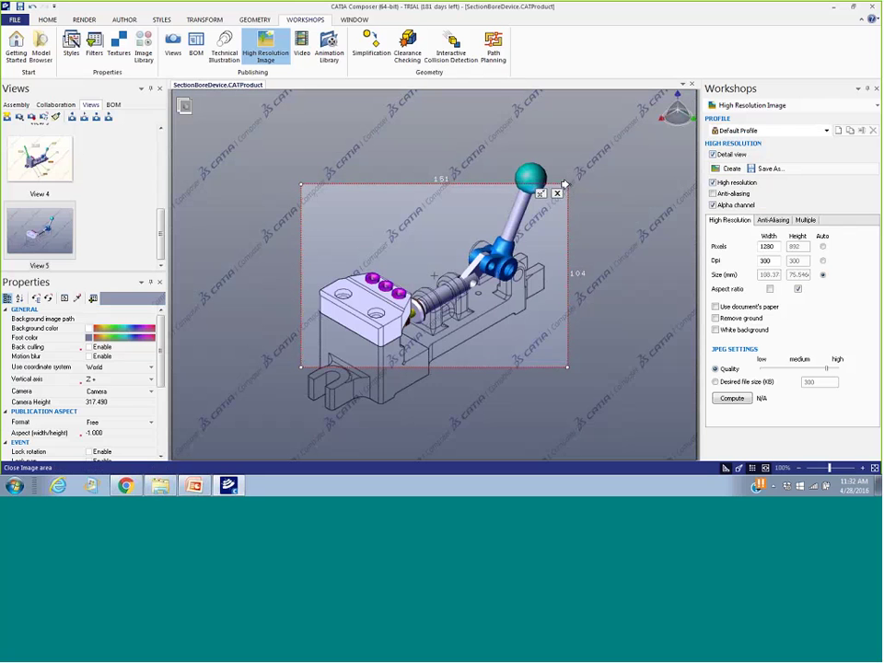
left_click_drag(567, 182, 563, 158)
left_click_drag(426, 238, 438, 246)
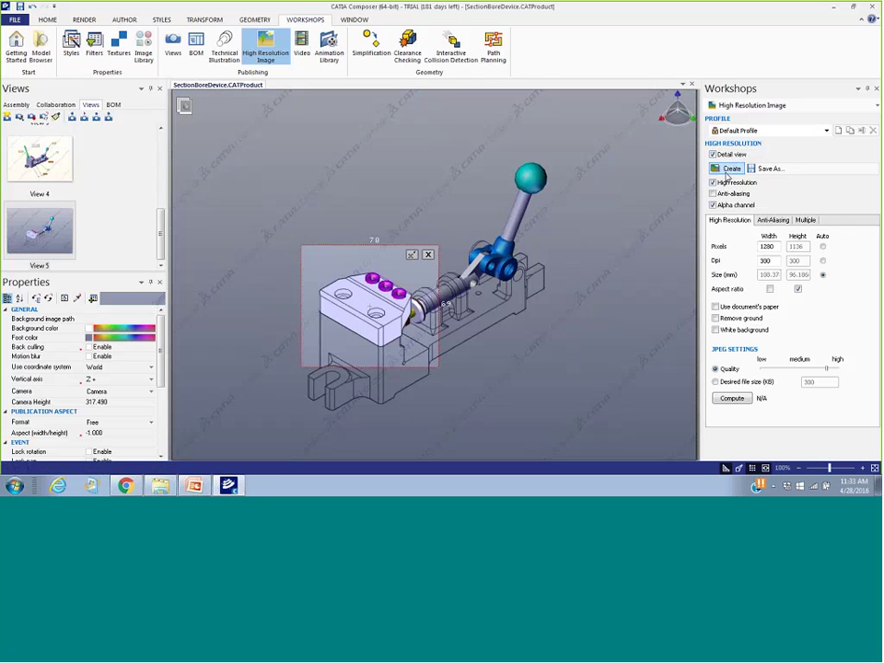
left_click(730, 170)
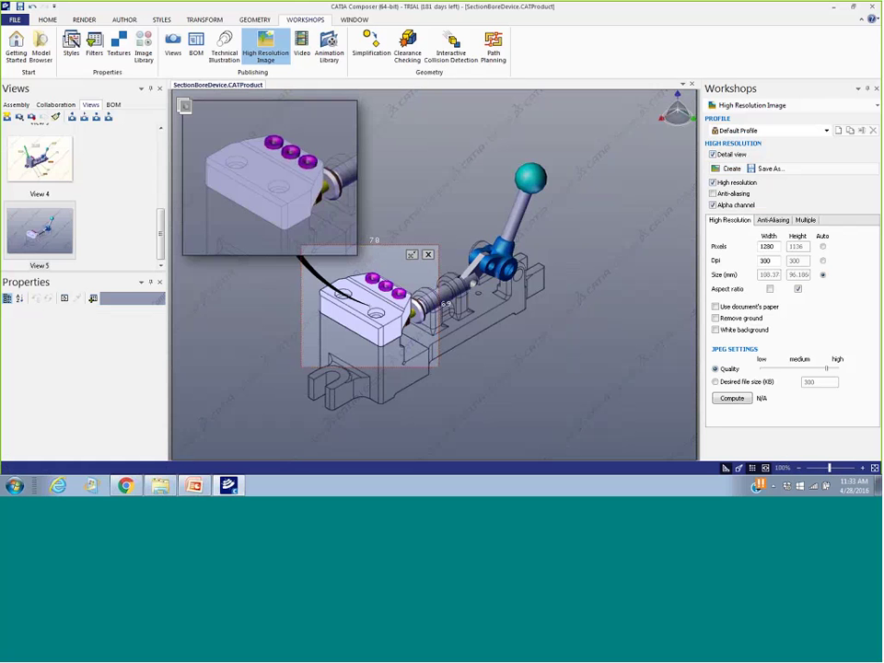
left_click(612, 361)
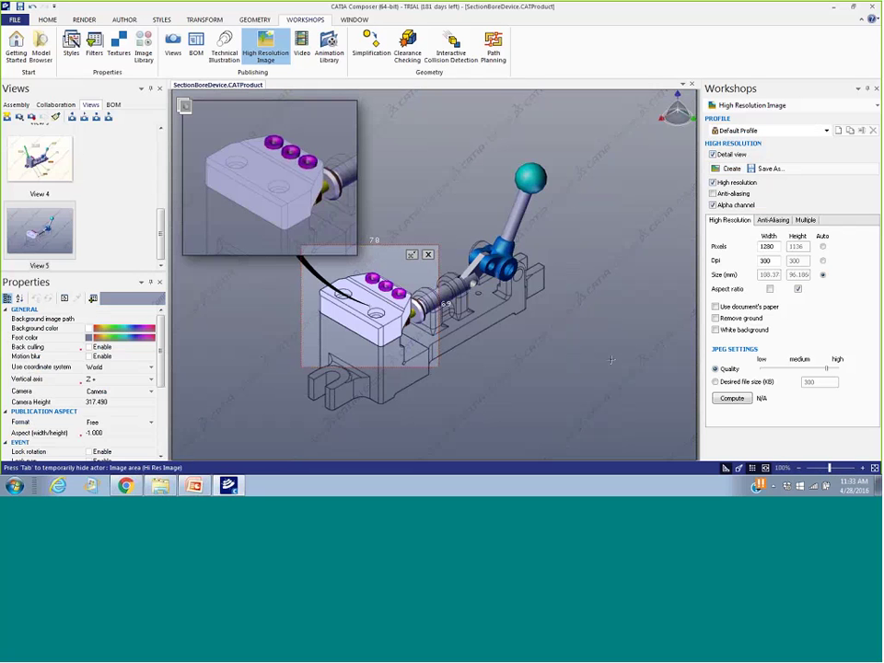
Delete the drill plate detail image and turn off the detail view option
left_click(335, 140)
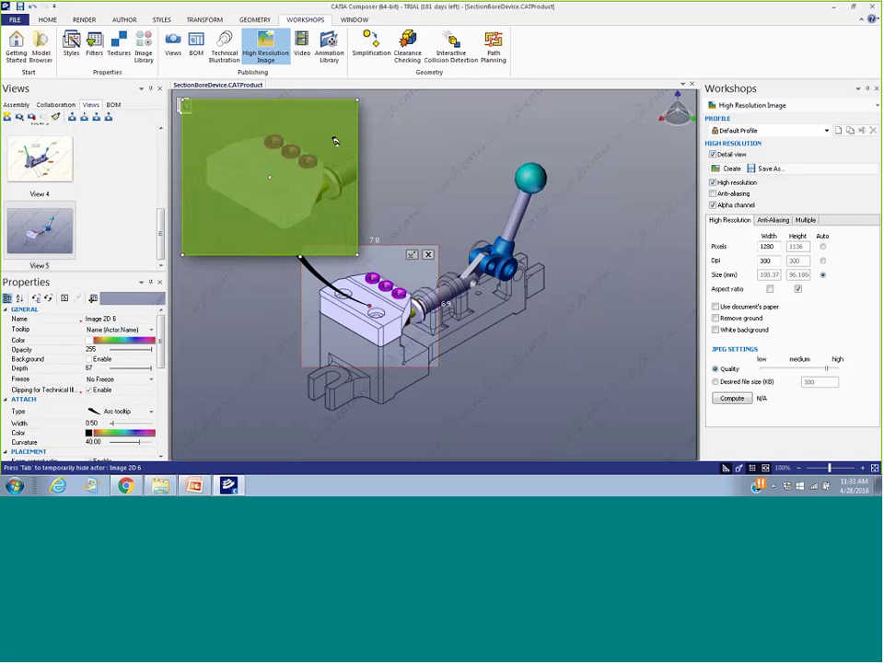
key("Delete")
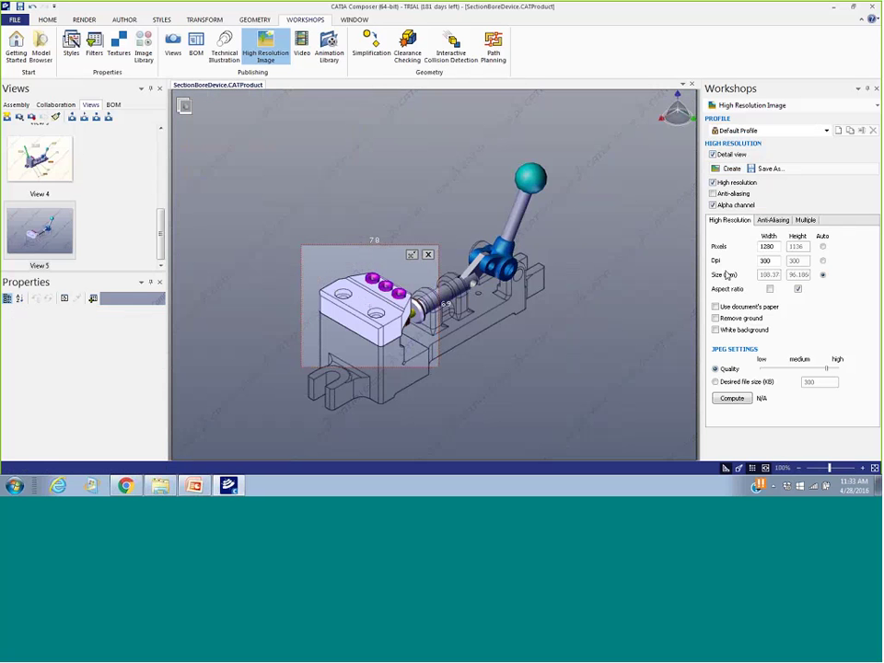
left_click(713, 155)
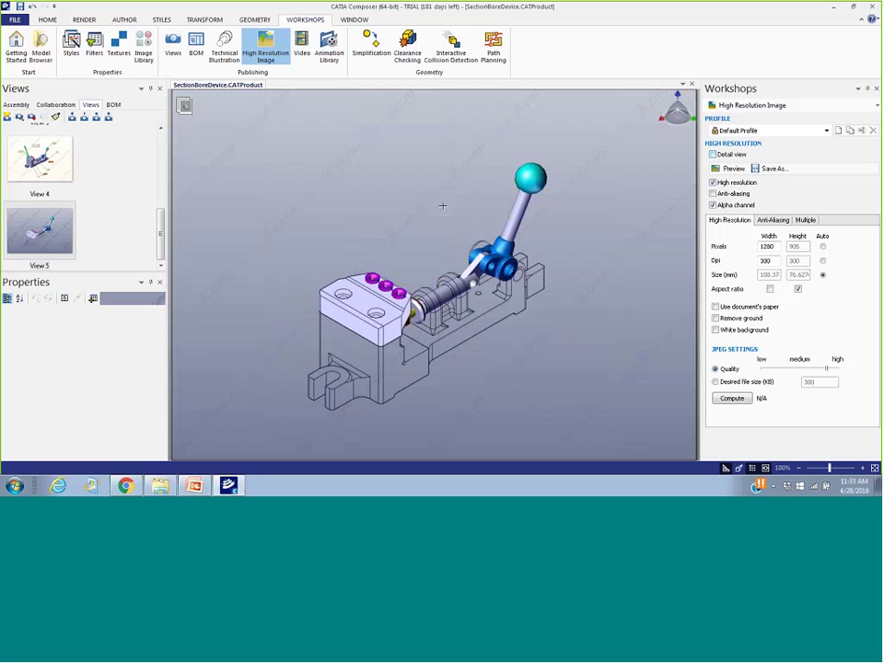
Preview the assembly as a technical illustration with the HLR + Flat color + Shadows profile, allow the blocked content, and close the preview
left_click(225, 52)
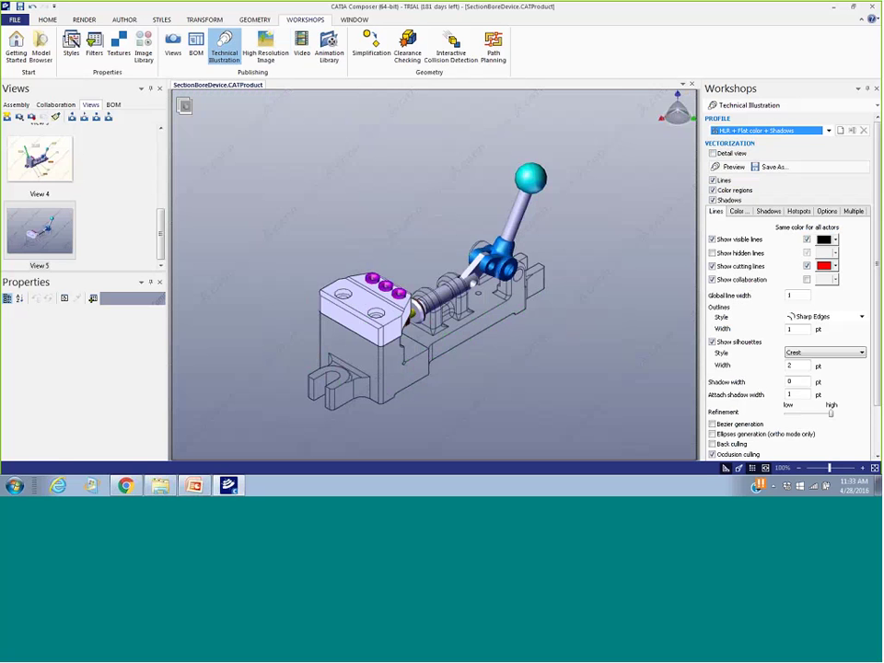
left_click(733, 167)
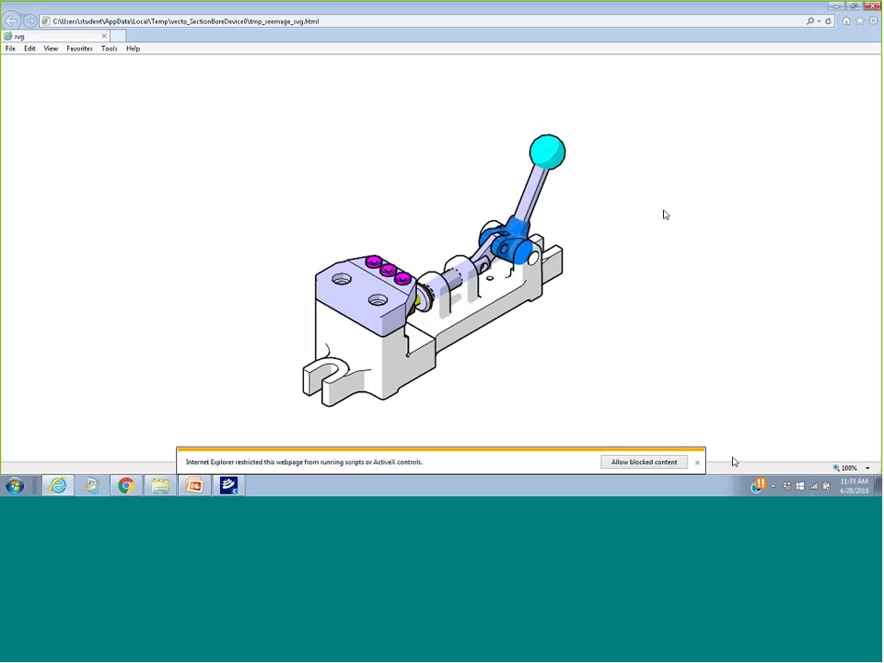
left_click(667, 465)
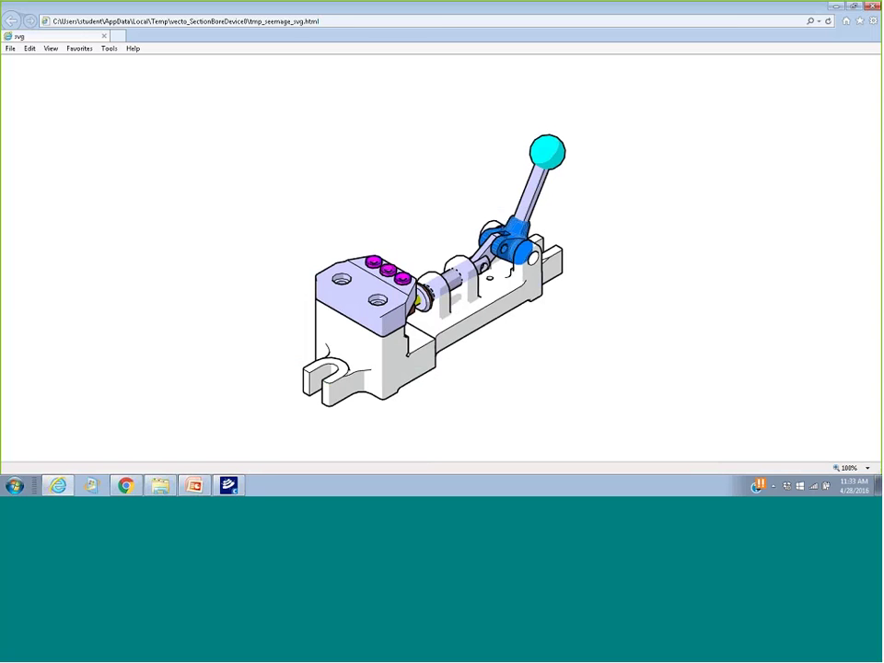
left_click(873, 7)
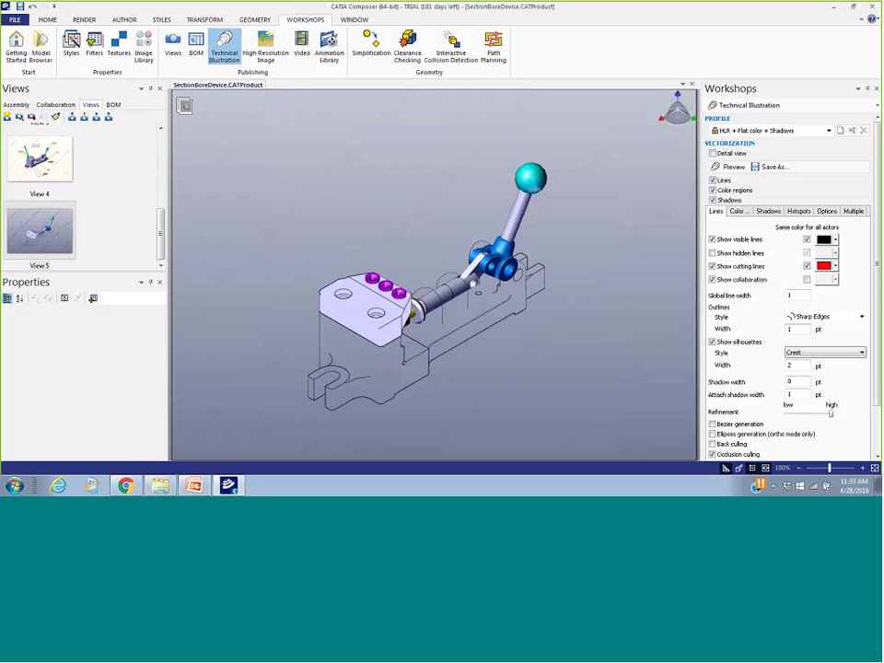
Create a circular technical illustration detail view of the pin and lever area and update View 5 with it
left_click(713, 153)
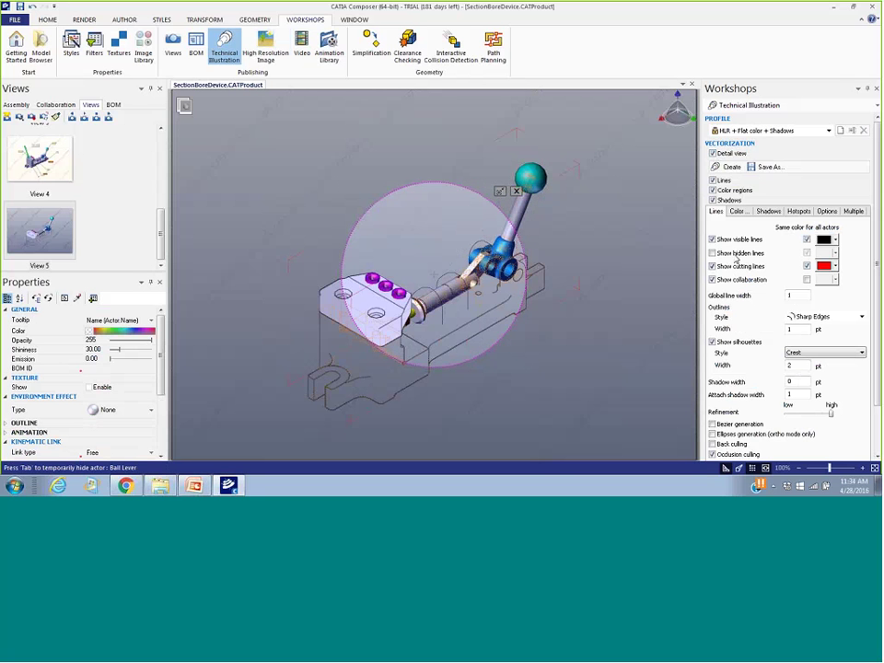
left_click(729, 167)
left_click(713, 154)
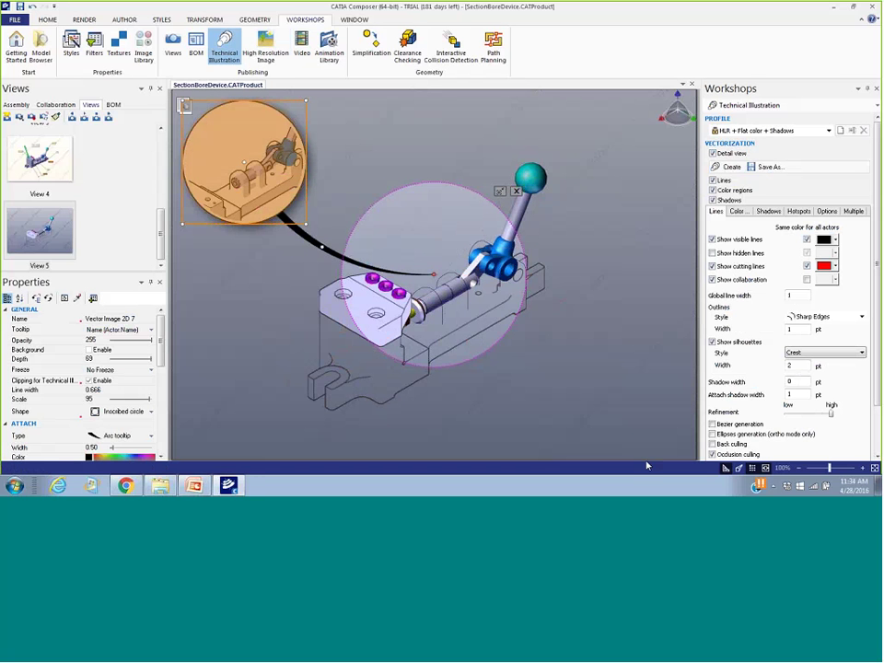
left_click(633, 370)
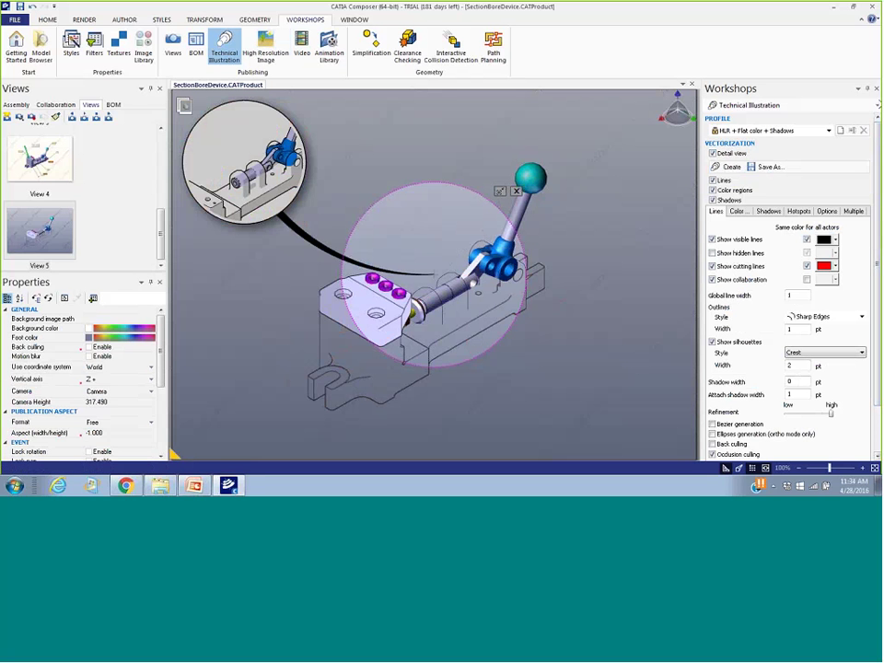
left_click(877, 90)
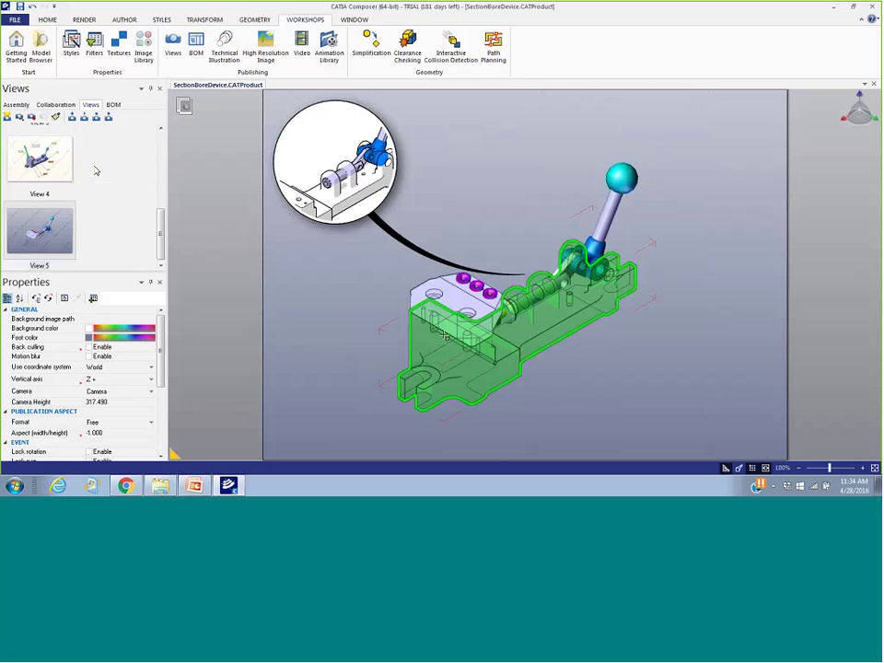
left_click(31, 117)
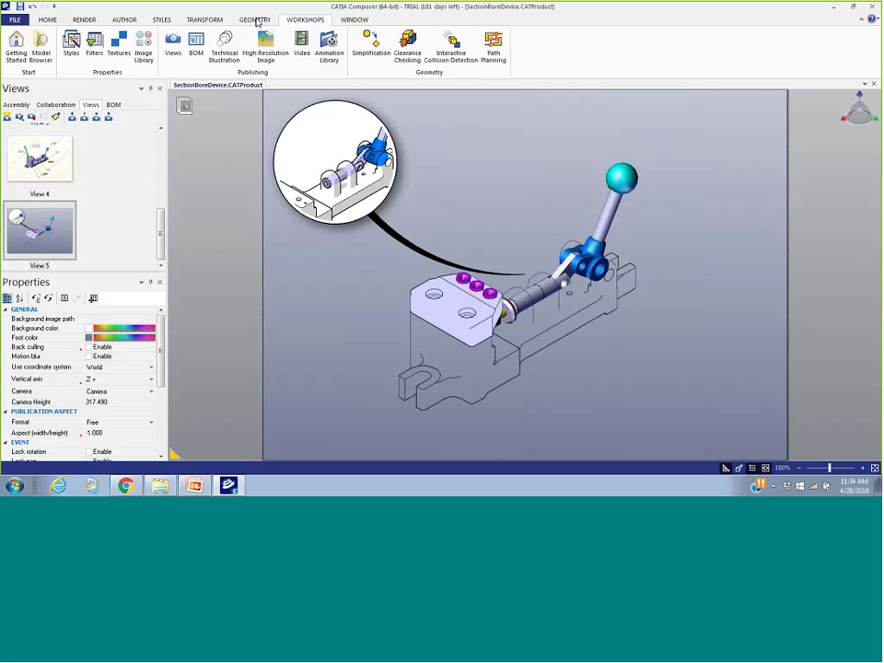
Update the Base part's geometry from Base-Bore-Updated.CATPart with only Modify geometry enabled
left_click(256, 20)
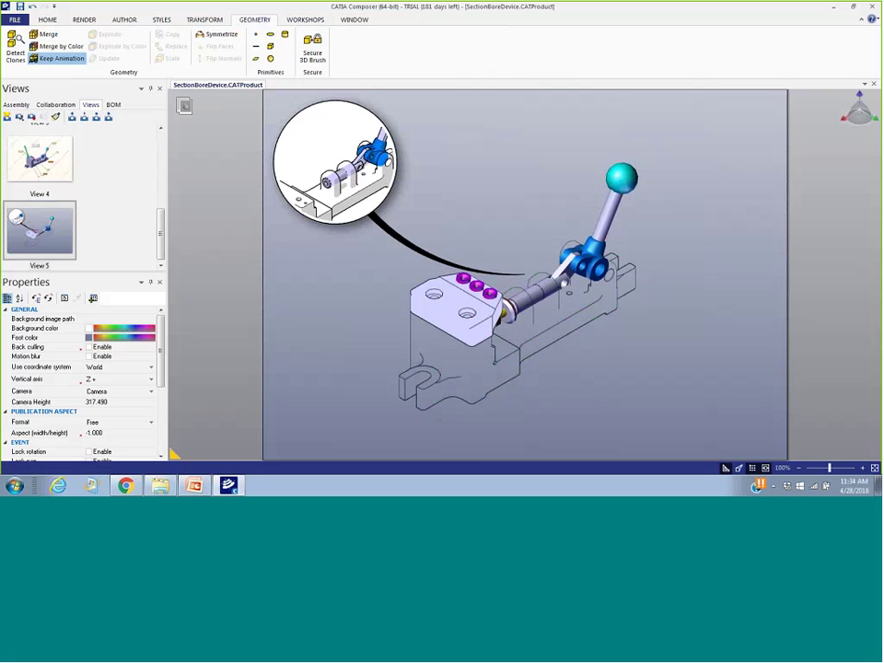
left_click(565, 338)
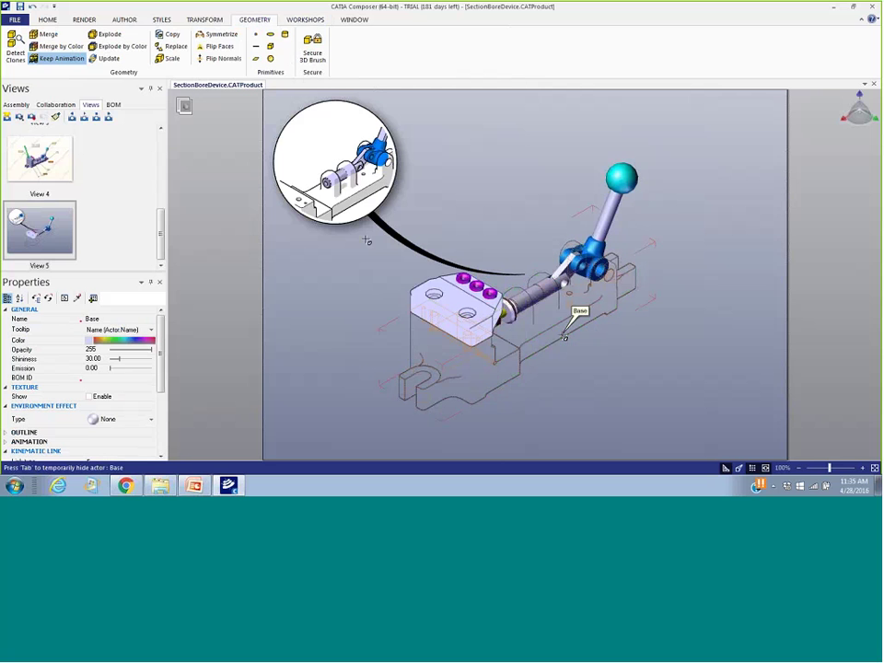
left_click(109, 59)
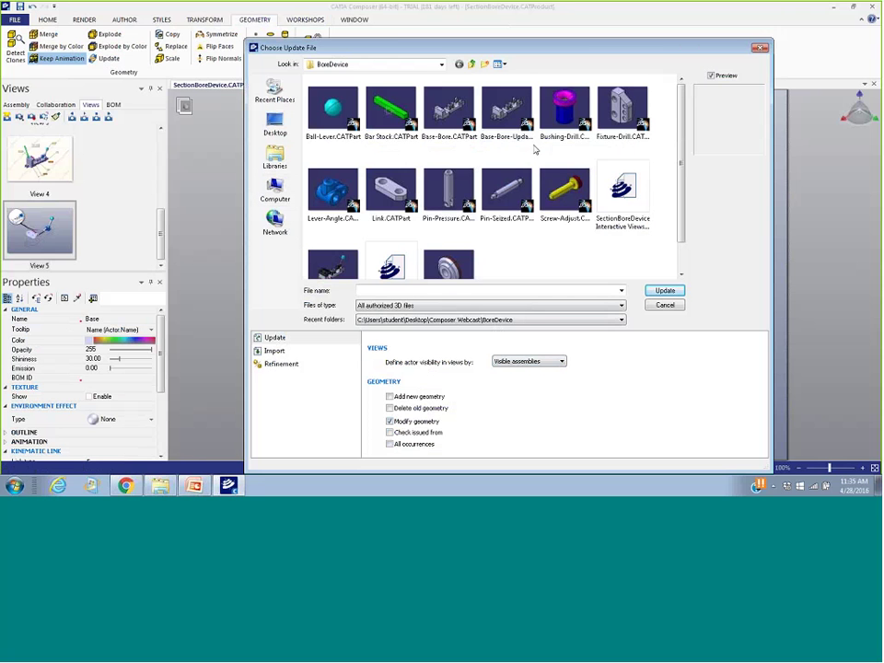
left_click(509, 113)
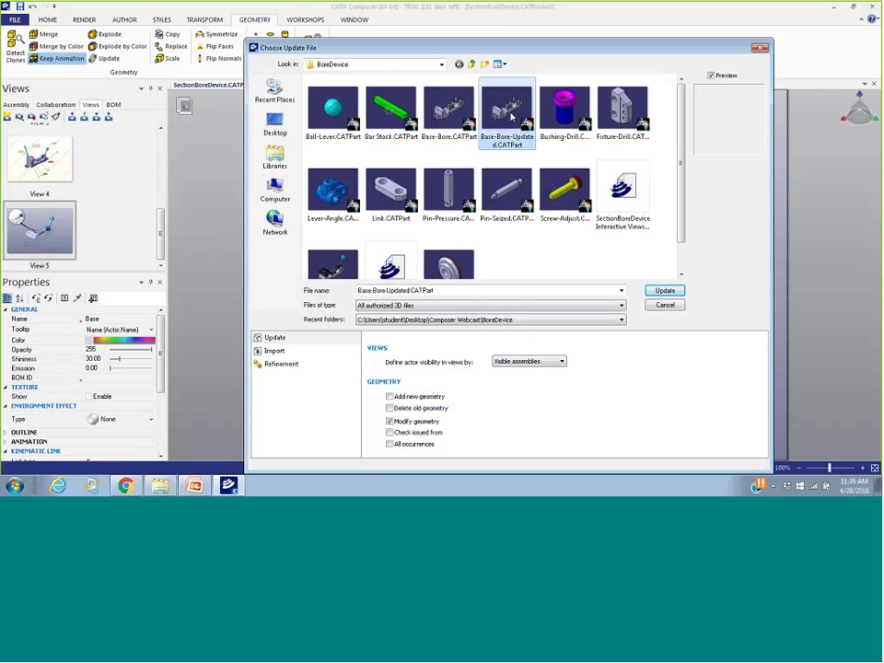
left_click(665, 292)
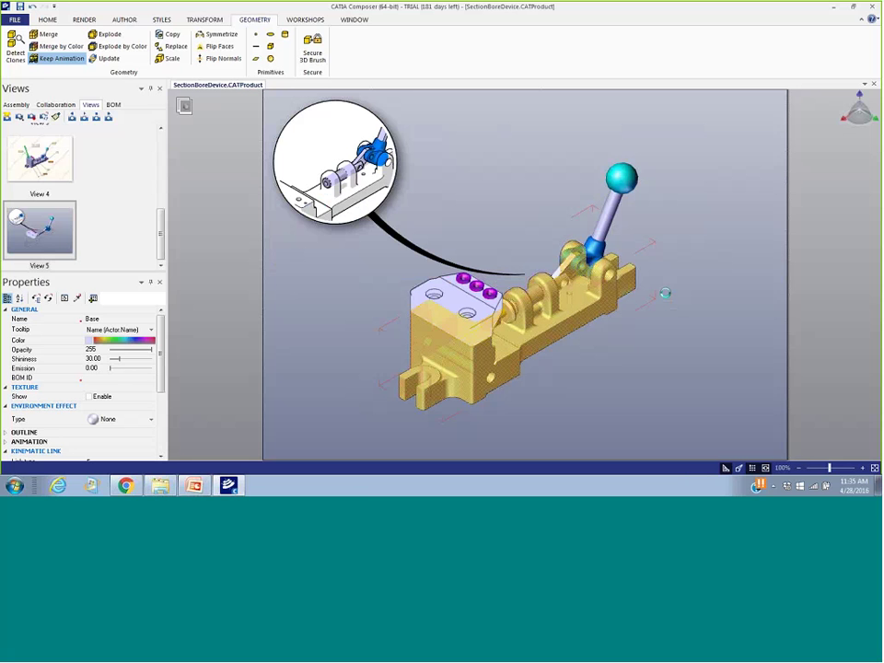
left_click(665, 293)
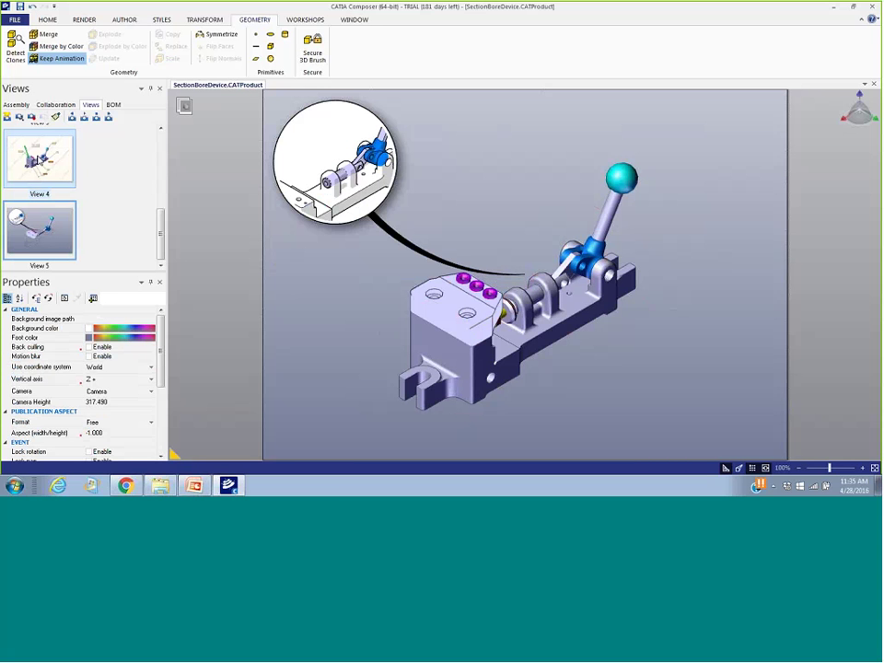
Display View 4, View 2 and View 1 to check the updated Base geometry in the saved views
left_click(61, 167)
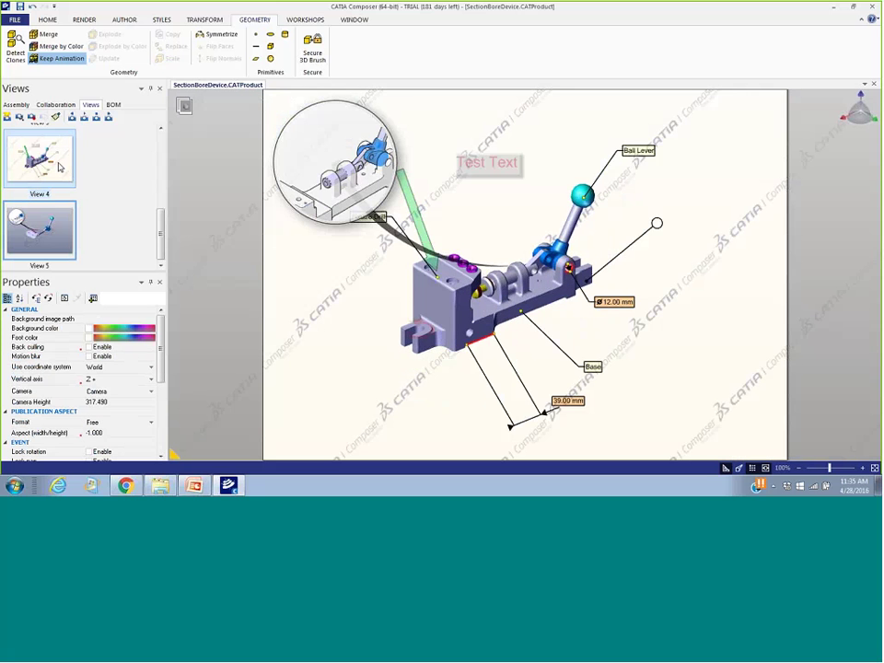
scroll(164, 237, "up", 5)
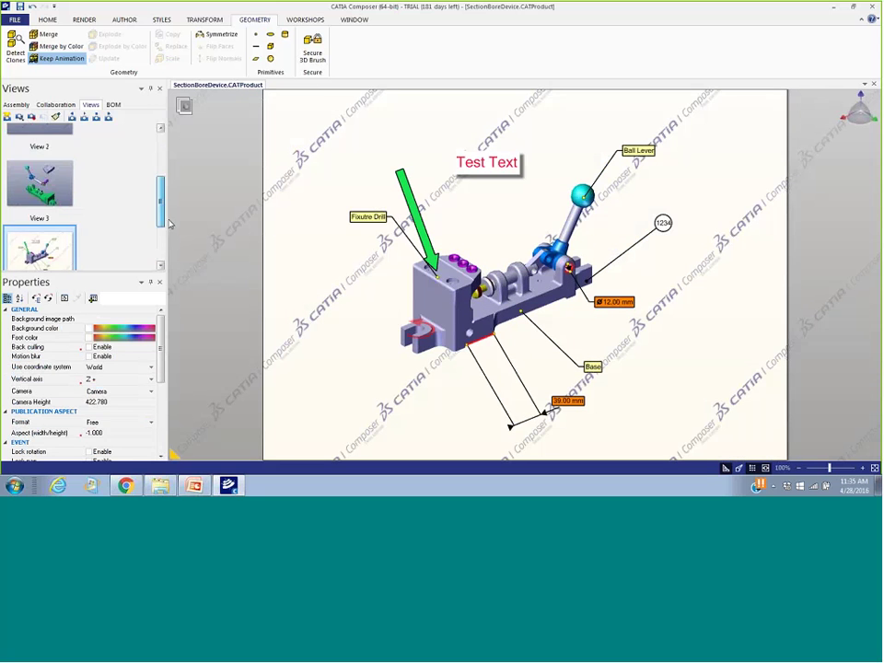
left_click(62, 227)
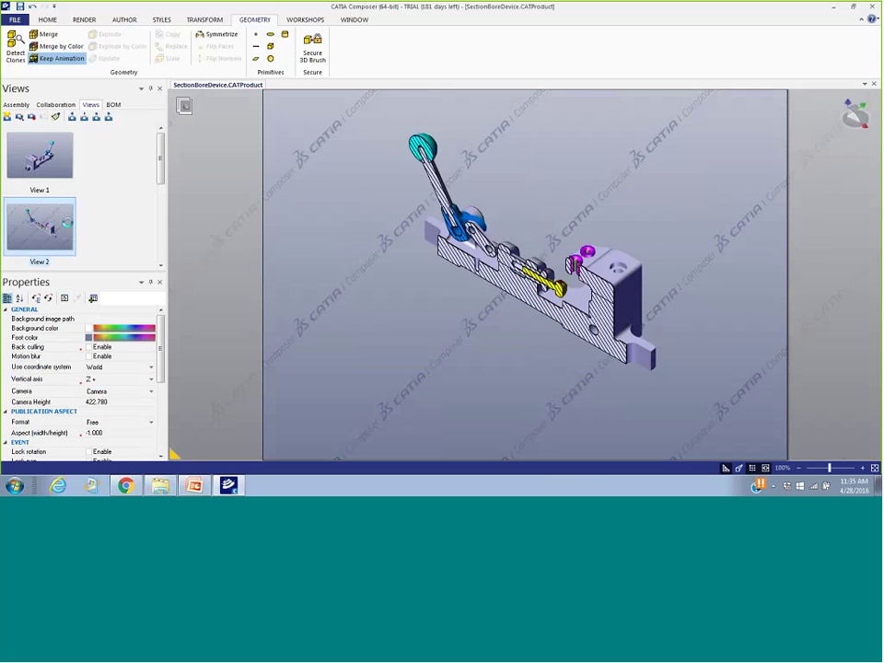
left_click(60, 163)
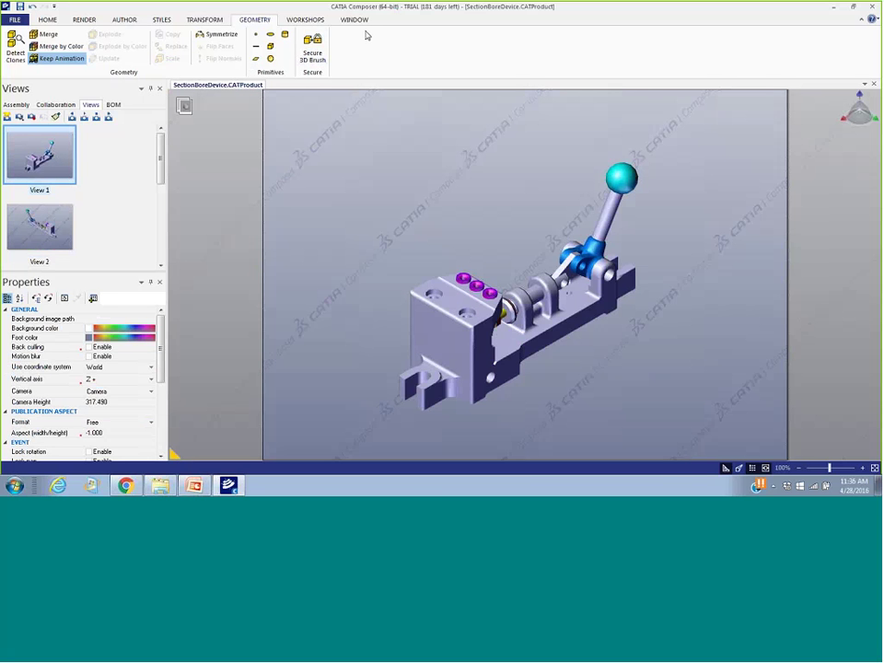
left_click(305, 20)
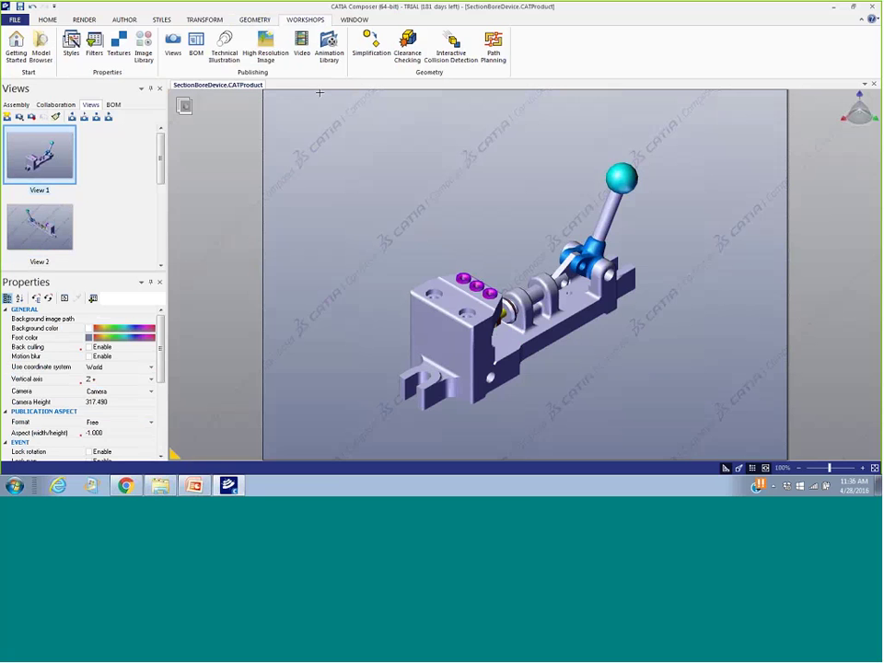
Set up the high-resolution image output to produce an image for each saved view
left_click(254, 61)
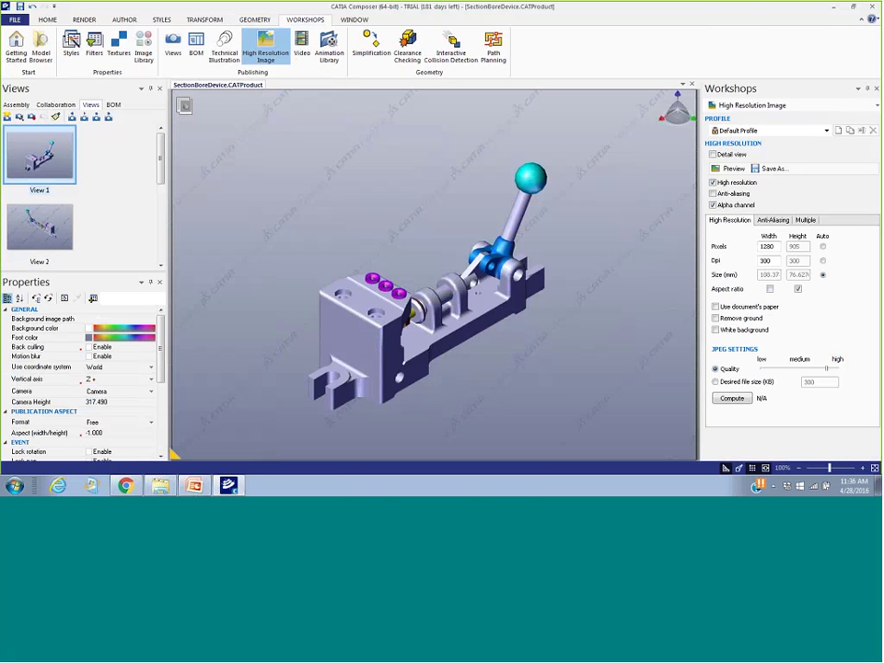
left_click(805, 220)
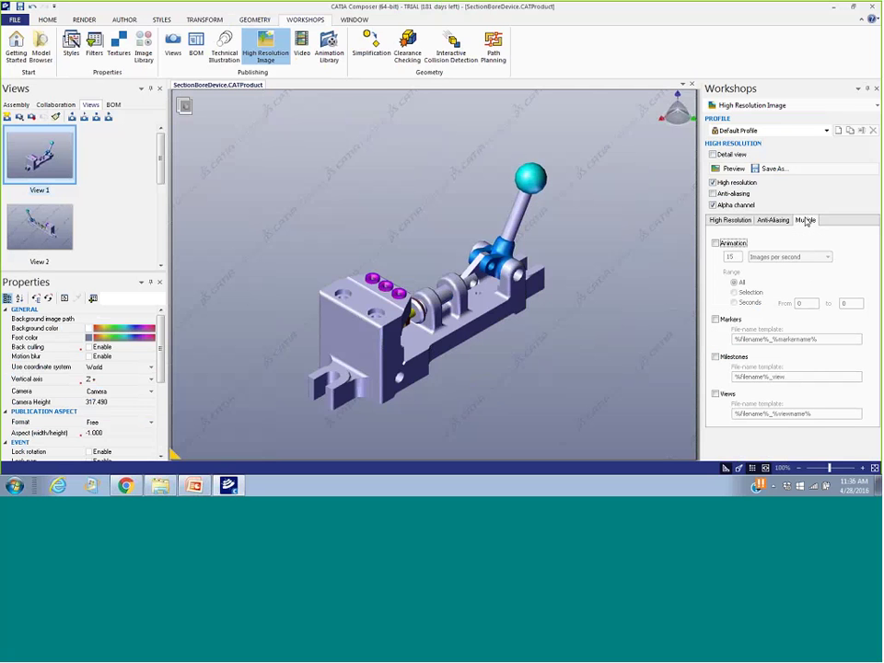
left_click(717, 395)
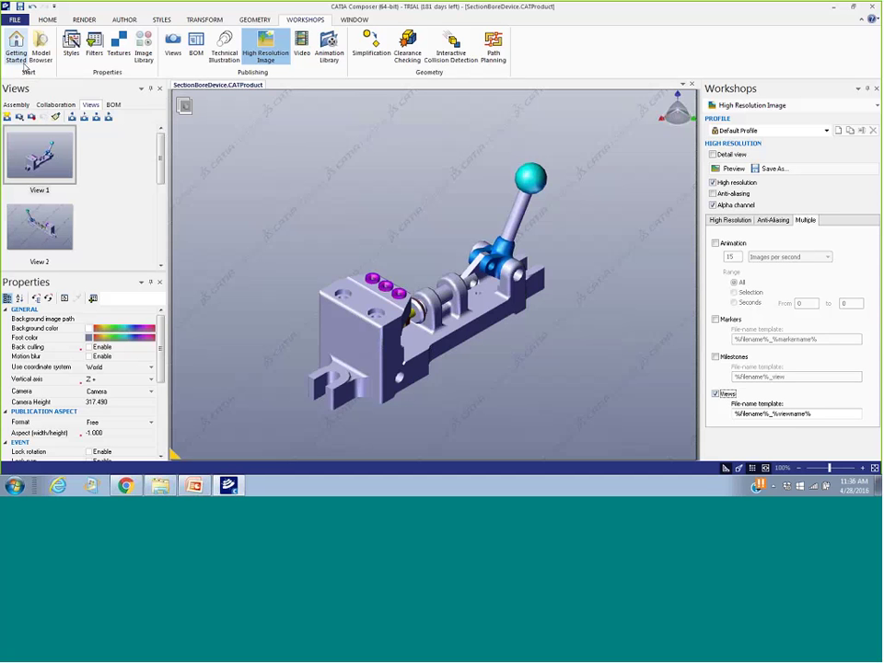
Save the assembly as SectionBoreDevice.smg, replacing the existing file, and close the document
left_click(22, 6)
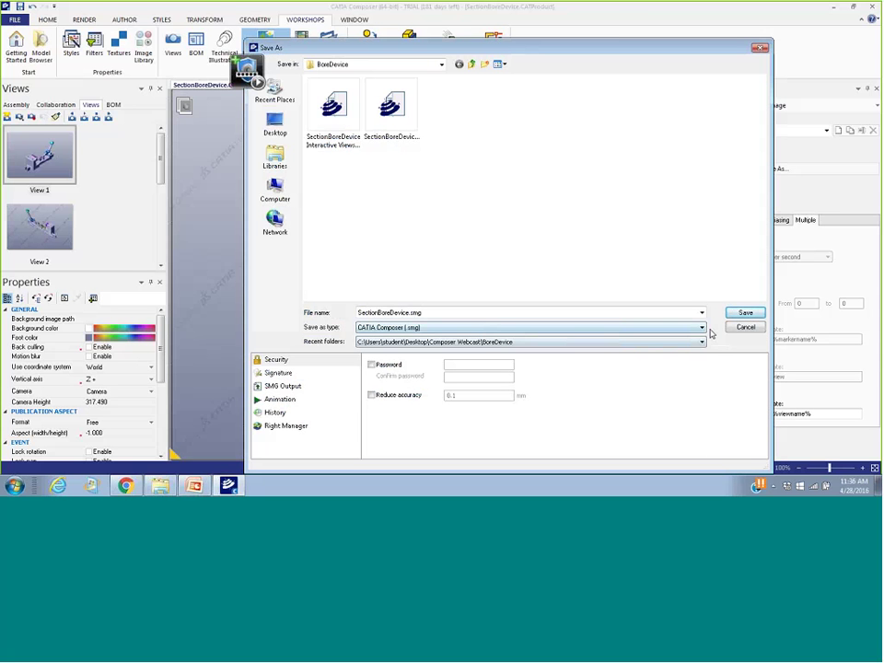
left_click(746, 313)
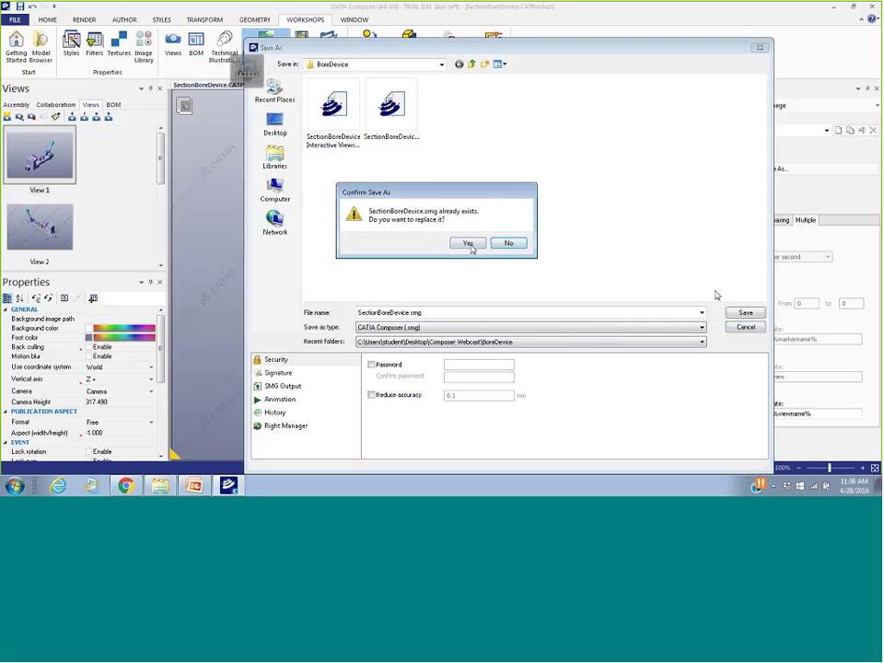
left_click(468, 243)
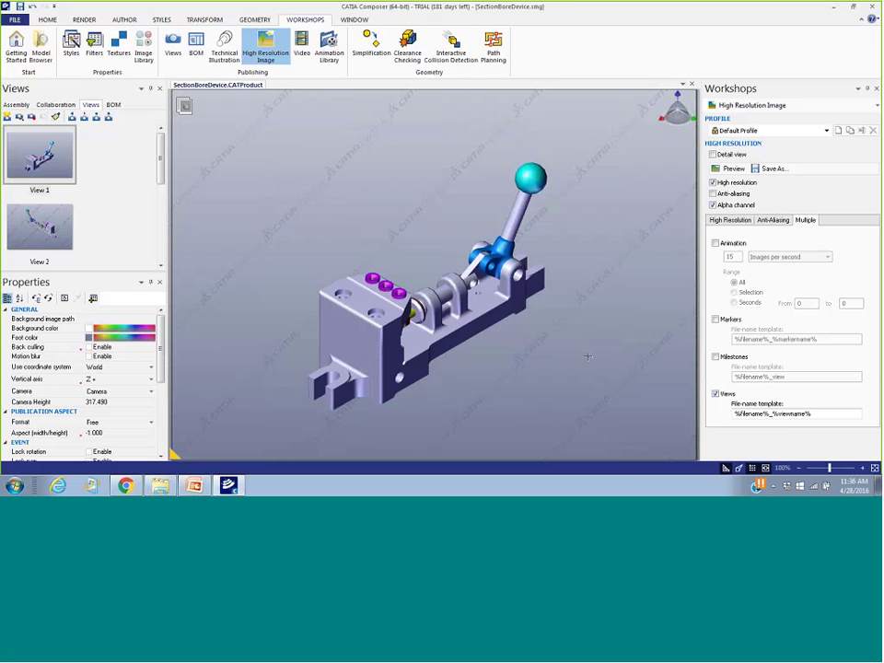
left_click(877, 90)
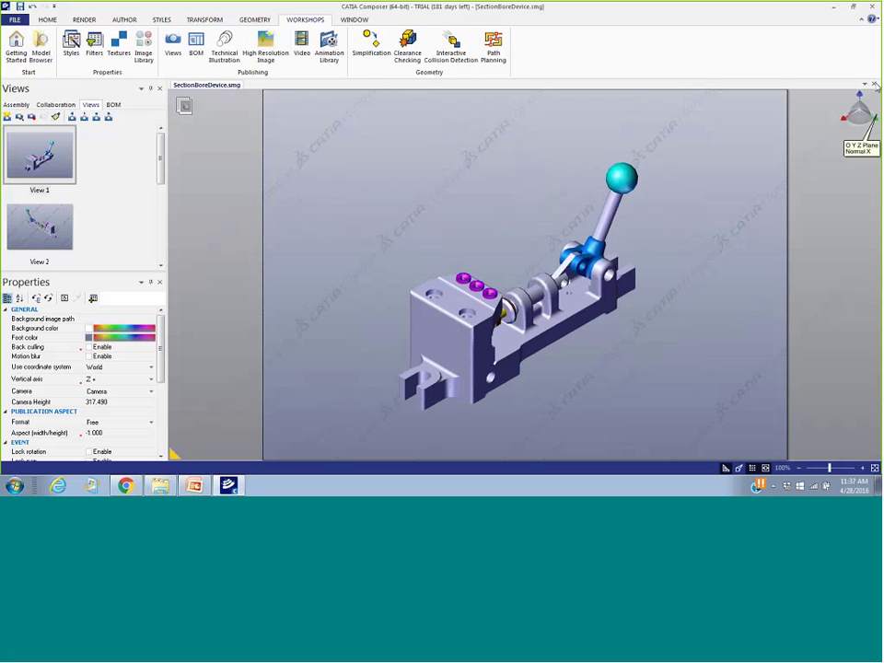
left_click(876, 85)
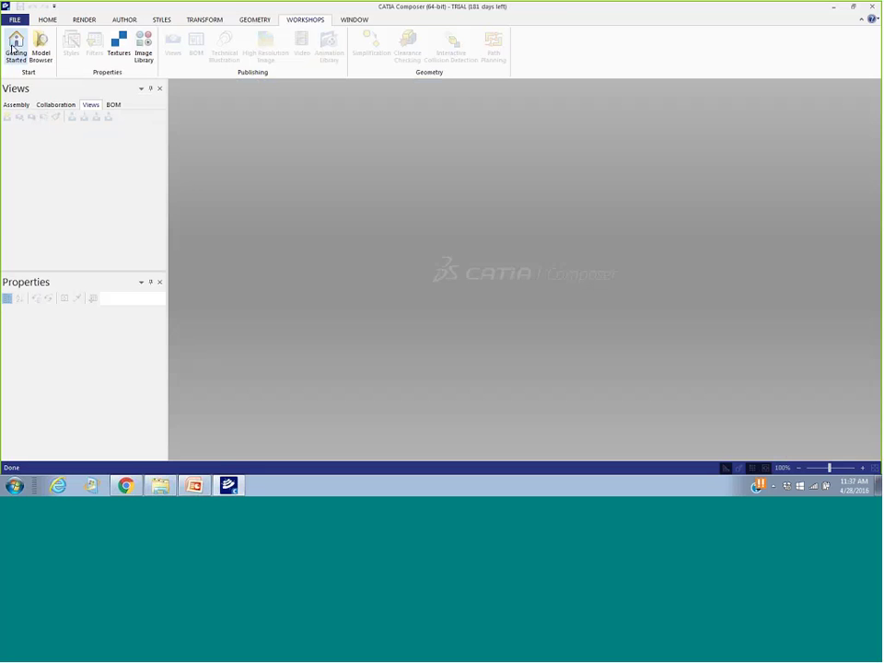
Open SectionBoreDevice Interactive Views.smg from the BoreDevice folder and capture its initial state as a new view
left_click(15, 20)
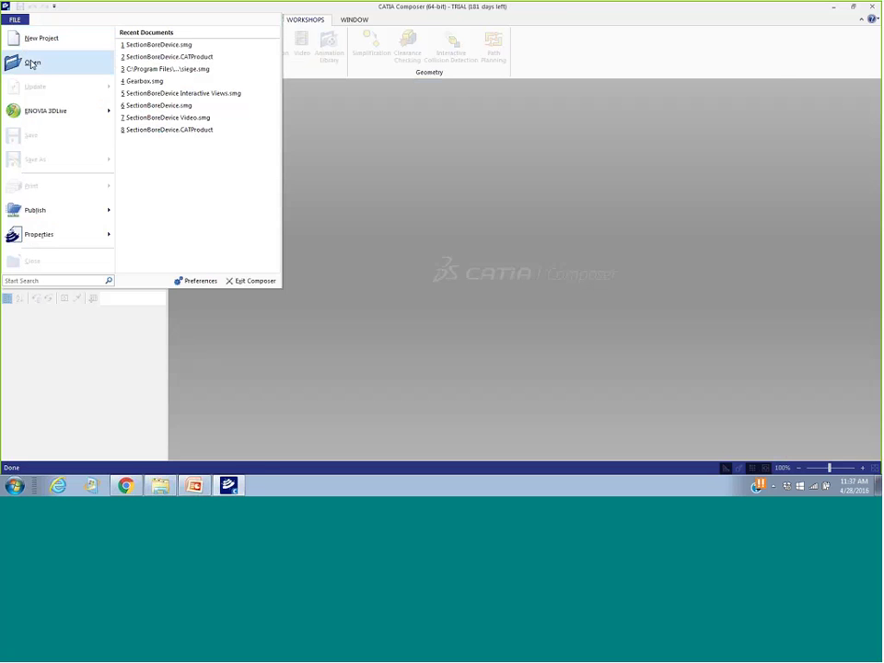
left_click(32, 62)
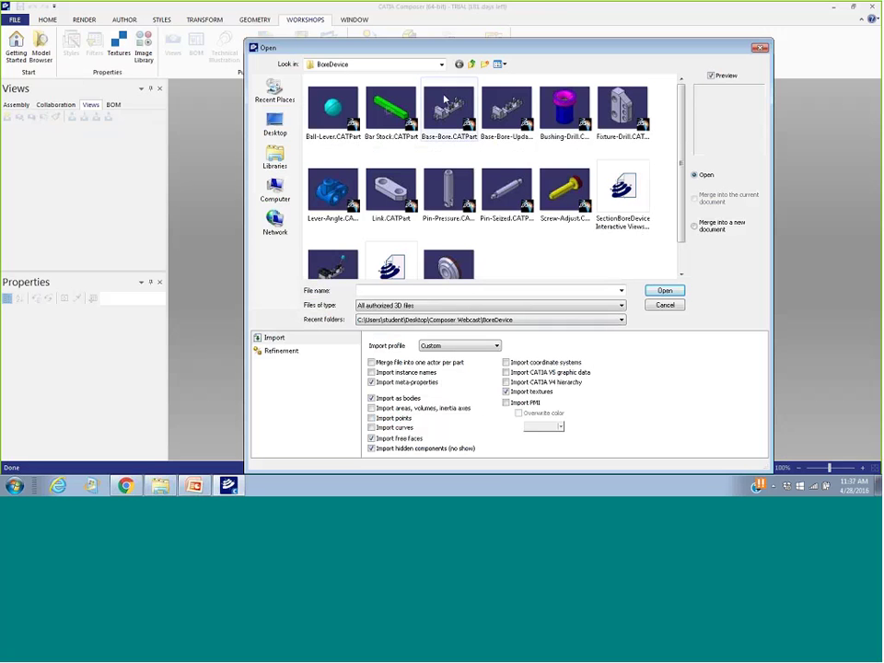
left_click(473, 64)
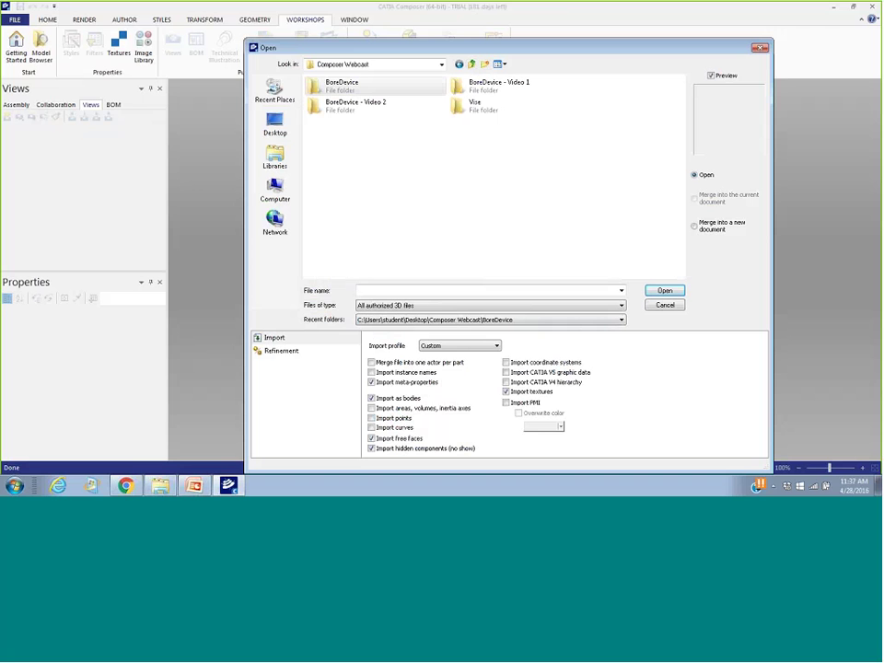
left_click(358, 88)
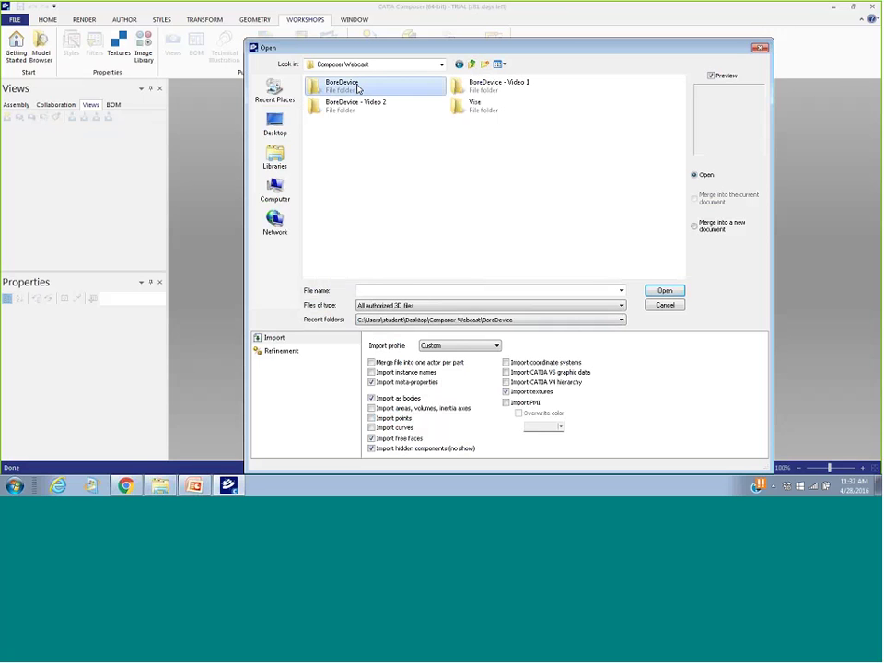
double_click(358, 88)
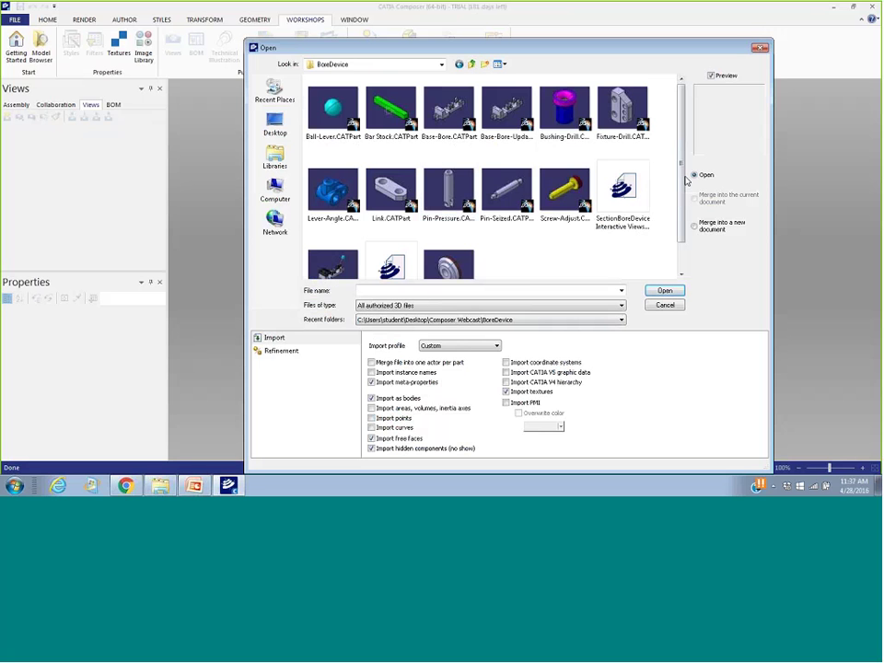
scroll(684, 182, "down", 2)
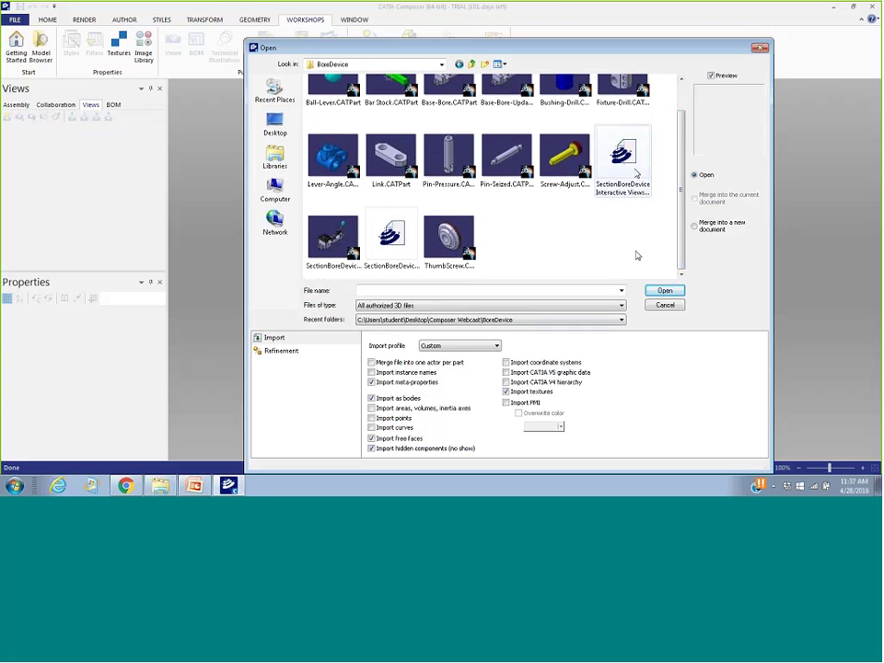
double_click(623, 155)
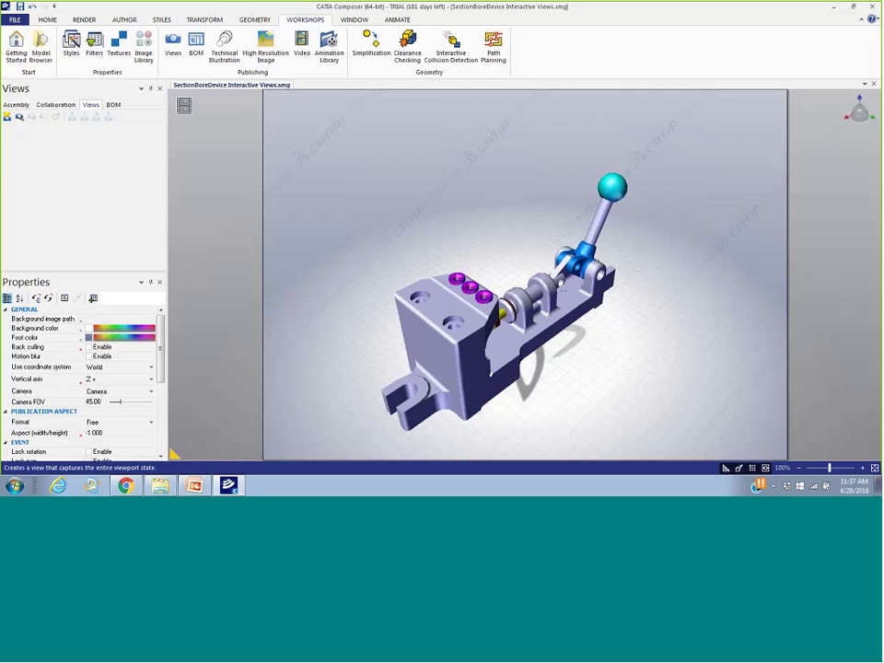
left_click(7, 116)
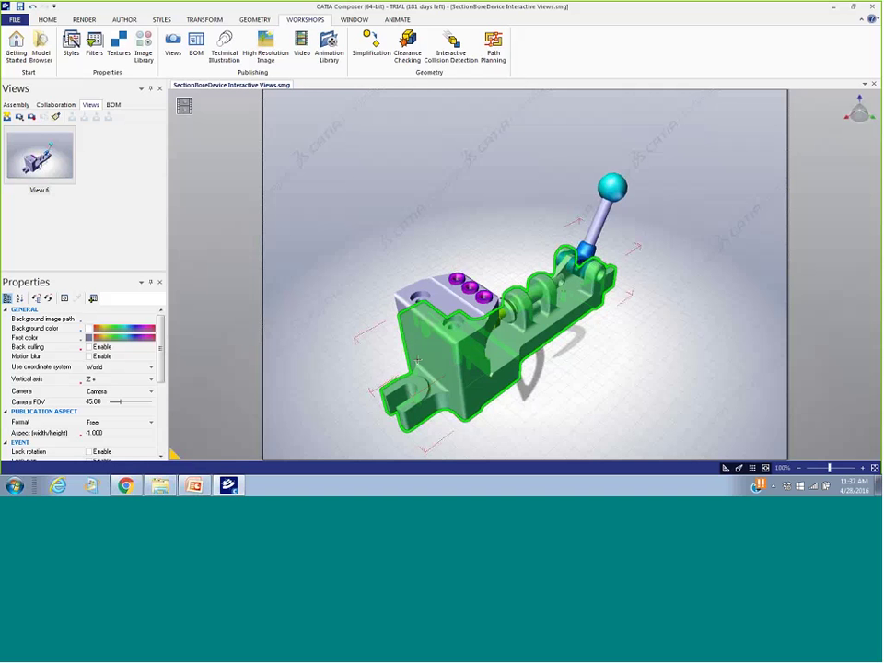
Color the Base part green with the assembly turned to its other side and capture that state as a second view
left_click_drag(420, 357, 501, 343)
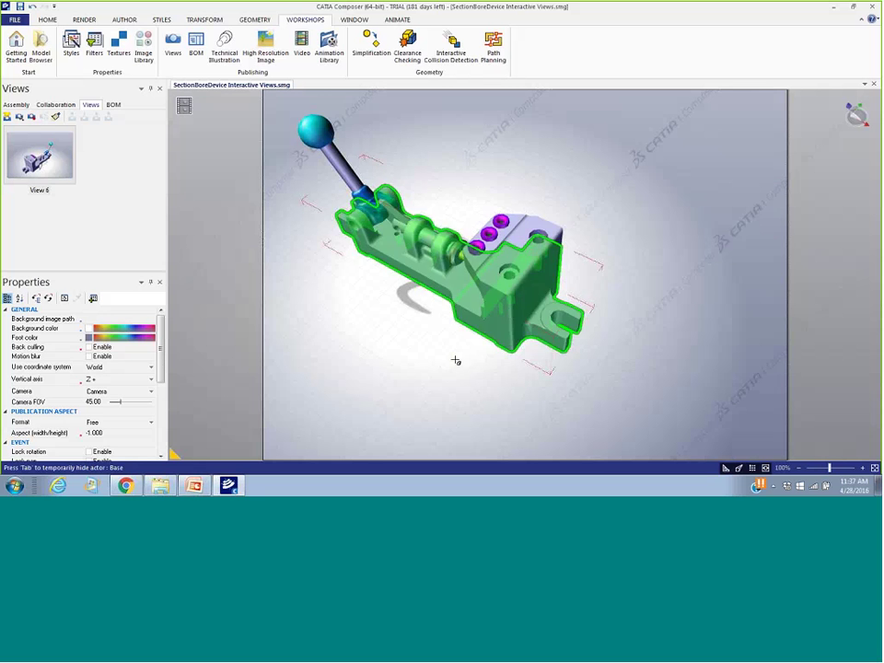
left_click(502, 344)
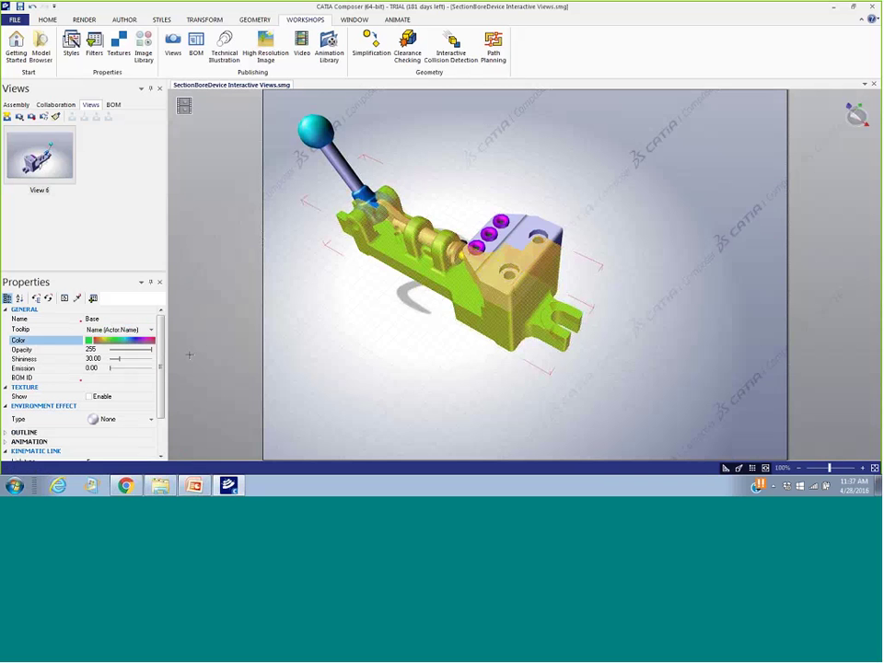
left_click(6, 118)
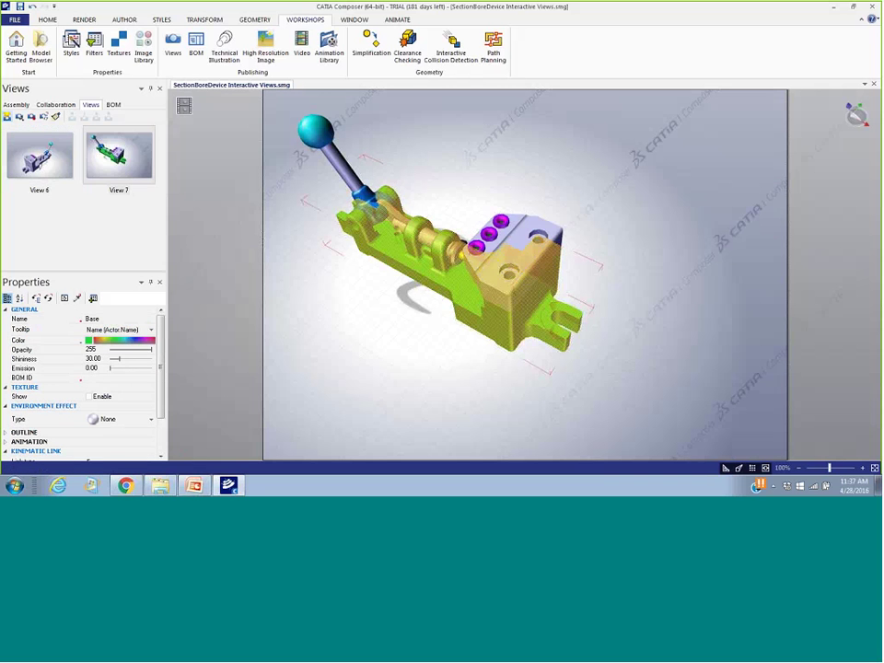
Display View 6 and View 7 to compare their camera and Base color, and delete View 7
left_click(52, 166)
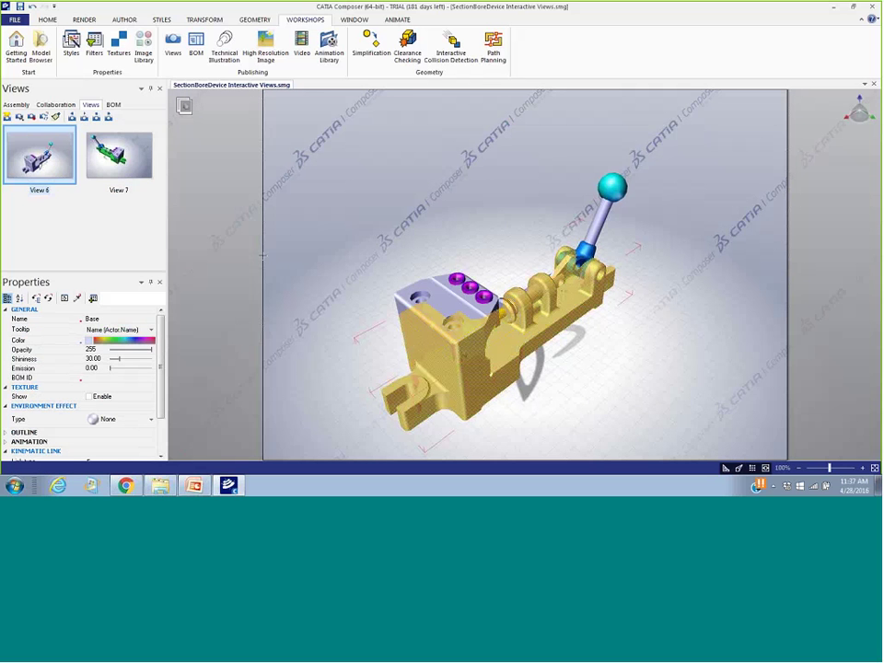
left_click(263, 256)
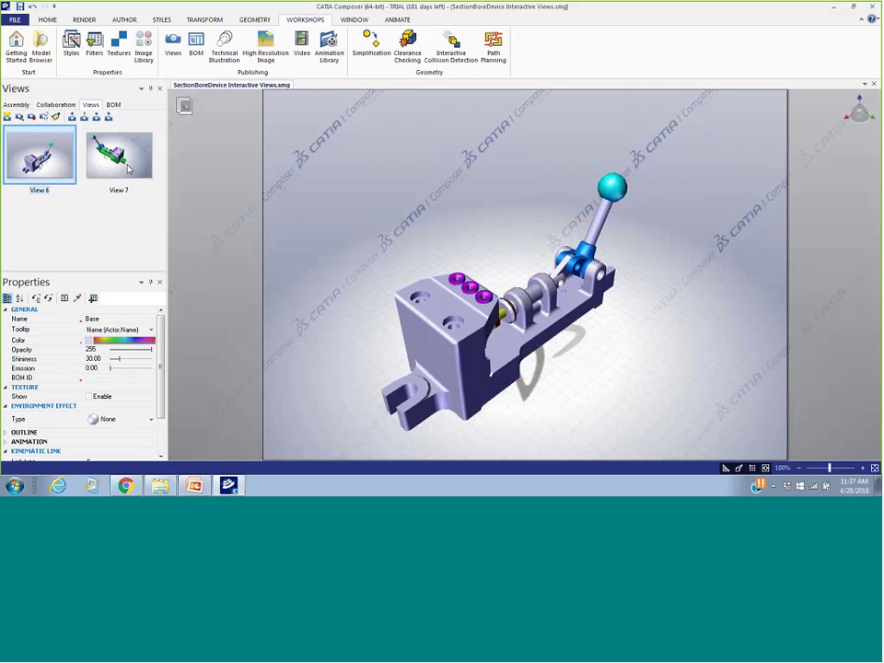
double_click(138, 163)
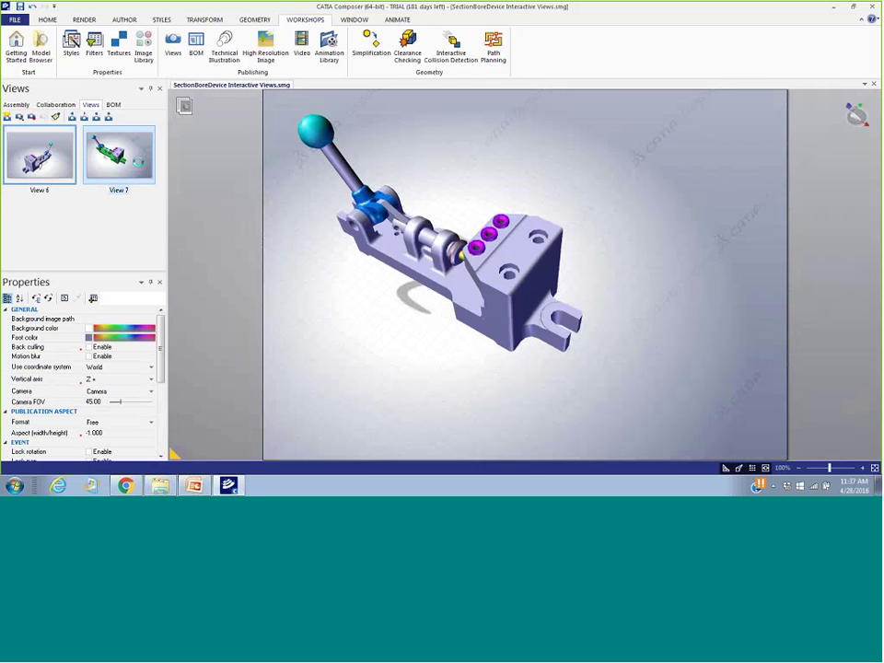
key("Delete")
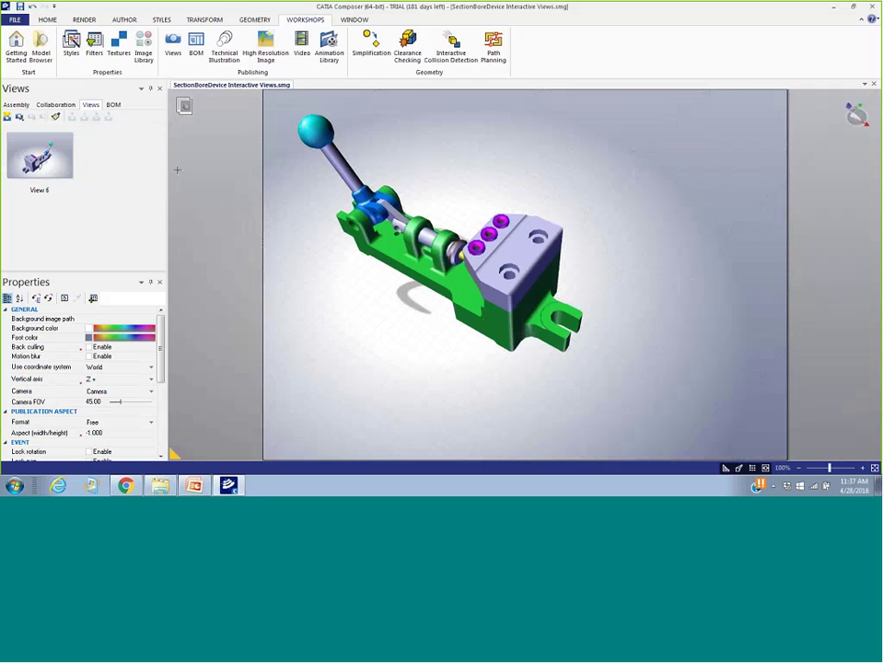
Display View 6, zoom out to show the whole assembly smaller, and update View 6 with this framing
left_click(59, 156)
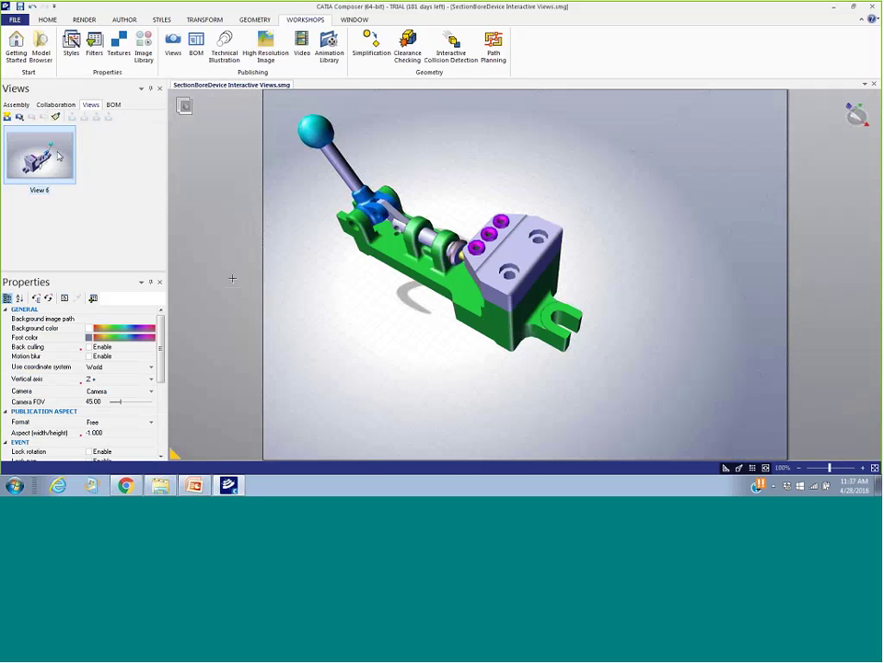
double_click(59, 156)
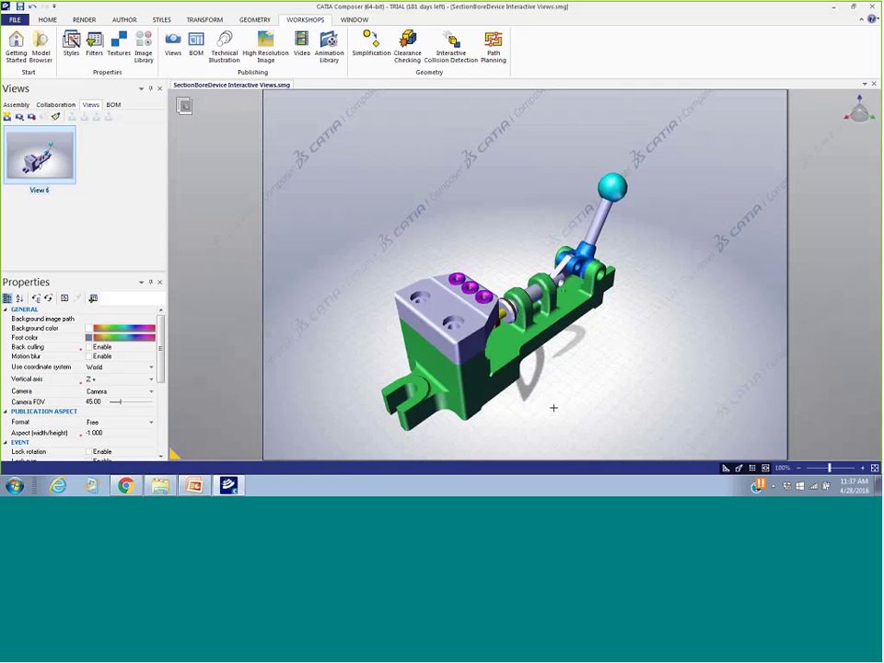
middle_click_drag(526, 319, 553, 260)
scroll(553, 259, "down", 3)
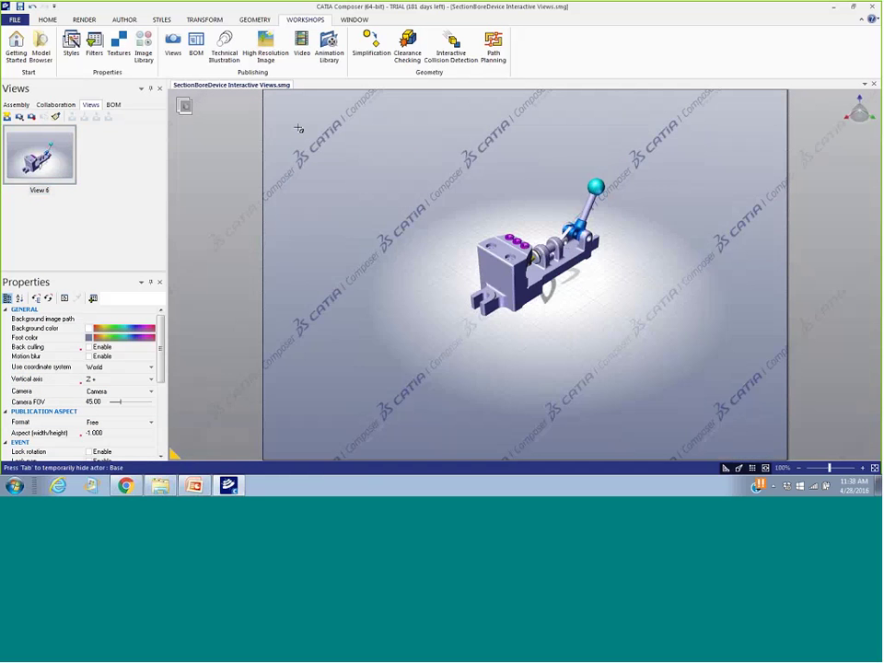
left_click(31, 117)
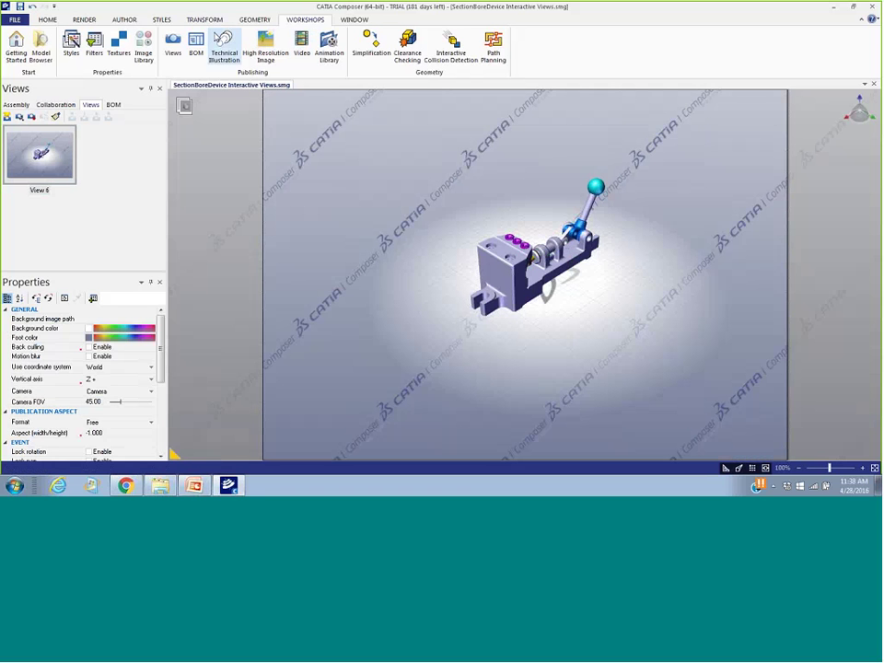
Align the camera to 3/4 X+ Y- Z+, adjust the framing, and capture it as a camera-only view
left_click(48, 20)
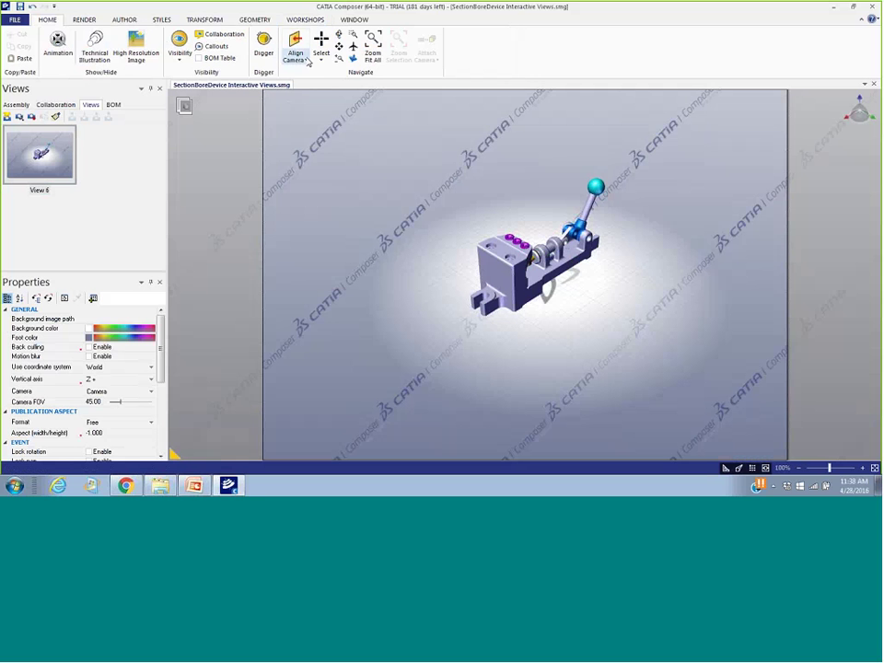
left_click(295, 46)
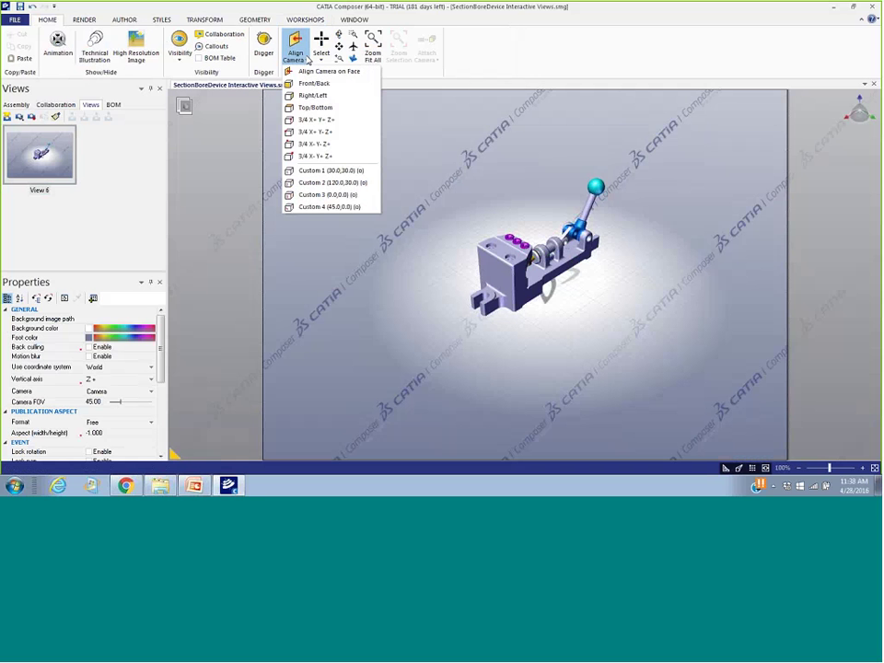
left_click(326, 133)
right_click_drag(335, 135, 631, 333)
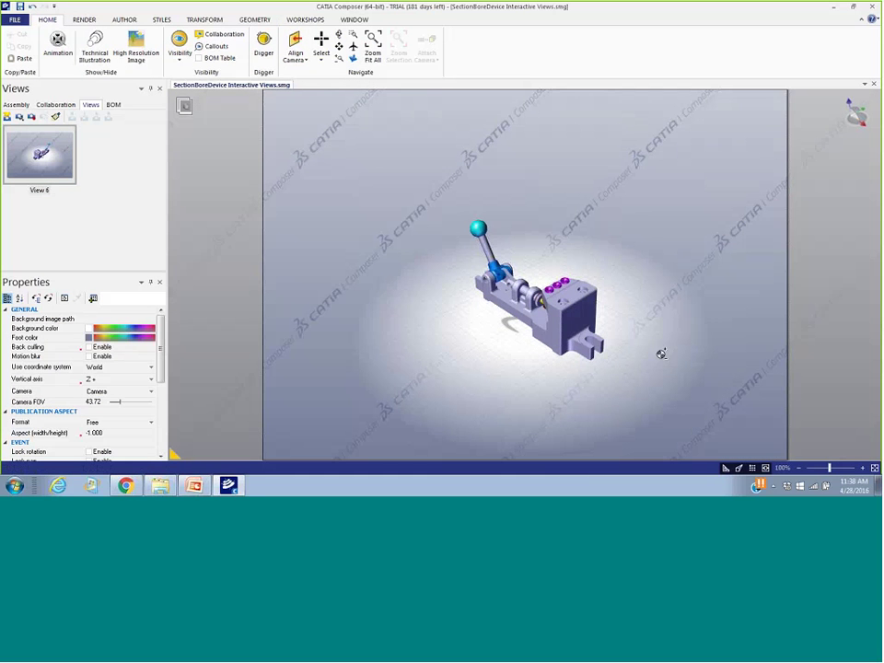
key("Caps_Lock")
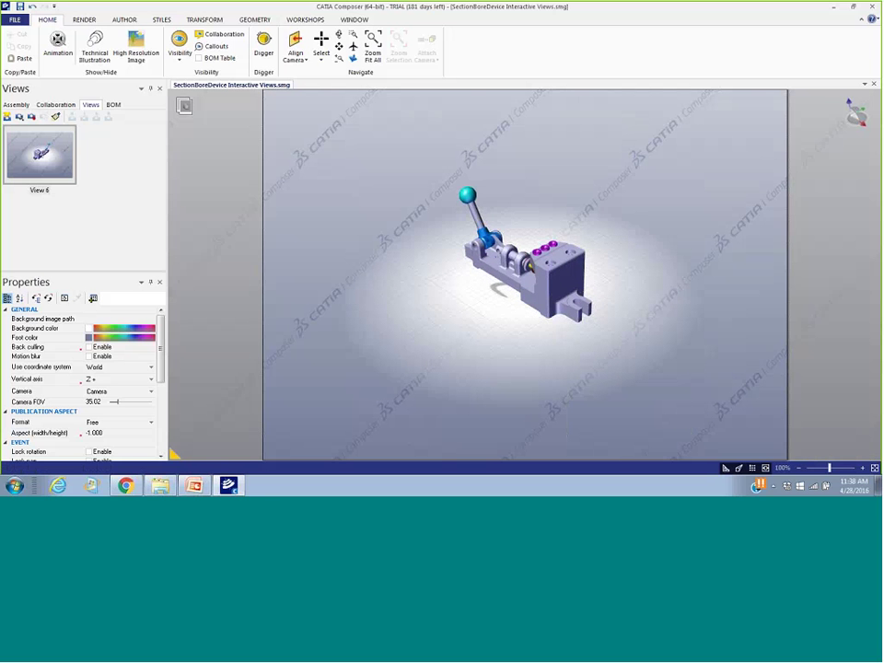
left_click(19, 118)
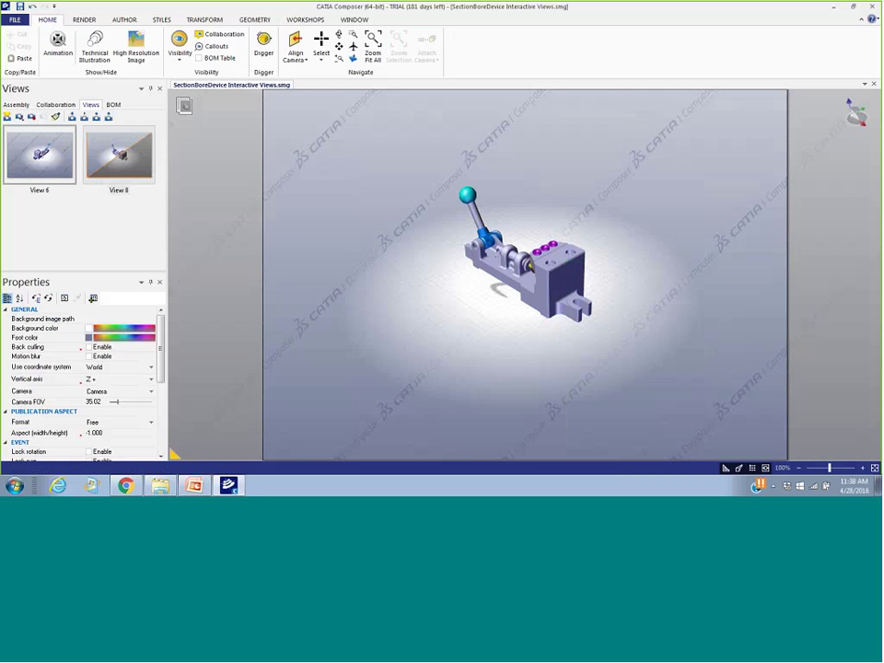
Set the Base part's color to green
left_click(516, 272)
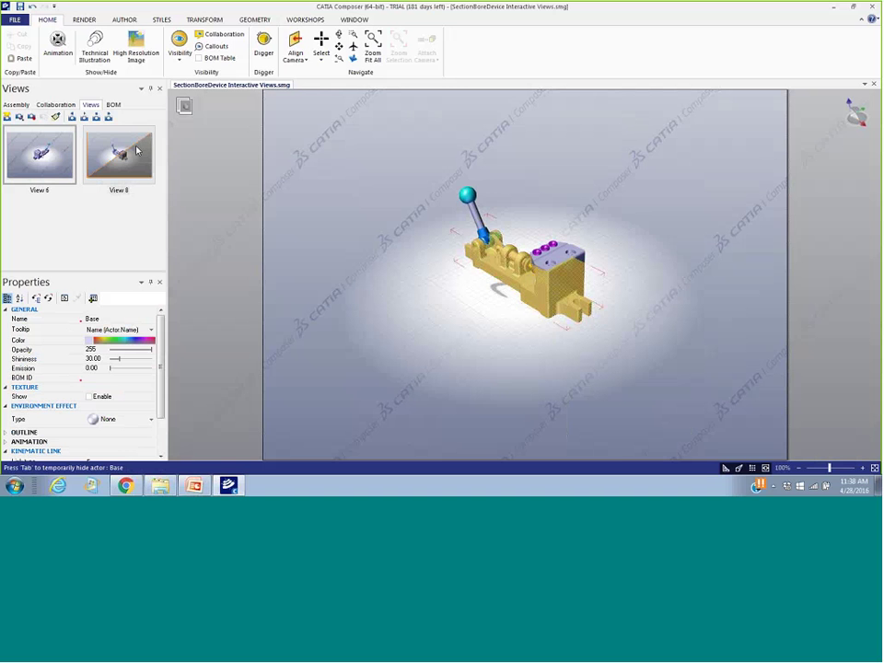
left_click(136, 342)
left_click(117, 342)
left_click(345, 373)
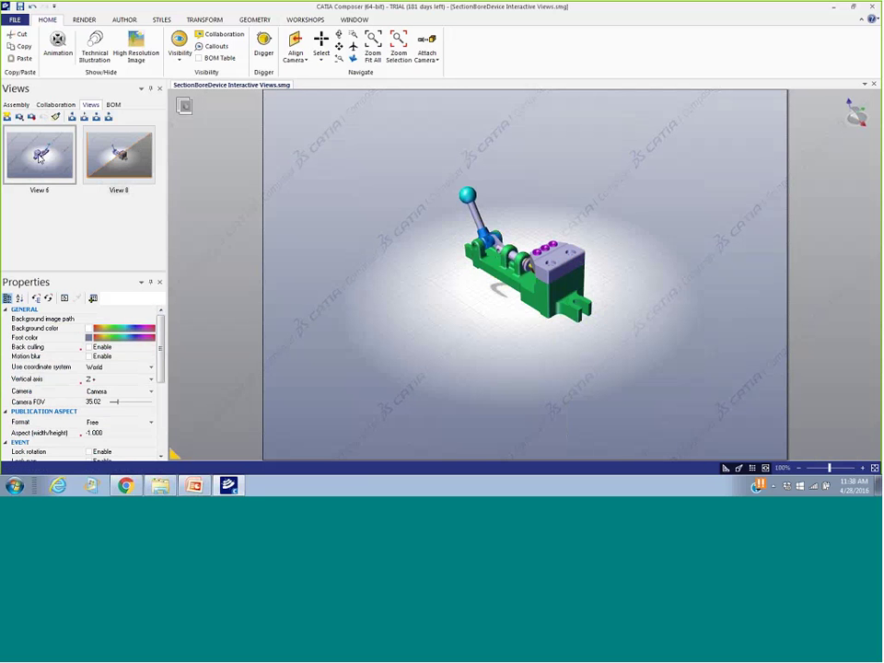
Display View 6 and the camera-only View 8 in turn to compare their camera and Base color, ending on View 6
left_click(40, 159)
left_click(478, 267)
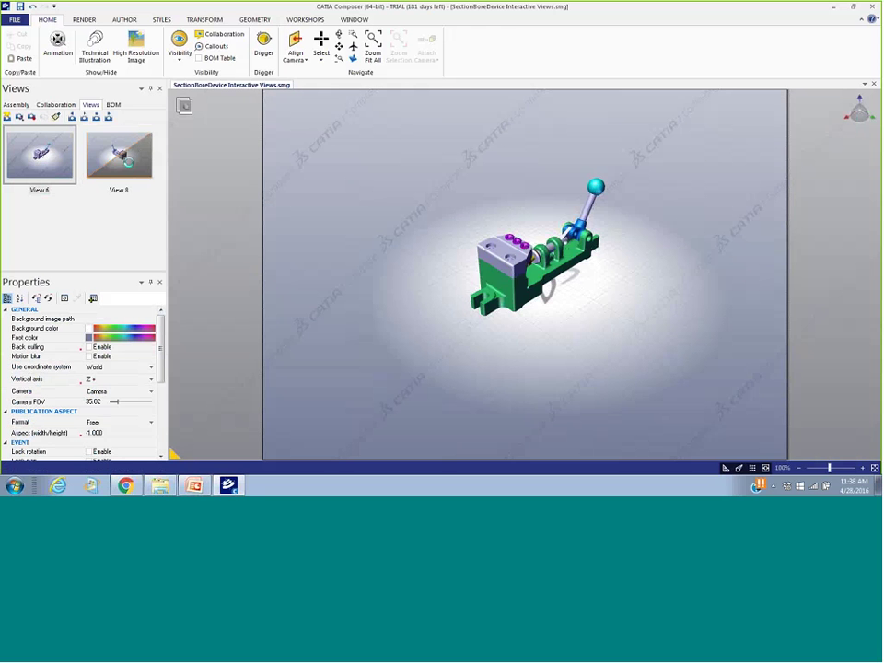
left_click(119, 154)
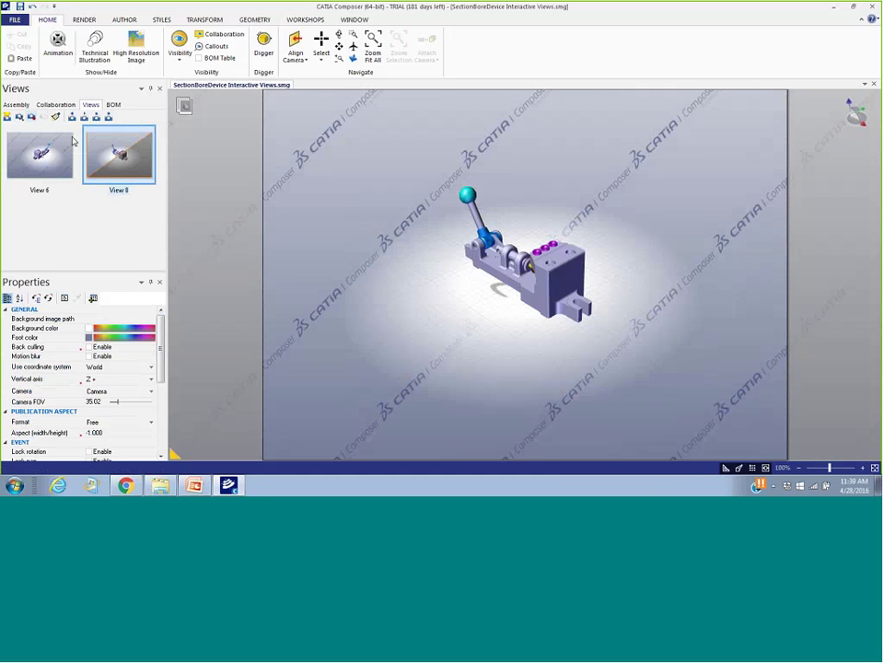
left_click(63, 167)
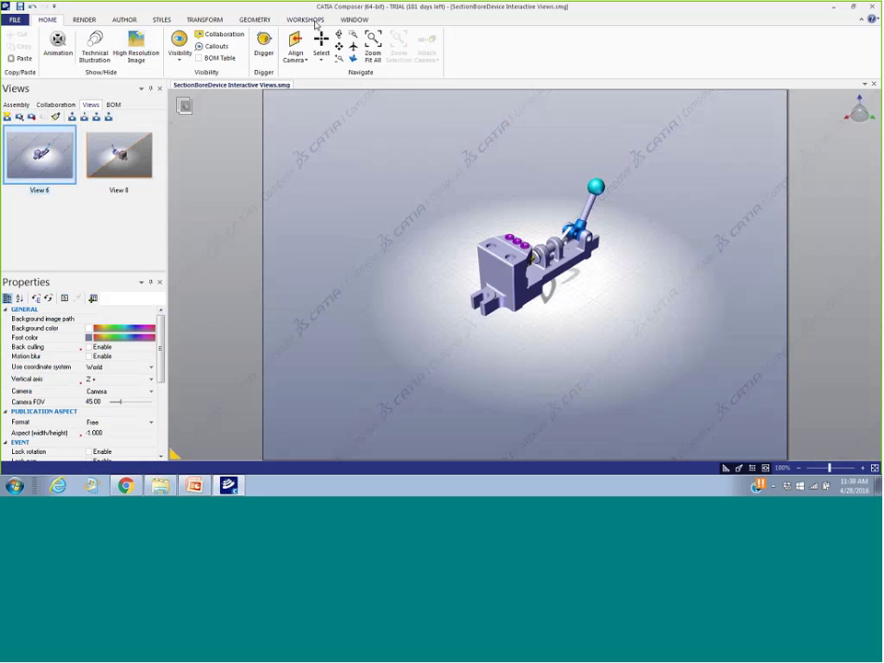
Open the Views workshop and create a custom view of the whole selected assembly that captures only the actors' location
left_click(309, 19)
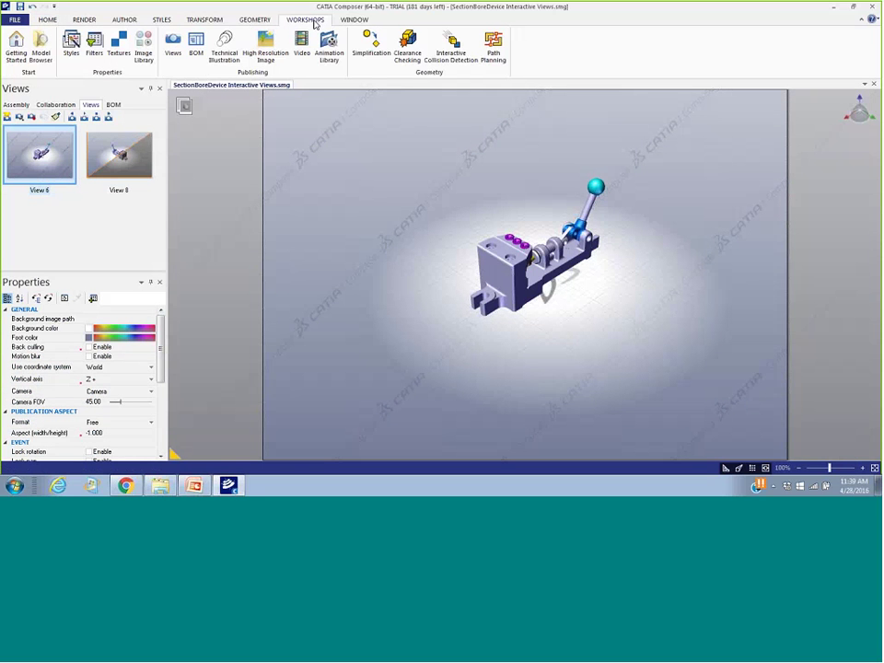
left_click(176, 53)
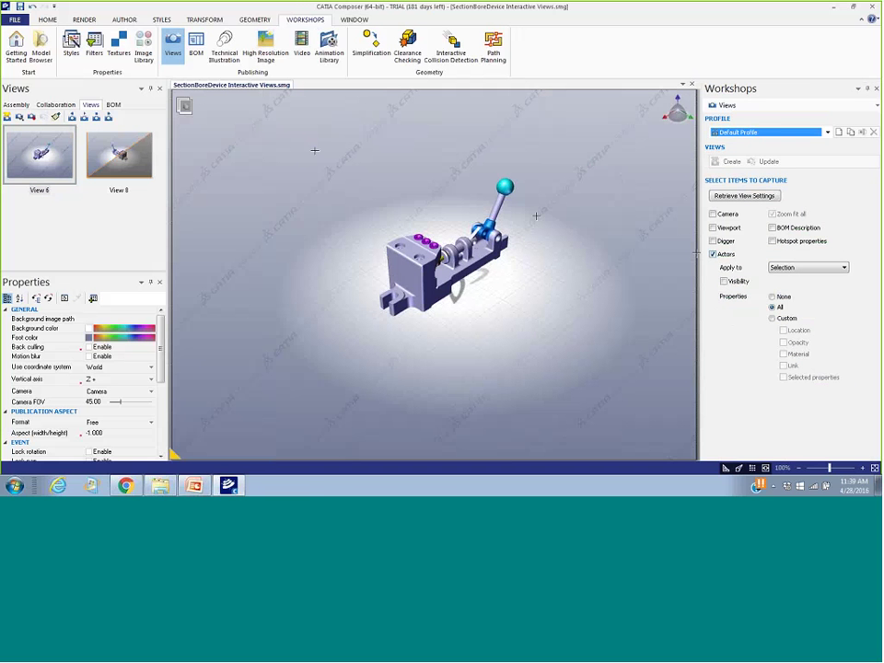
left_click_drag(314, 150, 576, 346)
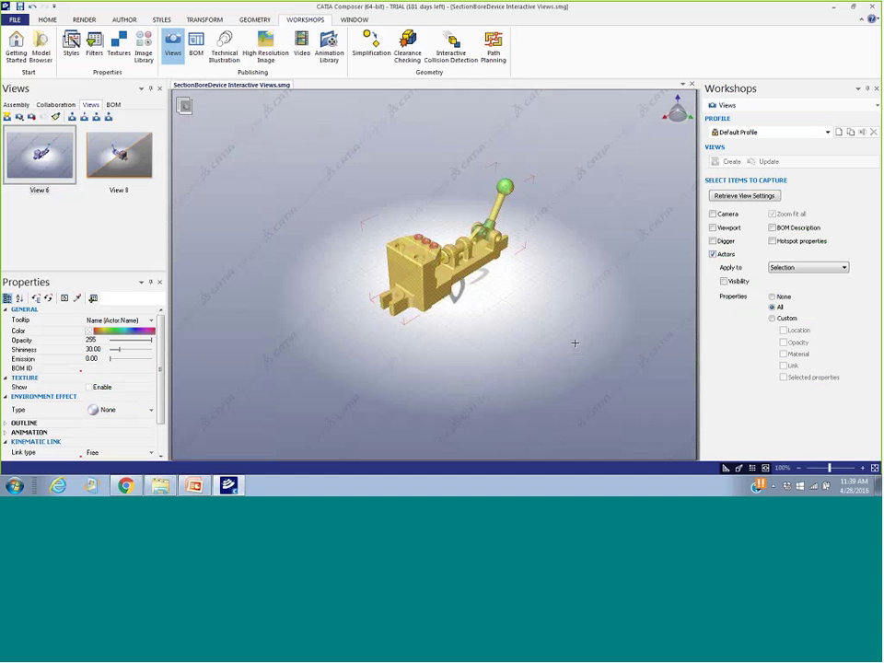
left_click(713, 255)
left_click(714, 255)
left_click(774, 319)
left_click(784, 330)
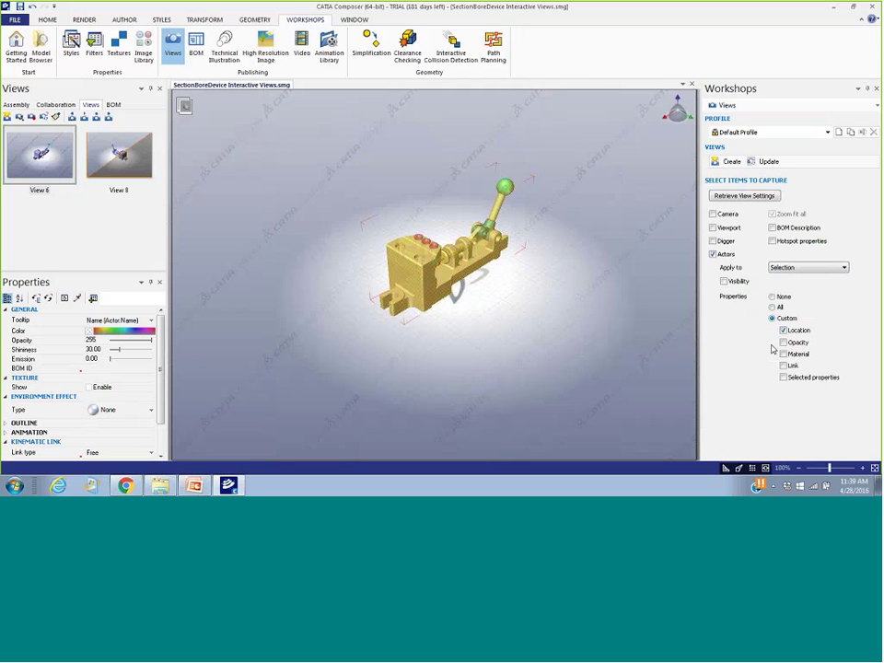
left_click(731, 161)
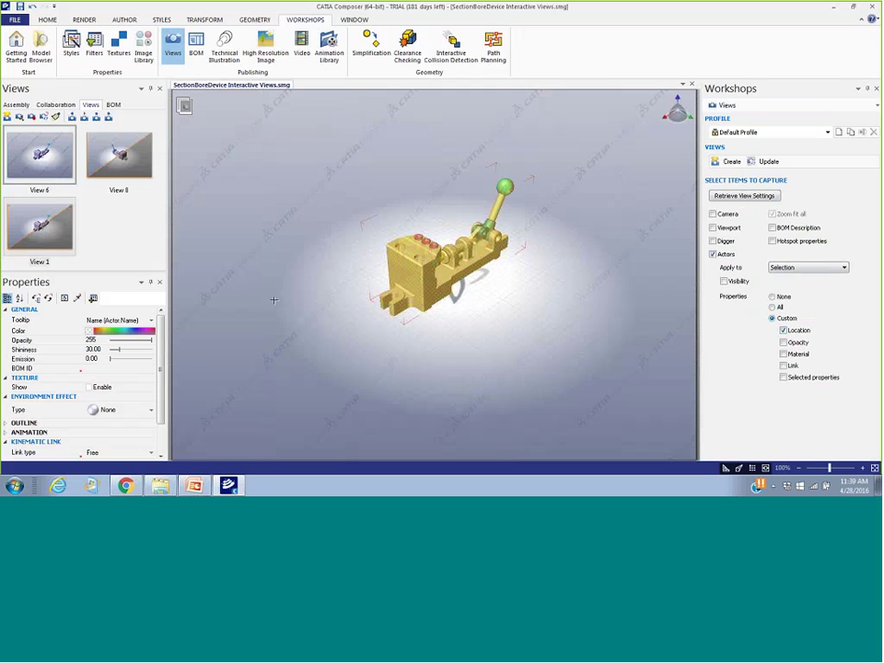
left_click(544, 349)
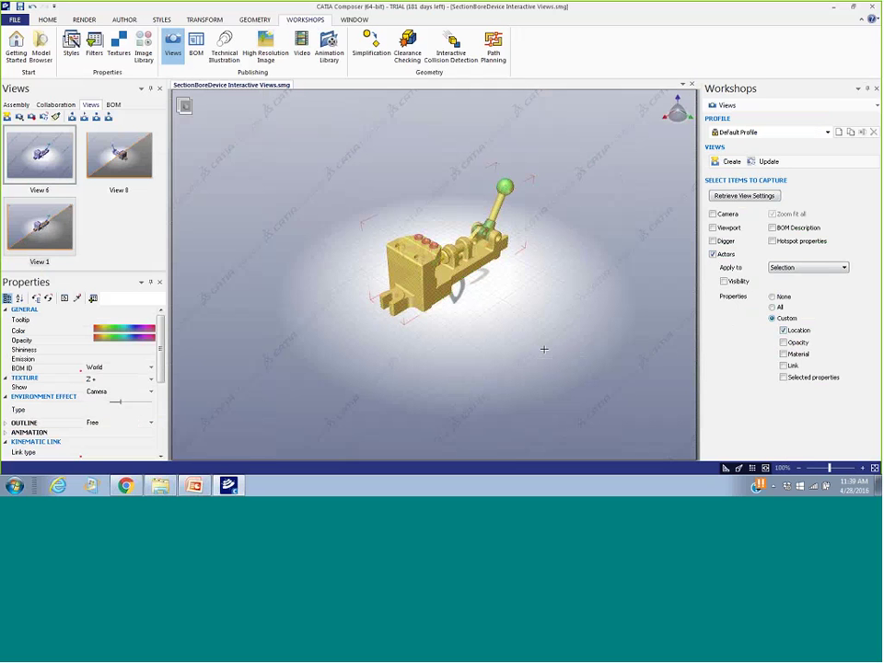
Translate the Fixutre Drill block straight up, well clear of the assembly
left_click(254, 19)
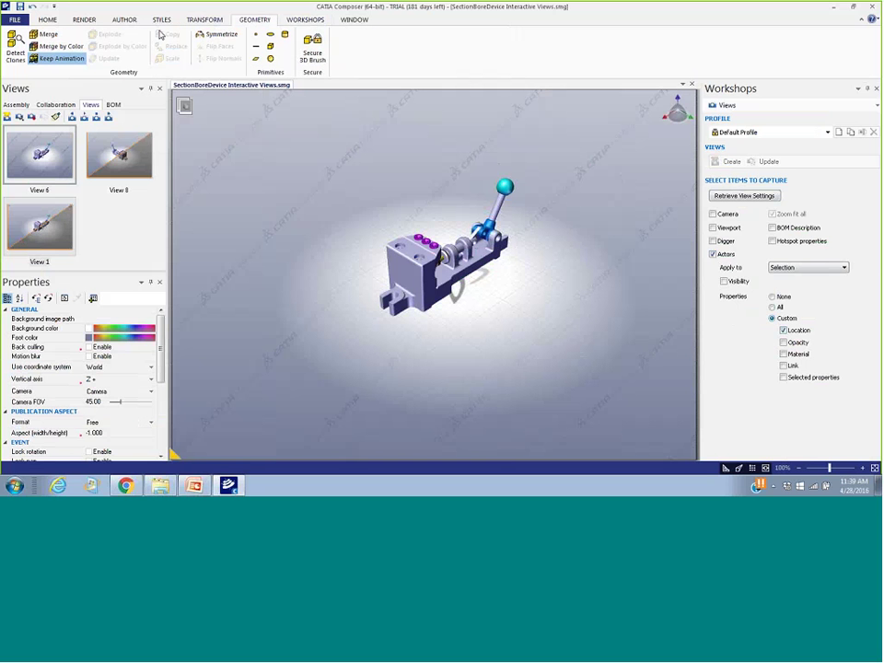
left_click(205, 19)
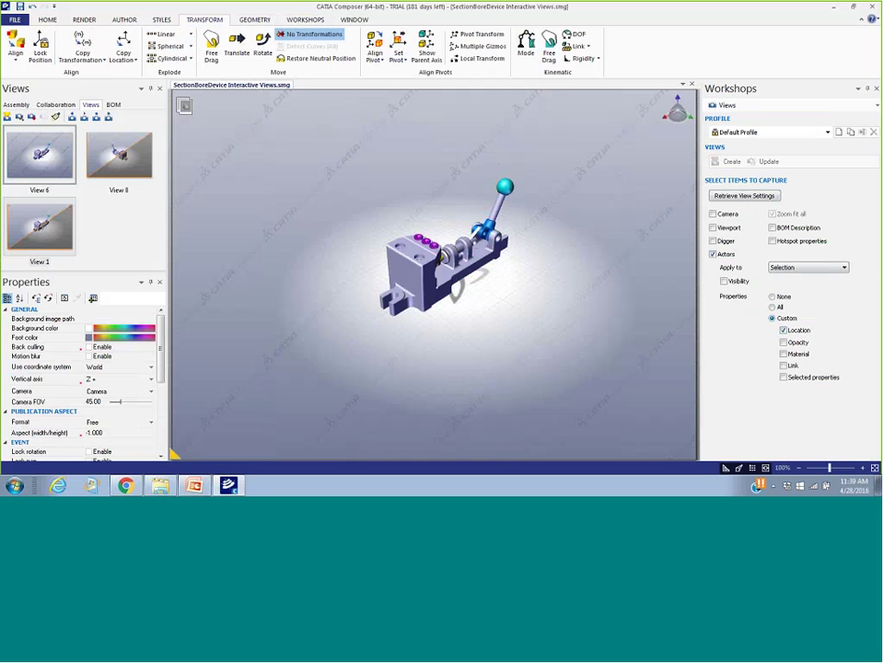
left_click(236, 44)
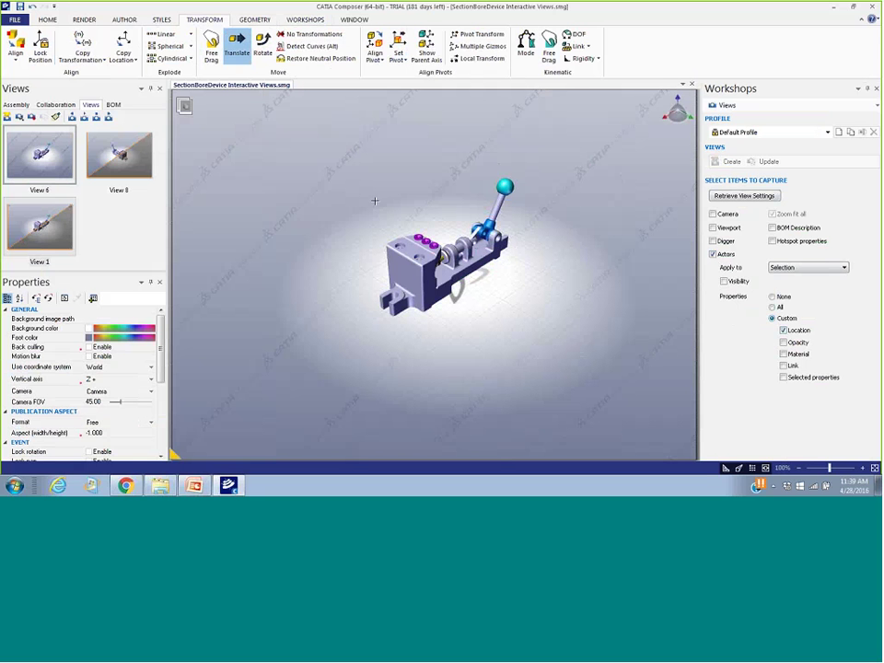
left_click(416, 253)
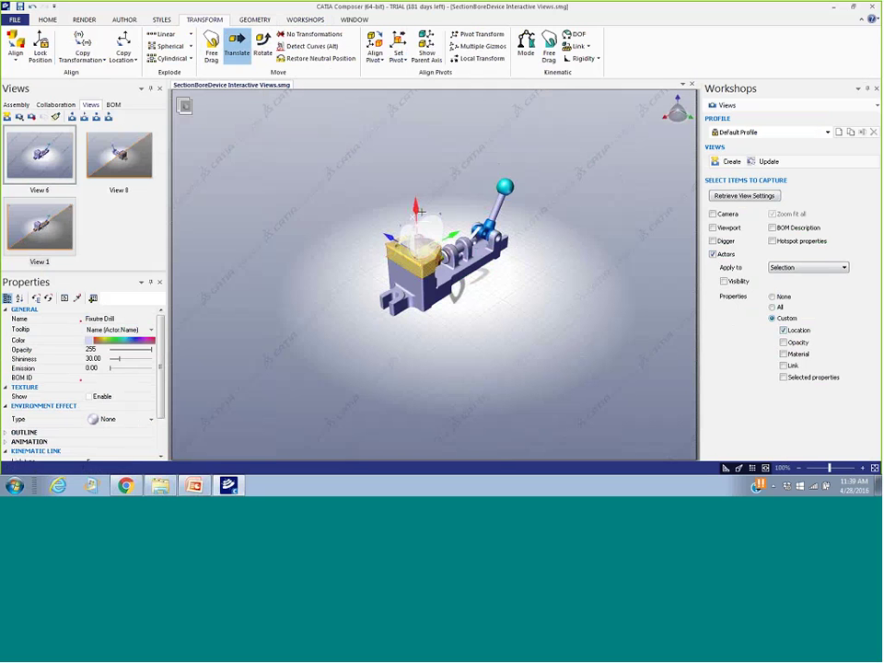
left_click_drag(409, 209, 406, 114)
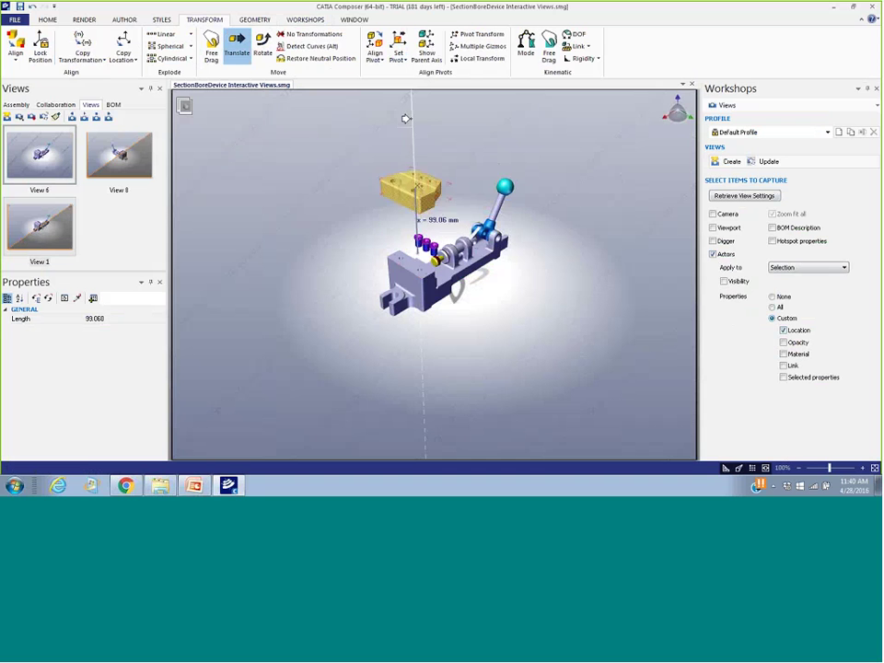
Translate the Base part straight down by about 115 mm, away from the handle and shaft parts
left_click(429, 287)
left_click(430, 285)
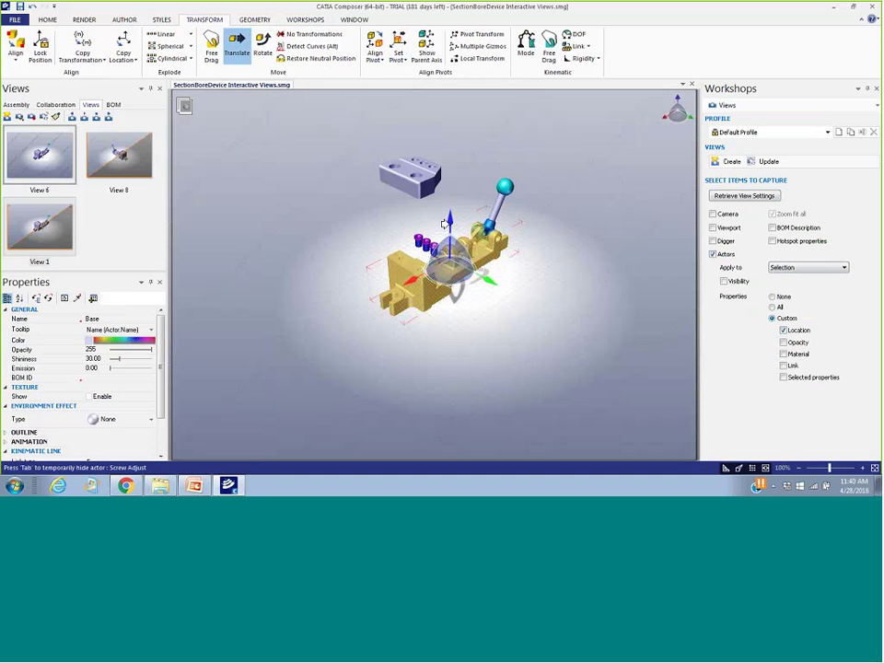
left_click_drag(446, 224, 449, 274)
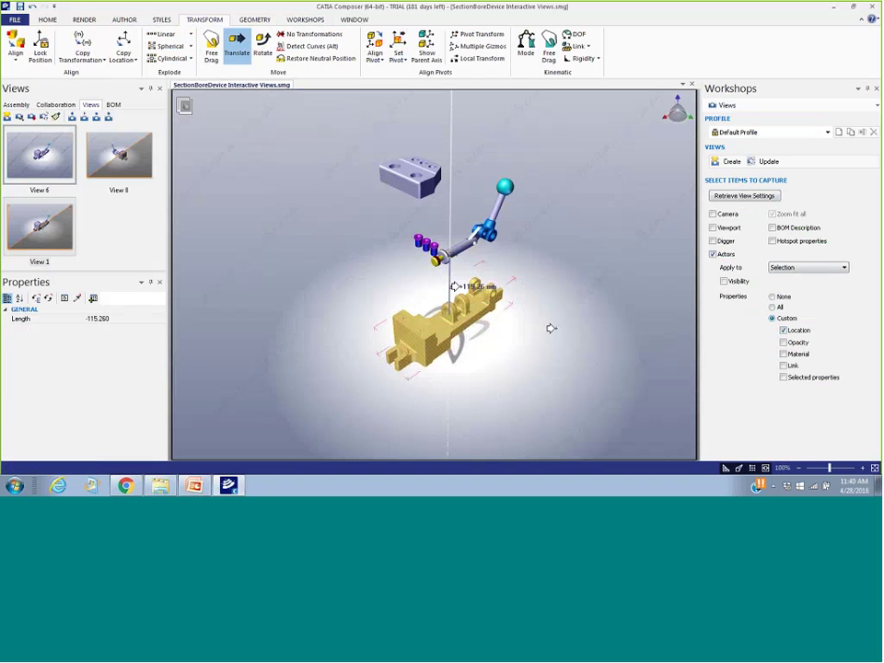
left_click(655, 324)
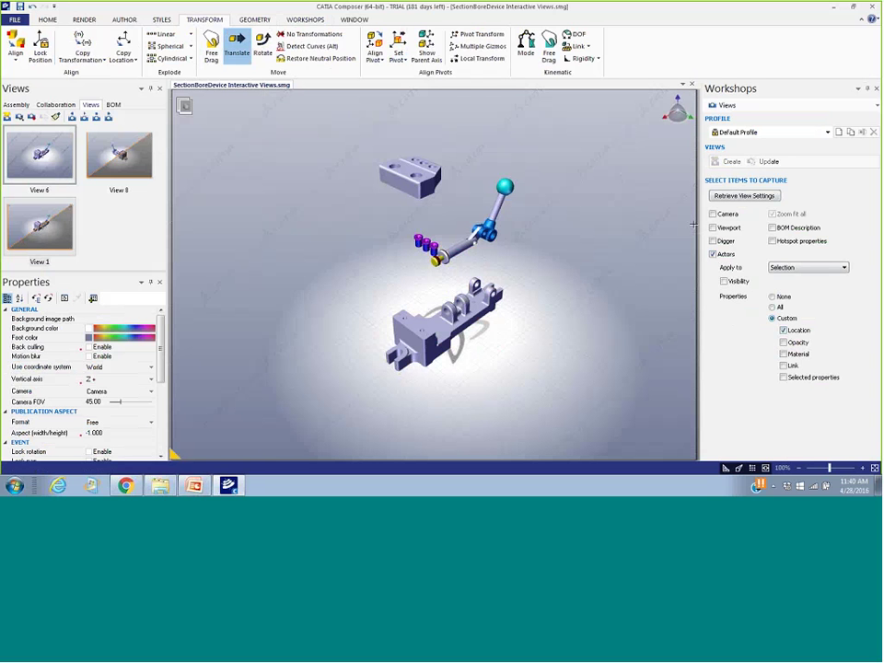
Select all the separated parts and create a second view that captures only their location
left_click_drag(320, 128, 400, 182)
left_click_drag(358, 148, 643, 392)
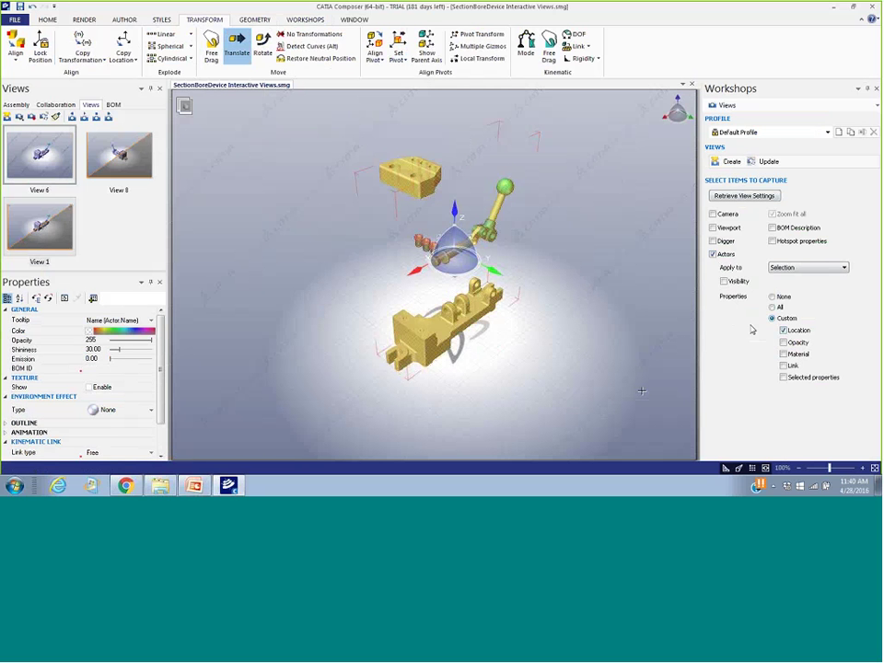
left_click(729, 162)
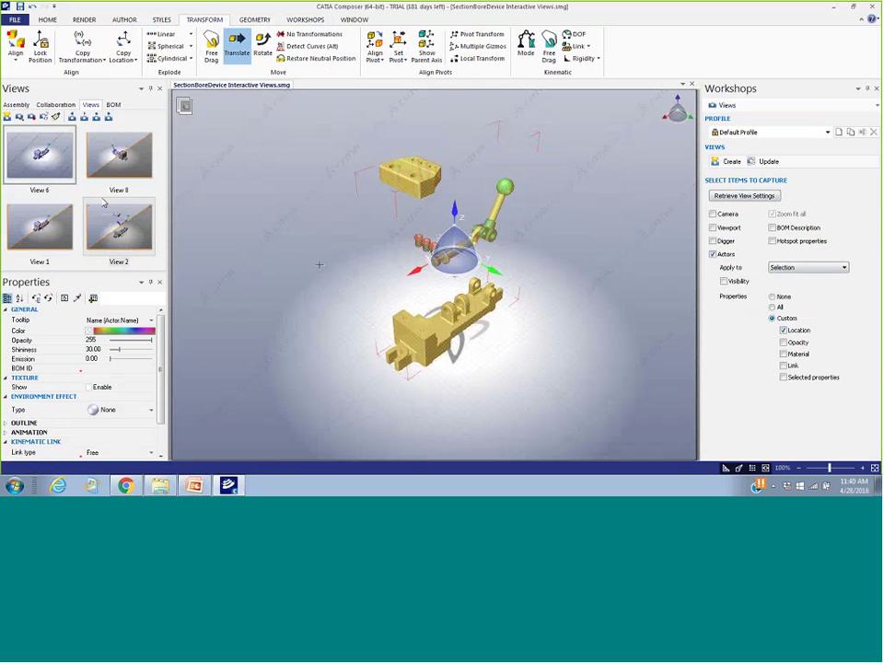
Display View 6, View 2, View 8 and View 1 in turn to compare camera and part locations, ending on View 6
left_click(62, 163)
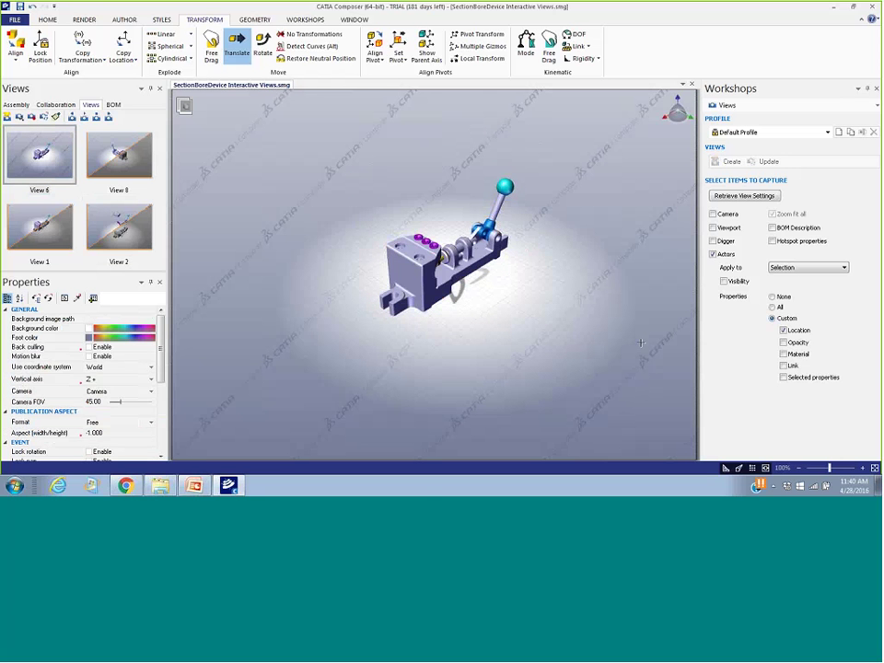
left_click(142, 242)
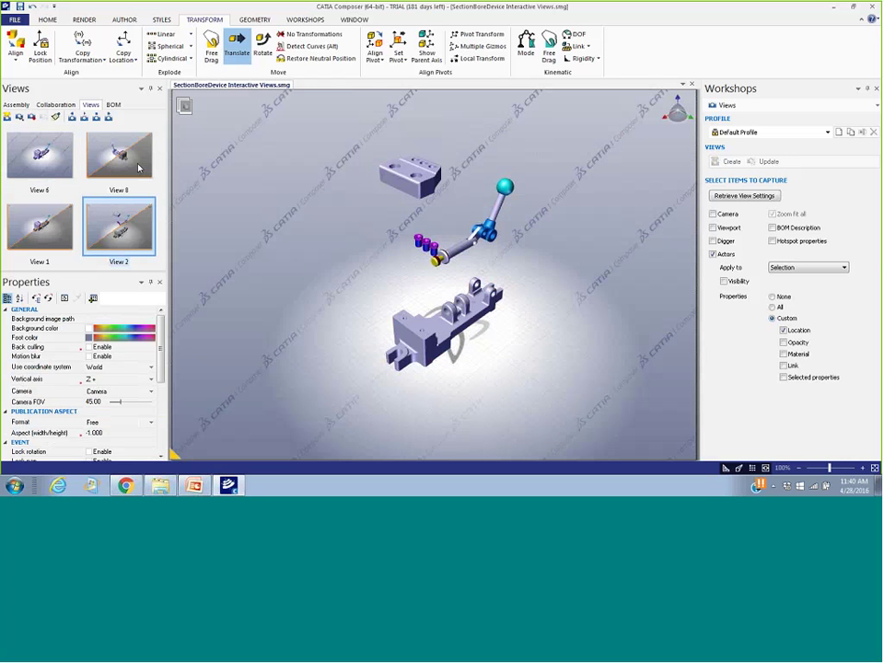
left_click(139, 168)
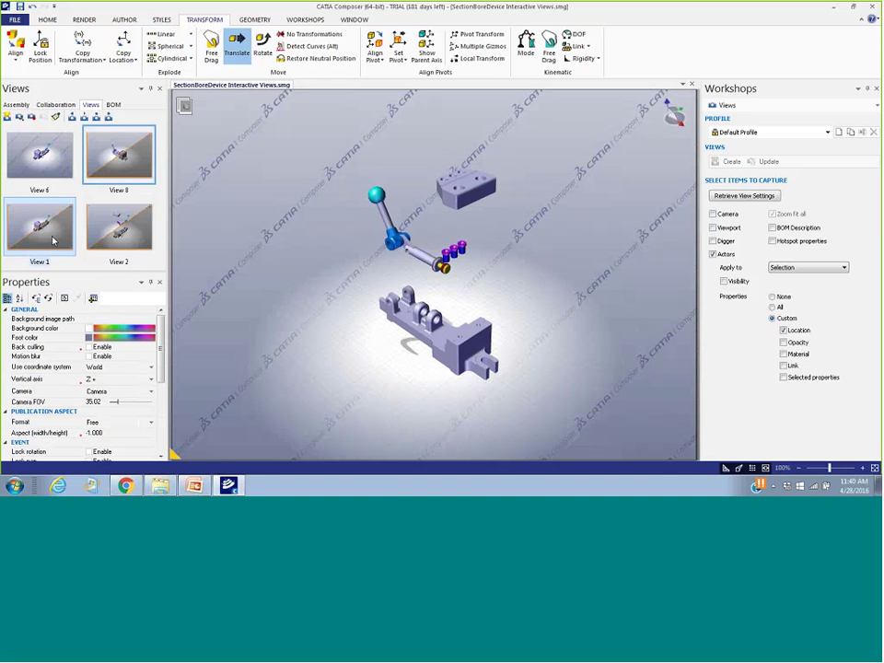
left_click(76, 238)
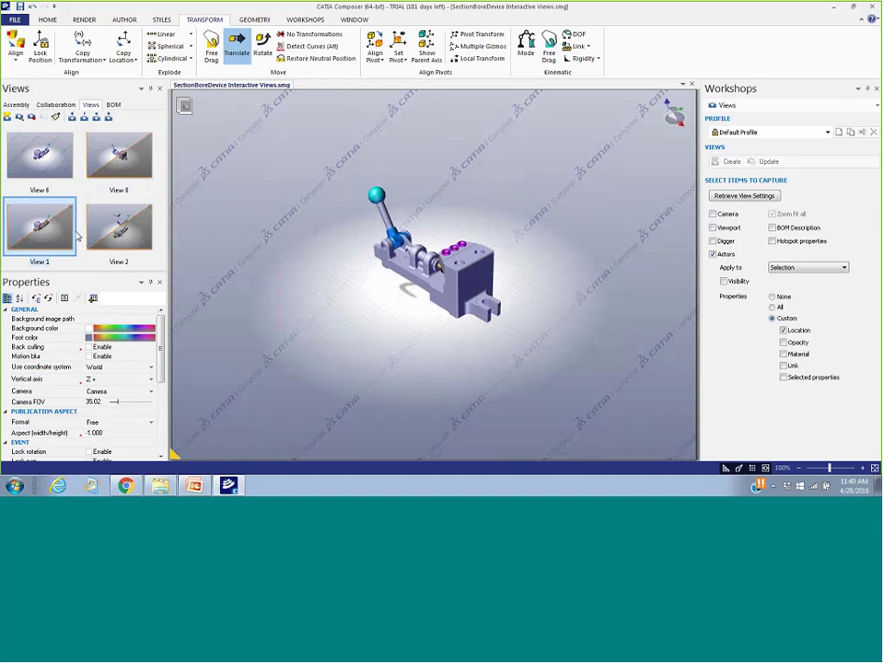
left_click(141, 242)
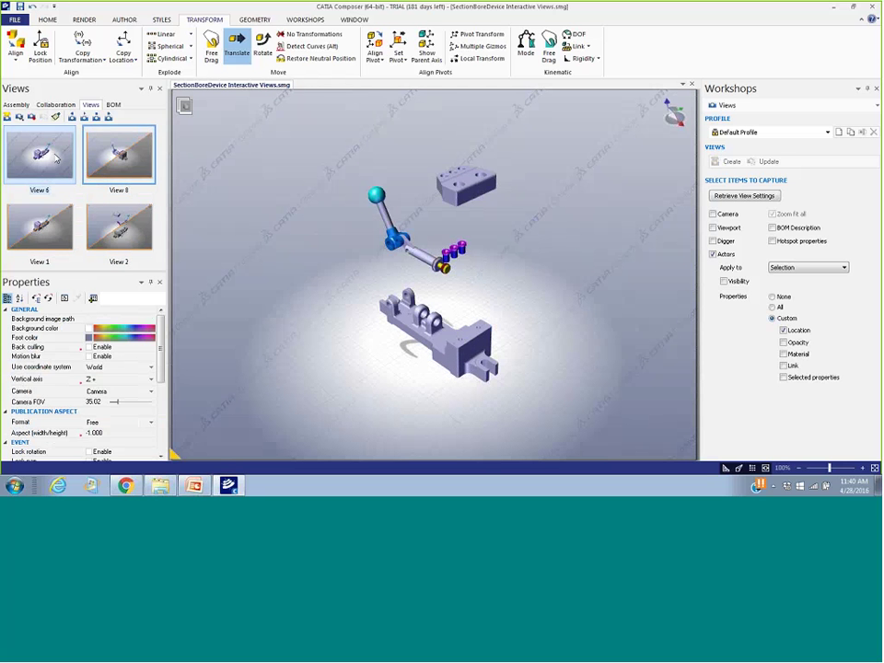
left_click(55, 159)
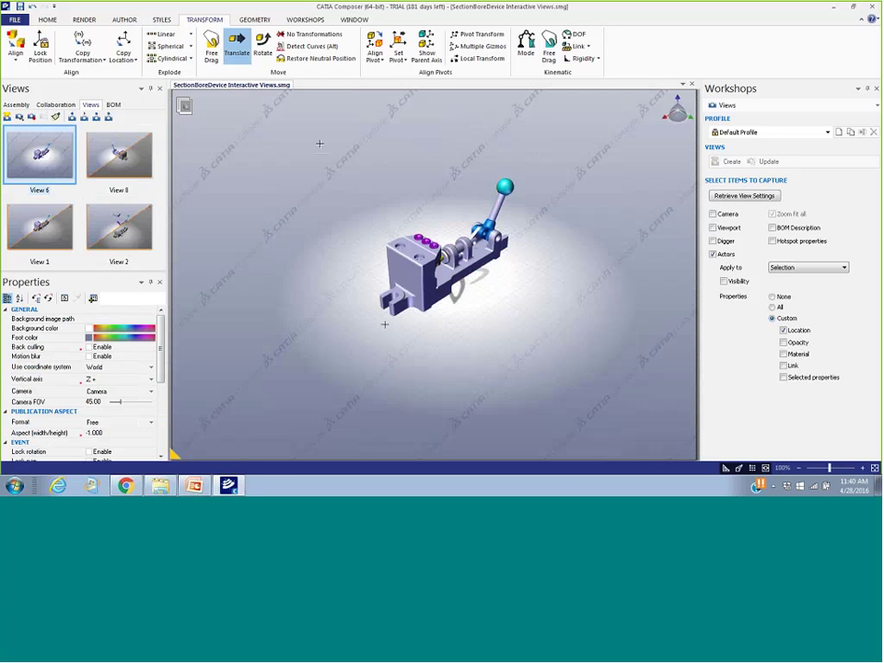
Select the whole assembly and set the color of all its parts to crimson
left_click_drag(319, 144, 646, 369)
left_click(136, 331)
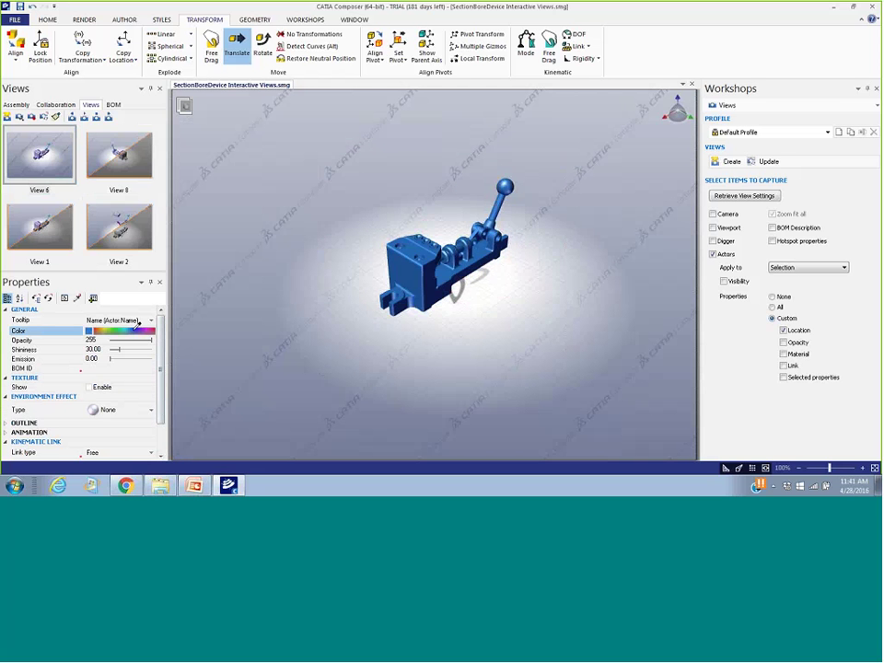
left_click(324, 379)
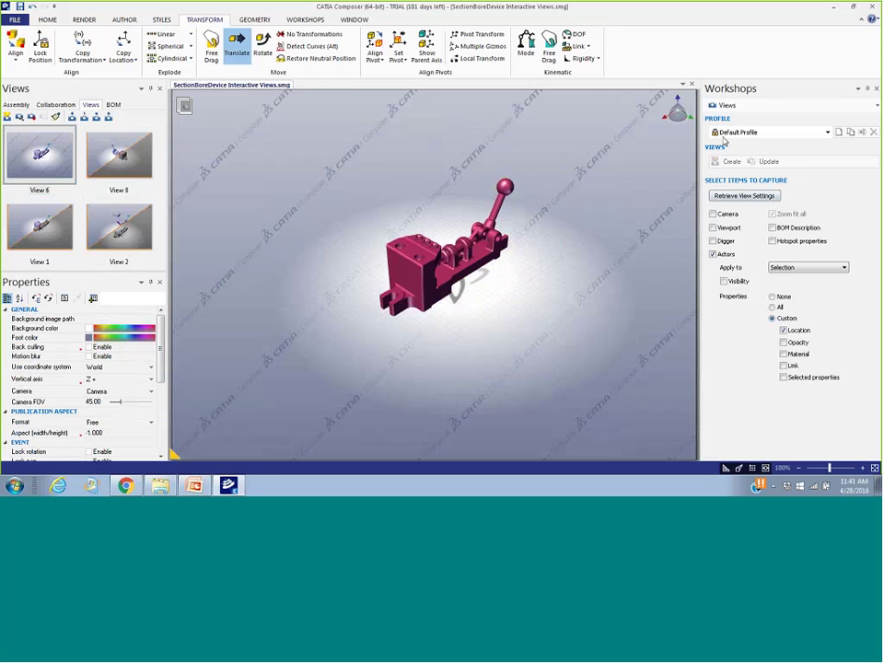
Create a custom view of the whole selected assembly that captures only the actors' material, without location
left_click_drag(292, 135, 563, 359)
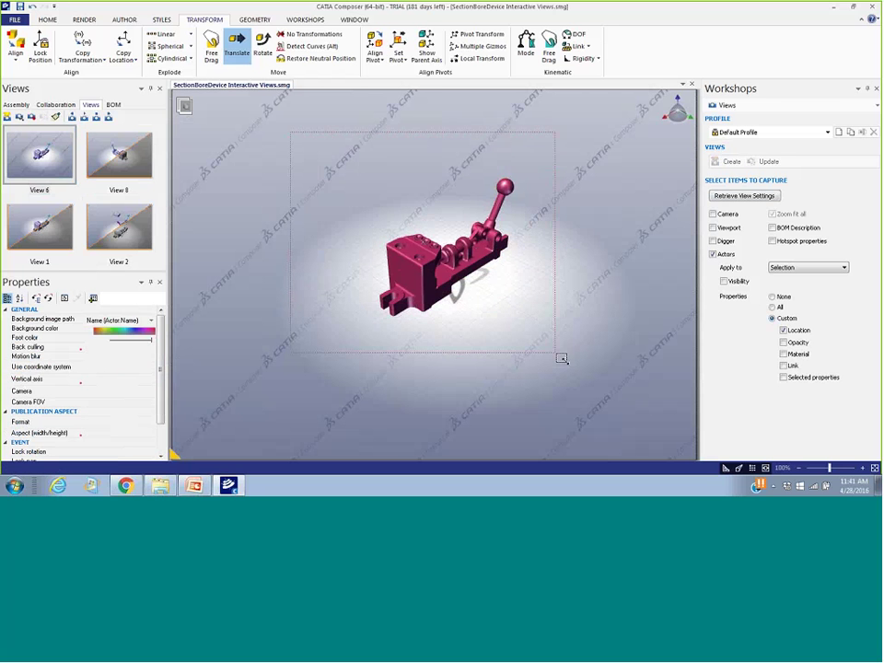
left_click(783, 354)
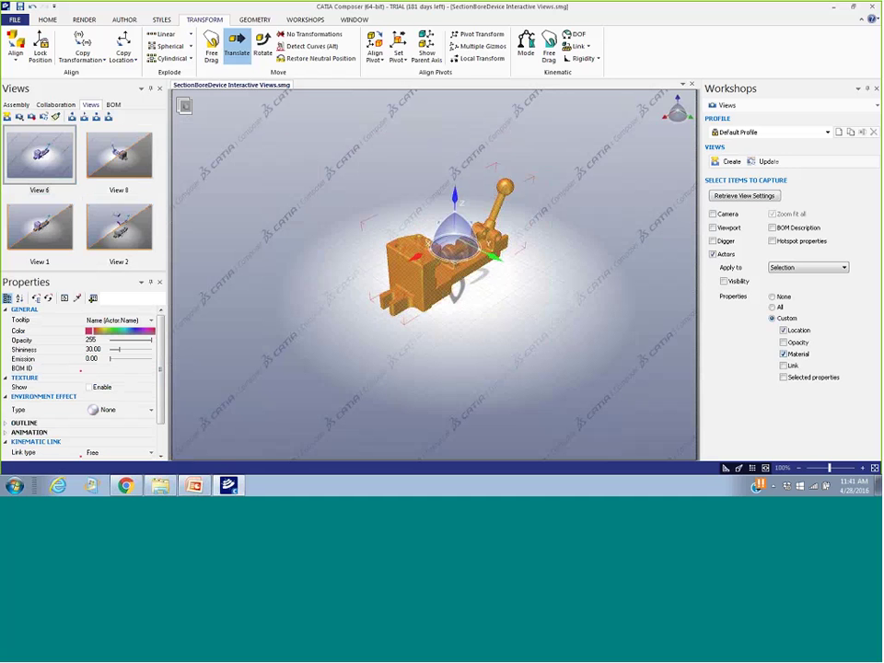
left_click(784, 330)
left_click(731, 162)
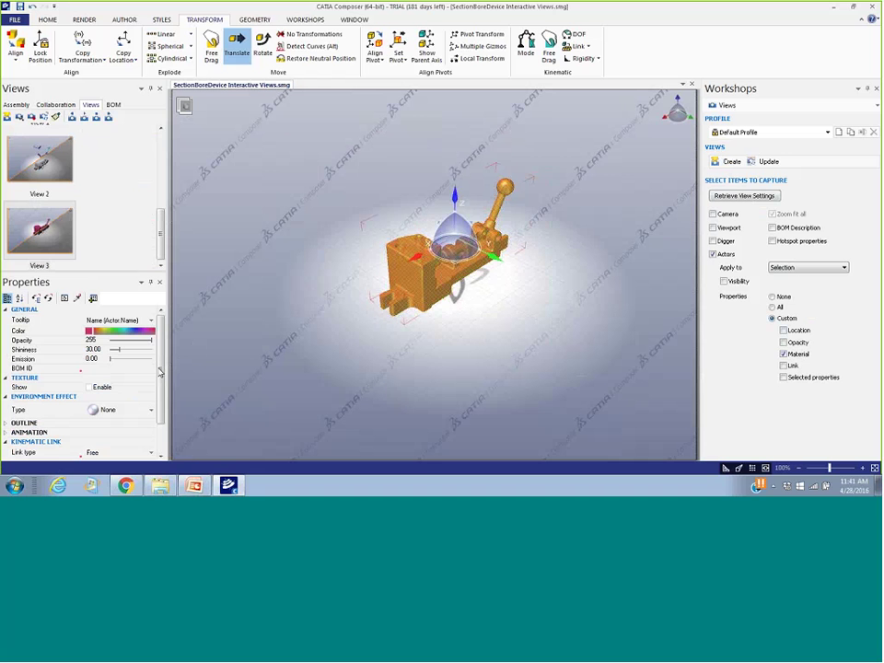
Set the color of the whole assembly to teal green and create another view that captures only the material
left_click(121, 330)
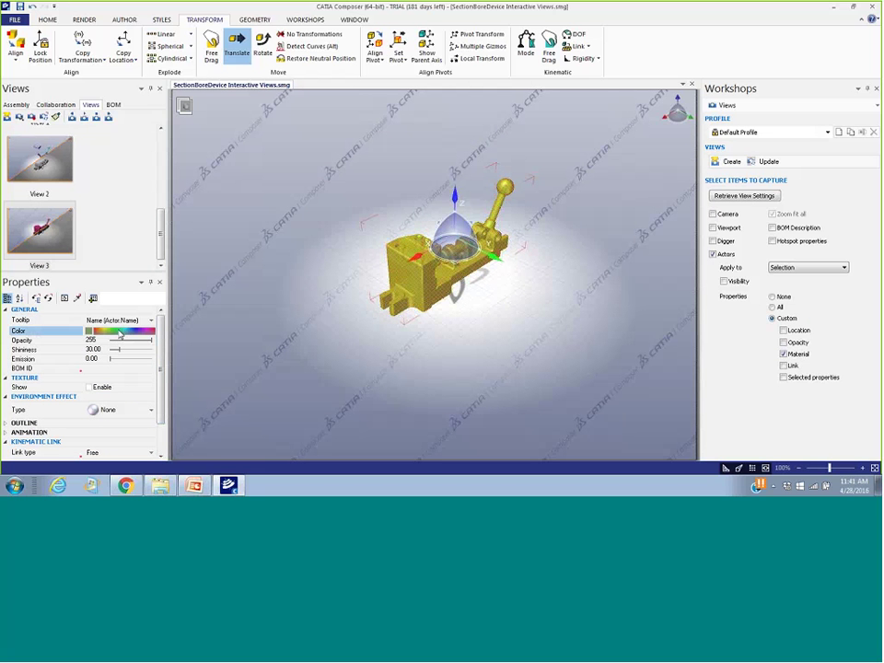
left_click_drag(119, 331, 124, 332)
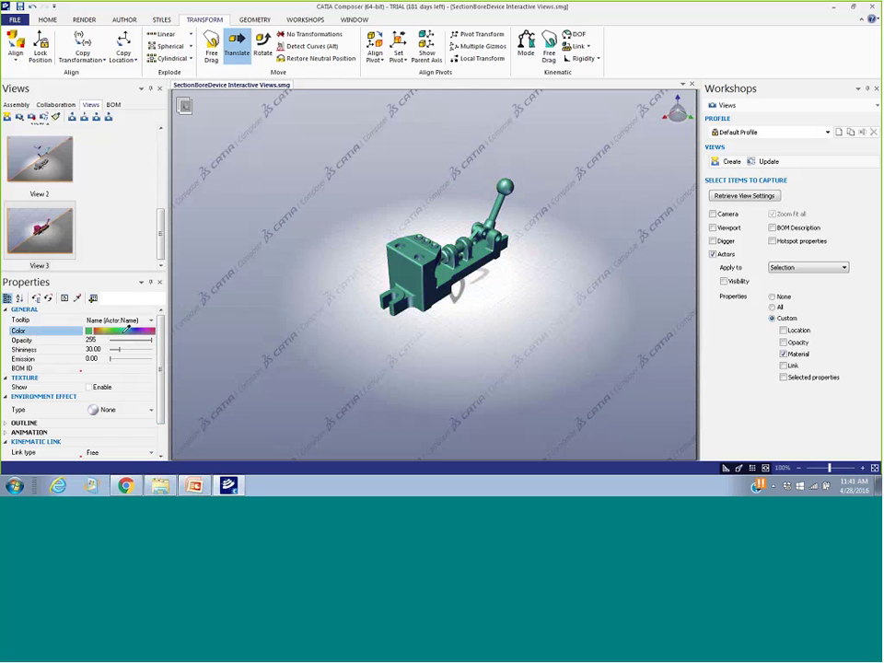
left_click_drag(307, 150, 596, 356)
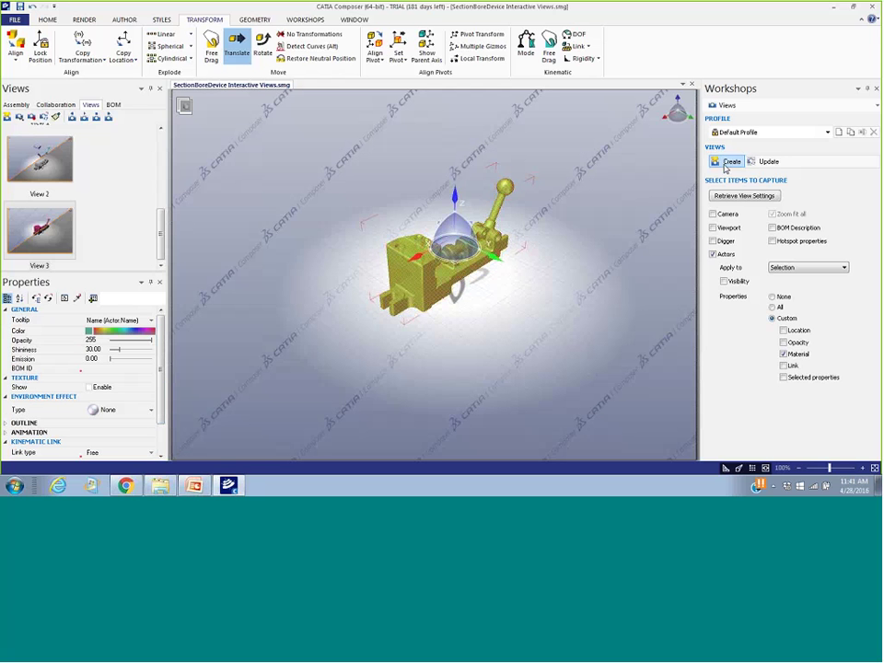
scroll(160, 239, "down", 1)
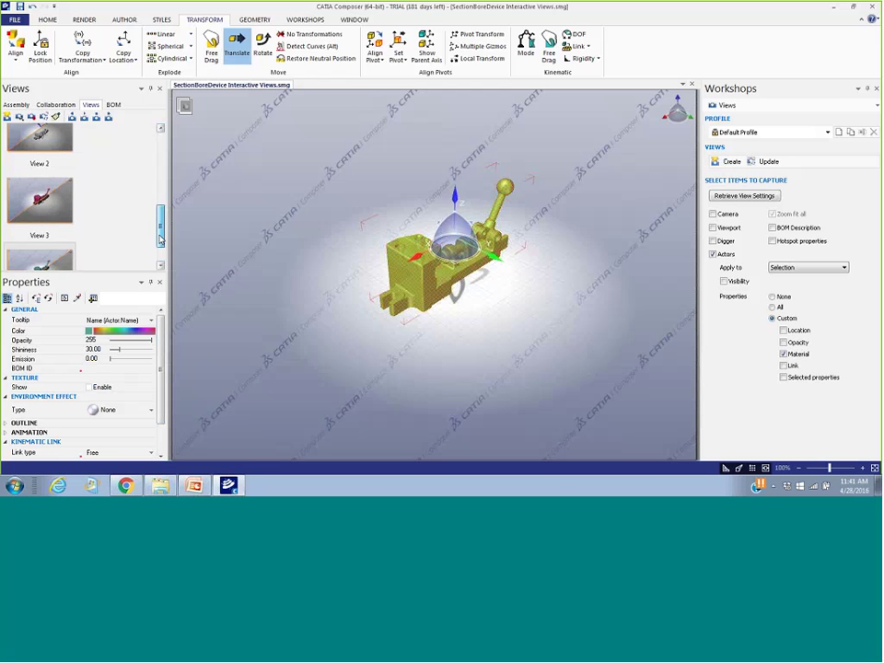
left_click_drag(160, 239, 161, 164)
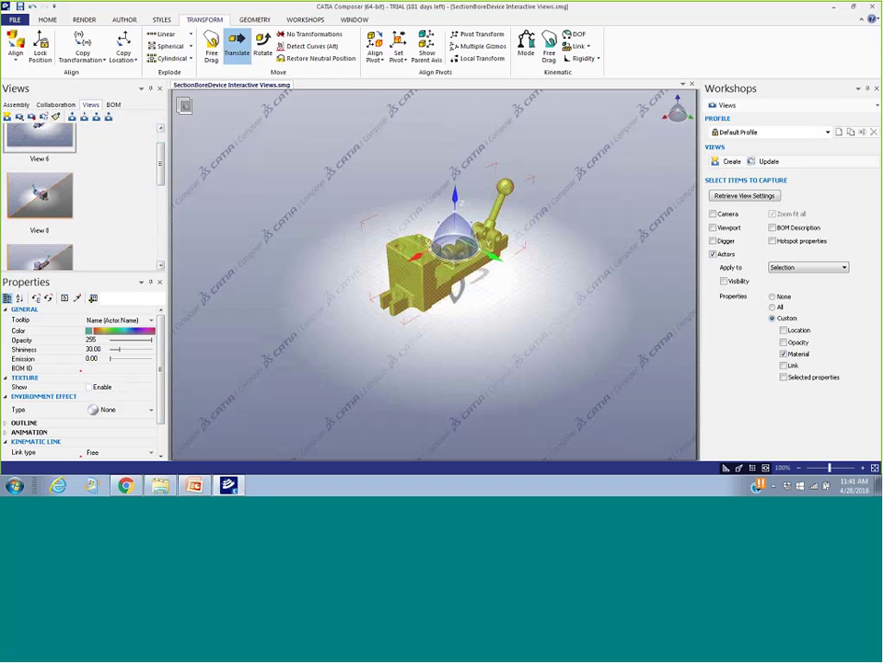
Deselect the assembly, widen the views pane, and display View 3, View 2, View 4, View 1 and View 6 in turn to compare their combinations
left_click(178, 244)
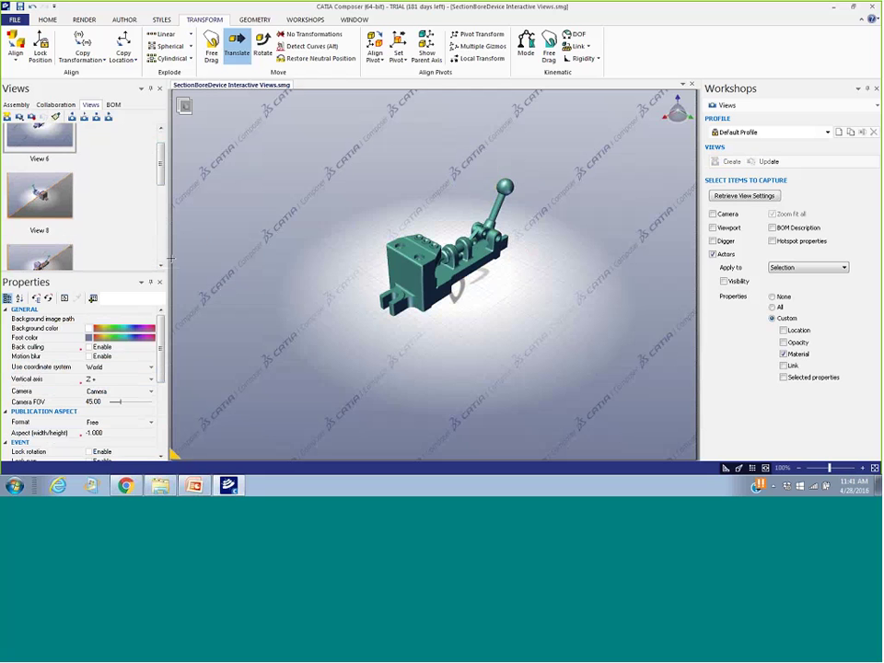
left_click_drag(161, 260, 289, 263)
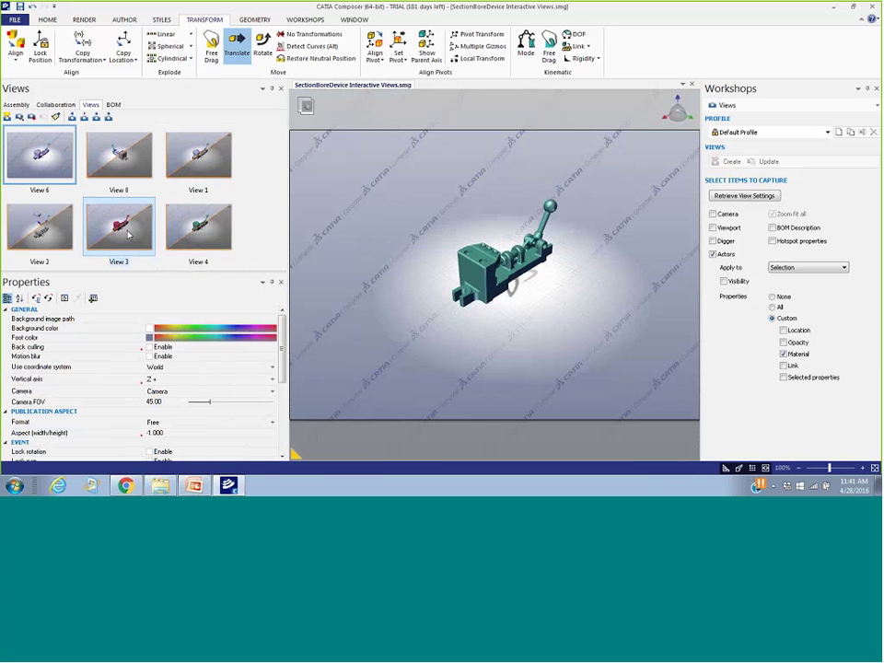
left_click(129, 236)
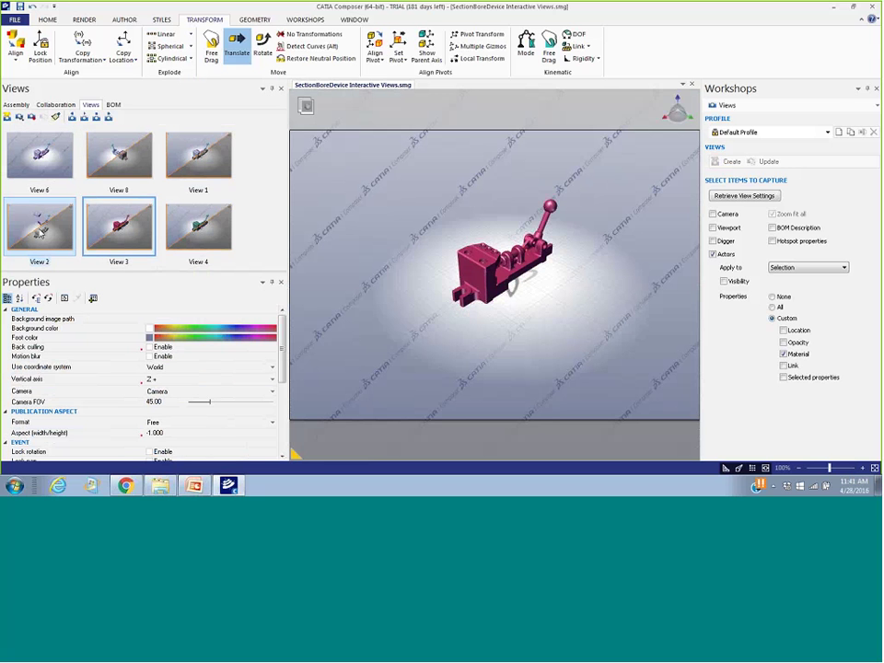
left_click(40, 234)
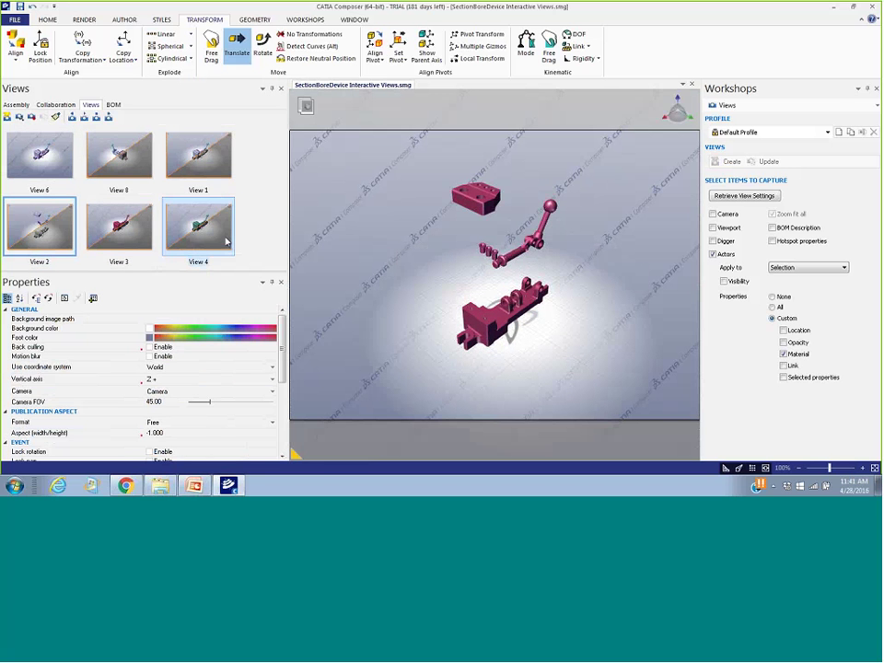
left_click(227, 242)
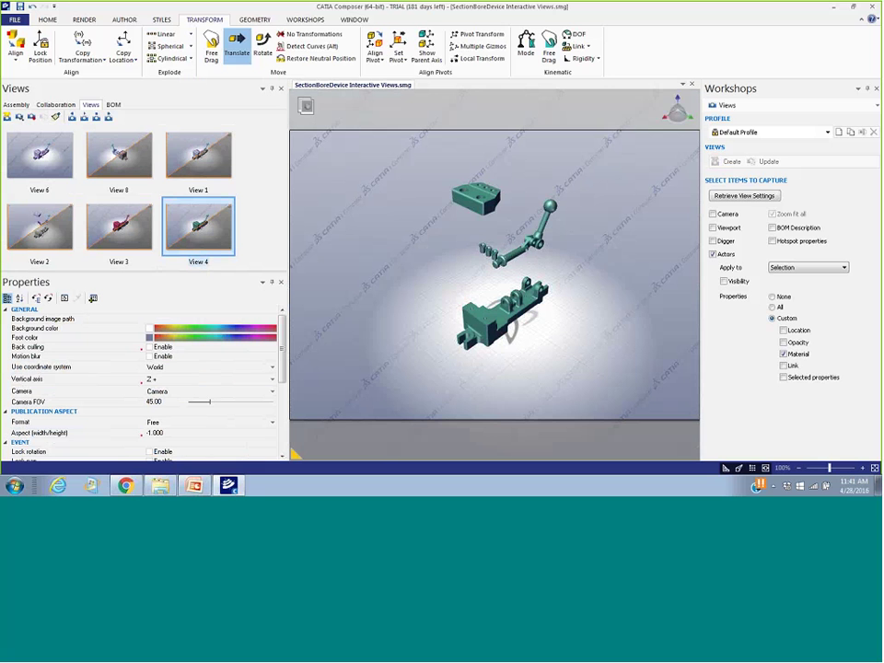
left_click(204, 154)
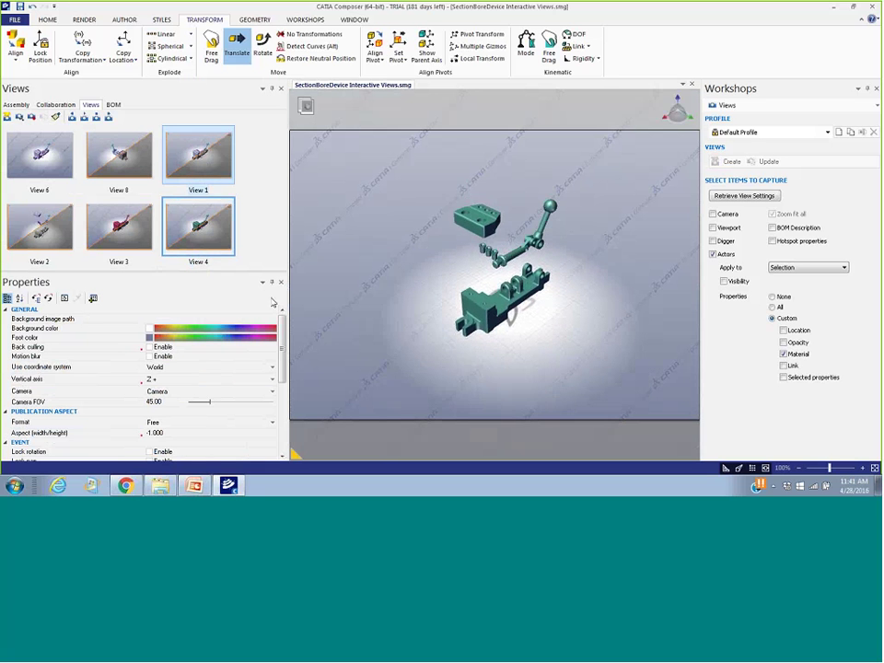
left_click(59, 163)
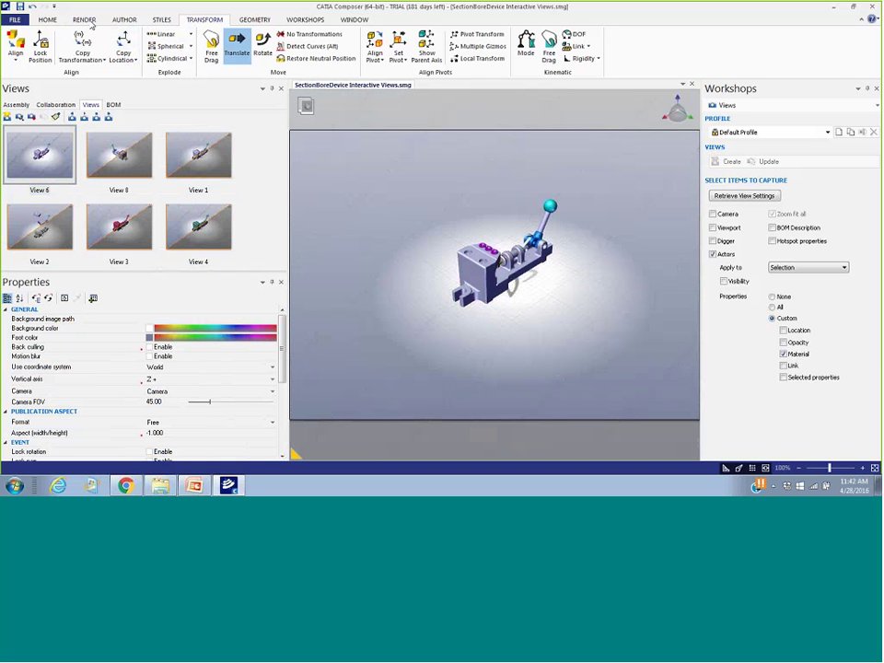
Place a 2D text reading RESET at the lower left of the model and enlarge its text to about size 17
left_click(253, 21)
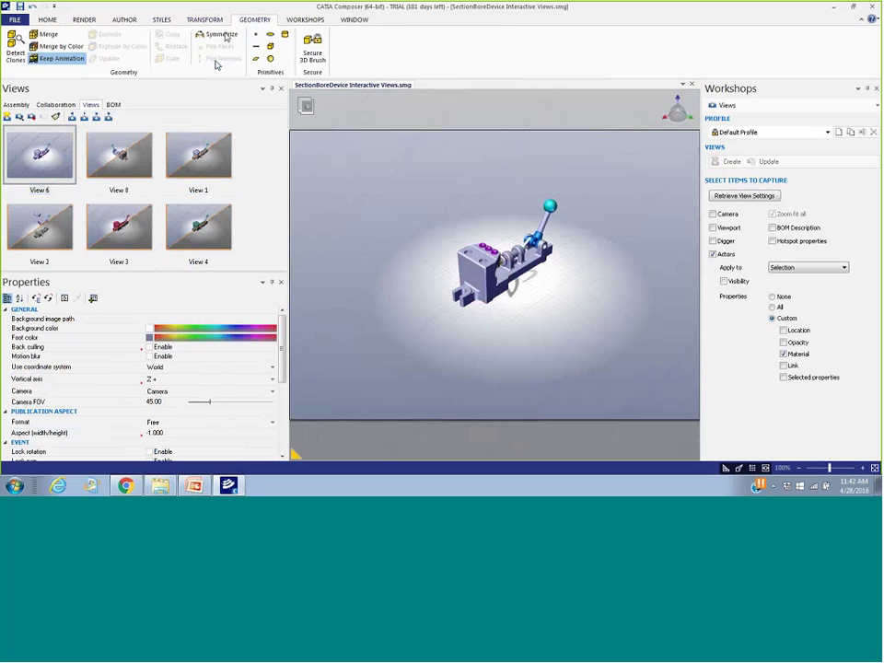
left_click(124, 20)
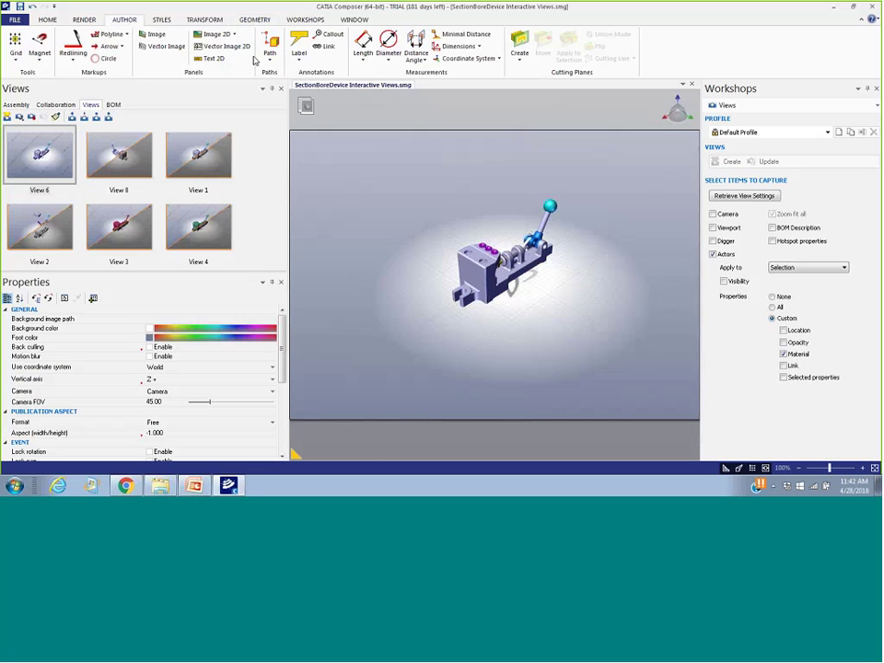
left_click(211, 59)
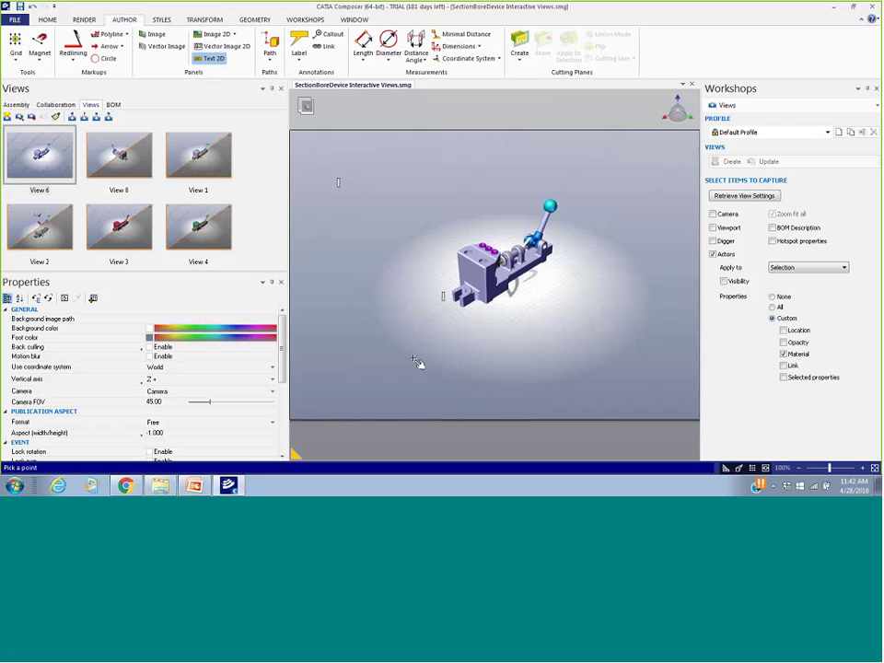
left_click(329, 344)
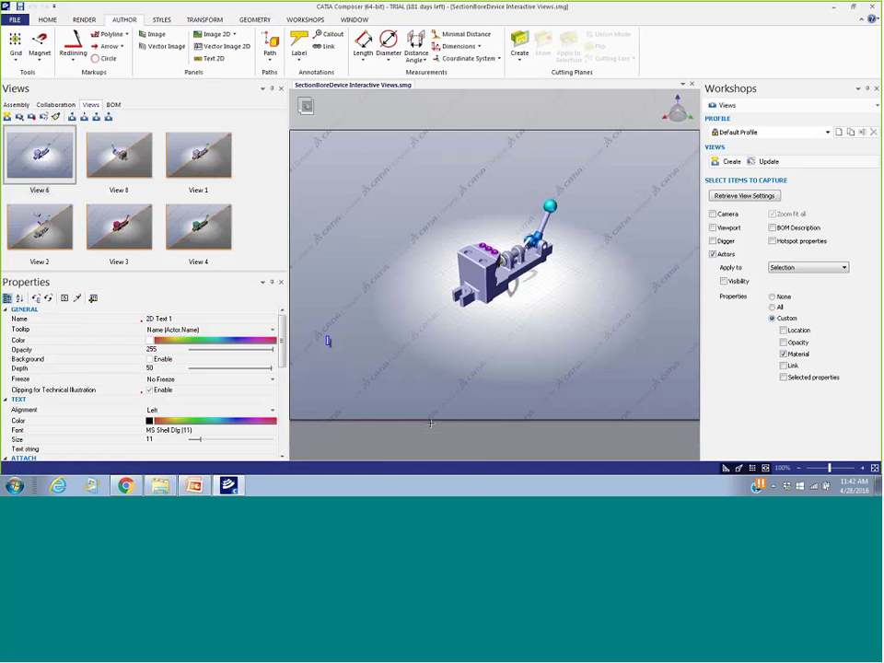
key("Caps_Lock")
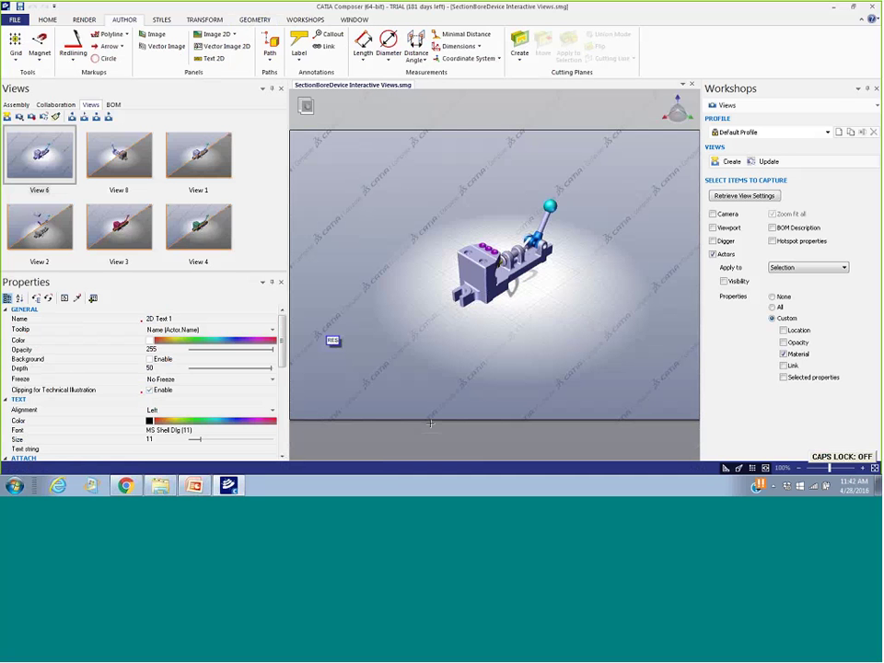
type("T")
key("BackSpace")
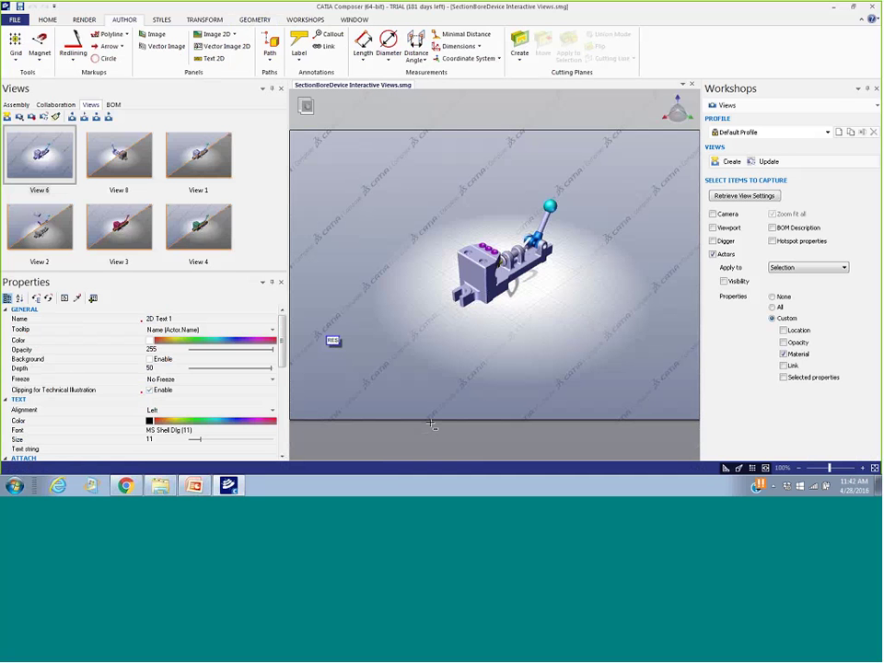
type("ESET")
left_click_drag(198, 444, 220, 439)
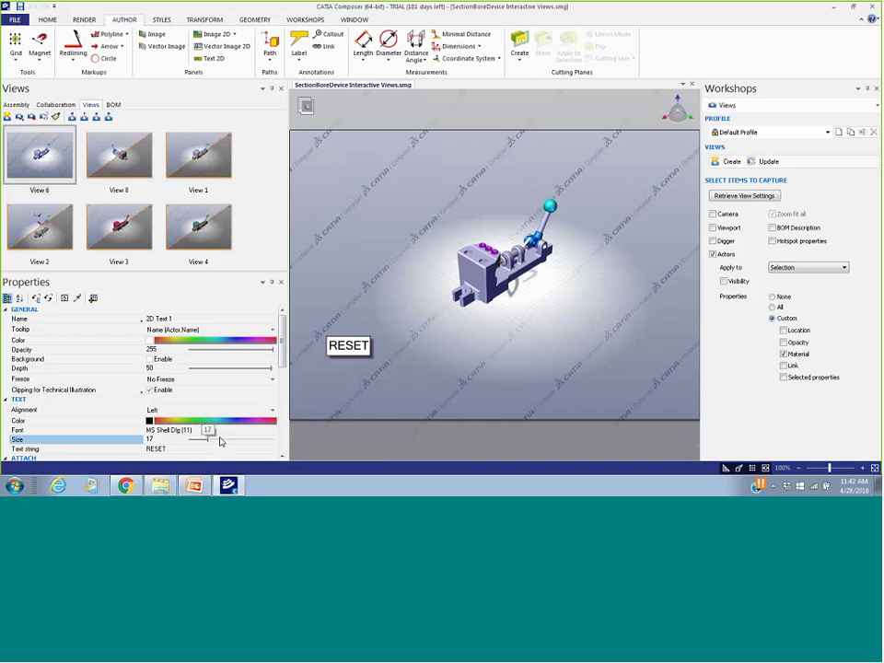
left_click(424, 371)
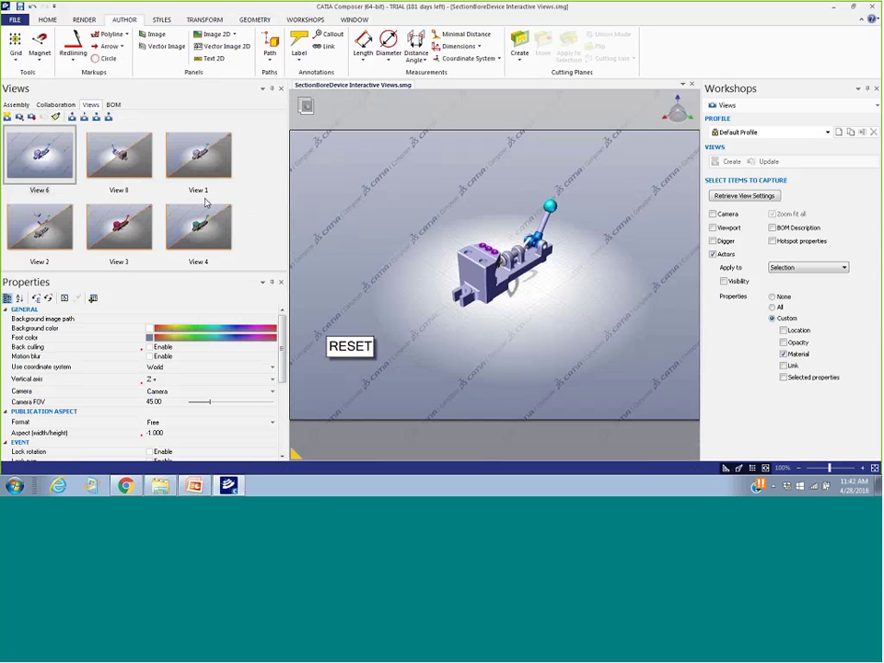
Add 2D image panels of View 8 at the upper left of the model and of View 1 and View 2 along its right side
left_click_drag(139, 158, 373, 189)
left_click(138, 165)
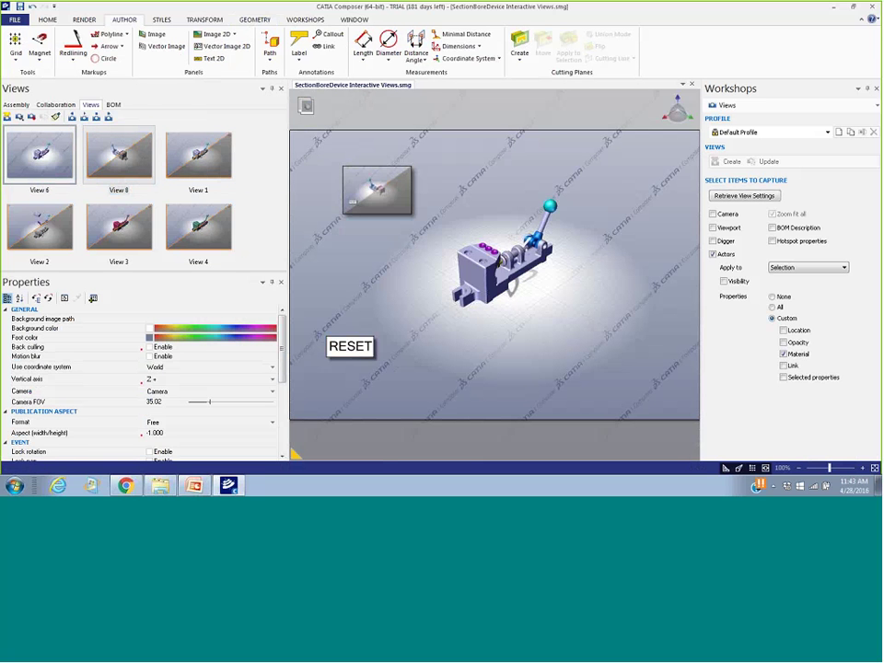
left_click(485, 293)
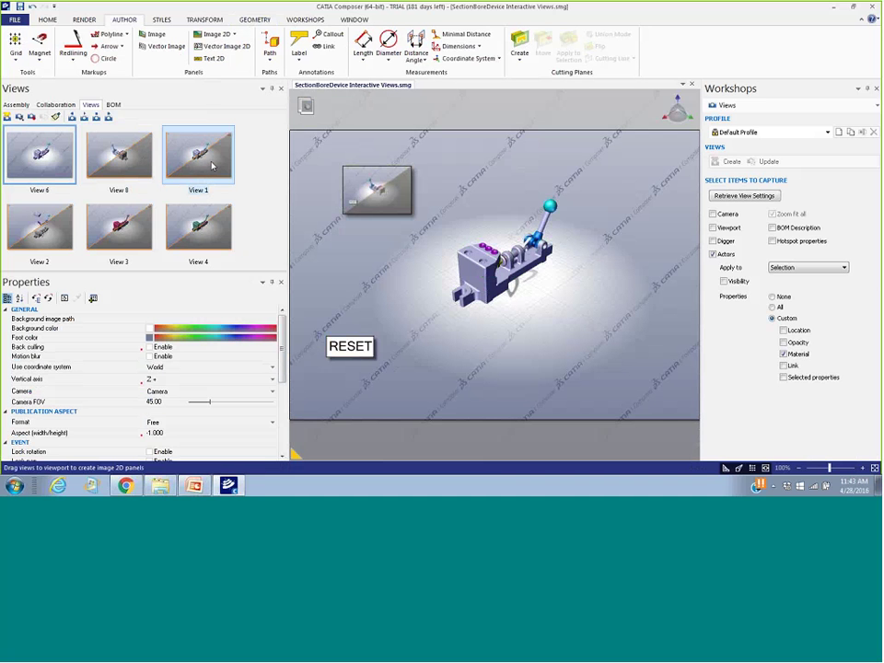
left_click_drag(212, 165, 674, 211)
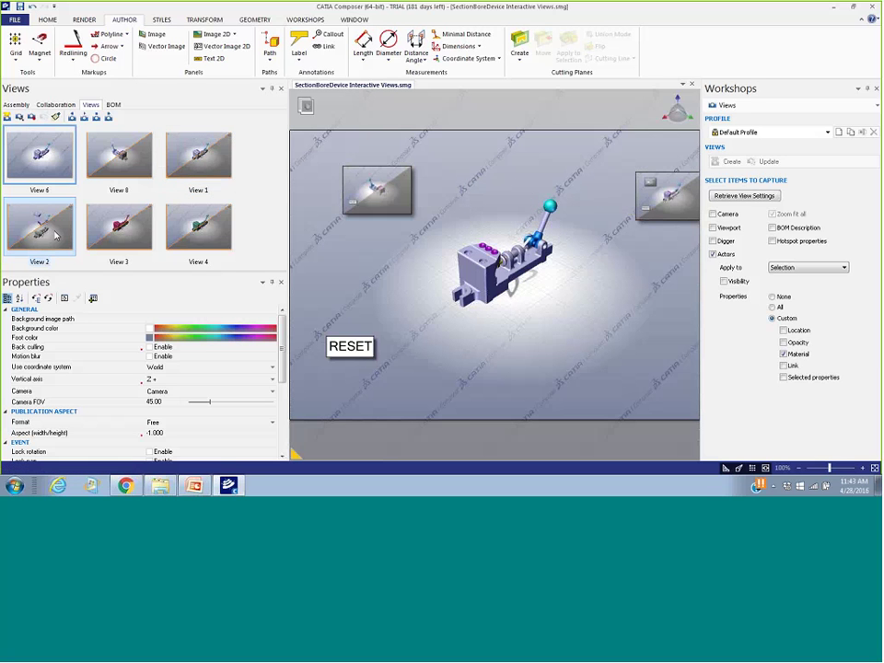
left_click_drag(52, 242, 675, 279)
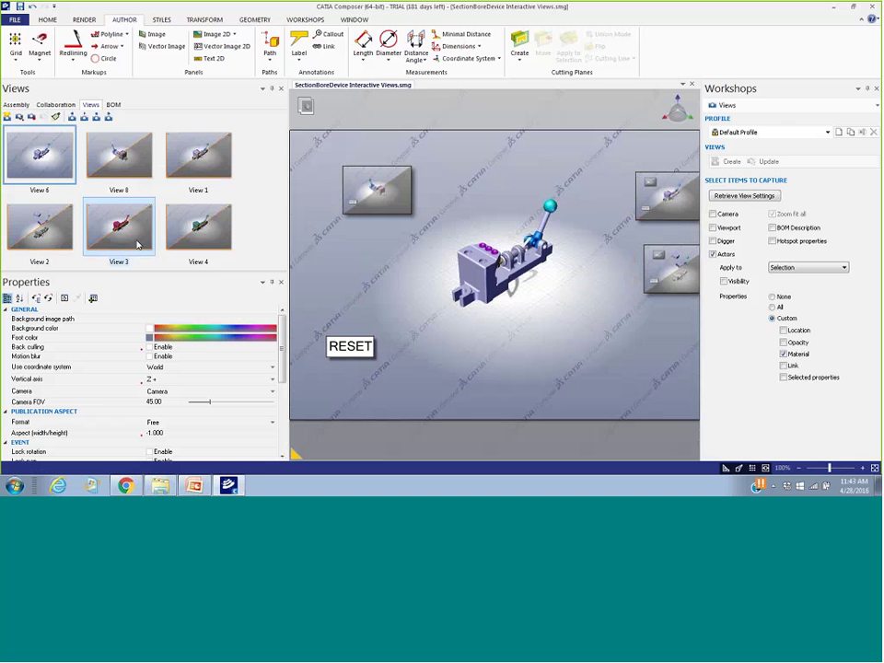
Add 2D image panels of View 3 and View 4 side by side below the model
left_click_drag(138, 244, 470, 385)
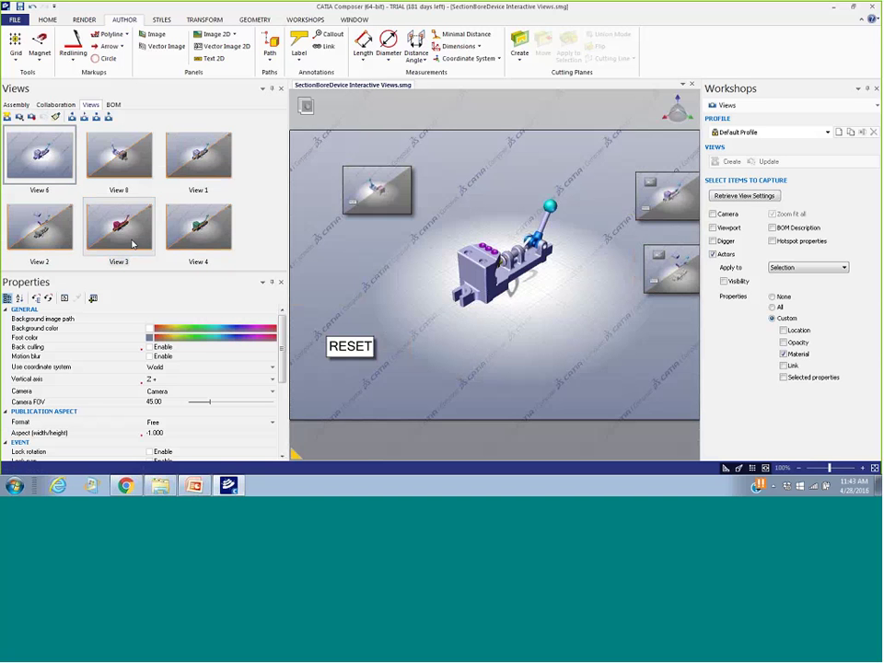
left_click_drag(133, 244, 462, 373)
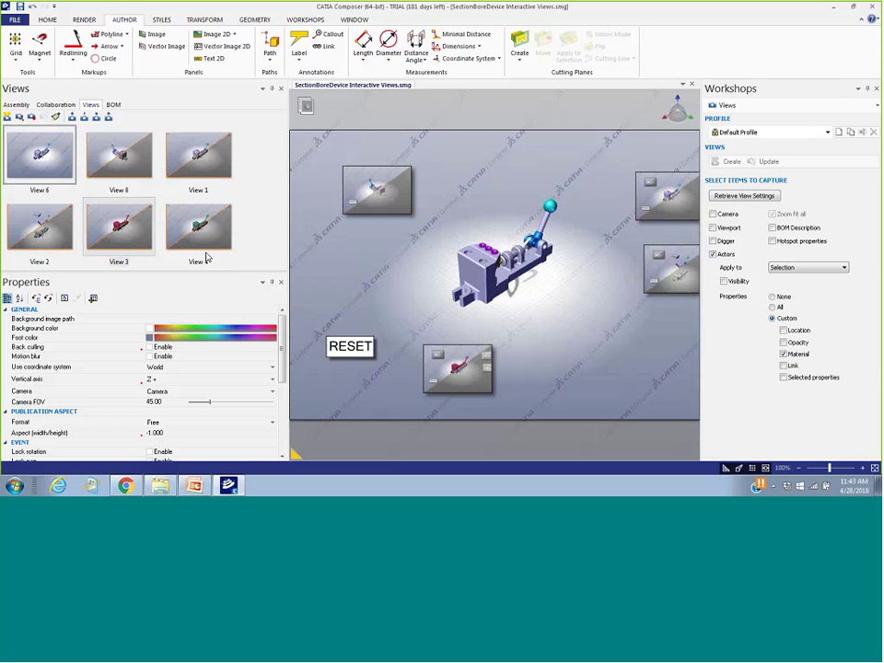
left_click_drag(206, 258, 547, 357)
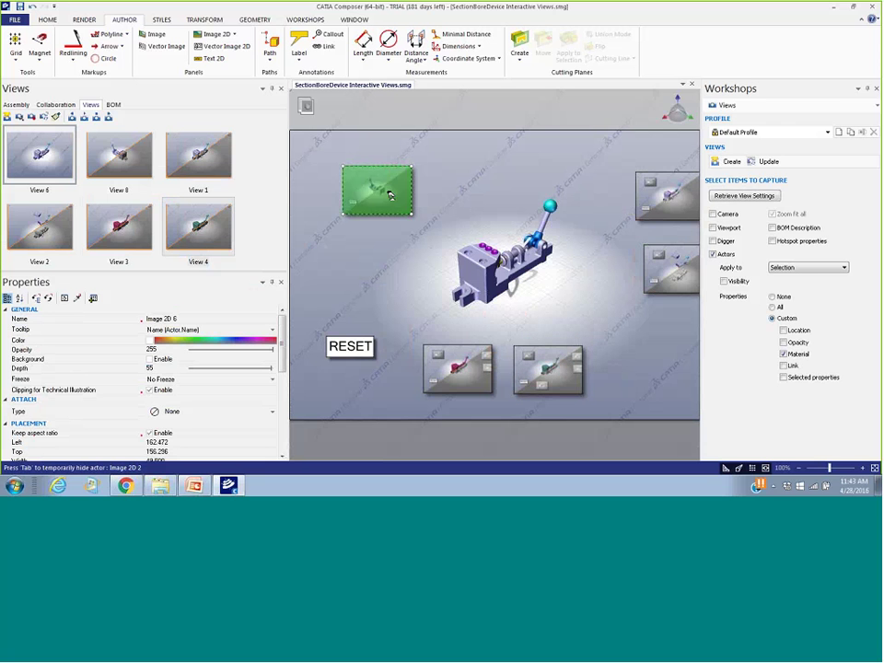
Move the View 8 panel slightly outward and bring the View 1 and View 2 panels fully inside the viewport, one above the other
left_click_drag(390, 196, 367, 188)
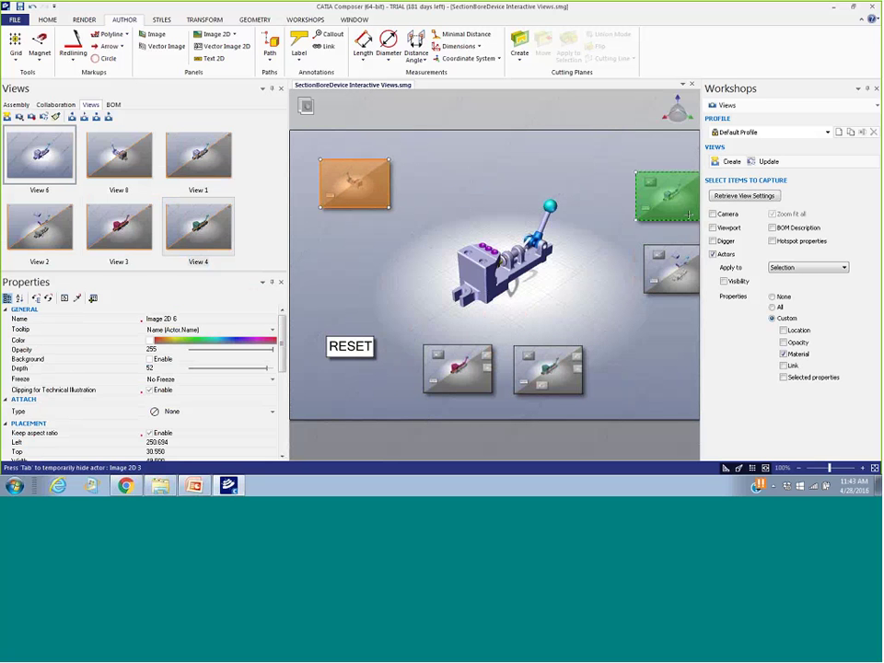
left_click_drag(689, 215, 646, 198)
left_click_drag(661, 255, 613, 226)
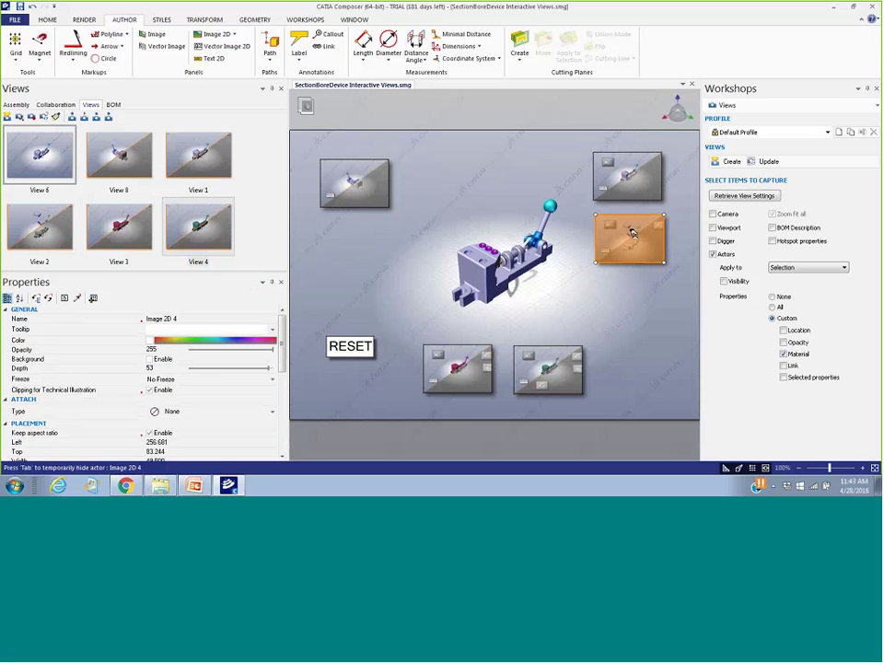
left_click(636, 351)
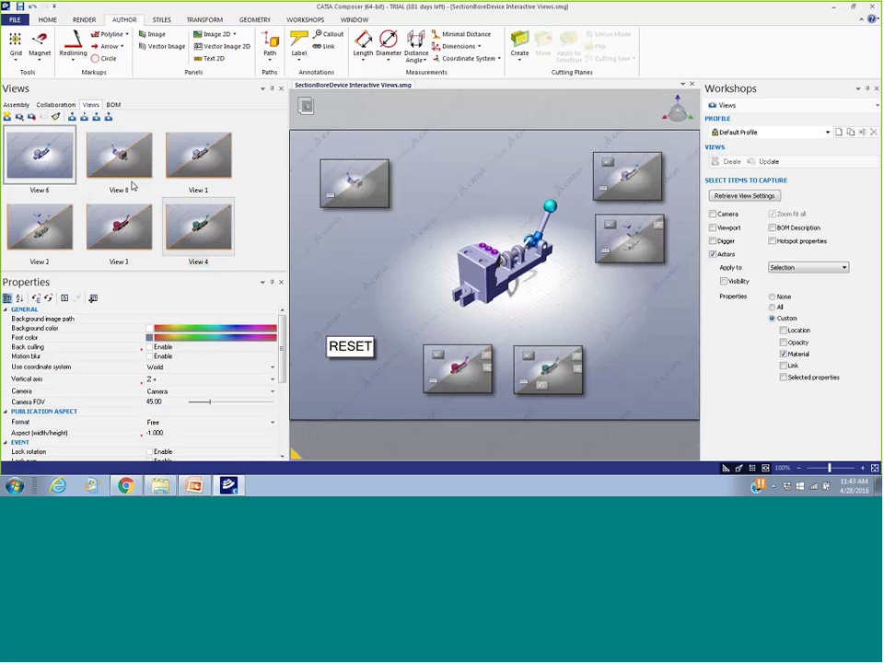
Check the event link property of the View 1, View 2, View 3 and View 4 image panels
left_click(630, 182)
left_click_drag(286, 351, 285, 454)
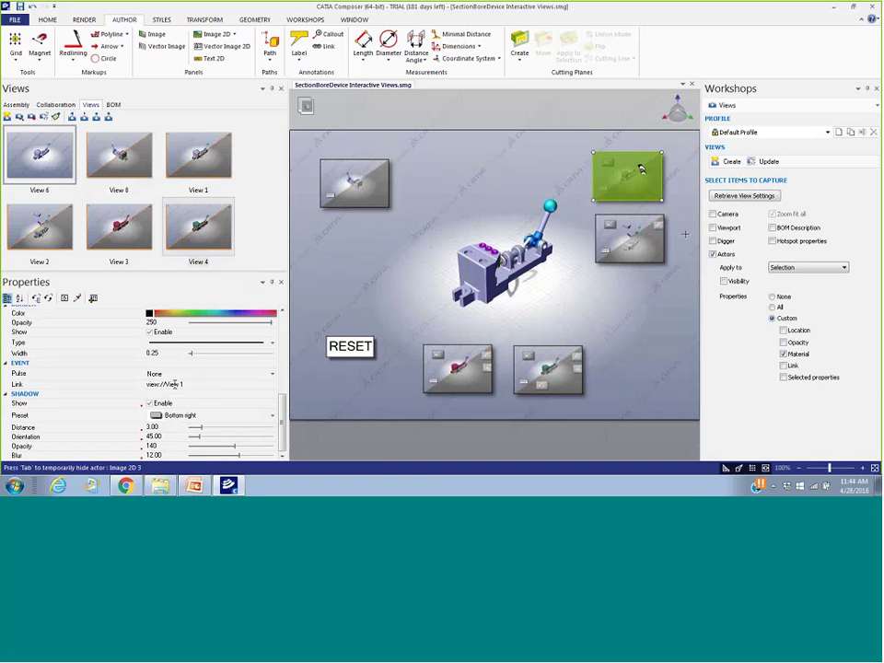
left_click(634, 238)
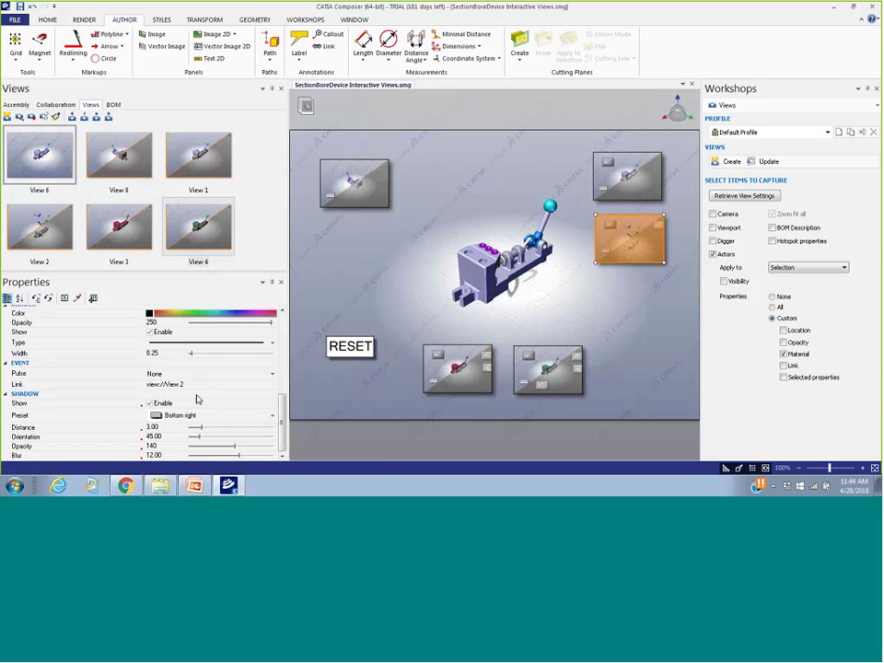
left_click(456, 380)
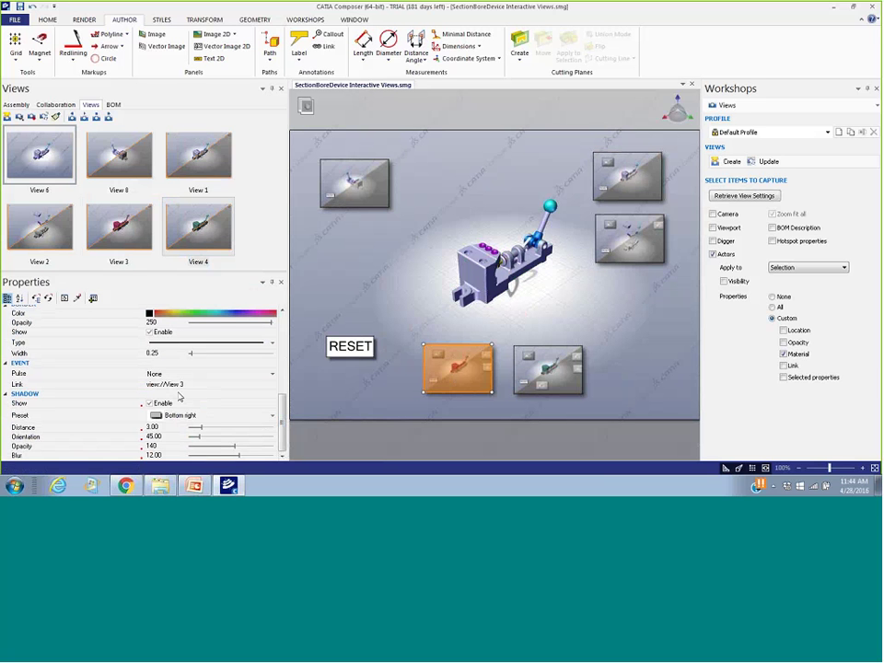
left_click(534, 364)
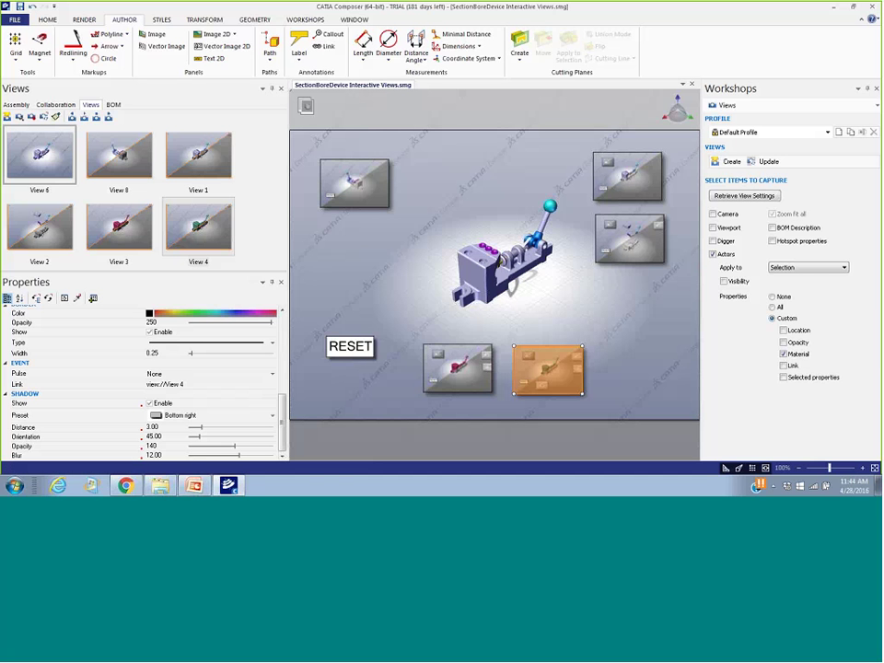
Link the RESET text panel's event to view://View 6
left_click(335, 347)
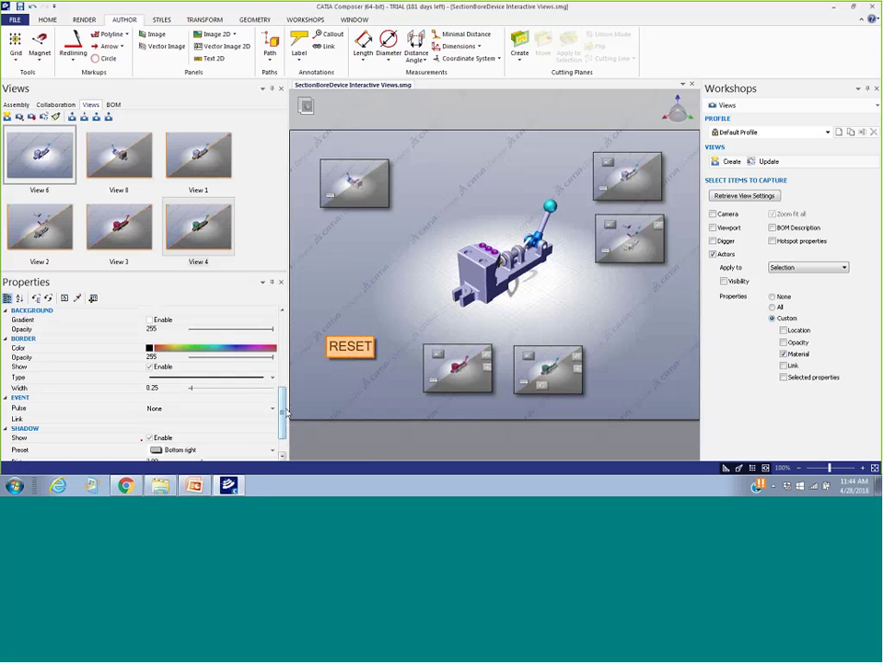
scroll(280, 406, "down", 2)
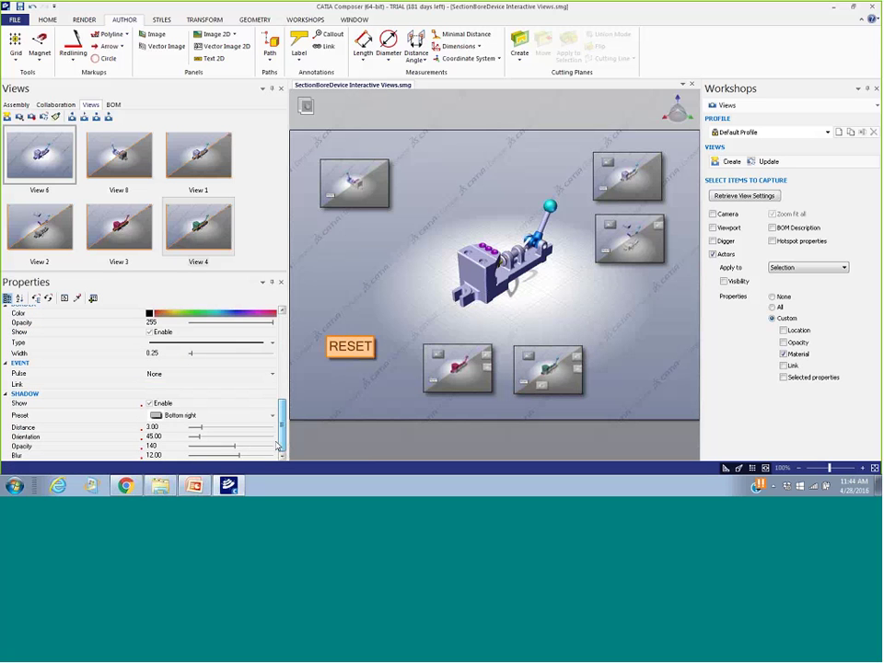
left_click(238, 385)
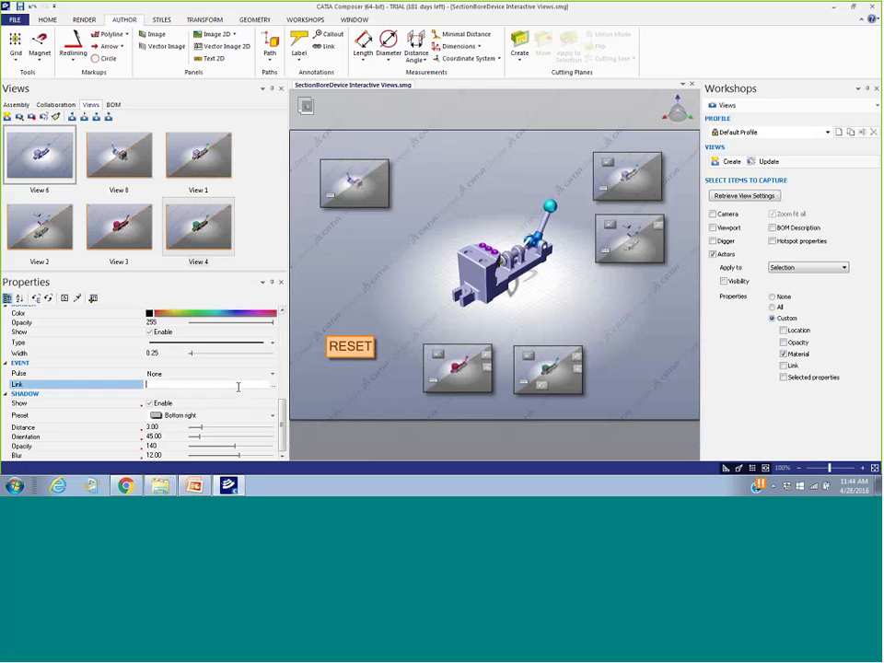
left_click(274, 384)
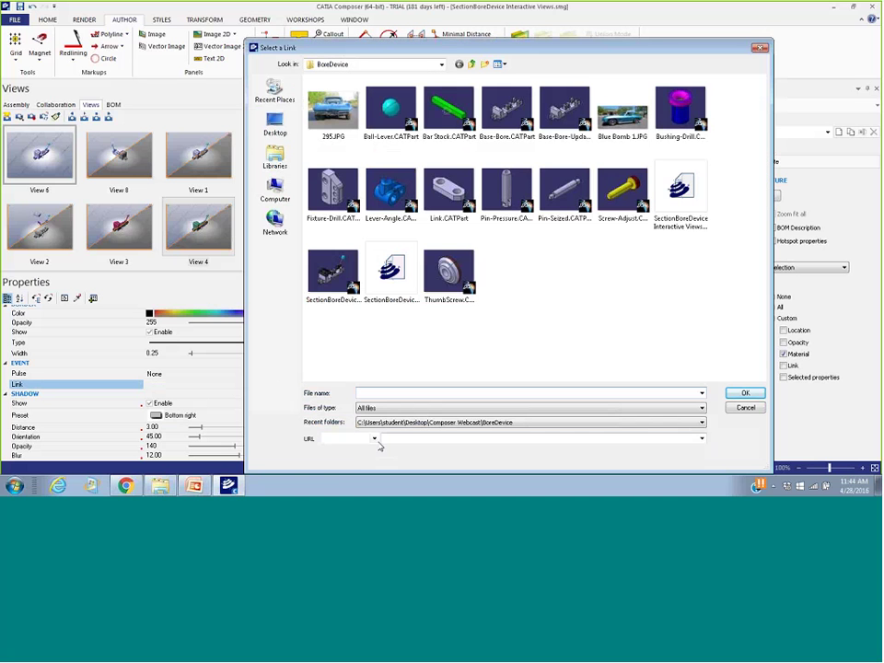
left_click(374, 439)
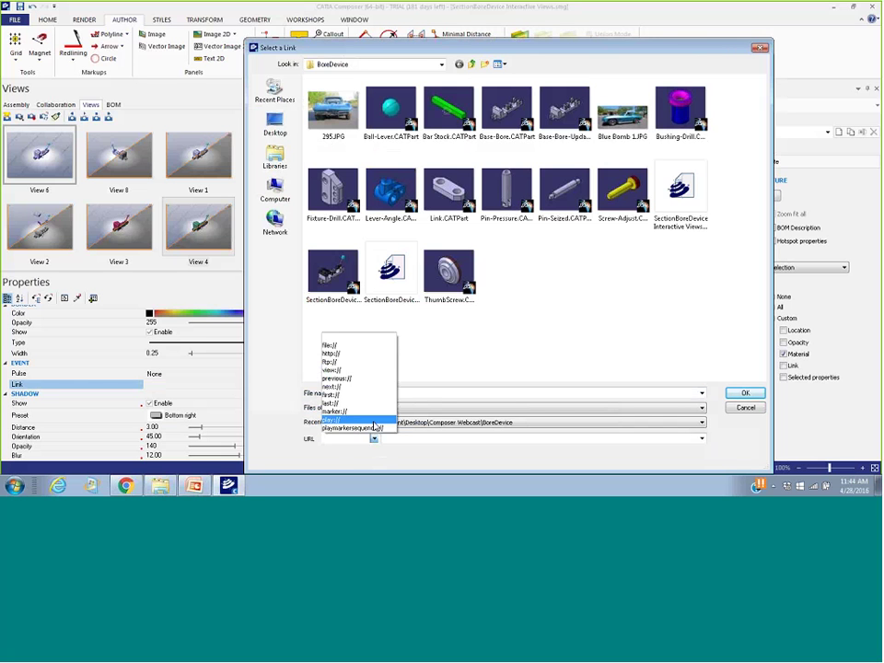
left_click(354, 370)
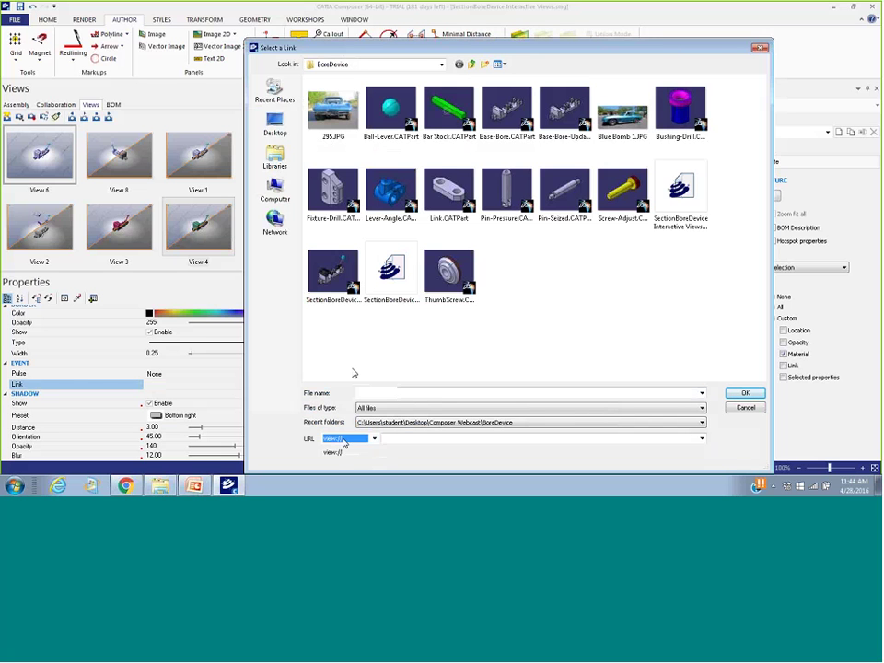
left_click(702, 439)
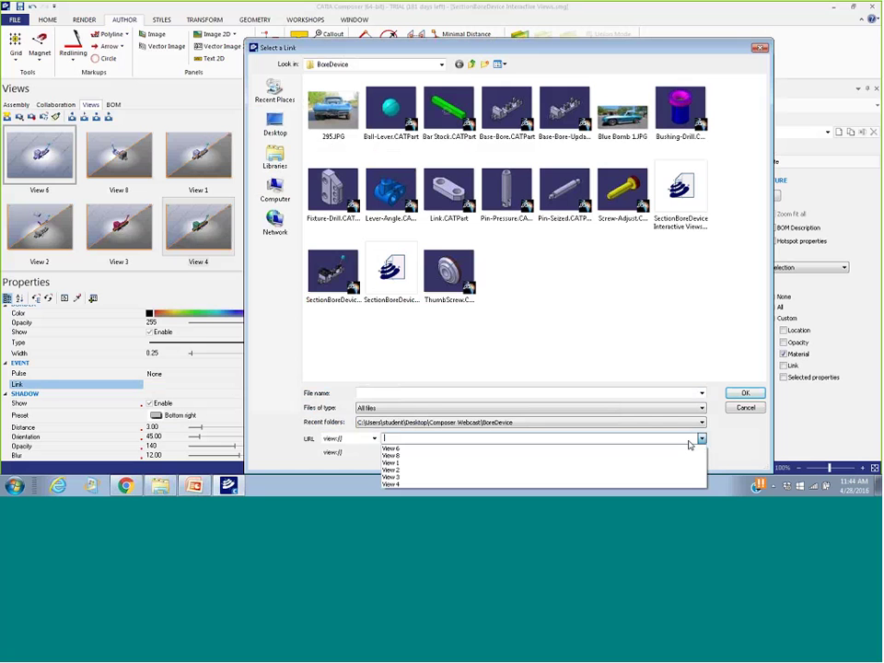
left_click(480, 456)
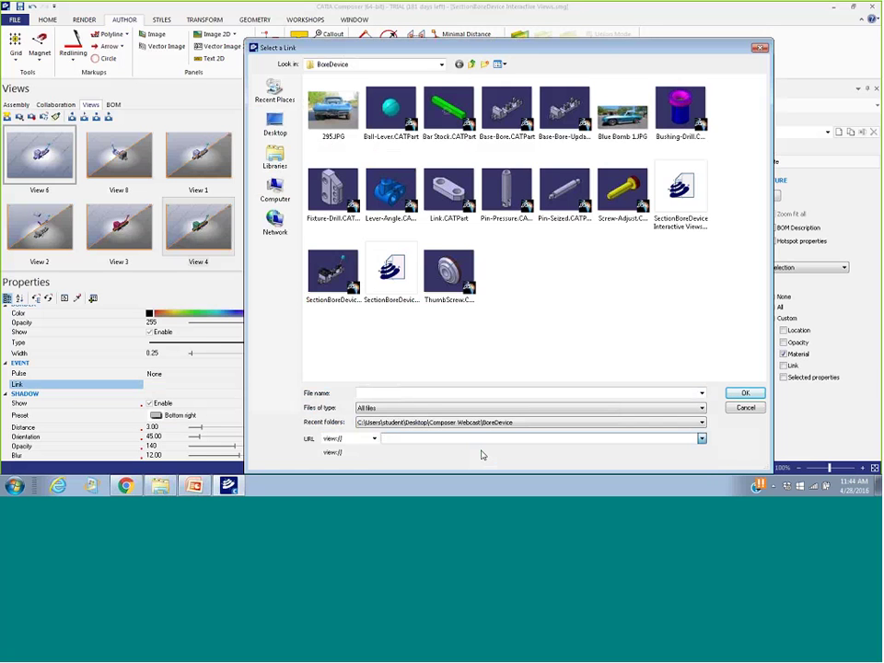
left_click(746, 395)
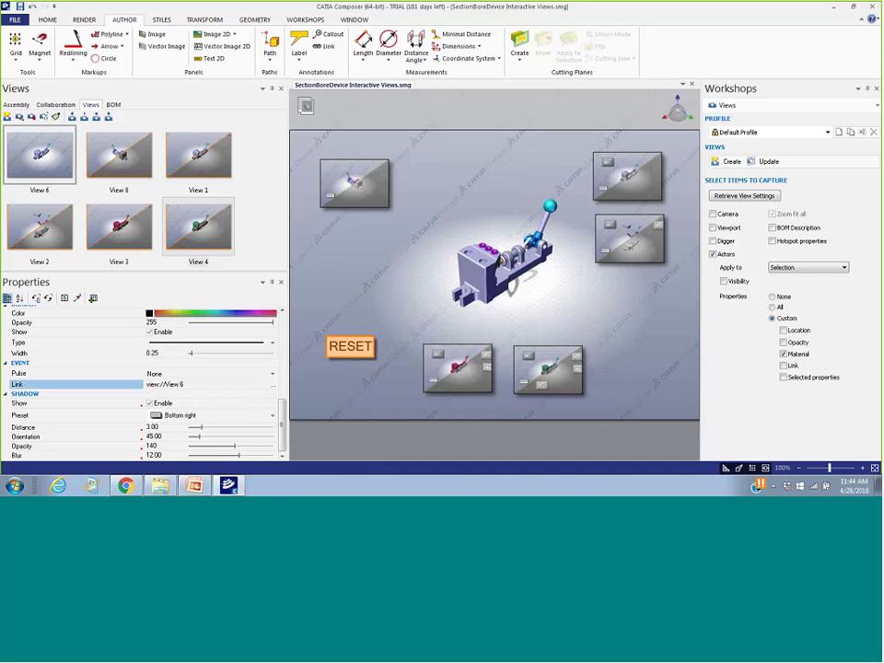
Close the Workshops pane and update View 6 with the current scene, including the image panels and RESET text
left_click(877, 90)
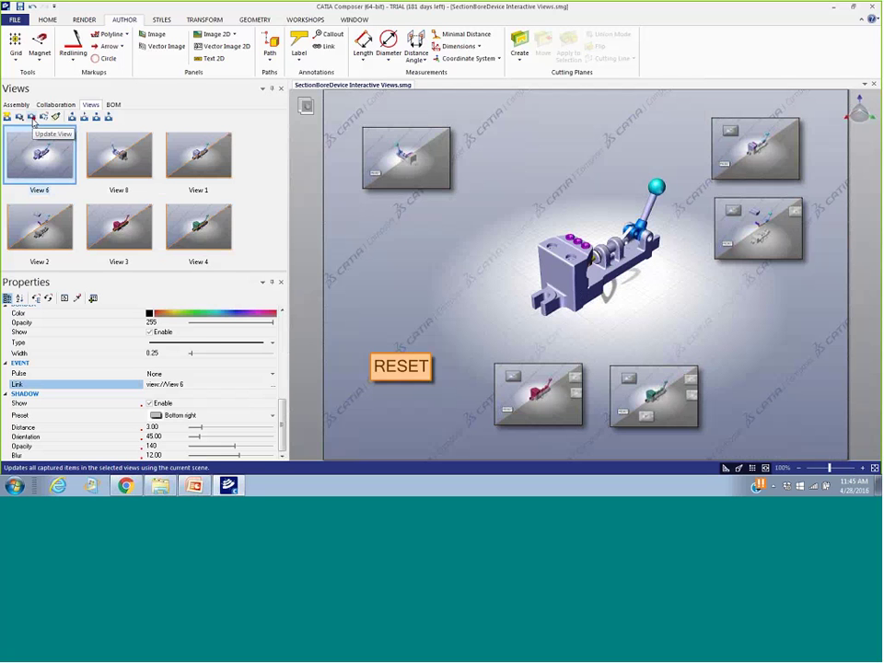
left_click(32, 117)
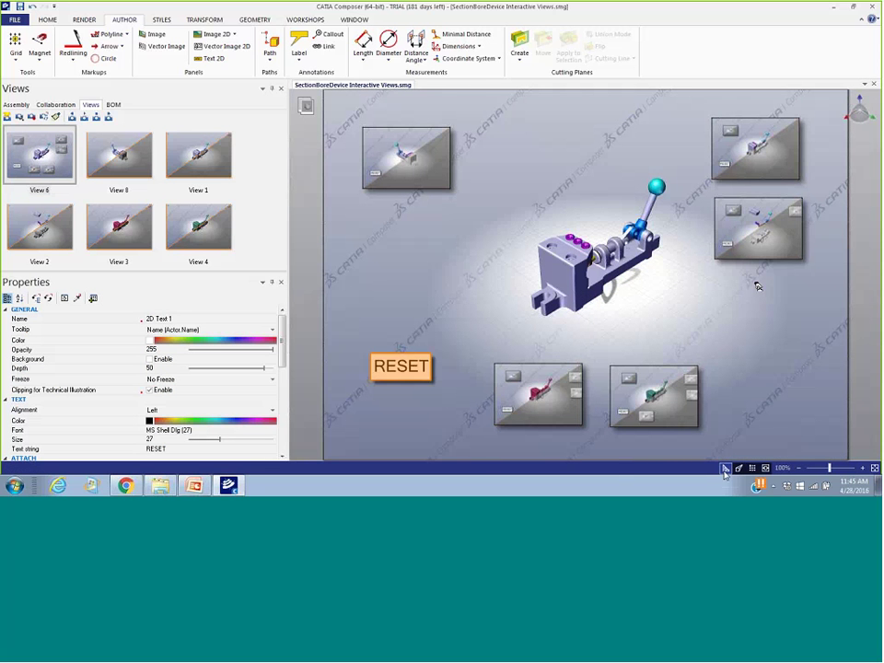
Test the linked image panels for the camera, location and material views, and restore the full view with RESET
left_click(416, 160)
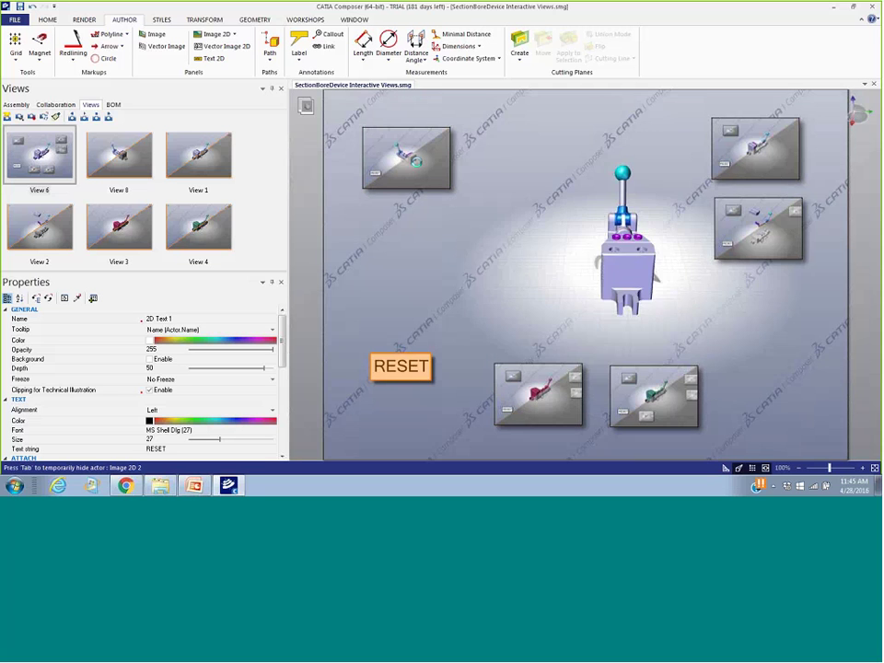
left_click(775, 215)
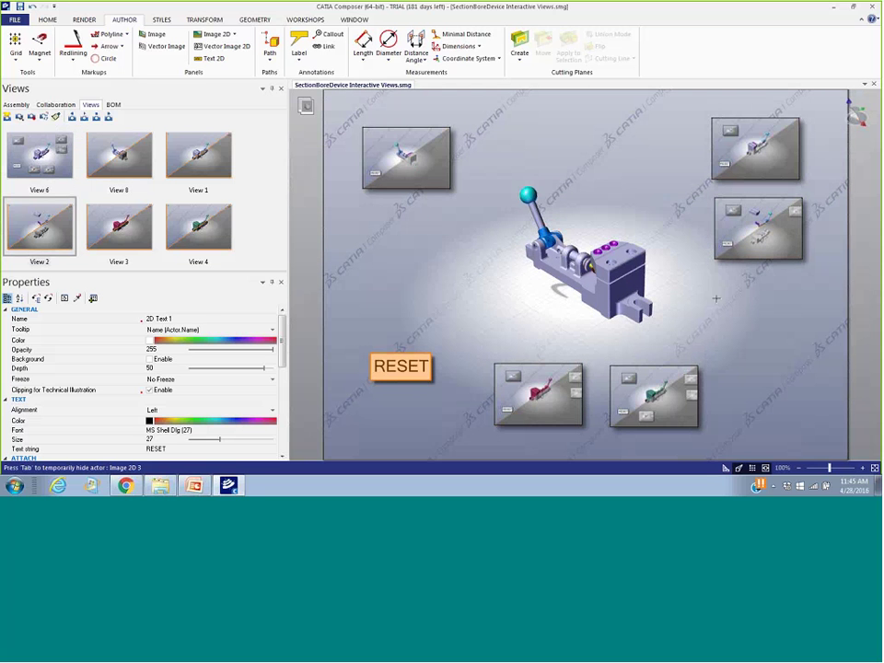
left_click(678, 393)
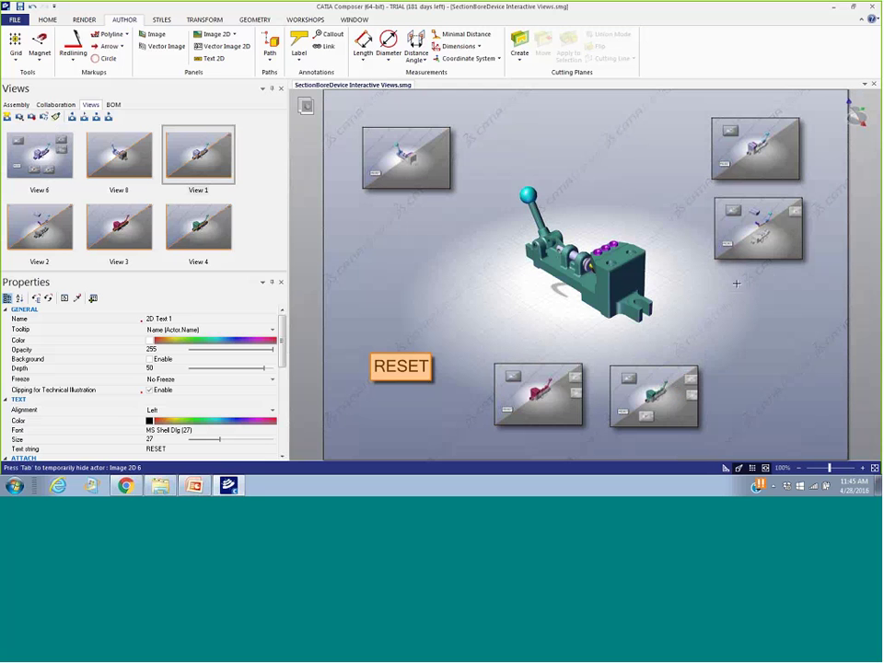
left_click(564, 389)
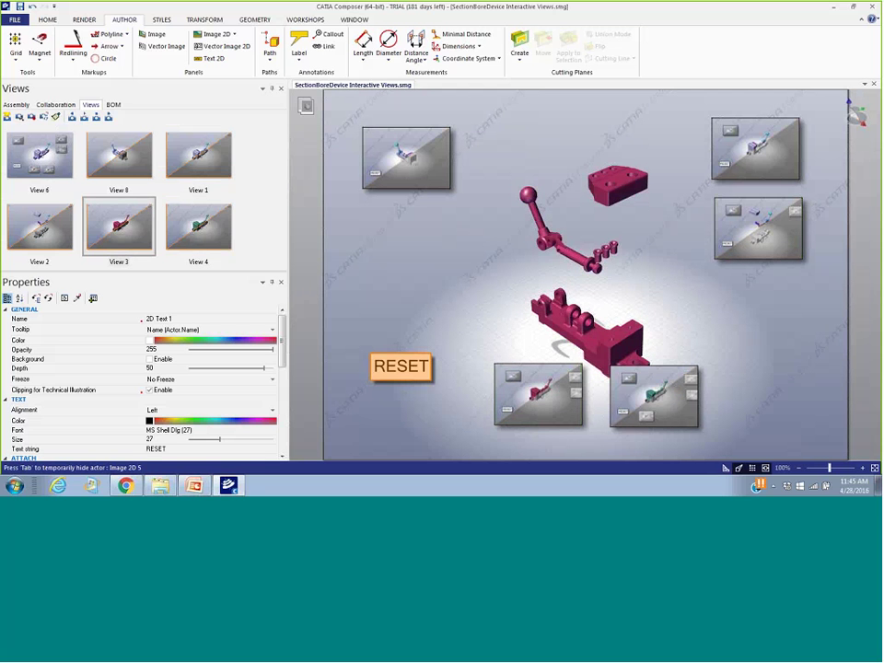
left_click(407, 145)
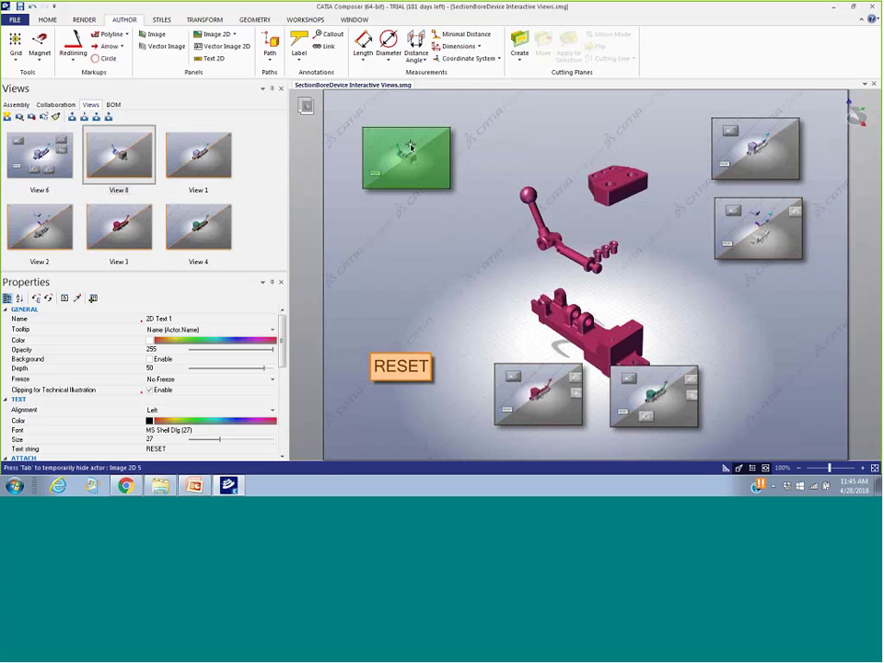
left_click(409, 374)
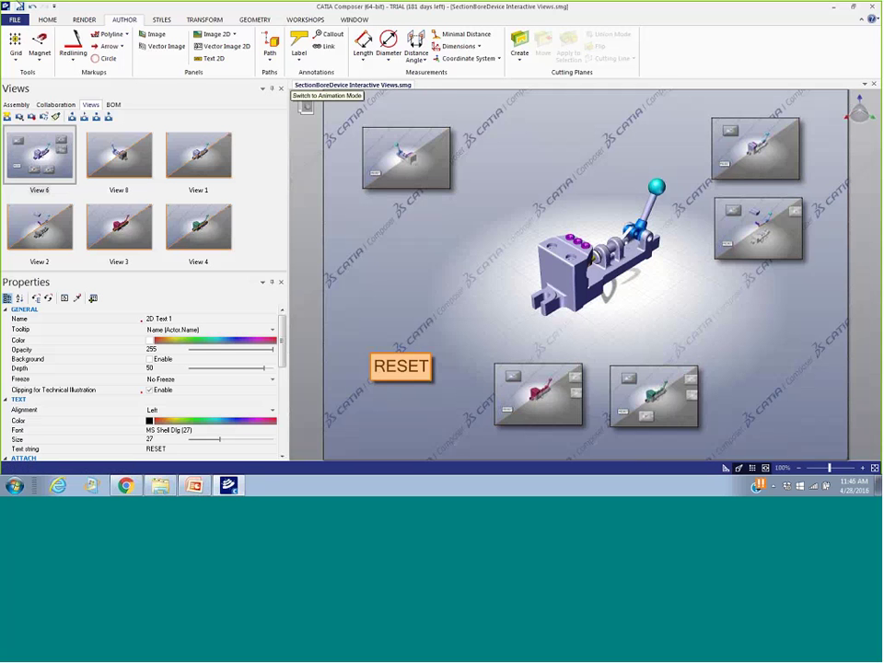
Save and close the SectionBoreDevice Interactive Views file
left_click(19, 6)
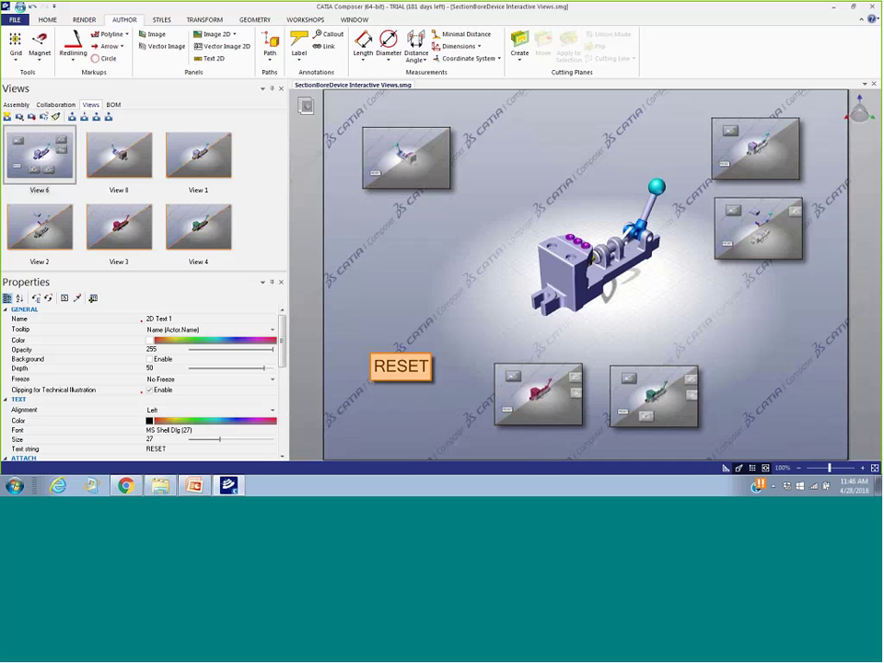
left_click(875, 85)
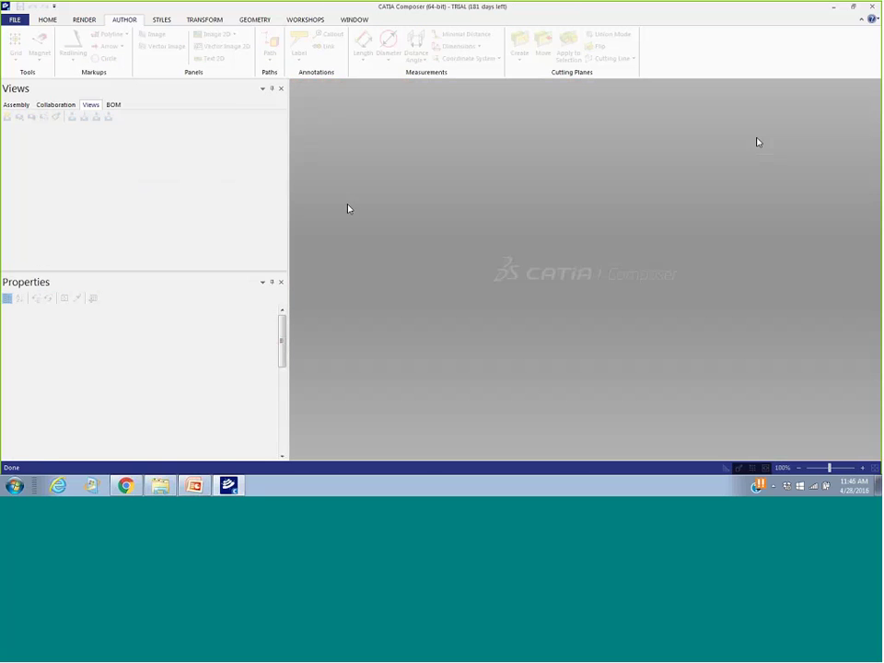
Open SectionBoreDevice Video.smg from the BoreDevice - Video 1 folder
left_click(14, 19)
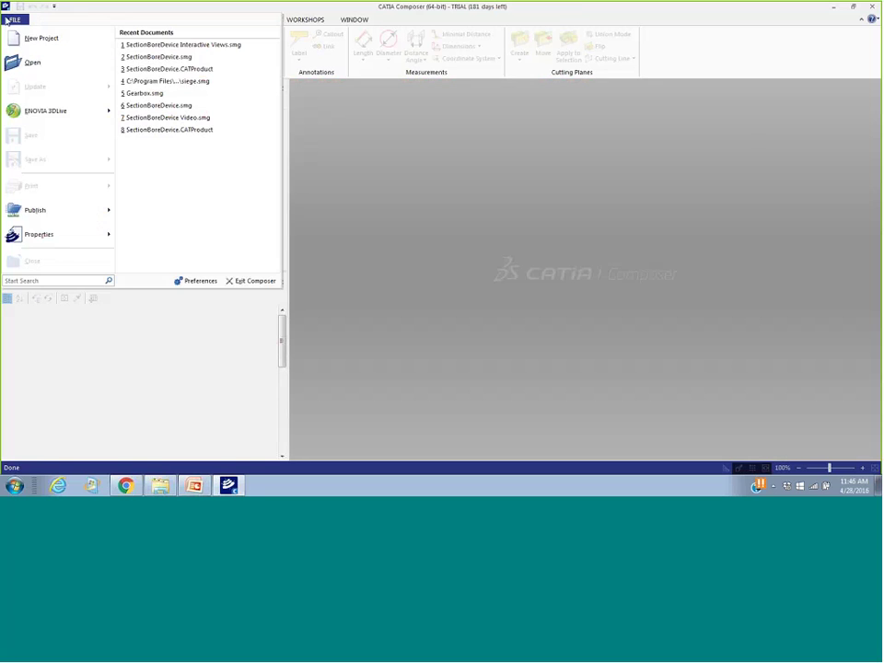
left_click(41, 58)
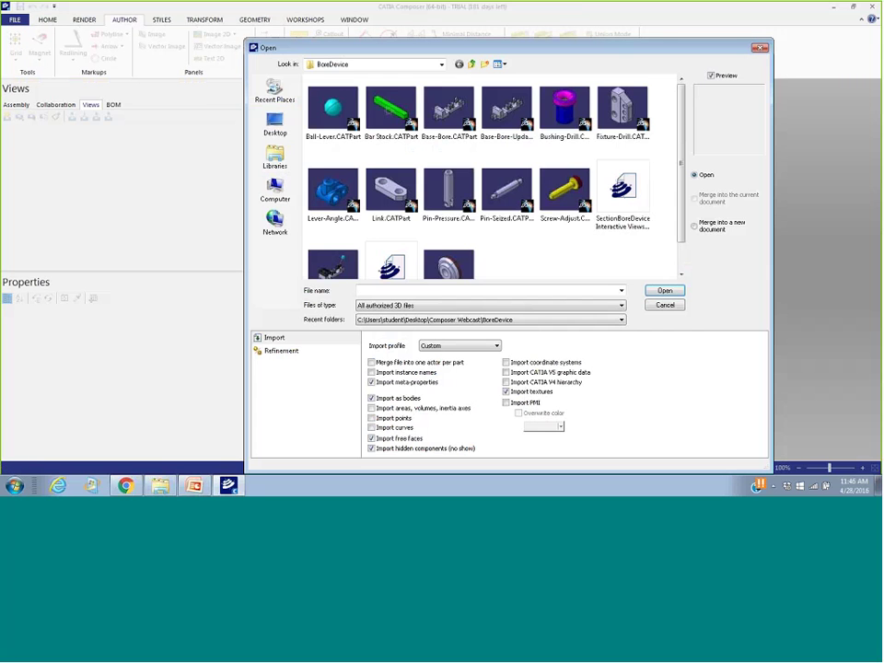
left_click(472, 65)
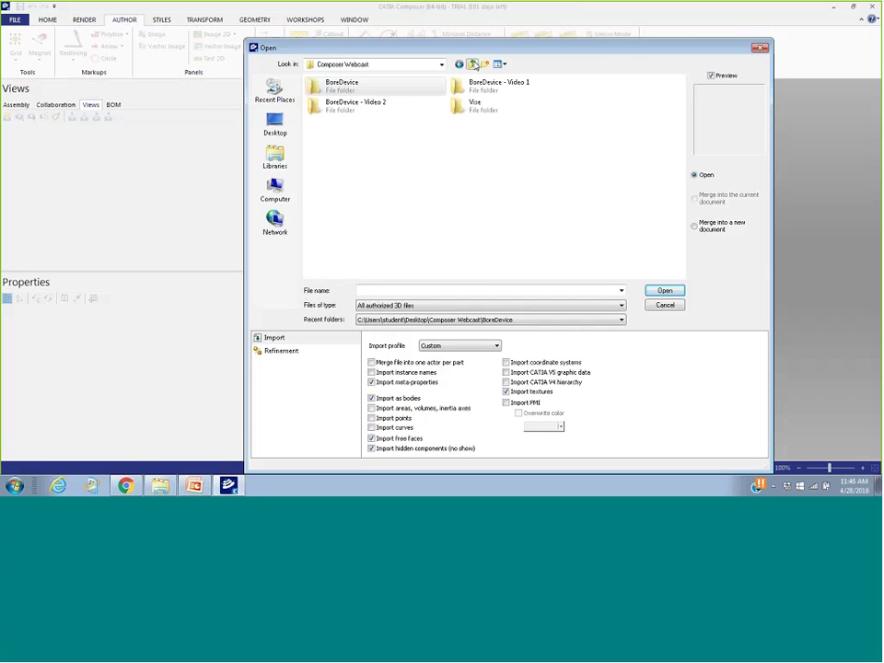
double_click(499, 87)
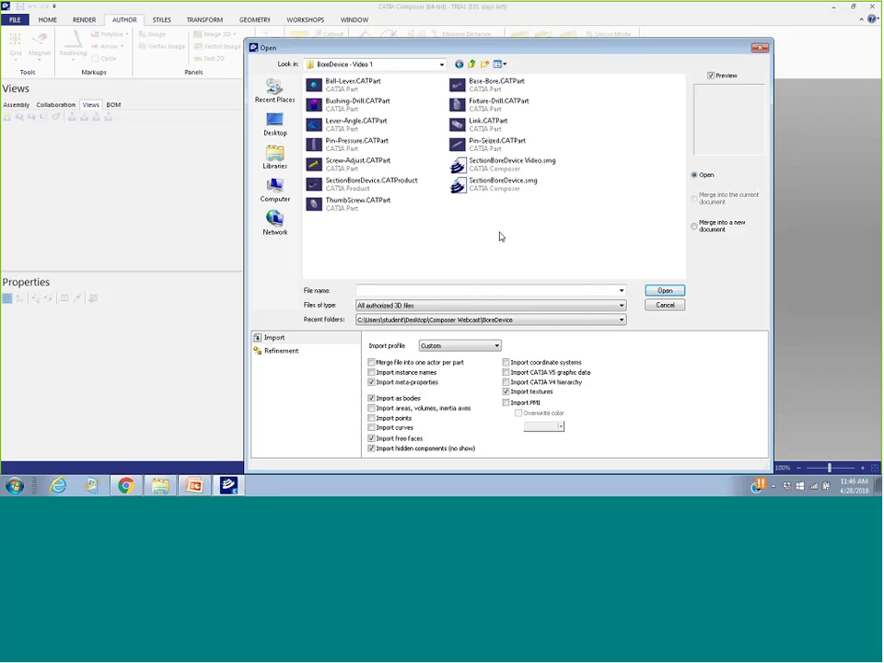
double_click(507, 166)
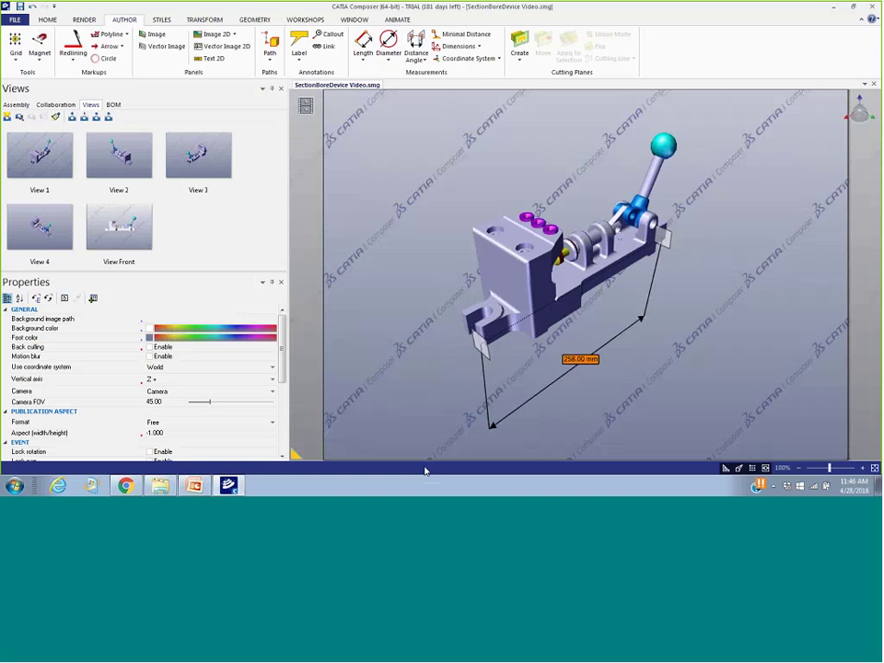
Review the stored views, including View 1, View 2, View 3 and View Front, and return to View 1
left_click(45, 166)
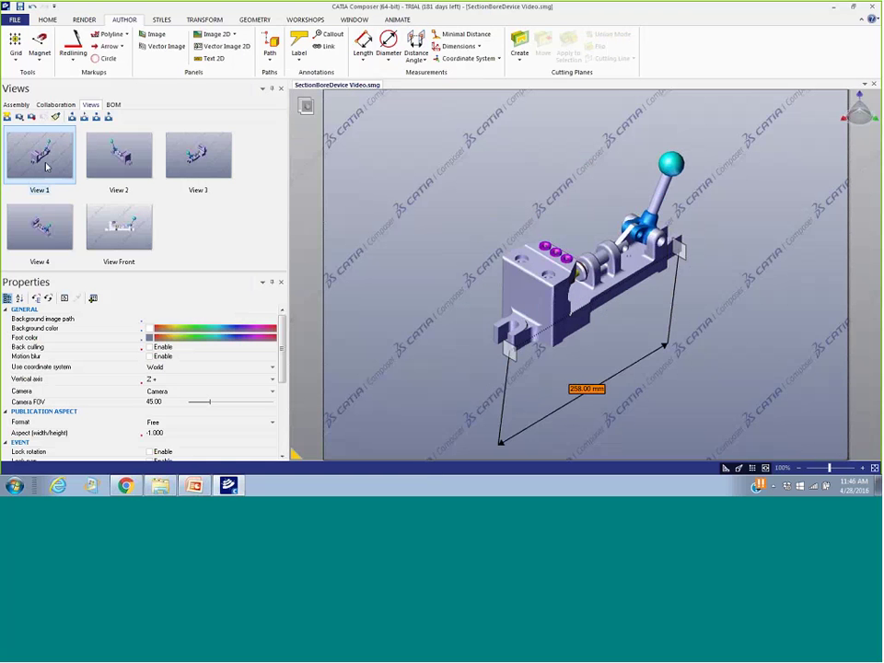
left_click(138, 164)
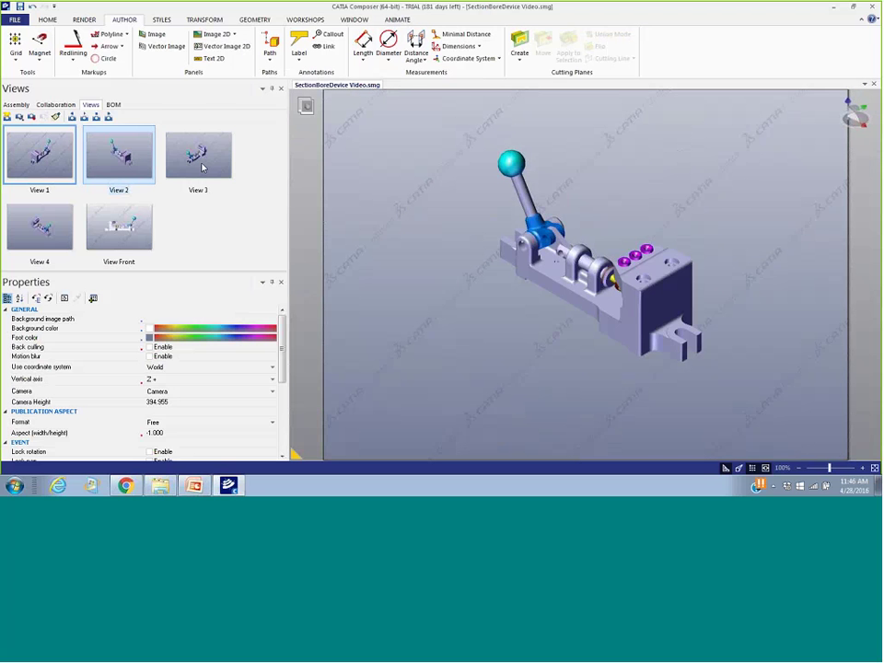
left_click(203, 167)
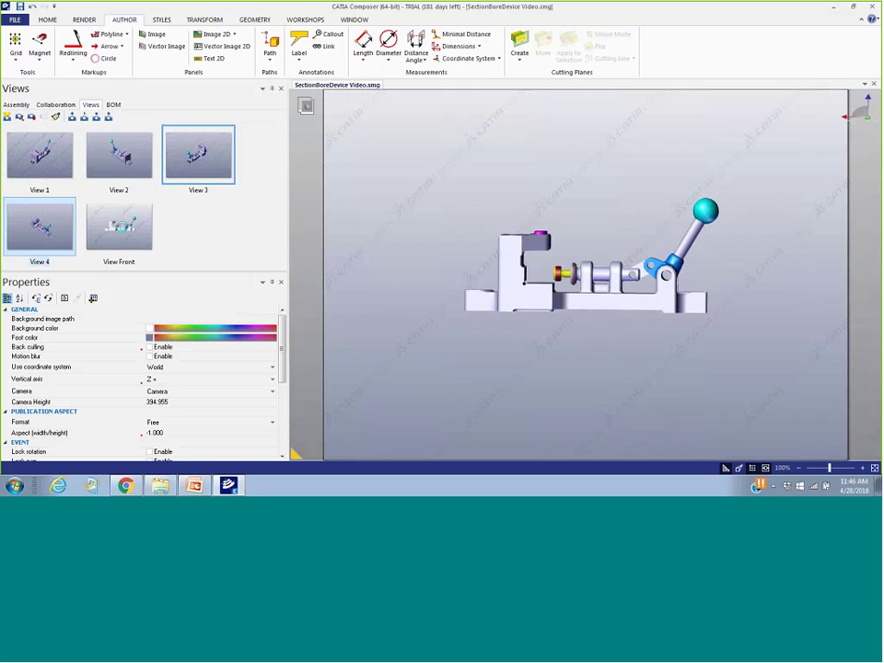
left_click(119, 226)
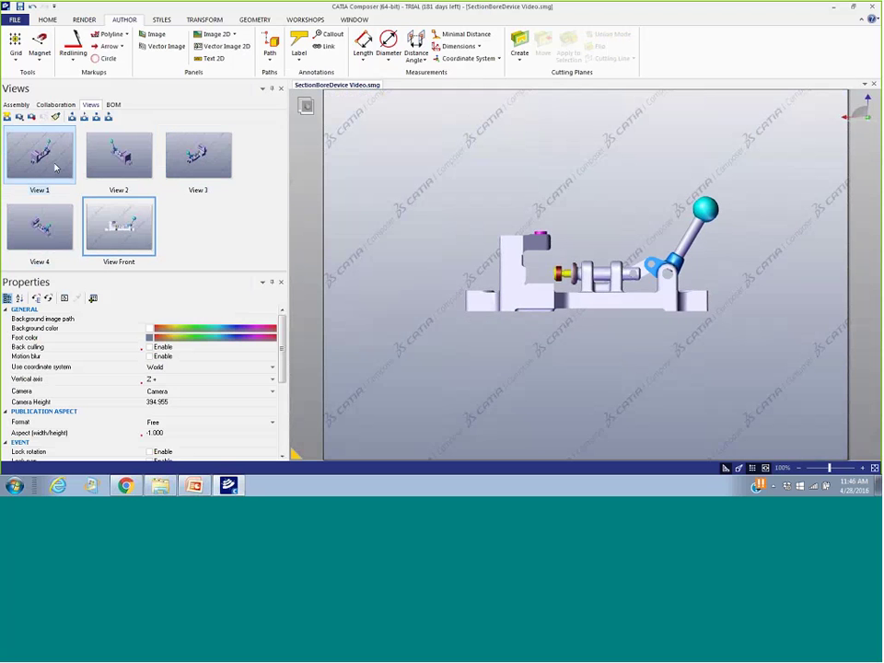
left_click(55, 167)
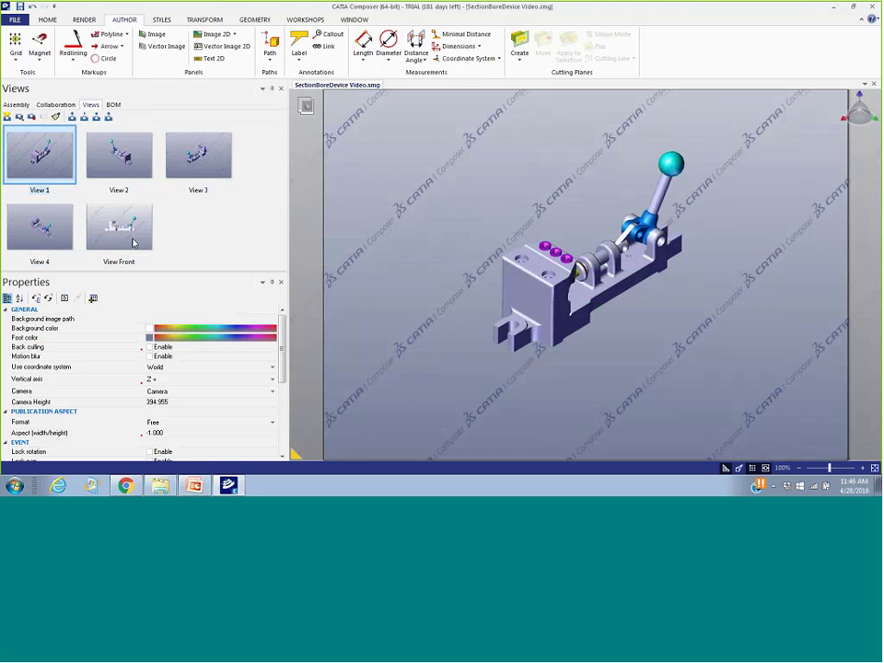
left_click(132, 241)
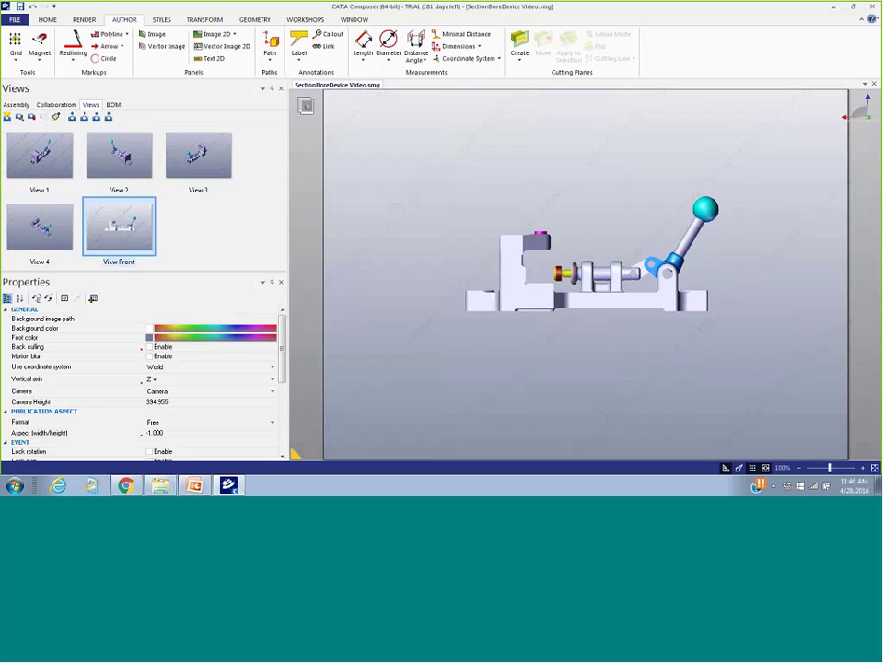
left_click(53, 159)
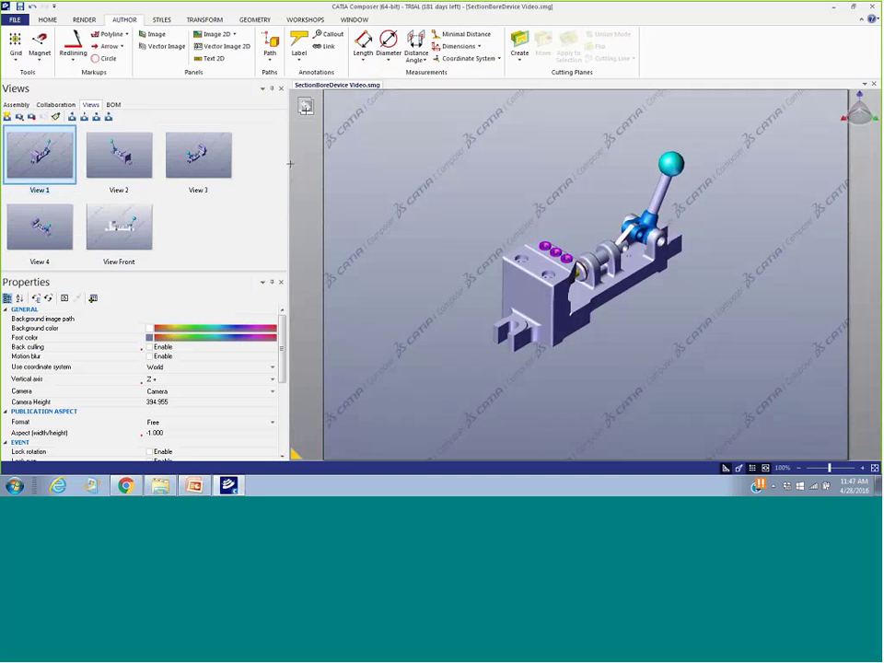
Narrow the Views and Properties panes, and switch to Animation mode with the Timeline pane shown
left_click_drag(289, 164, 237, 168)
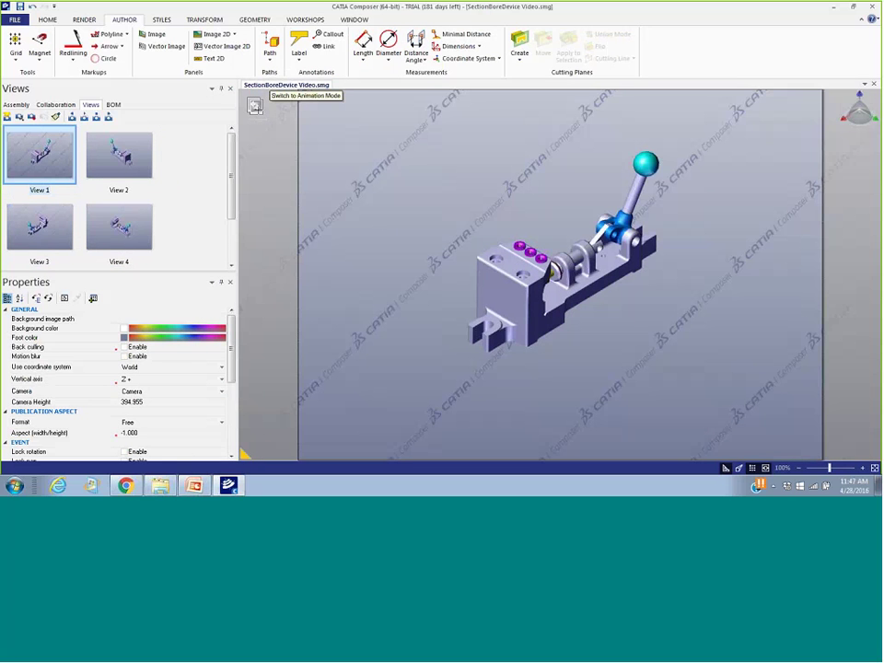
left_click(255, 105)
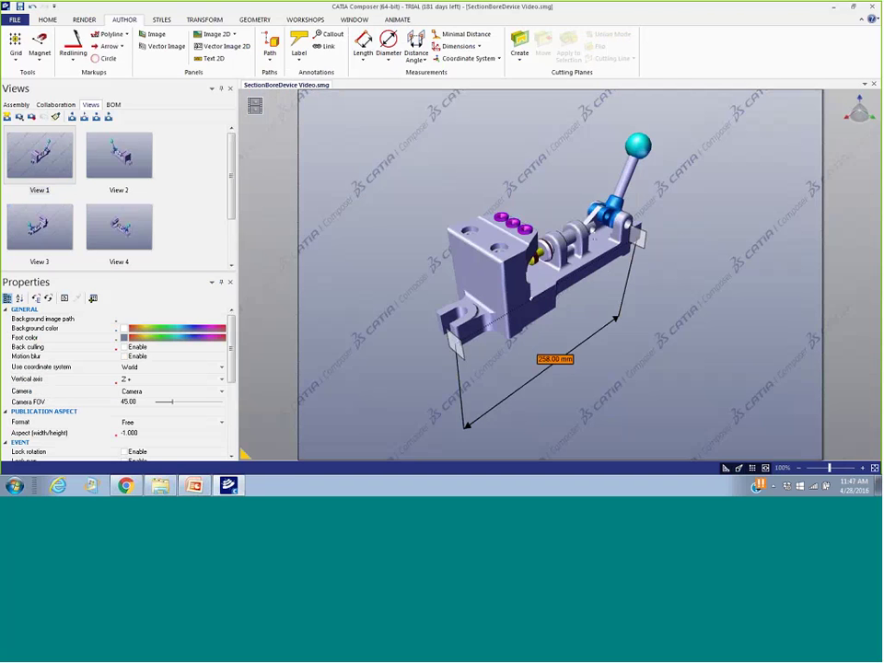
left_click(356, 20)
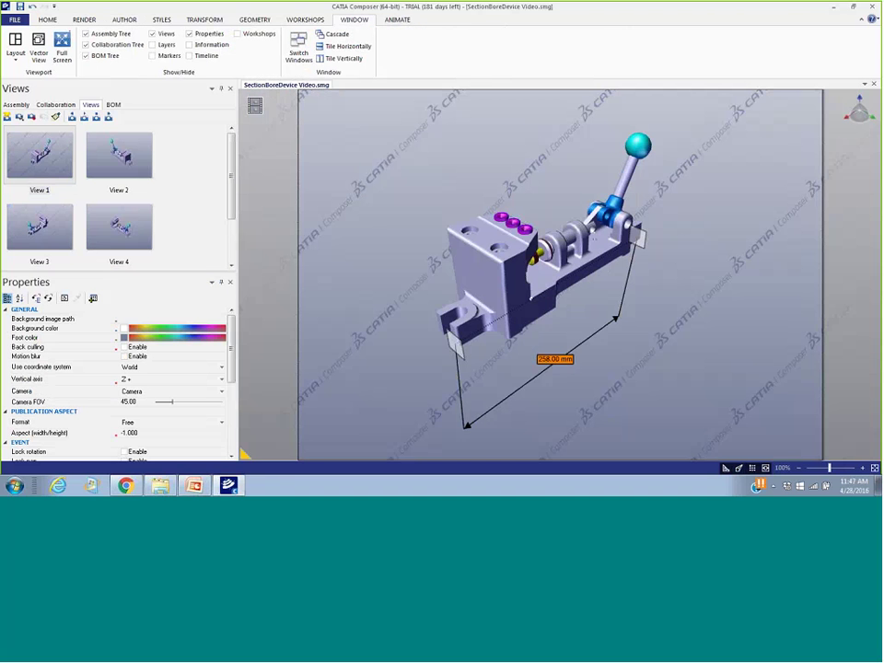
left_click(191, 56)
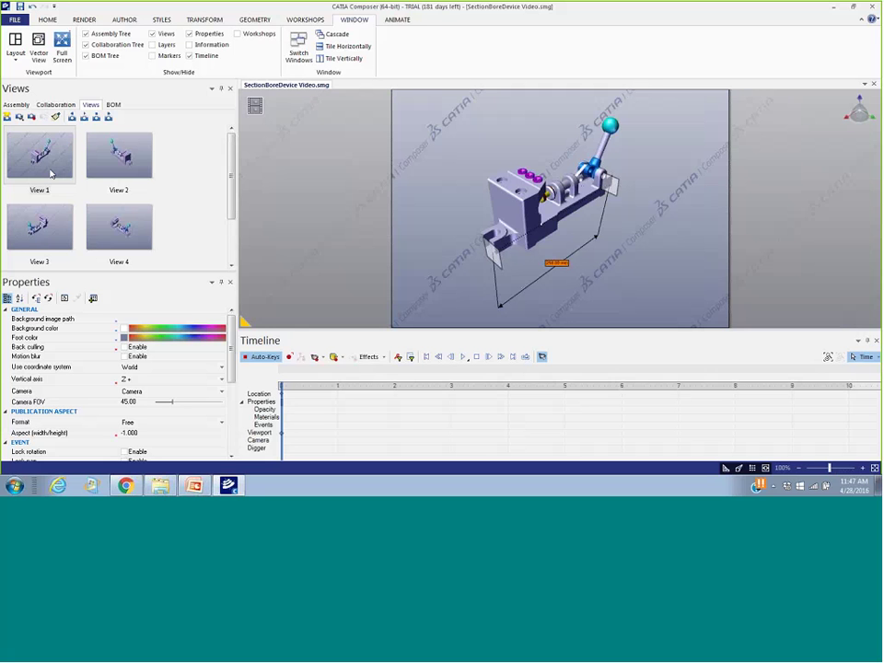
Place View 1 on the timeline at 0 and 1 s, and View 2 at 2 s
left_click_drag(52, 173, 282, 394)
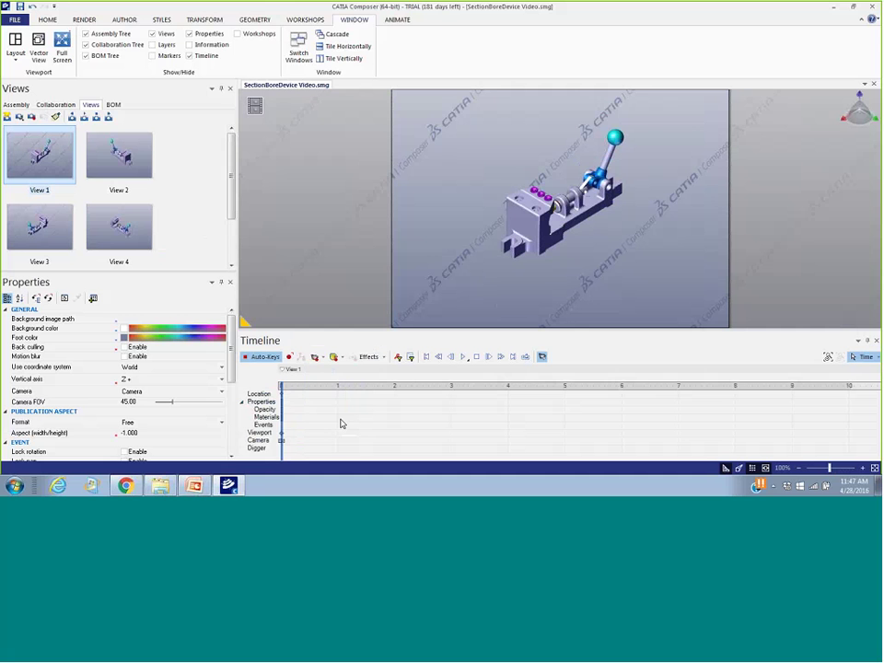
mouse_move(57, 168)
left_mouse_down()
mouse_move(204, 218)
mouse_move(365, 298)
mouse_move(357, 383)
mouse_move(339, 383)
left_mouse_up()
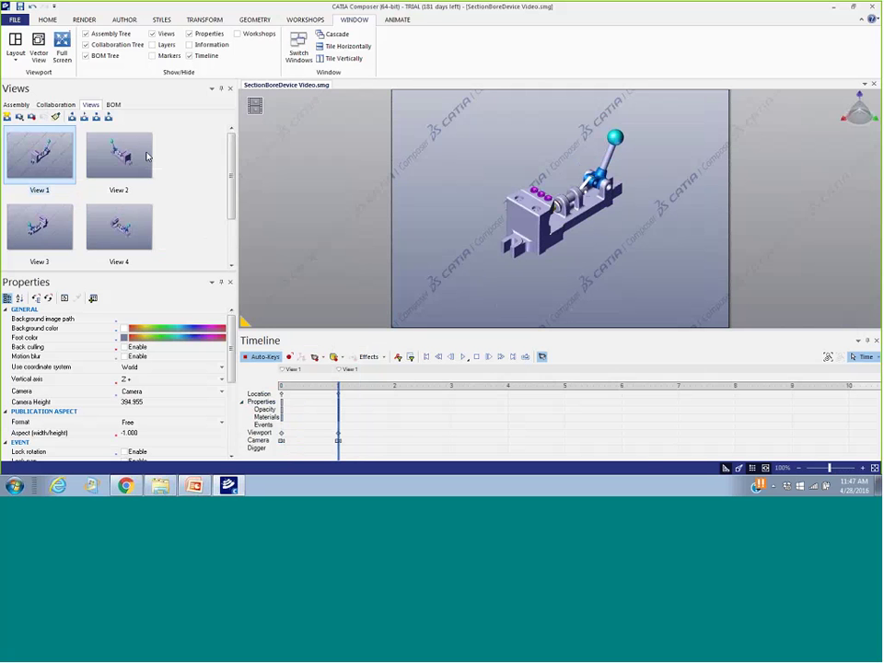
mouse_move(146, 157)
left_mouse_down()
mouse_move(426, 267)
mouse_move(421, 374)
mouse_move(397, 372)
left_mouse_up()
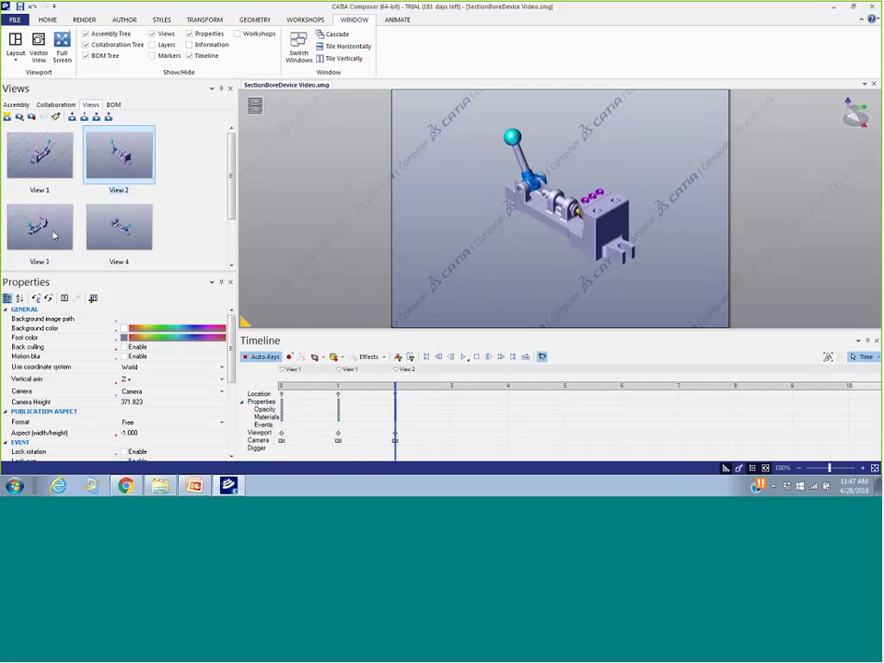
Add View 3 to the timeline at 3 and 5 s, View 4 at 6 s and View 1 at 7 s, and play the animation
left_click_drag(39, 226, 452, 399)
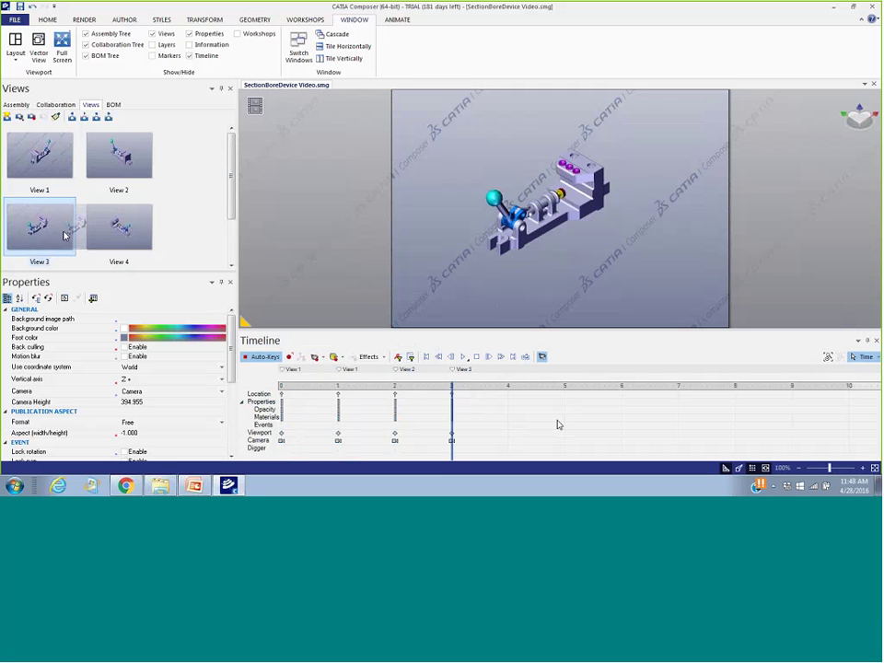
left_click_drag(64, 230, 567, 409)
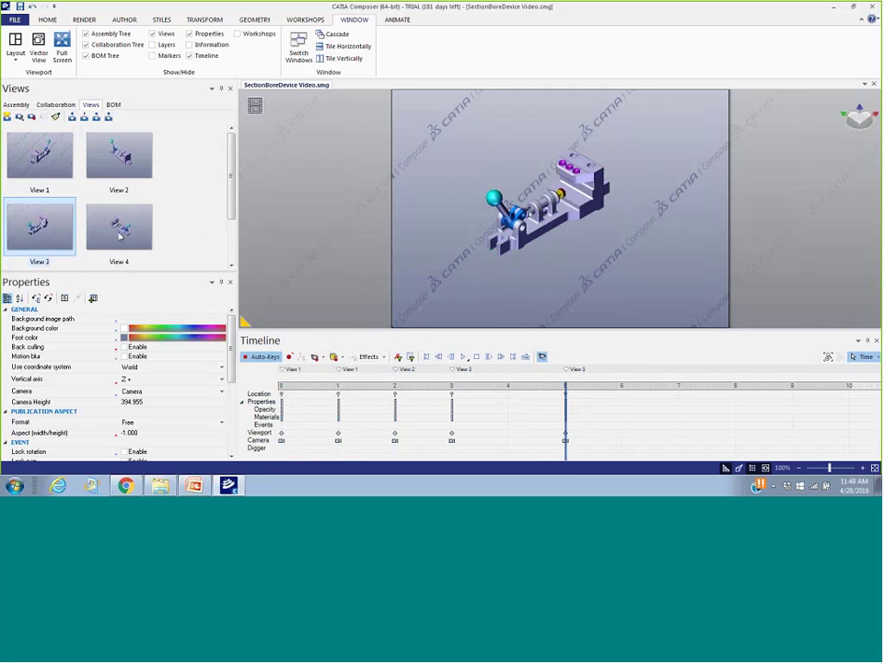
left_click_drag(119, 236, 626, 386)
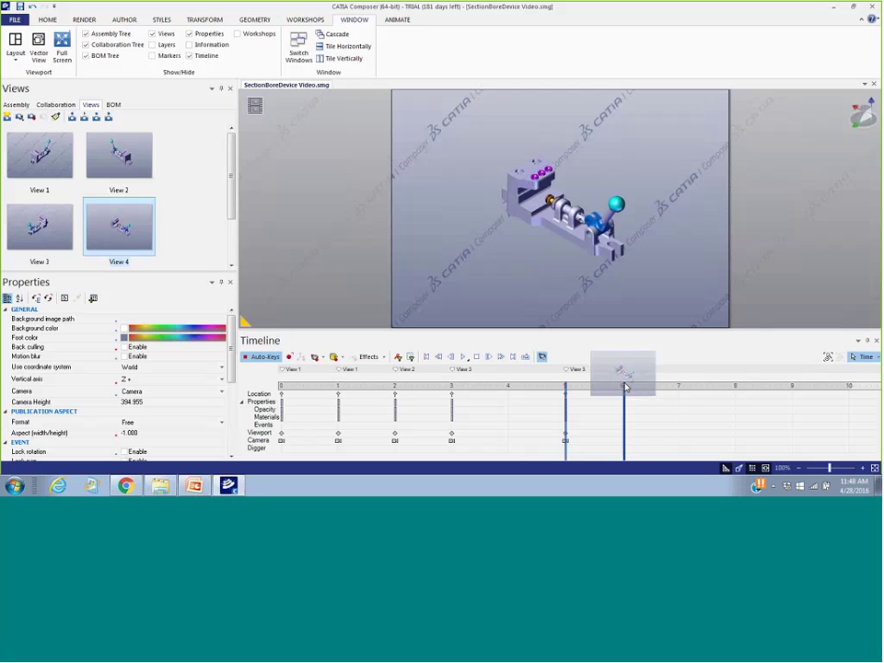
left_click_drag(39, 154, 681, 396)
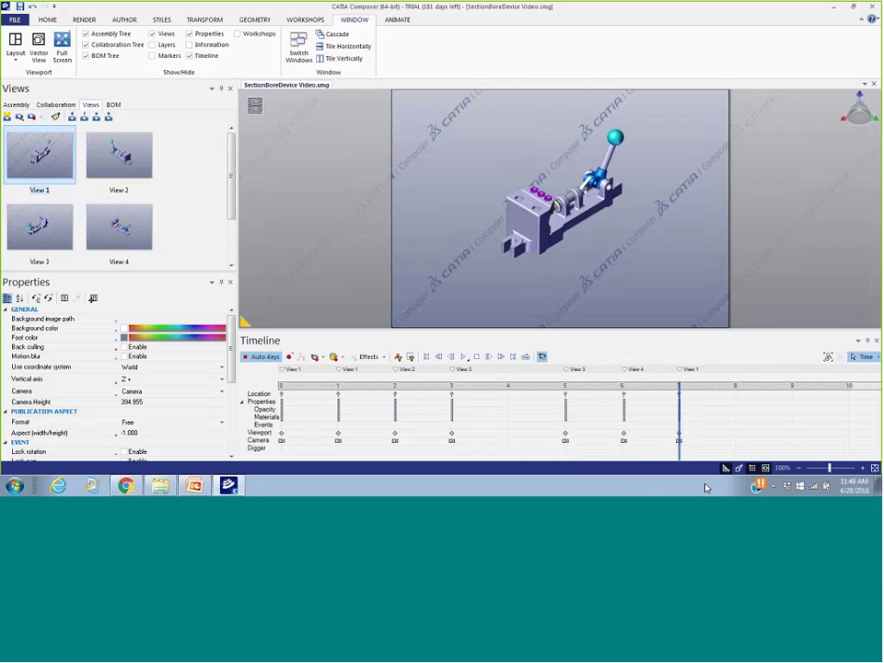
left_click(426, 357)
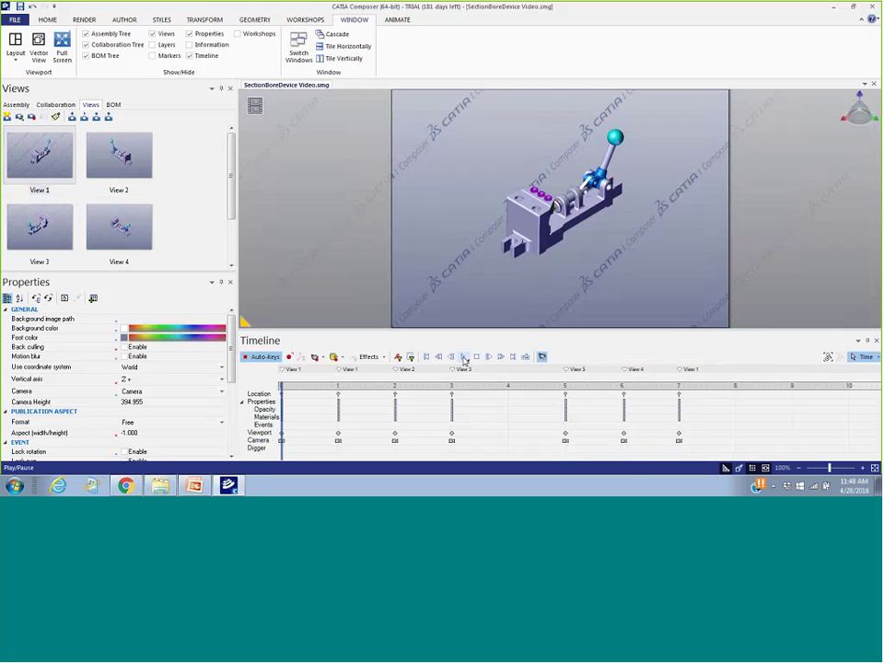
left_click(464, 357)
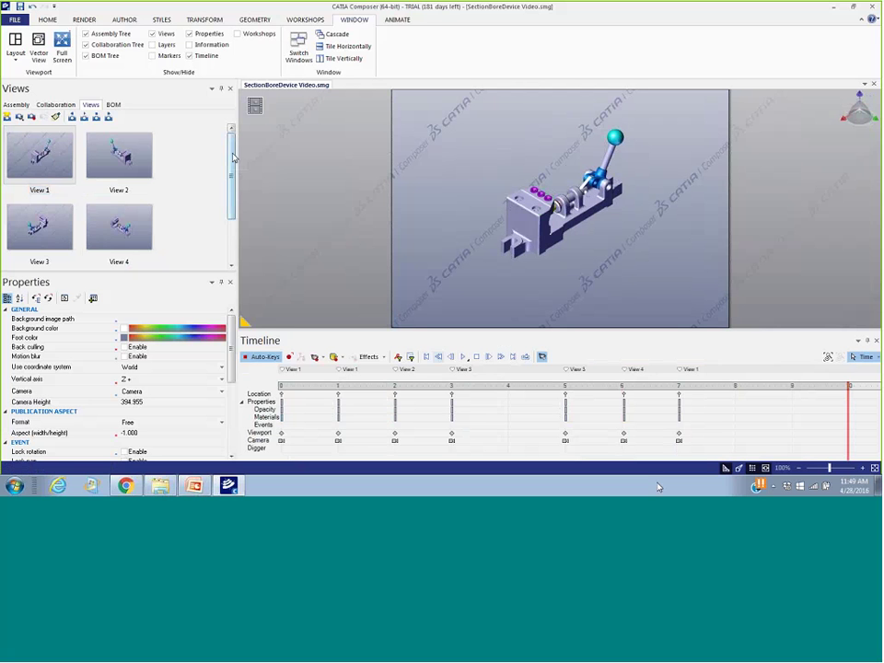
Extend the timeline with View Front at 8 and 10 s and View 1 at 12 s, and play the animation from the start
left_click_drag(232, 164, 237, 221)
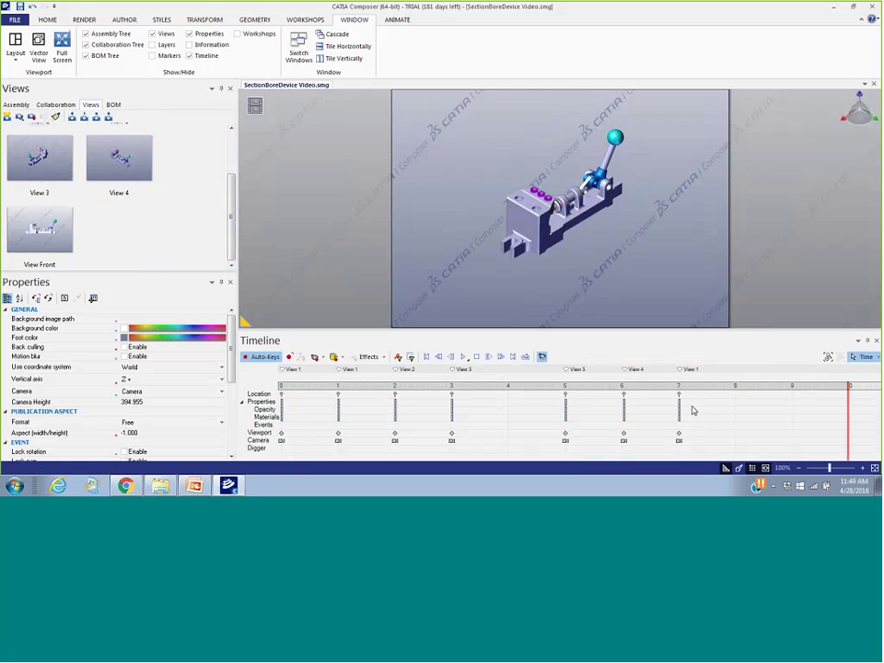
left_click(438, 358)
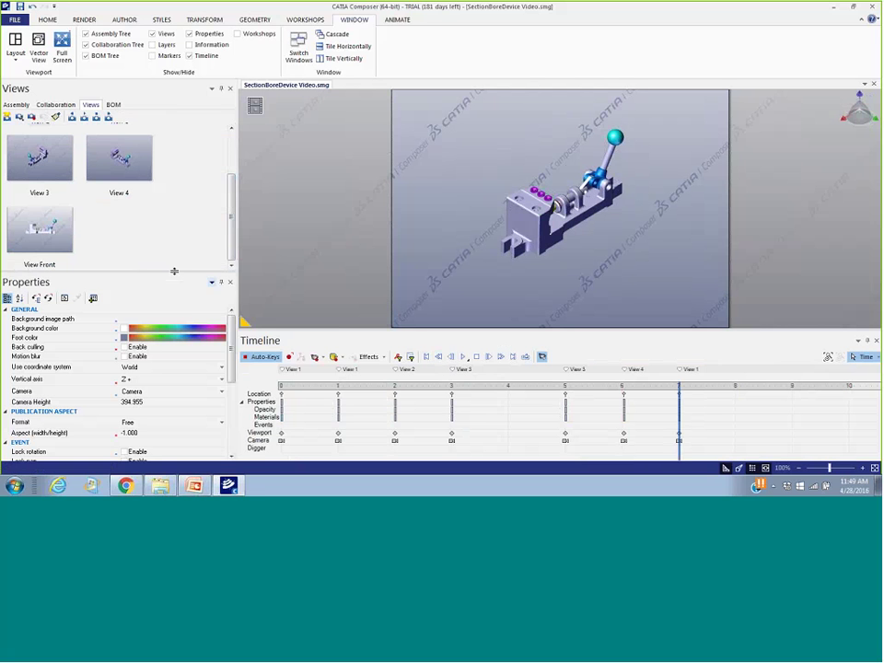
mouse_move(40, 228)
left_mouse_down()
mouse_move(730, 368)
mouse_move(770, 410)
mouse_move(742, 410)
mouse_move(738, 422)
left_mouse_up()
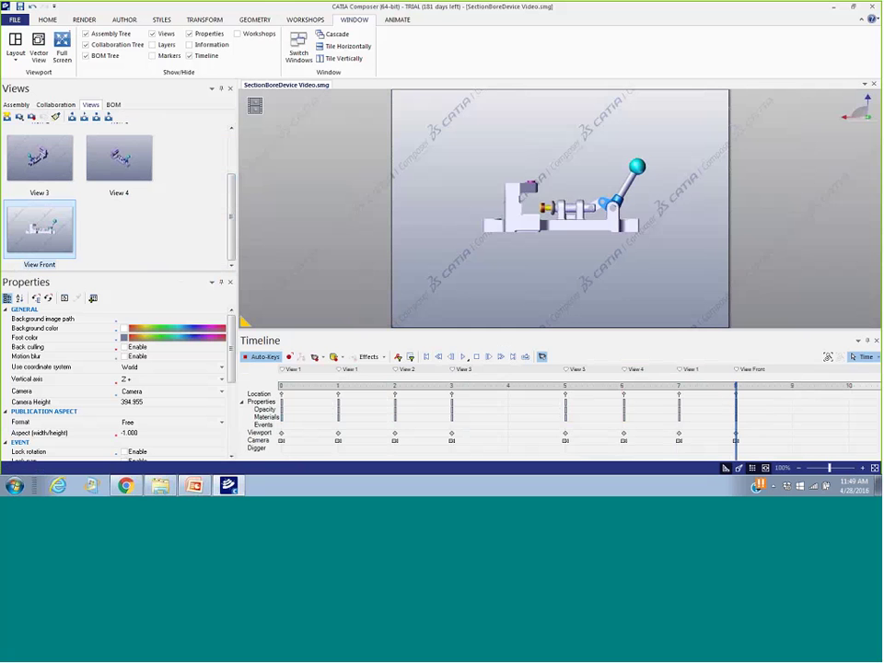
left_click_drag(61, 241, 853, 430)
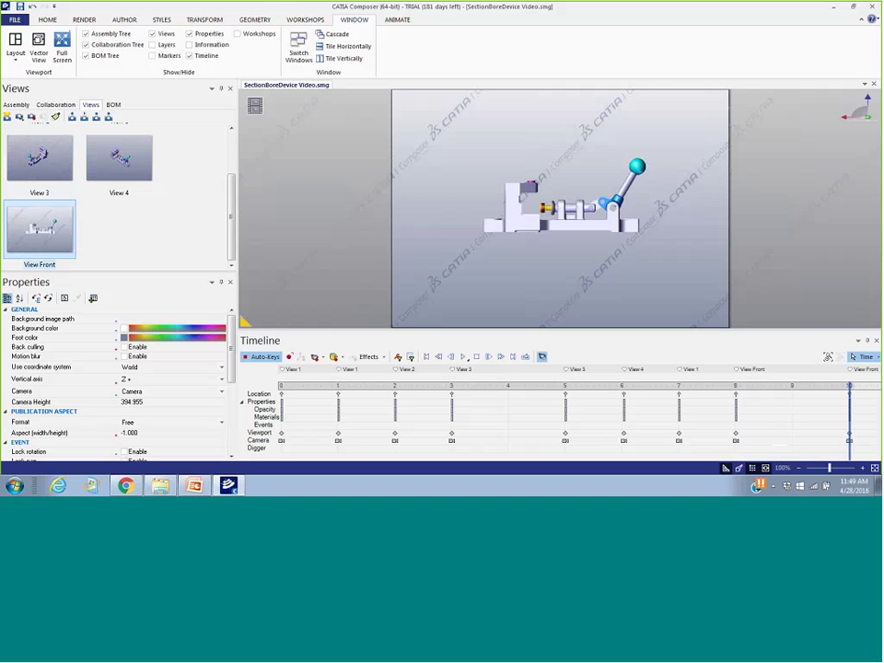
scroll(774, 432, "down", 4)
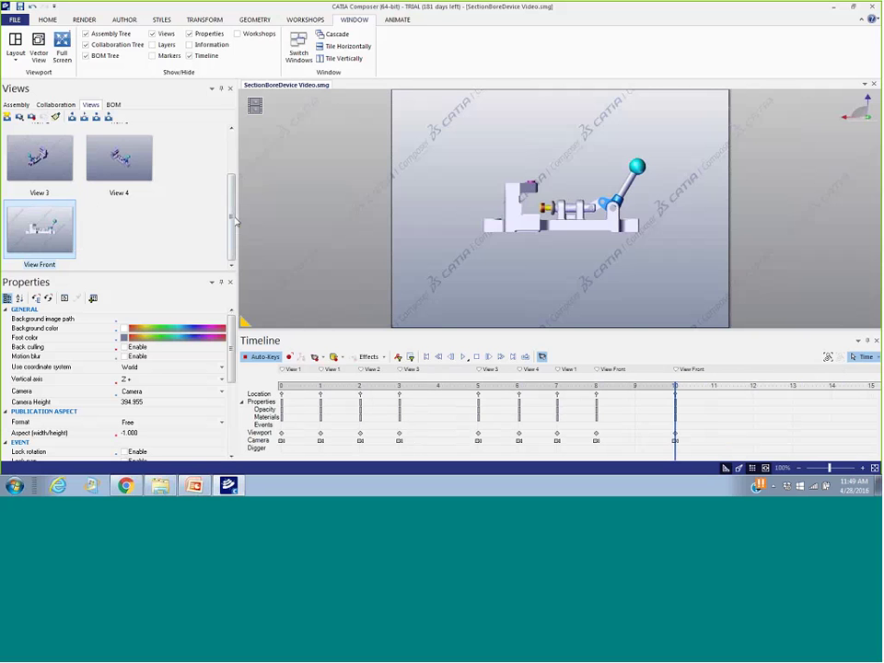
scroll(95, 166, "up", 3)
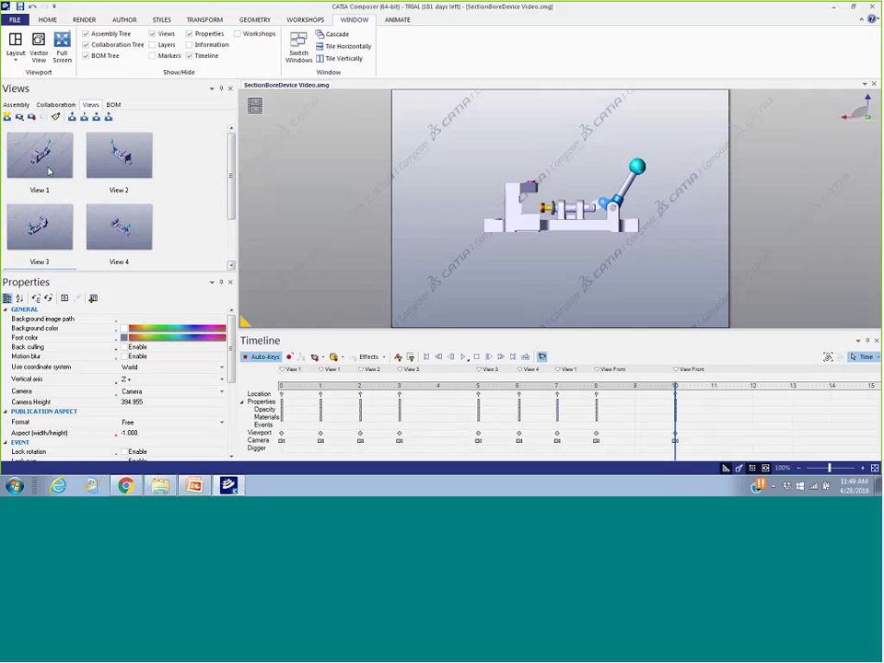
left_click(38, 129)
left_click_drag(37, 157, 754, 424)
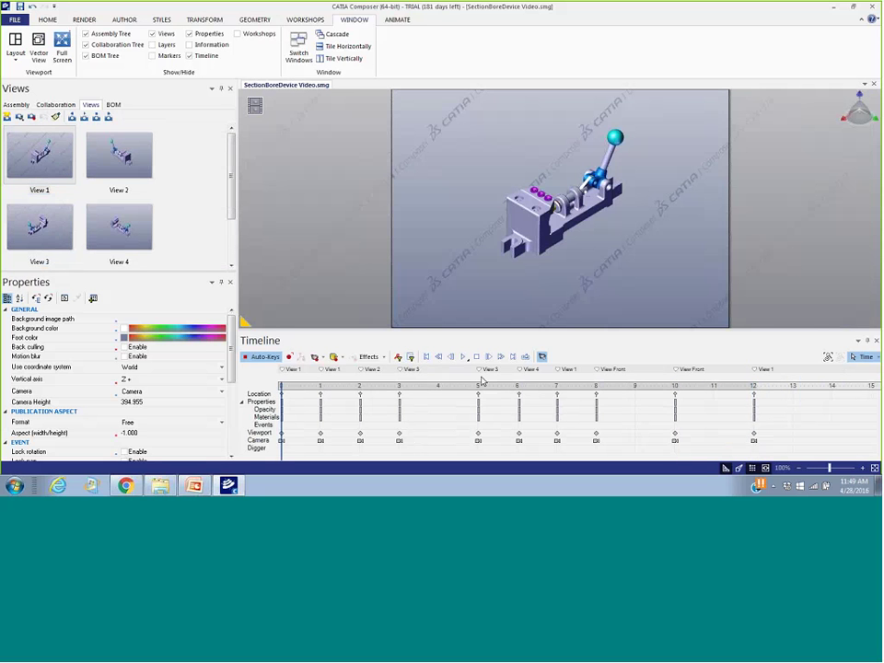
left_click(426, 358)
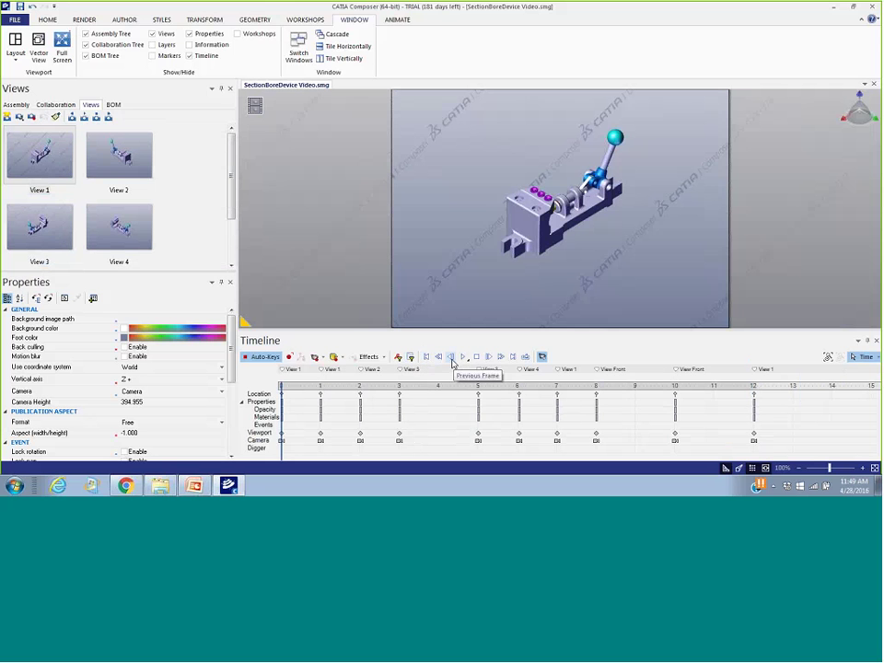
left_click(466, 360)
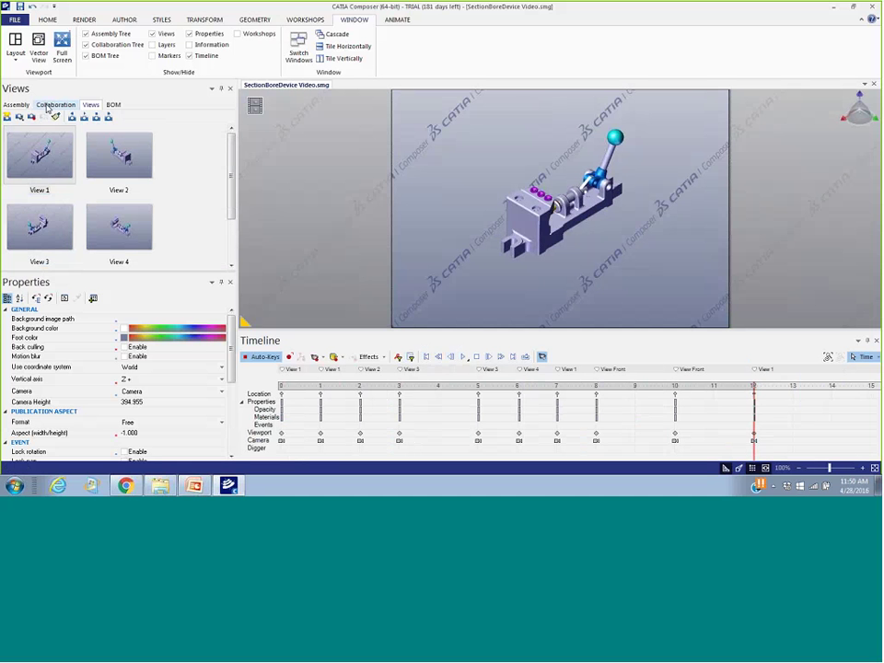
Select the linear measurement in the Collaboration tree and return the timeline to the View Front key at 8 s
left_click(52, 105)
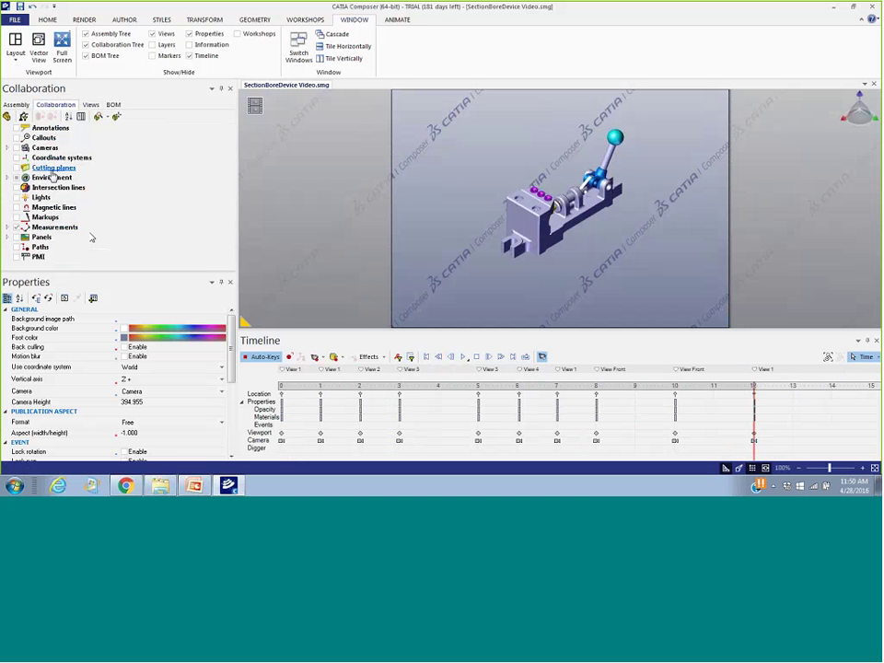
left_click(9, 228)
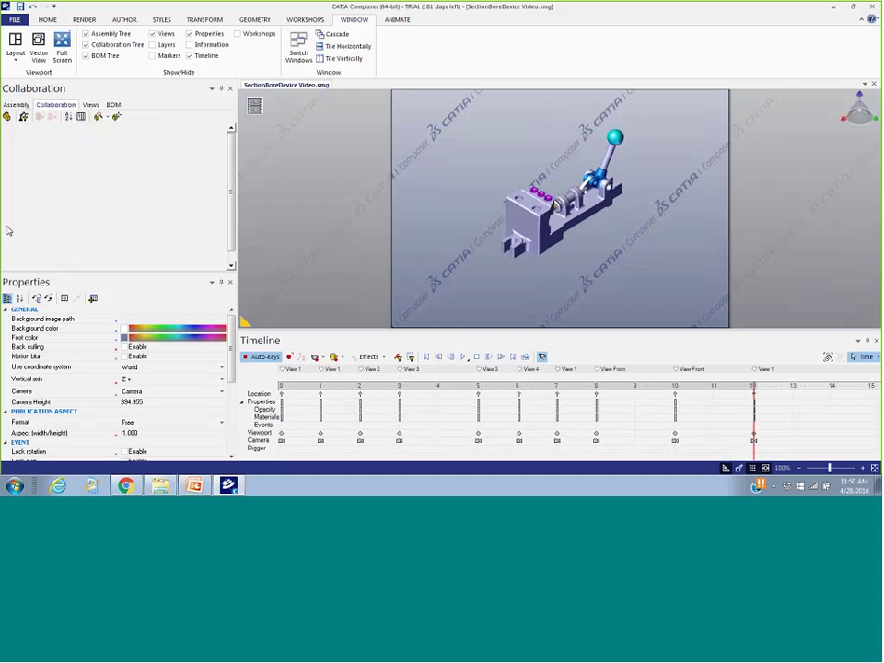
left_click(65, 240)
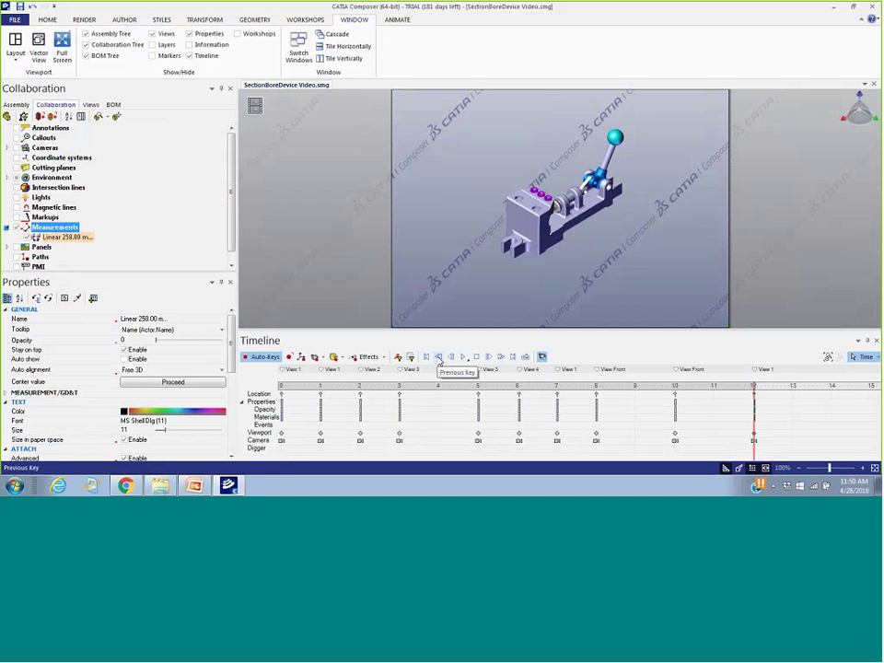
left_click(438, 357)
left_click(439, 358)
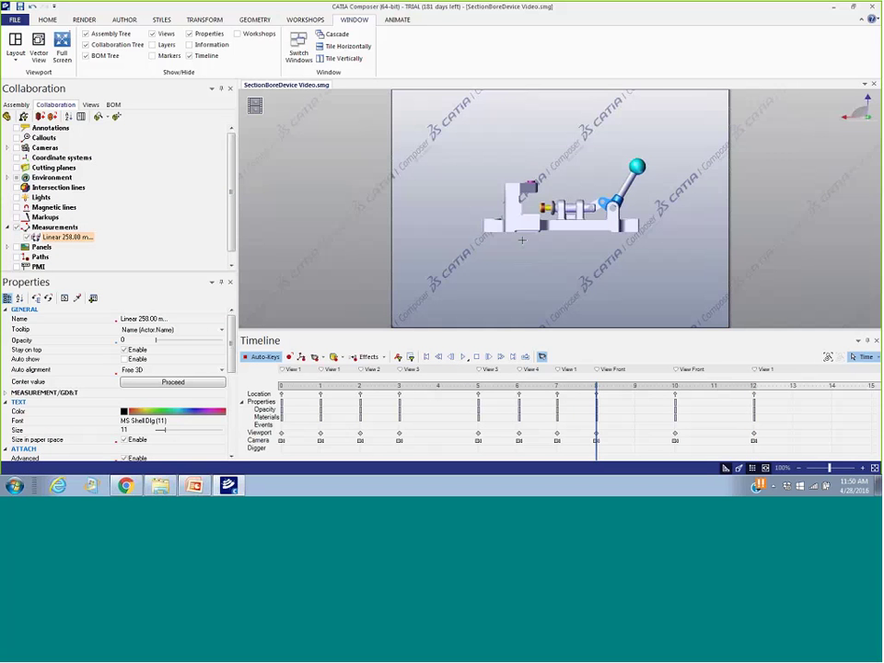
Move the time bar to about 8.5 s and apply a Fade In effect to the linear measurement
left_click_drag(603, 451, 618, 450)
left_click(617, 451)
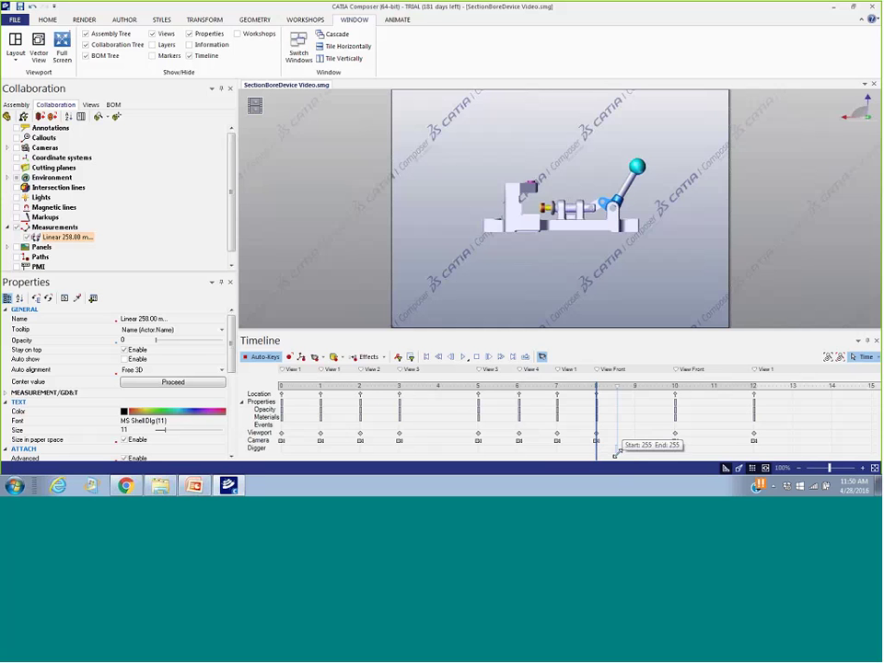
left_click(566, 454)
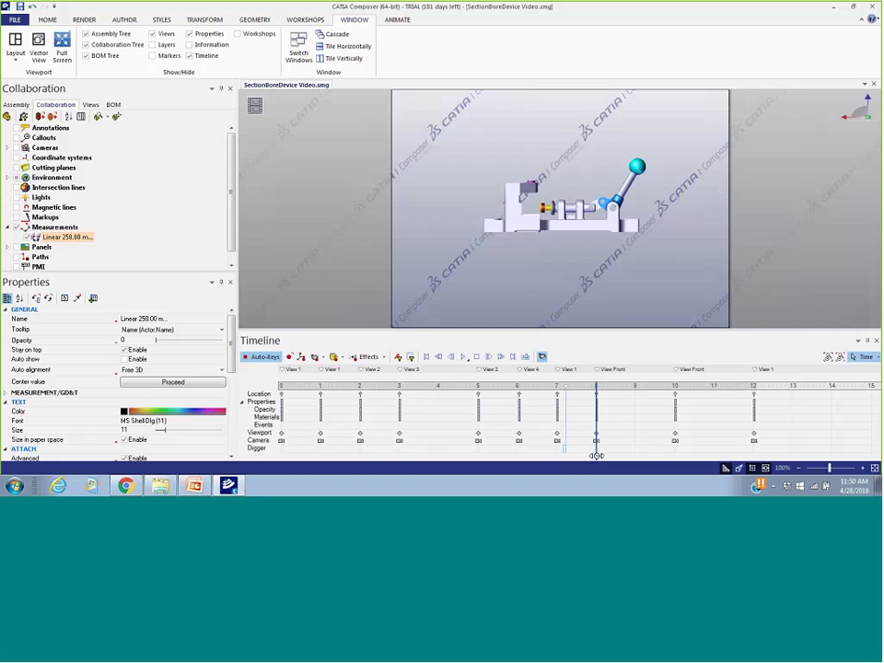
left_click_drag(597, 455, 569, 453)
left_click(617, 453)
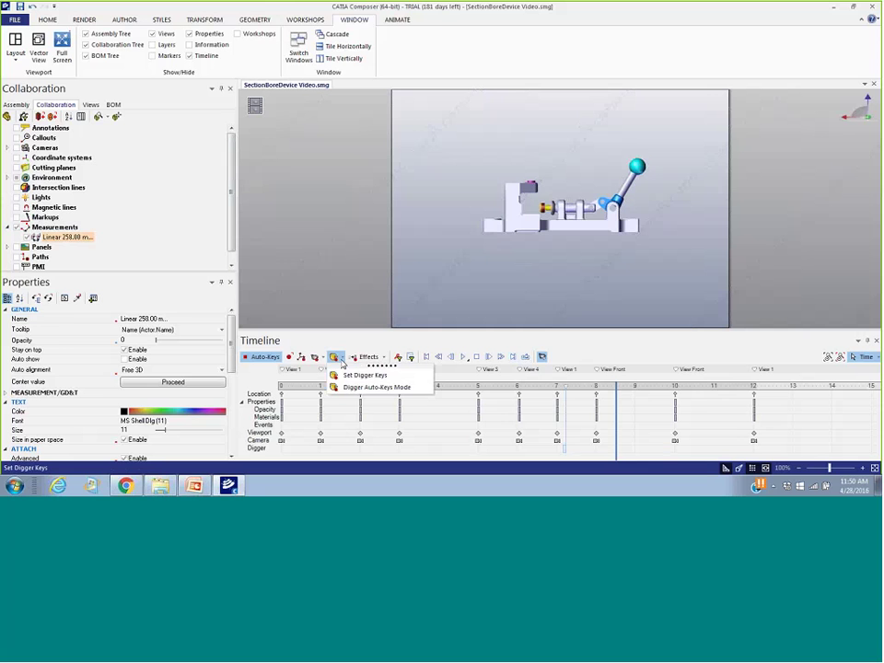
left_click(244, 322)
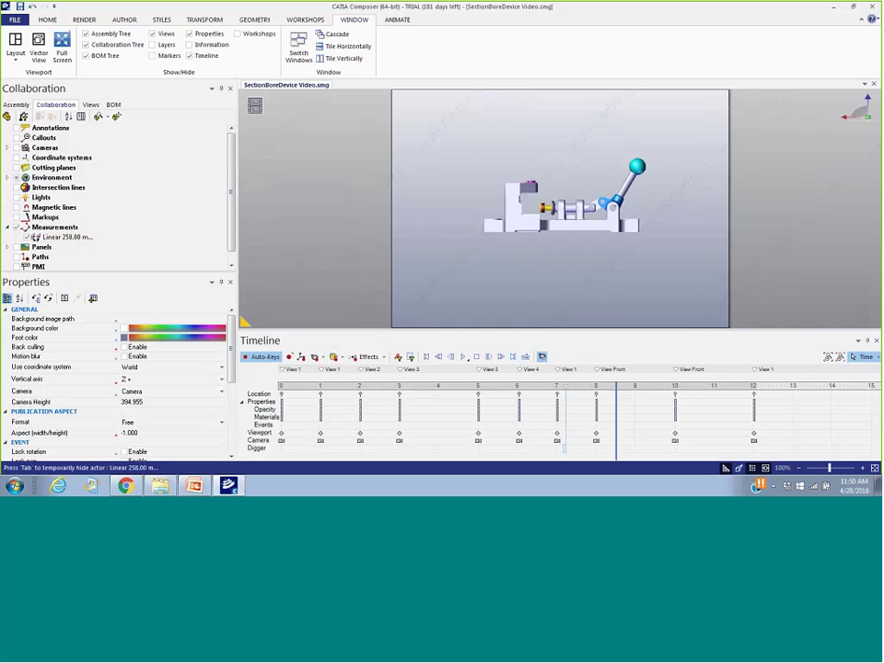
left_click(70, 237)
left_click(369, 357)
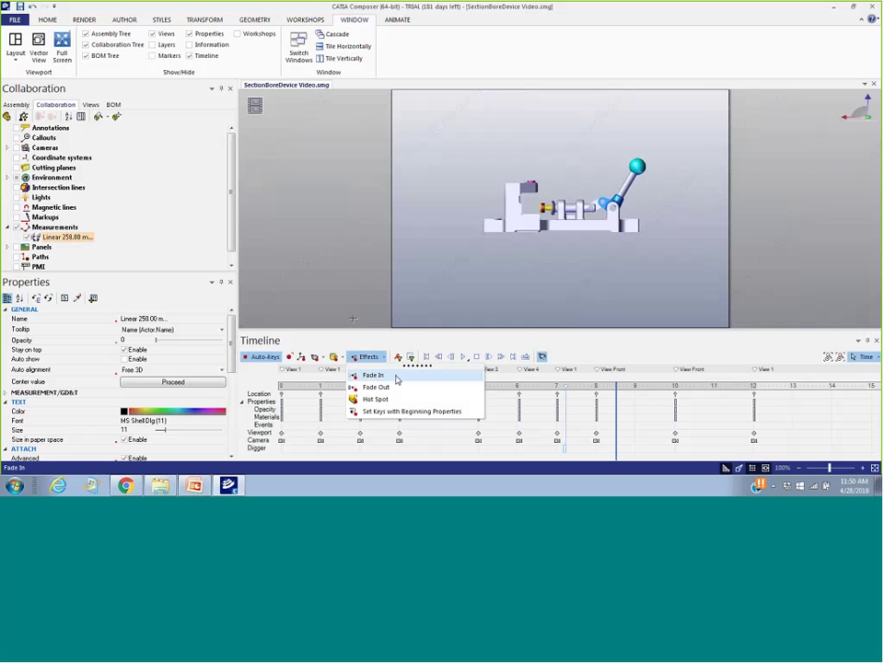
left_click(394, 375)
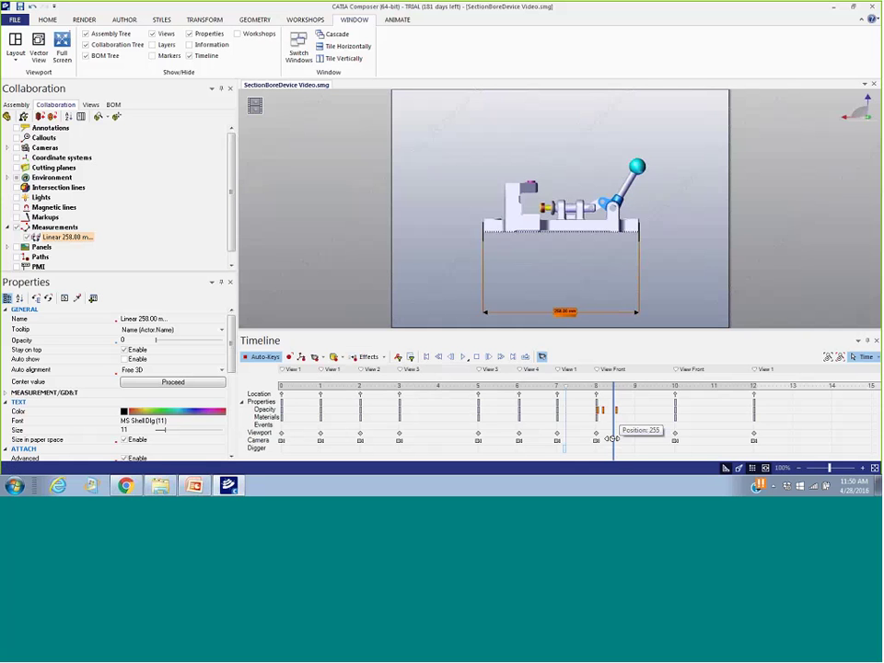
Check the measurement's fade-in, and set its opacity to 255 at about 9.3 s on the timeline
mouse_move(617, 429)
left_mouse_down()
mouse_move(550, 432)
mouse_move(617, 441)
left_mouse_up()
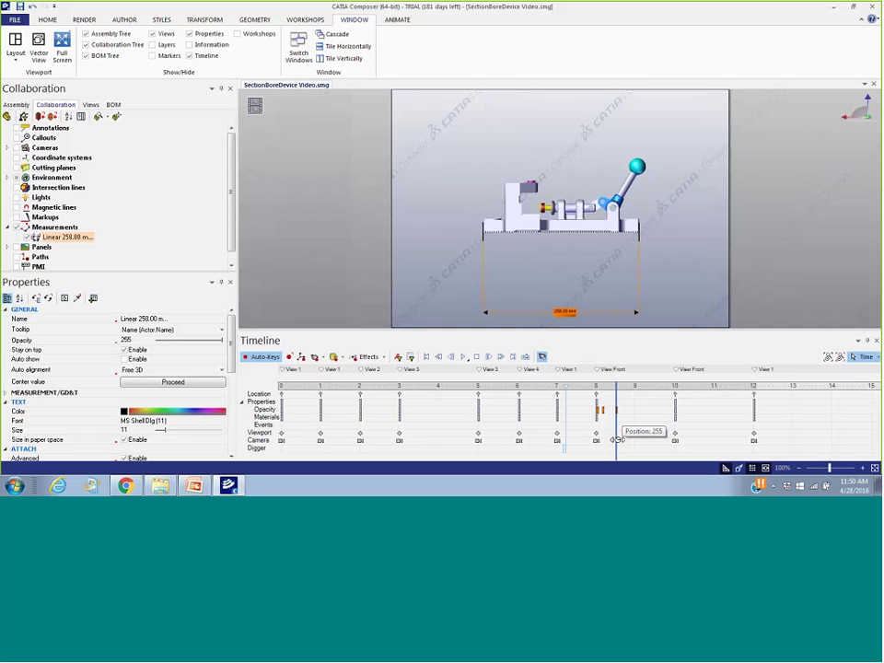
left_click_drag(614, 439, 648, 444)
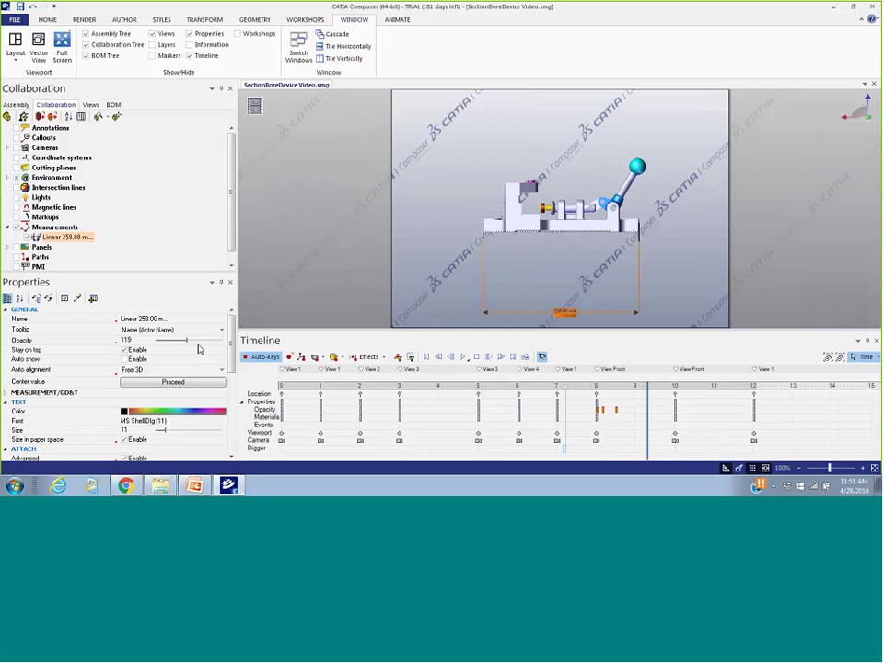
left_click_drag(188, 343, 227, 340)
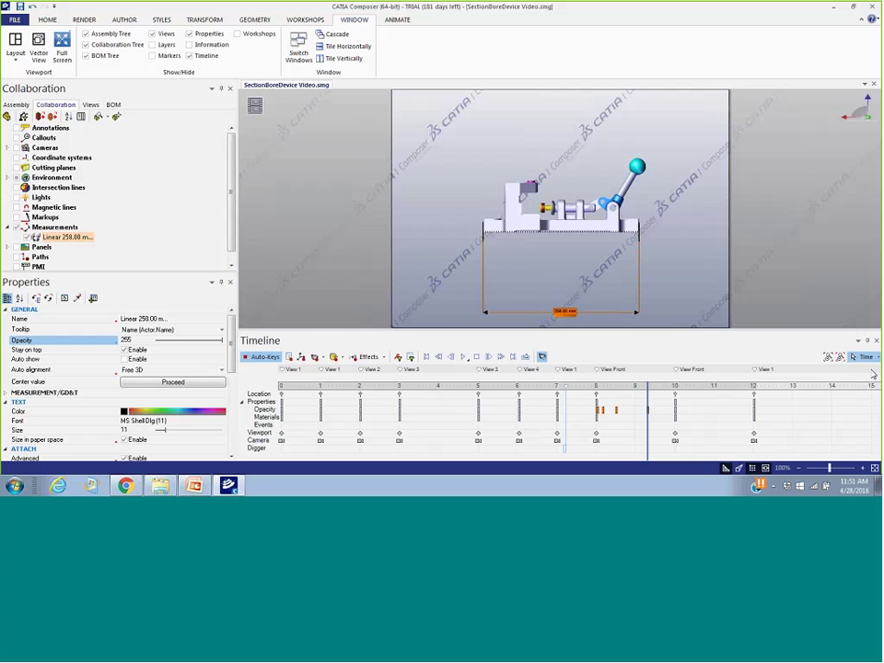
Apply a Fade Out effect to the linear measurement with opacity keys at about 9.4 and 9.8 s, and preview it along the timeline
left_click(385, 359)
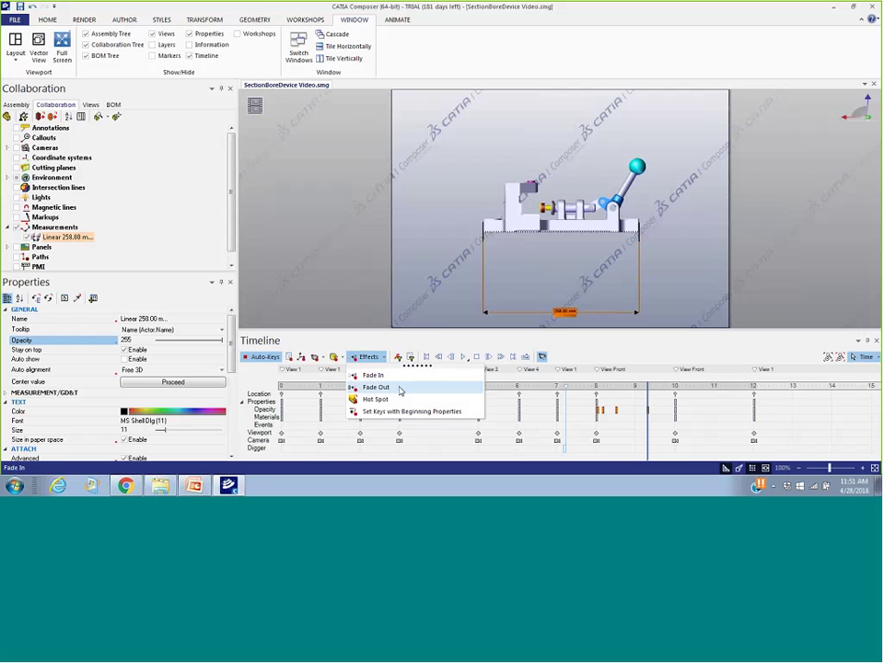
left_click(399, 388)
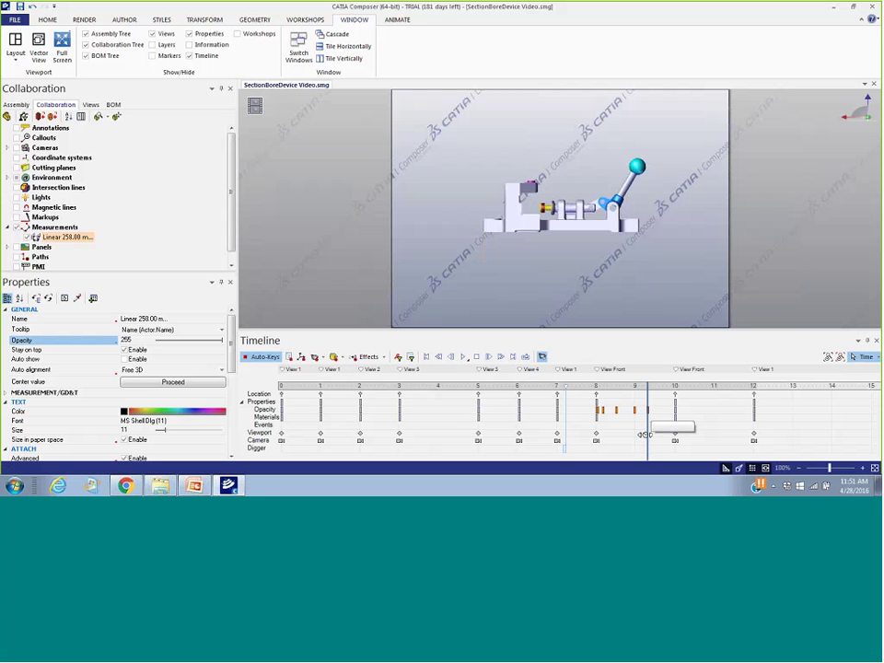
left_click_drag(645, 435, 564, 440)
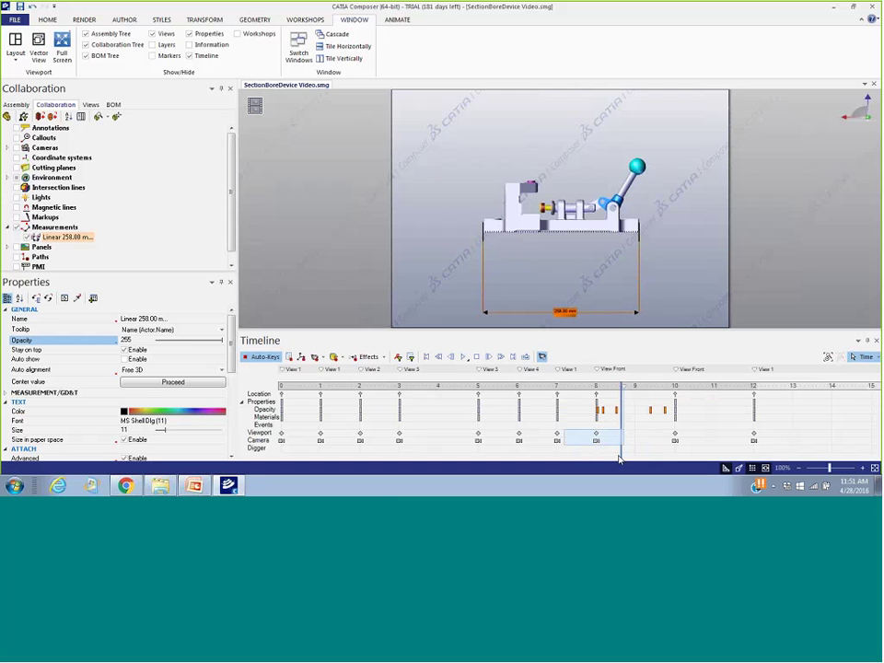
left_click_drag(622, 452, 805, 448)
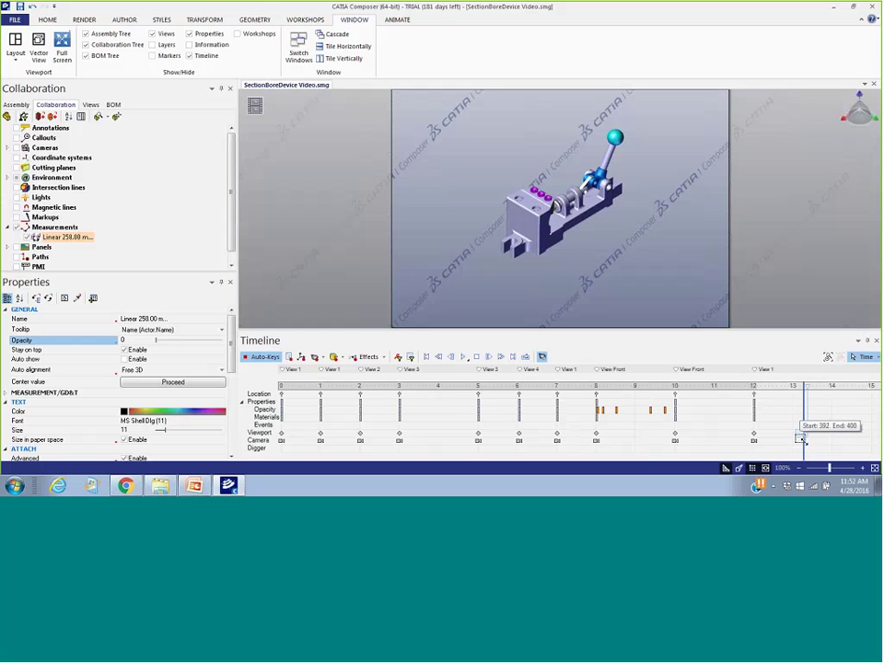
At about 13.1 s on the timeline, translate the Fixutre Drill block straight up off the base and set a location key
left_click_drag(805, 442, 797, 448)
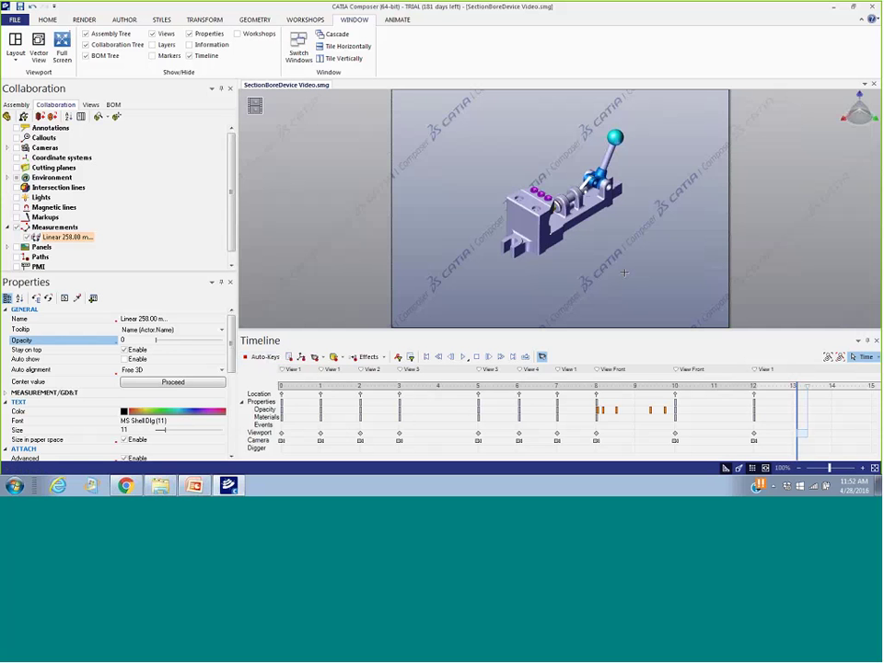
left_click(205, 19)
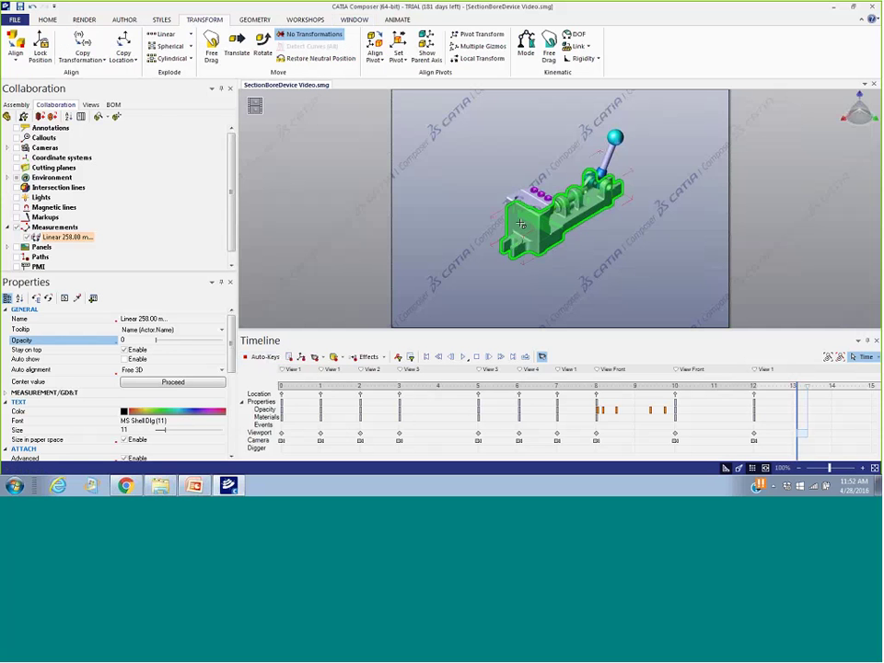
left_click(533, 205)
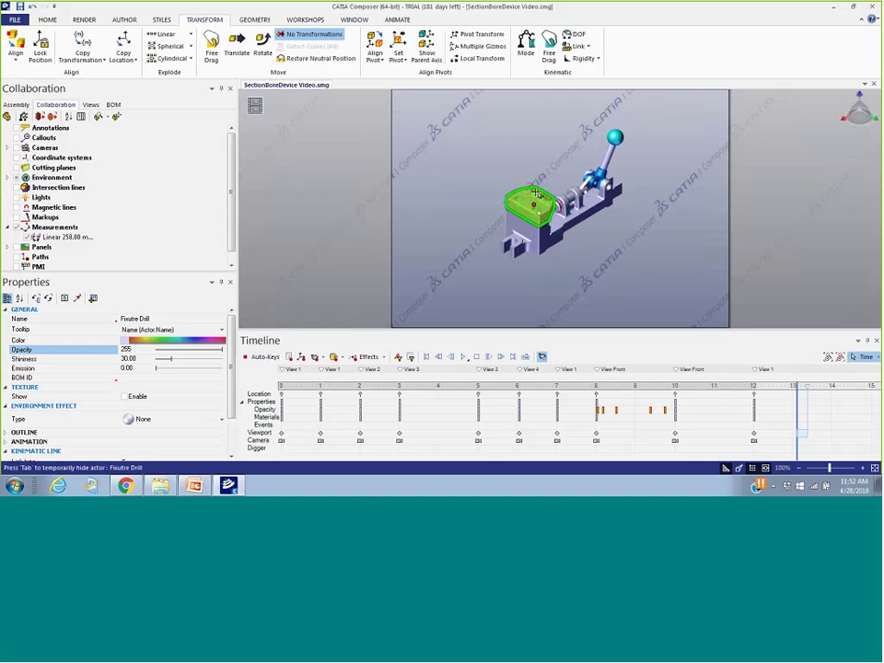
left_click(243, 49)
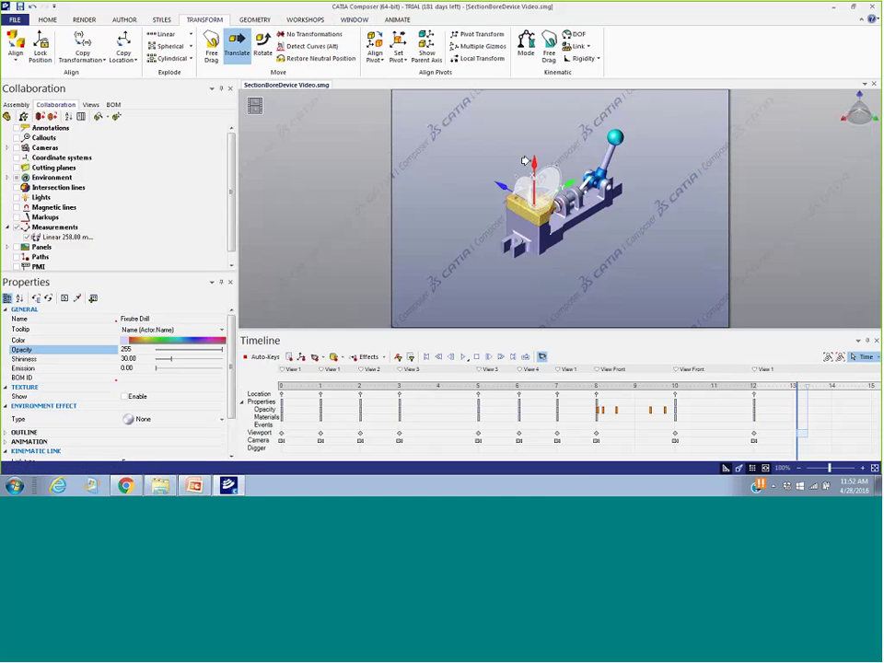
left_click_drag(529, 163, 541, 114)
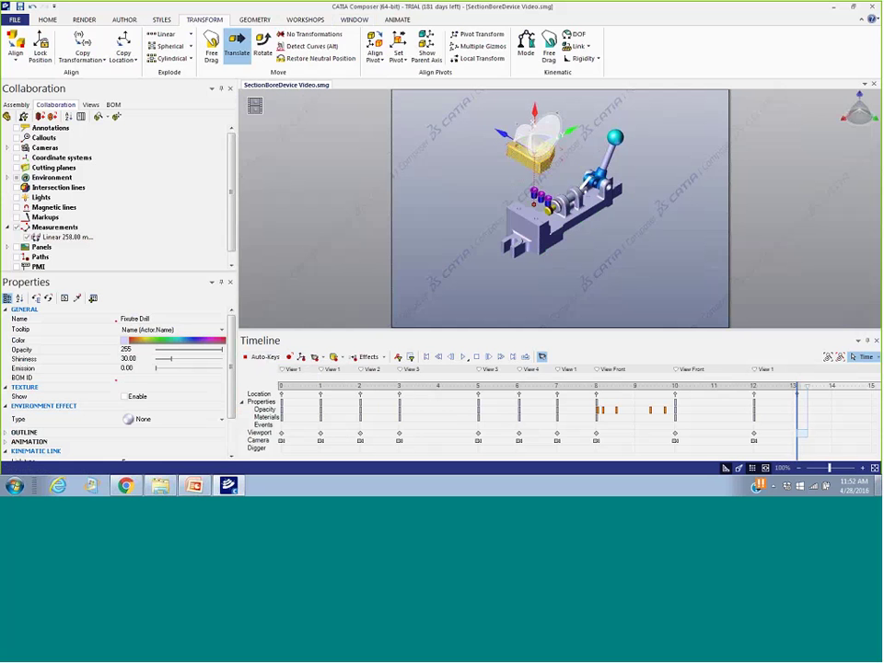
left_click_drag(797, 452, 841, 451)
left_click_drag(499, 135, 420, 89)
left_click(303, 362)
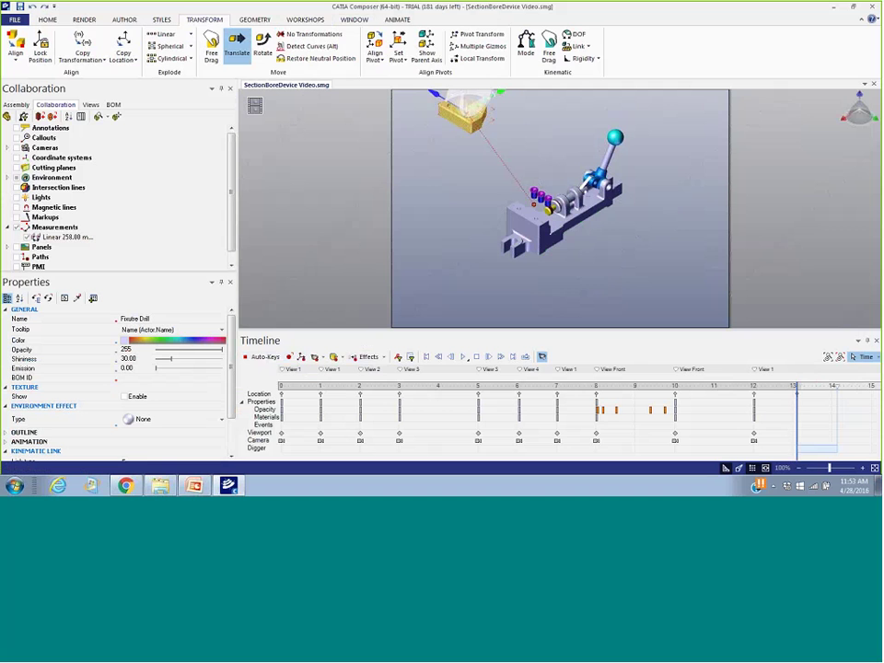
left_click(33, 7)
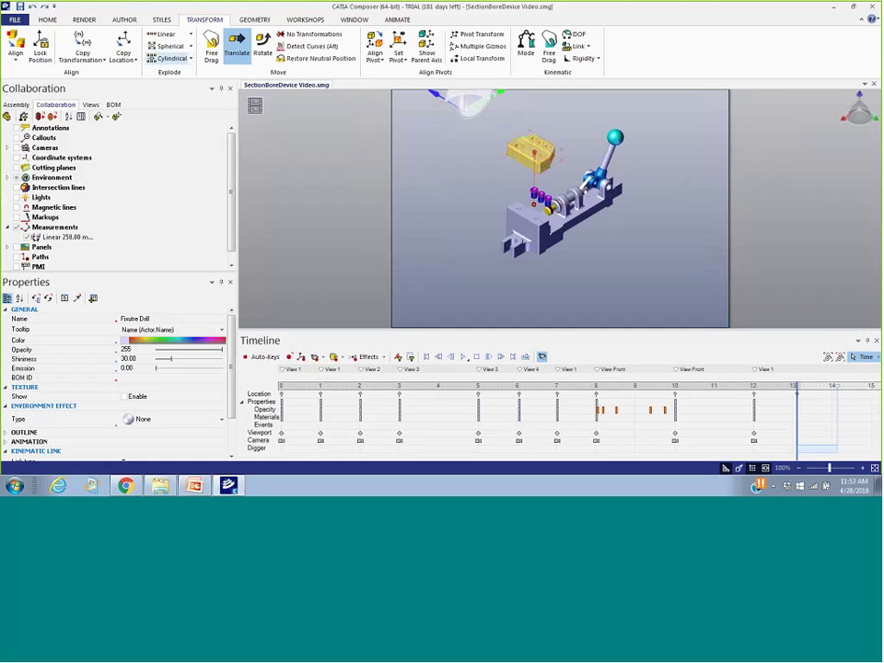
Move the time bar to about 14.1 s, translate the Fixutre Drill block sideways away from the assembly, and set a location key
left_click_drag(797, 429, 838, 427)
left_click(816, 428)
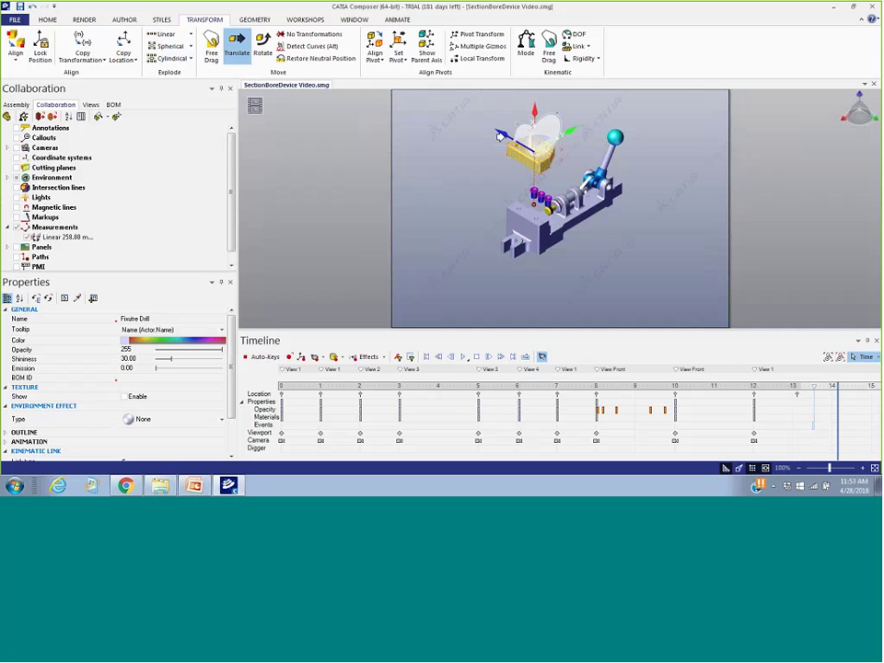
left_click_drag(499, 137, 439, 120)
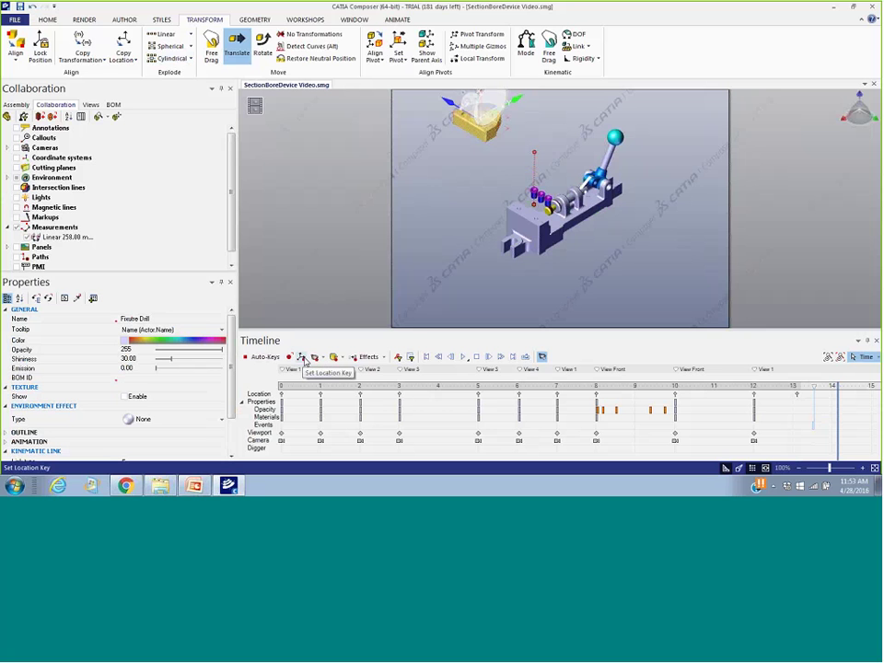
left_click(304, 359)
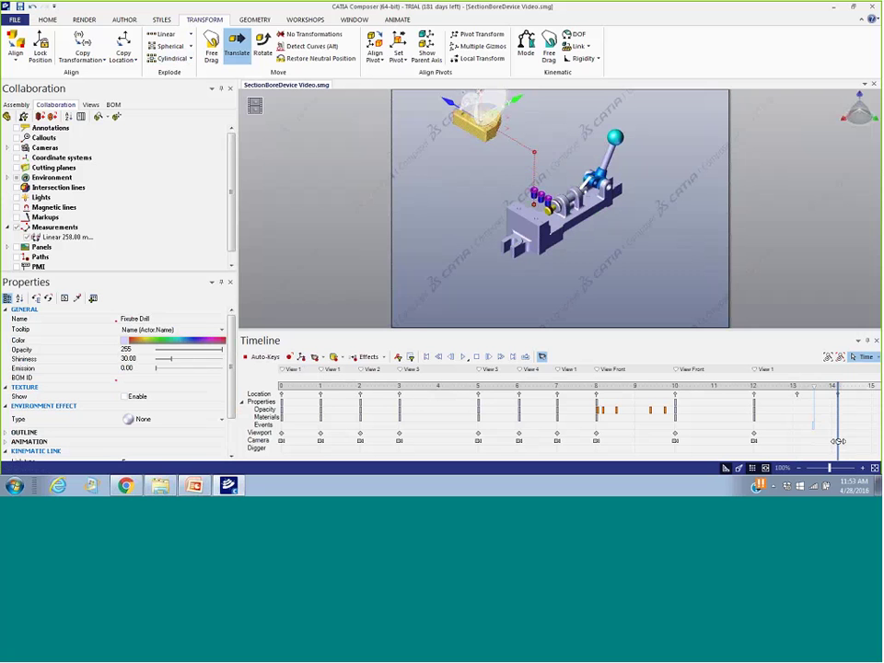
Move the time bar to about 15.2 s and lower the Fixutre Drill block beside the base, keying its location
left_click_drag(840, 442, 820, 438)
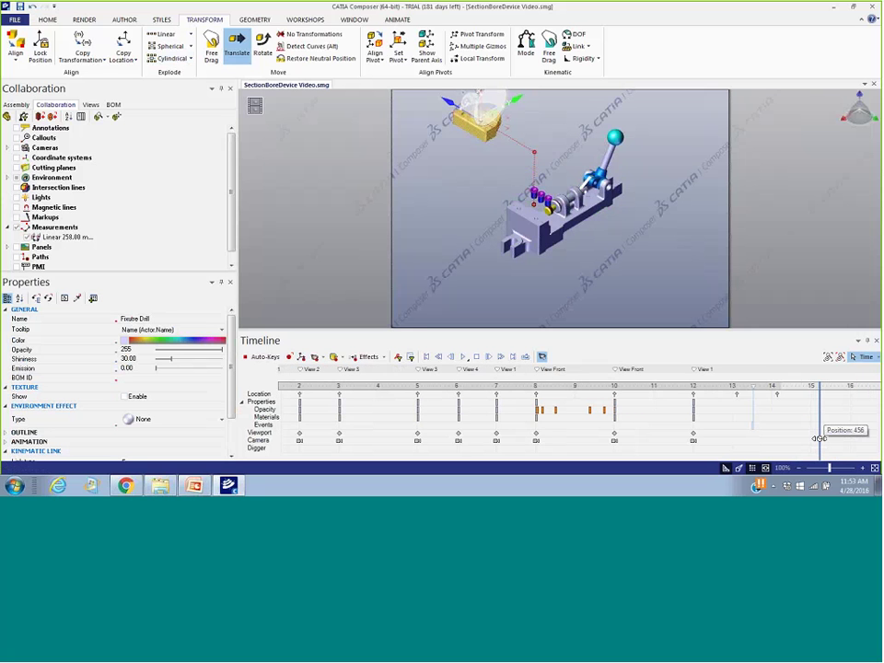
left_click(477, 98)
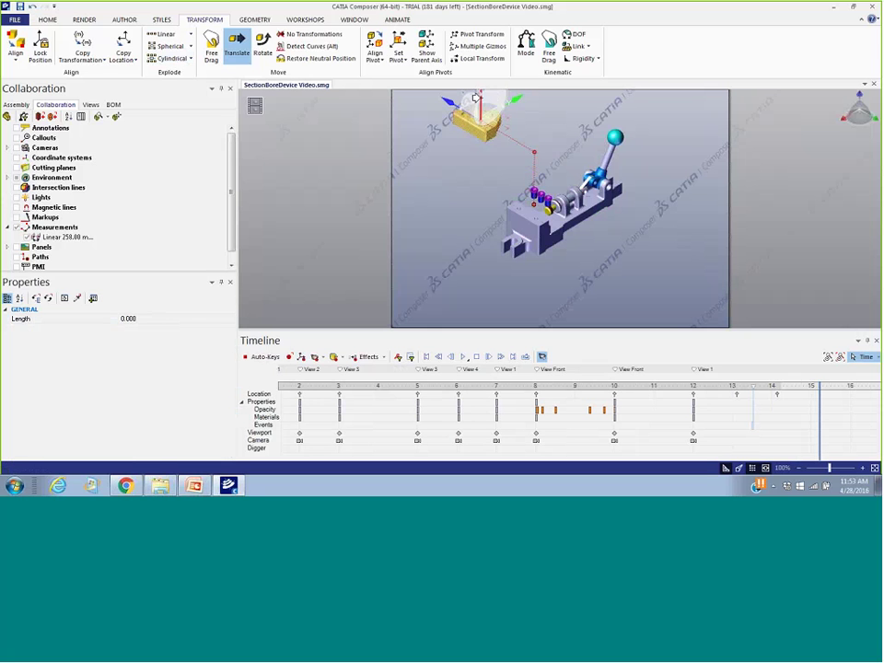
left_click_drag(477, 97, 470, 189)
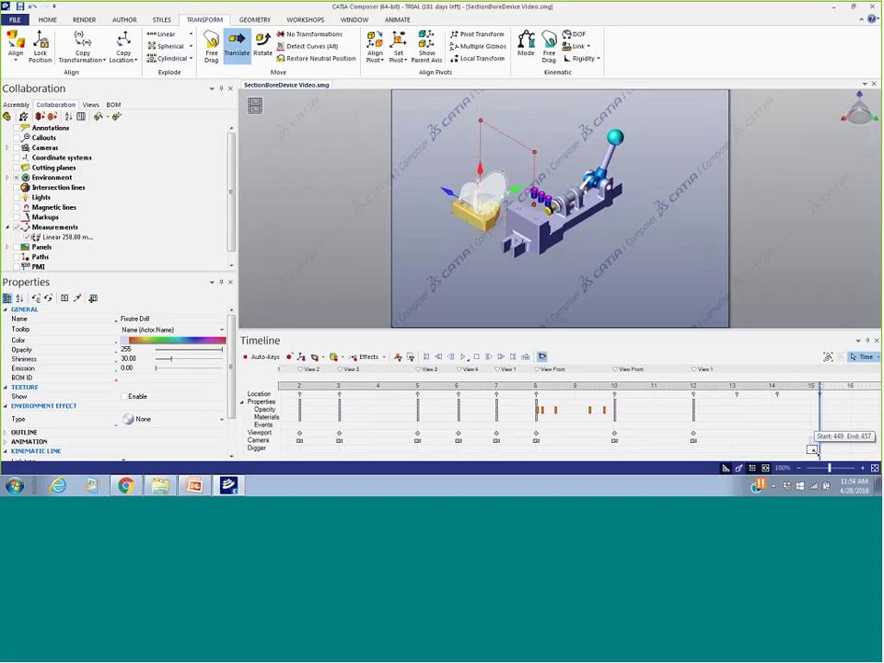
Scrub the timeline between about 12 and 15.4 s to preview the Fixutre Drill block's removal
left_click_drag(718, 446, 699, 458)
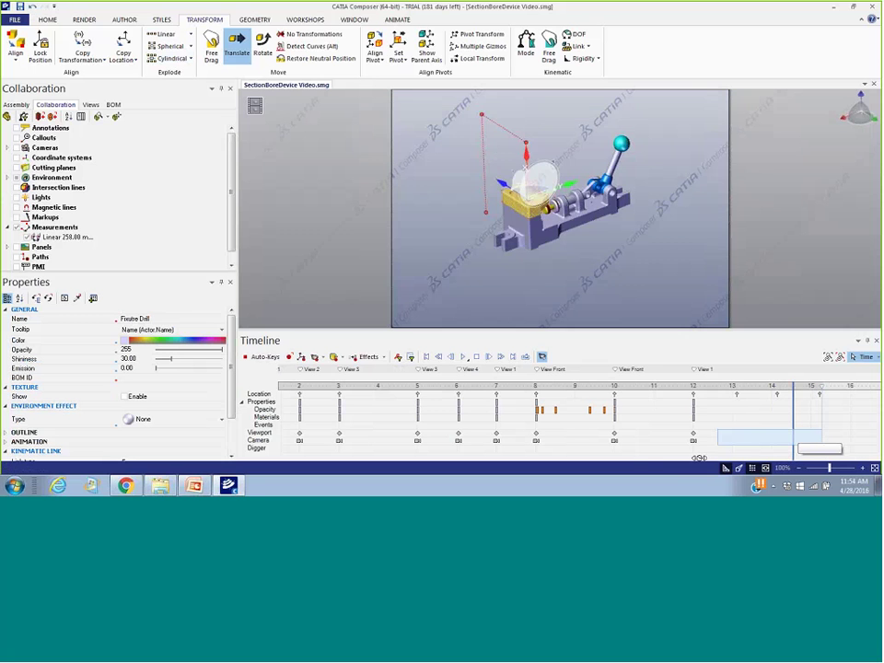
left_click_drag(761, 458, 828, 440)
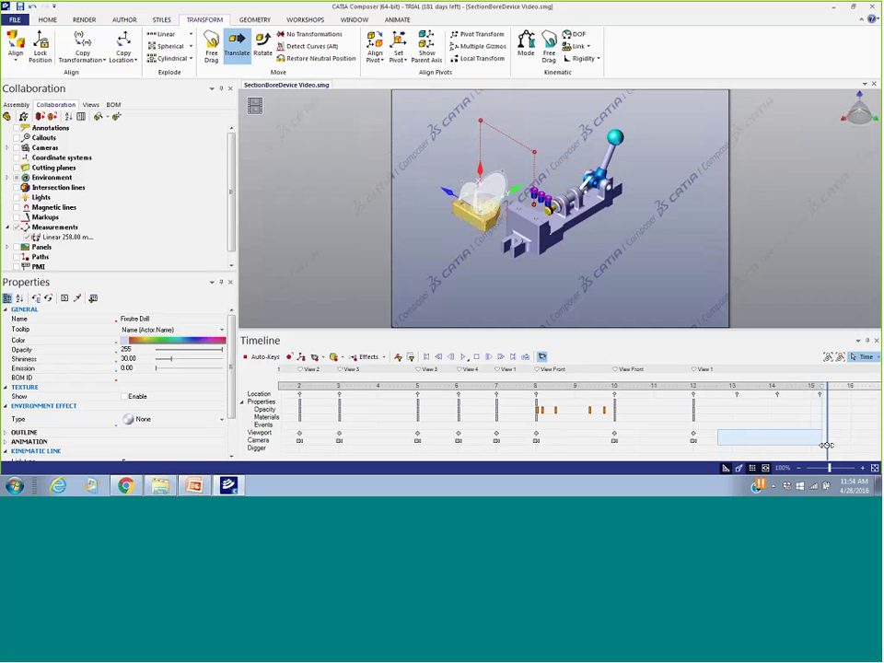
left_click_drag(826, 445, 668, 450)
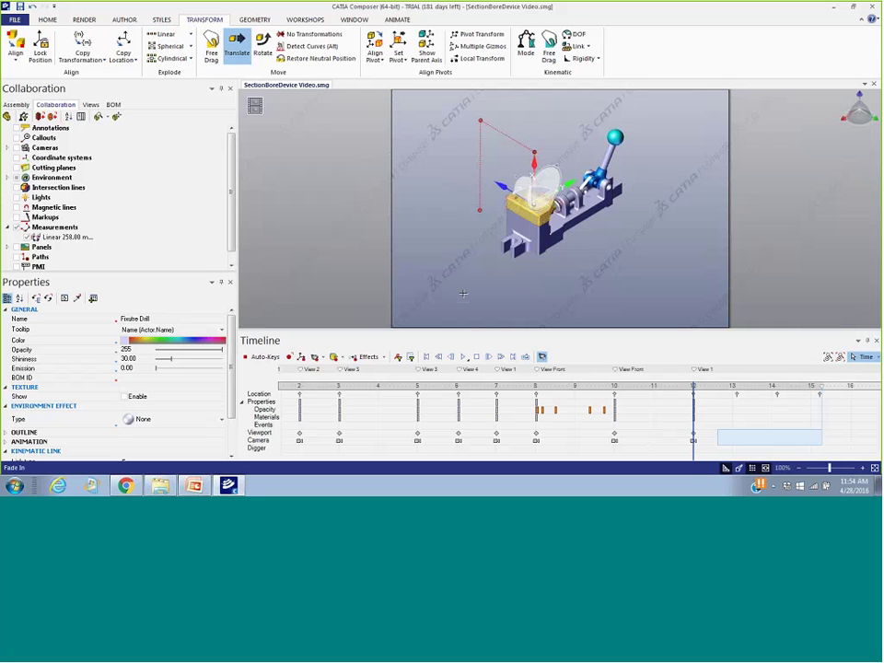
Show only the selected actor's keys, select its location keys from 12 to 15.2 s, and try shifting them to 16 s
left_click(399, 358)
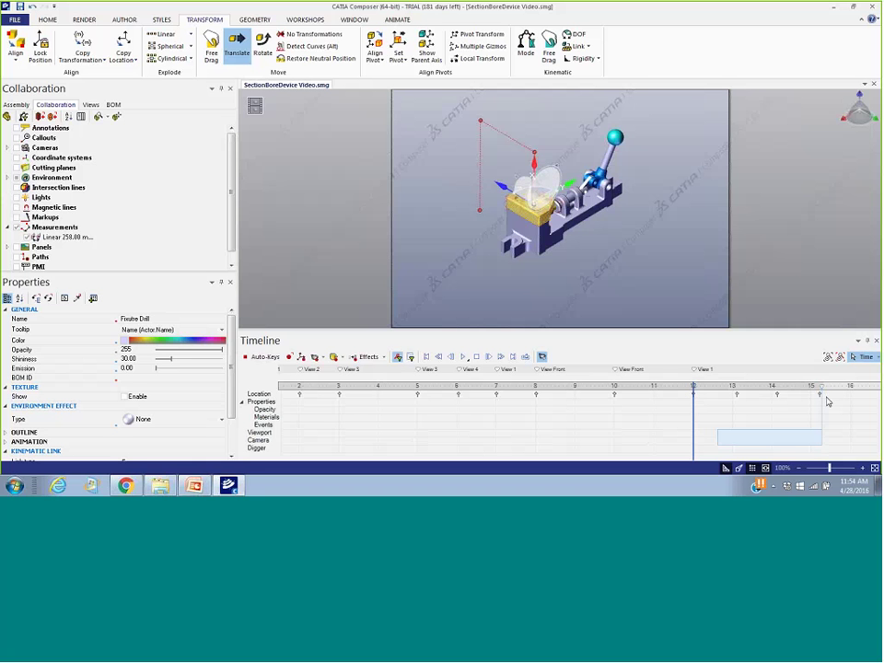
left_click_drag(827, 401, 689, 393)
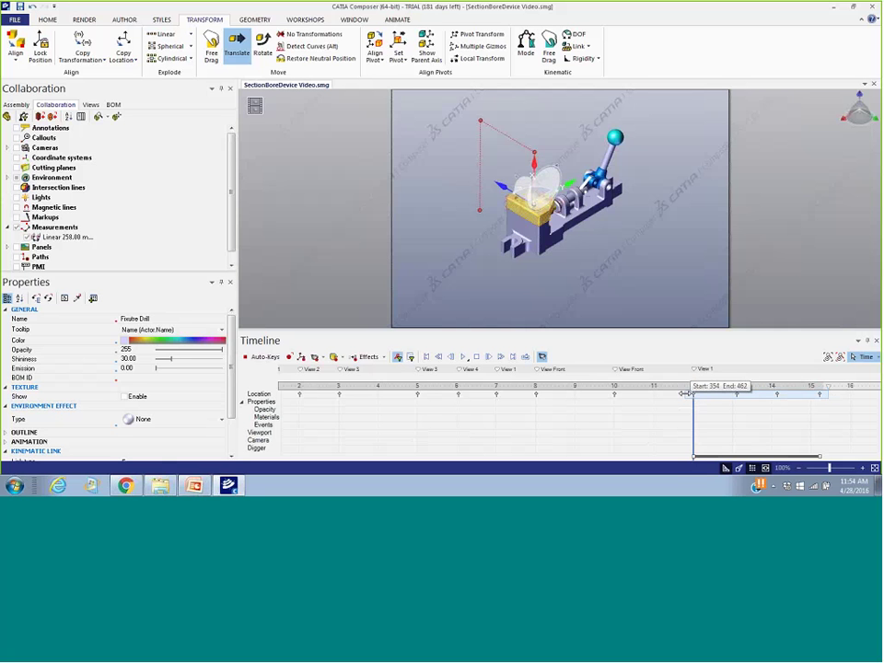
mouse_move(742, 457)
left_mouse_down()
mouse_move(836, 453)
mouse_move(818, 450)
mouse_move(853, 463)
left_mouse_up()
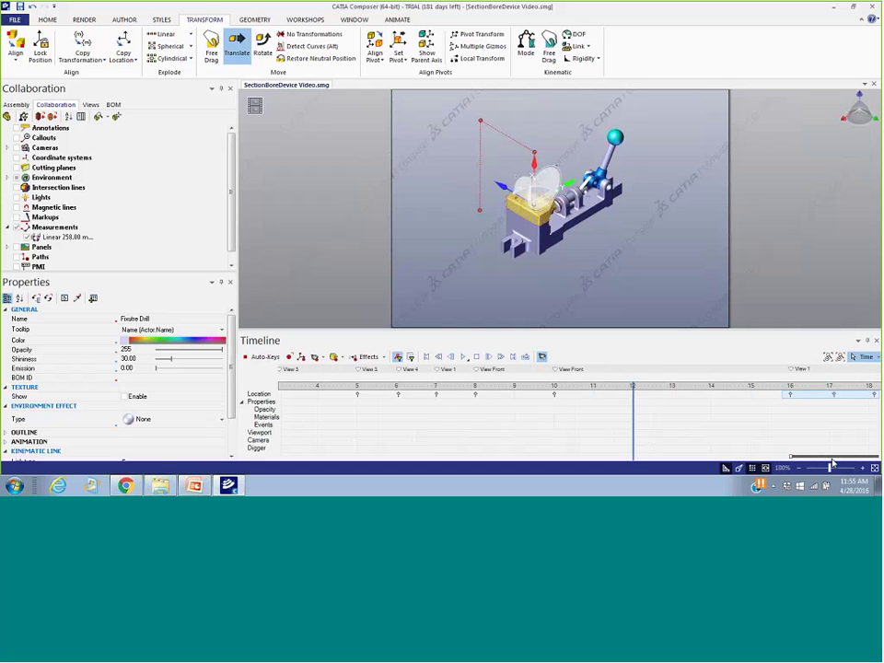
left_click(32, 7)
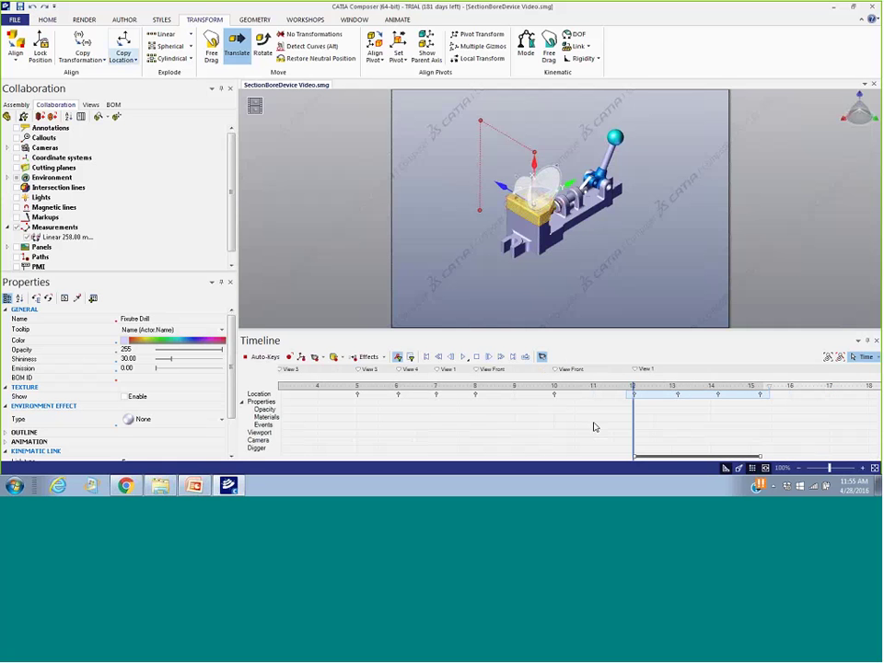
Copy the selected Fixutre Drill location keys to start at 16 s and invert the copy's time selection
left_click_drag(698, 455, 856, 452)
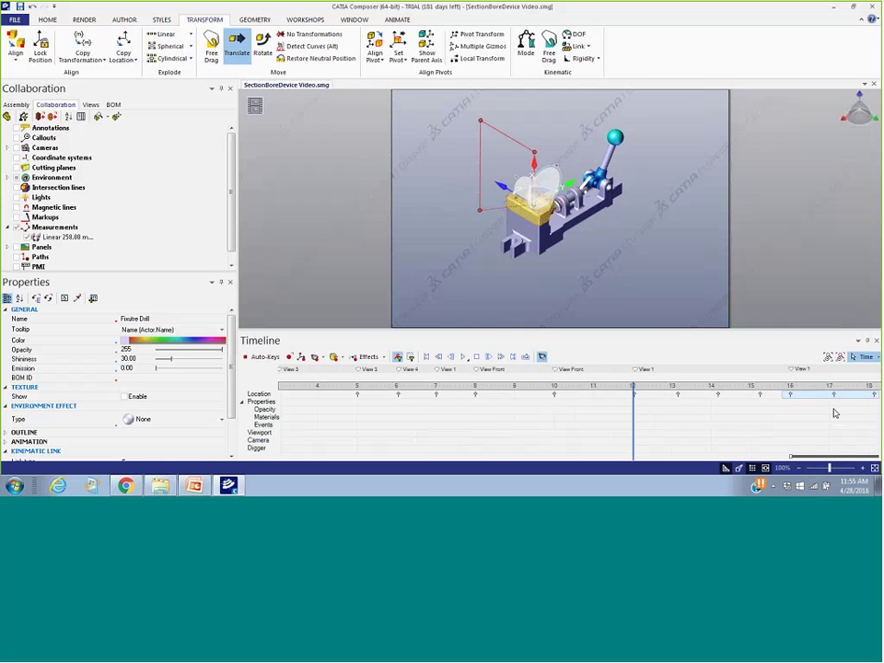
right_click(829, 458)
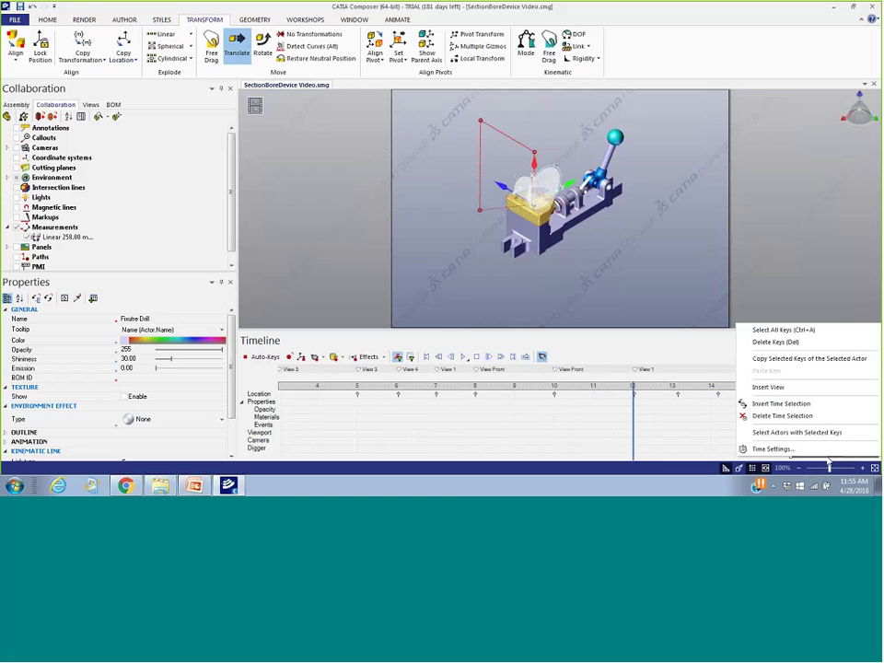
left_click(809, 404)
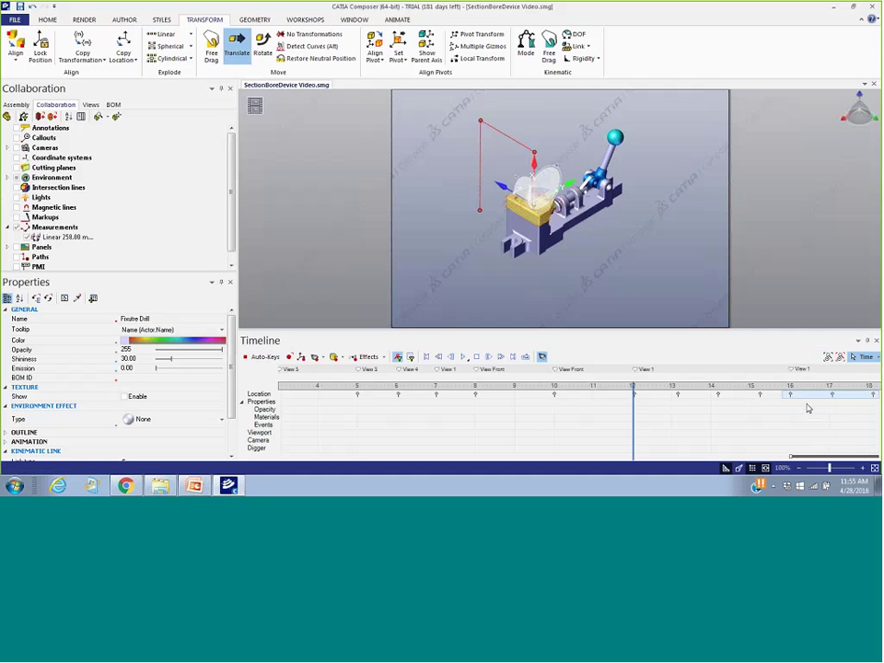
Scrub the timeline back and forth to preview the Fixutre Drill block's removal and its reversed return
left_click(748, 425)
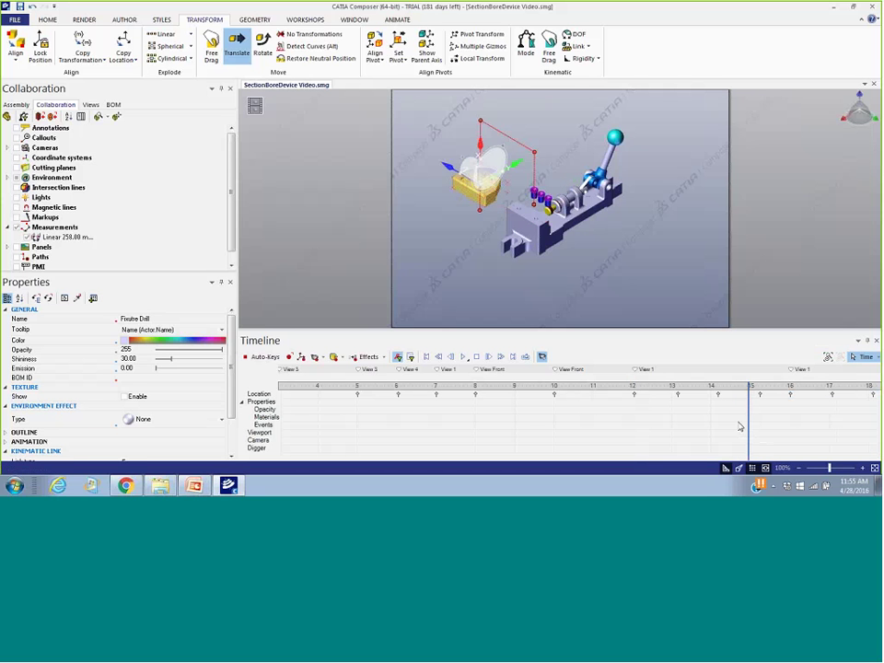
left_click_drag(748, 428, 592, 428)
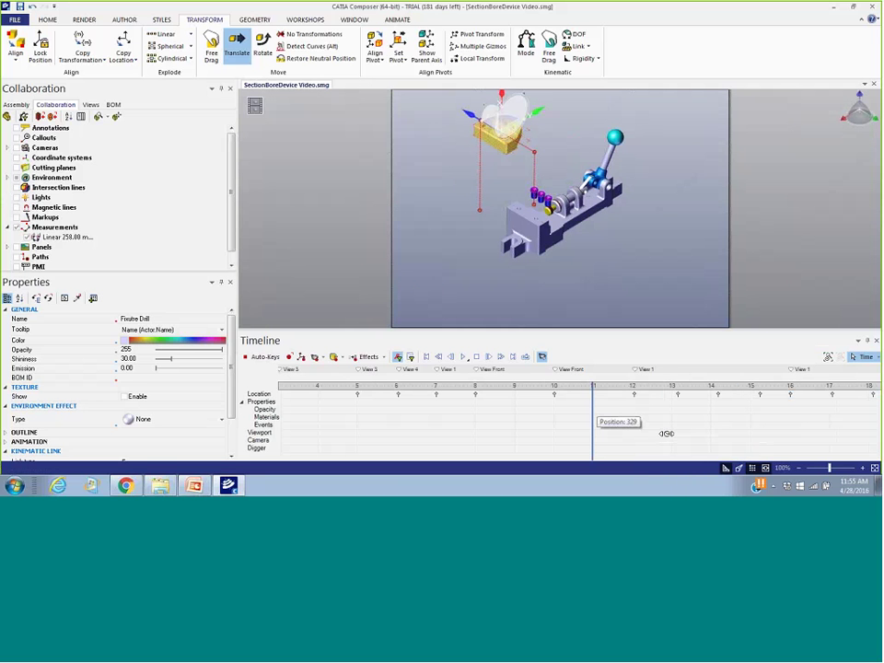
left_click_drag(666, 433, 748, 423)
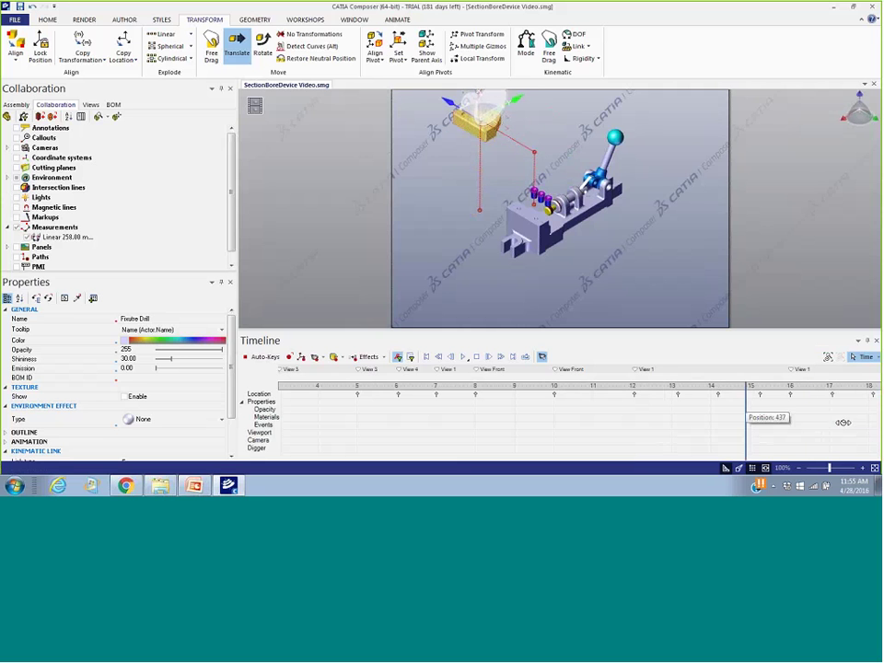
left_click_drag(844, 423, 453, 408)
Rewind the timeline to the start, clear the selection, and play the animation
left_click(426, 357)
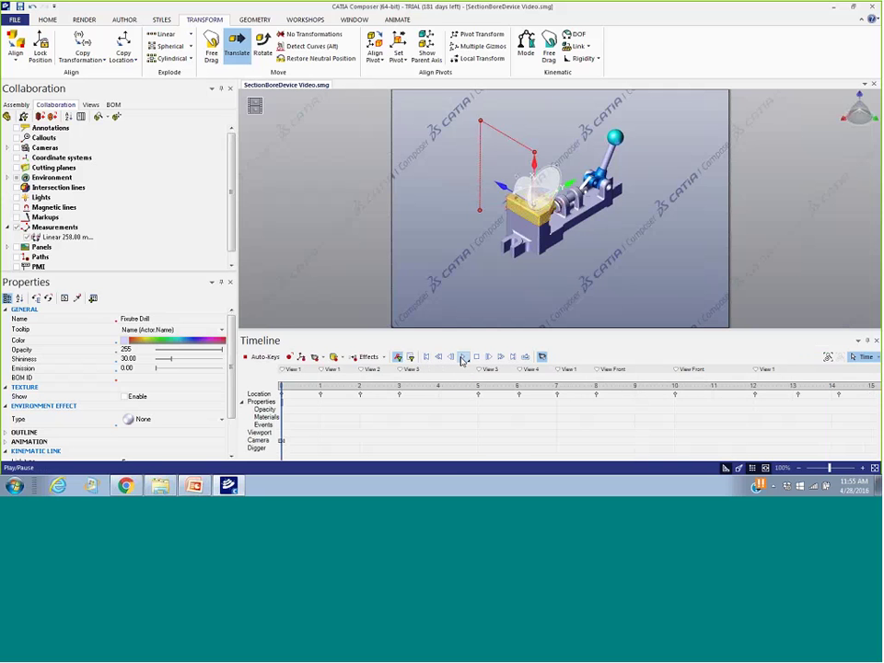
left_click(463, 361)
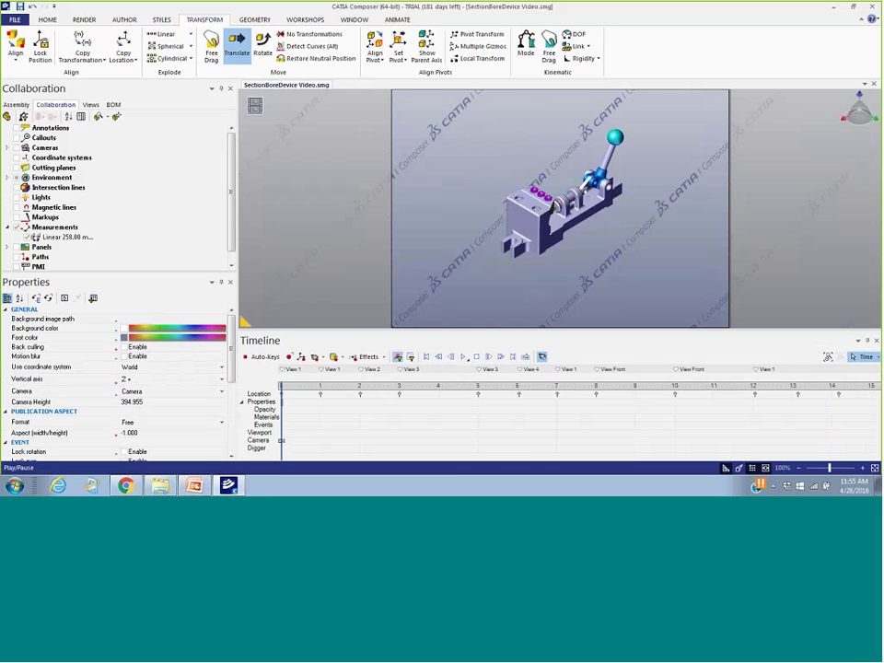
left_click(464, 360)
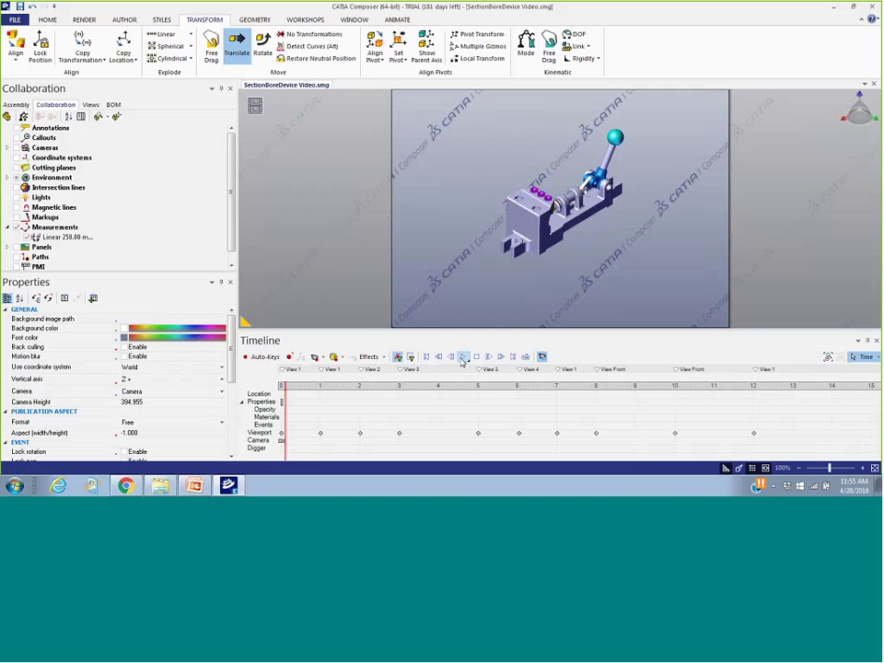